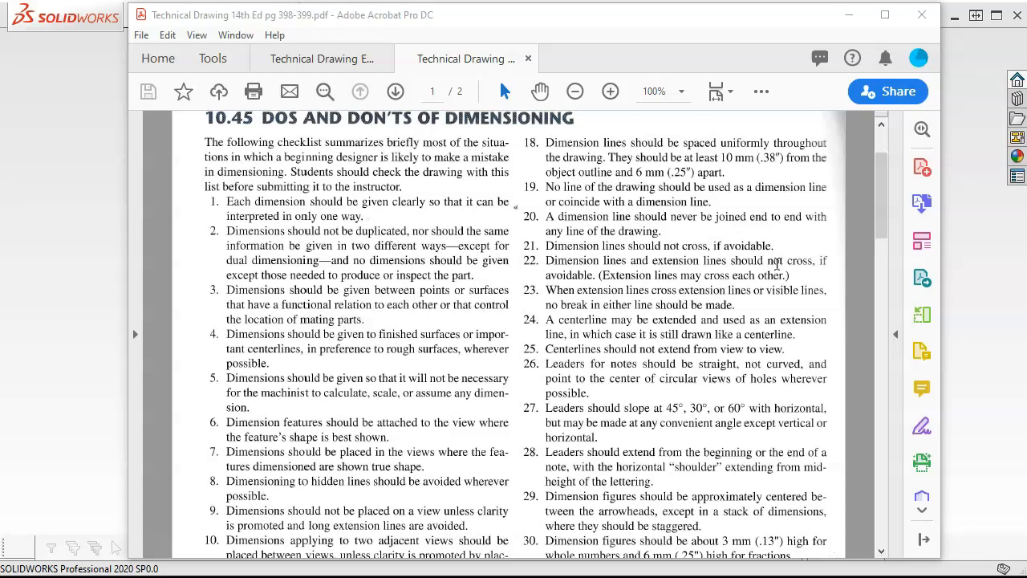
- Review the numbered checklist of dos and don'ts of dimensioning in the Technical Drawing PDF
left_click_drag(881, 207, 874, 184)
scroll(645, 289, "down", 2)
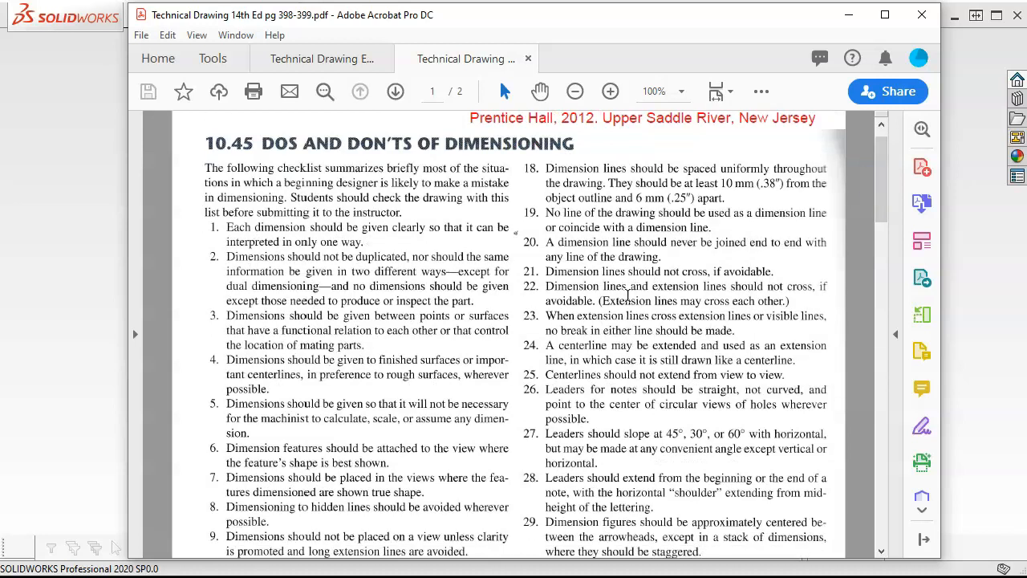
scroll(598, 279, "down", 2)
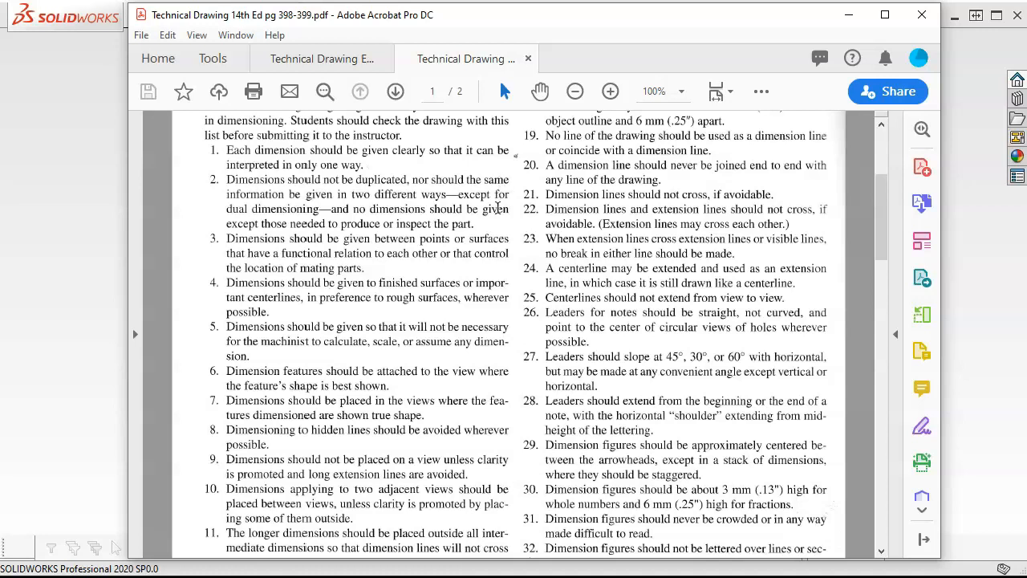
scroll(498, 208, "down", 1)
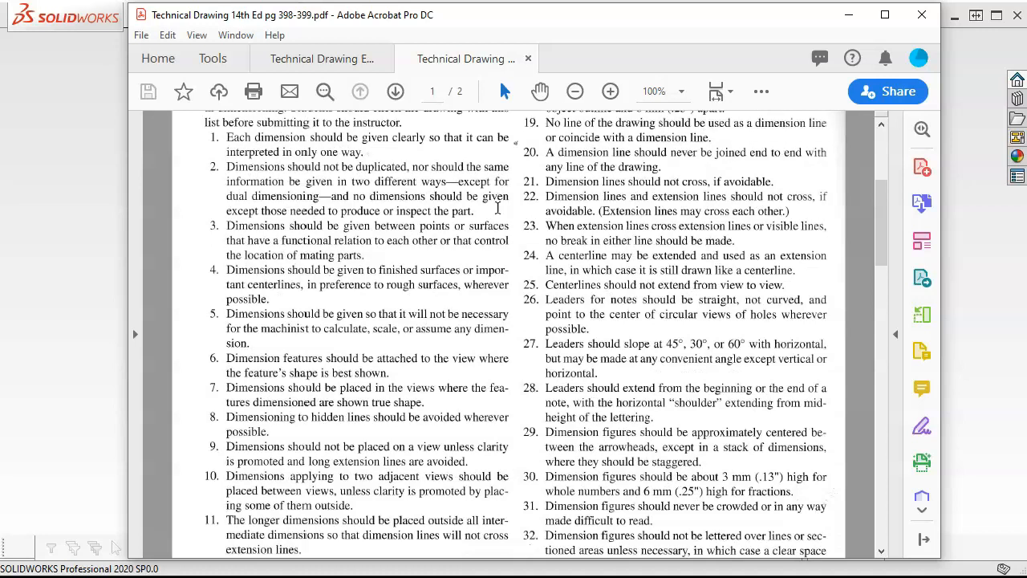
scroll(498, 208, "down", 1)
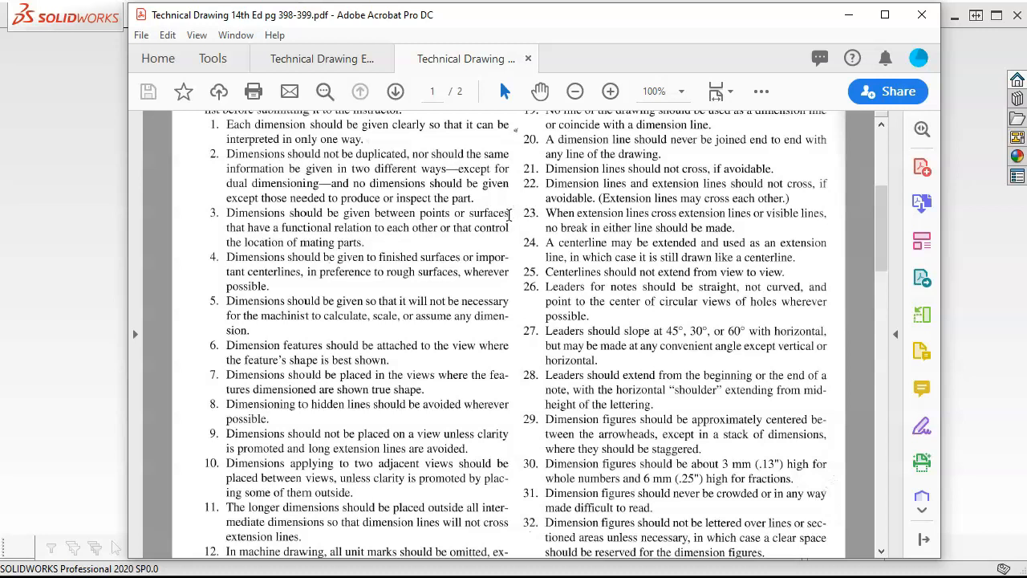
scroll(508, 215, "down", 1)
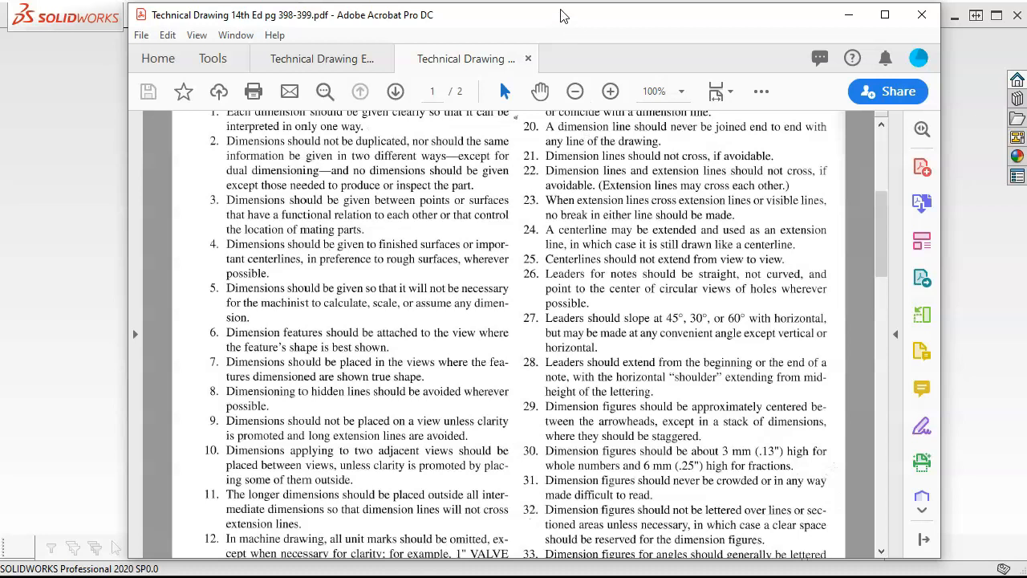
- Switch to SOLIDWORKS and create a new drawing from the MCC a - landscape template
left_click_drag(561, 16, 1026, 241)
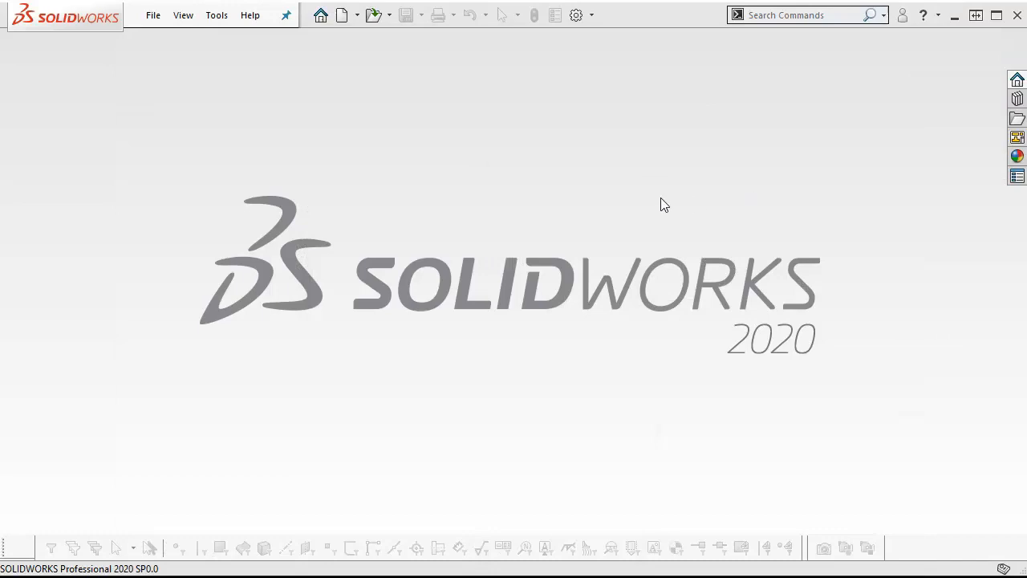
left_click(153, 17)
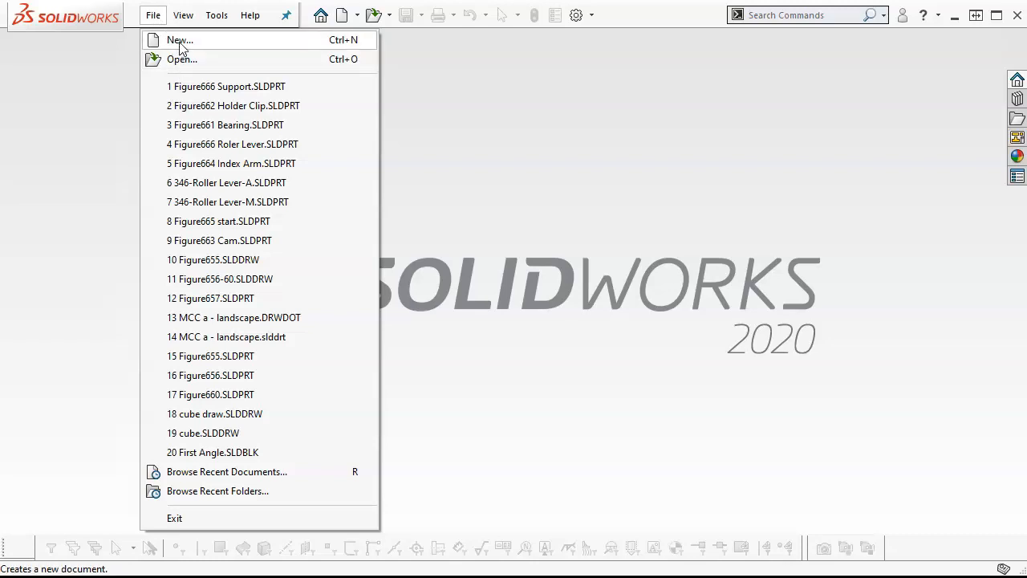
left_click(180, 42)
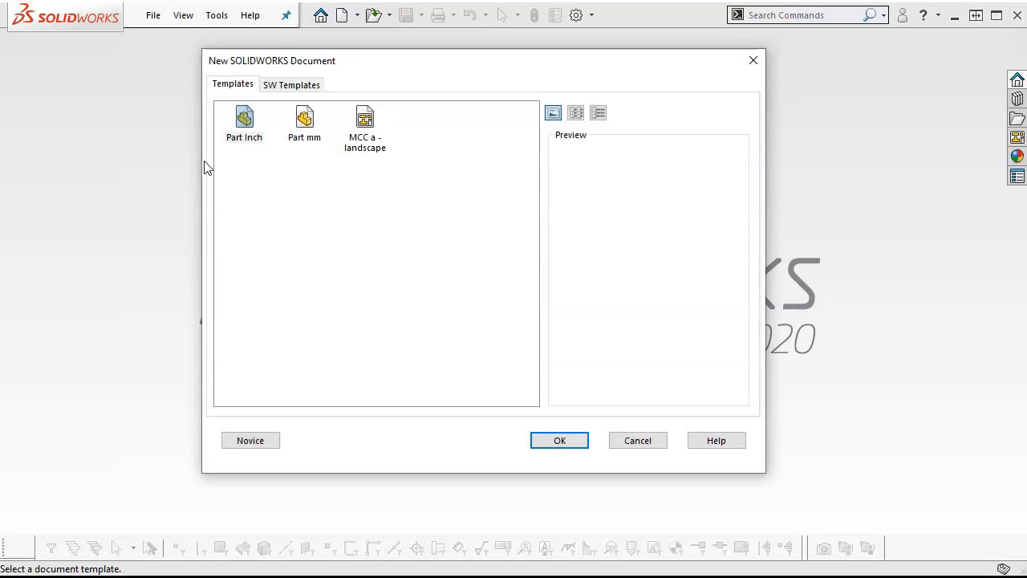
double_click(367, 115)
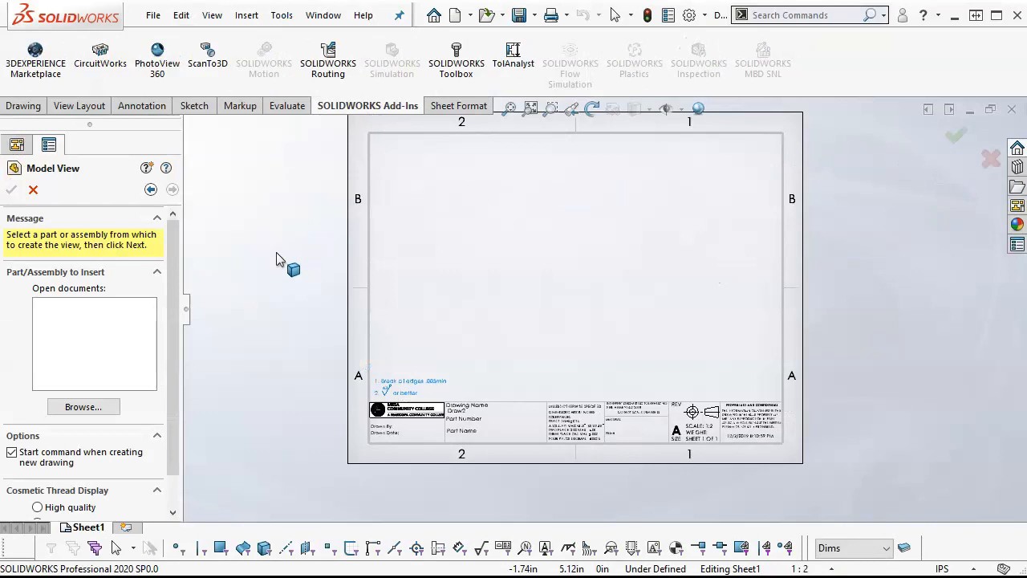
- Insert the Figure661 Bearing part and place its front view and a projected isometric view beside the sheet
mouse_move(178, 313)
left_mouse_down()
mouse_move(176, 351)
mouse_move(175, 317)
left_mouse_up()
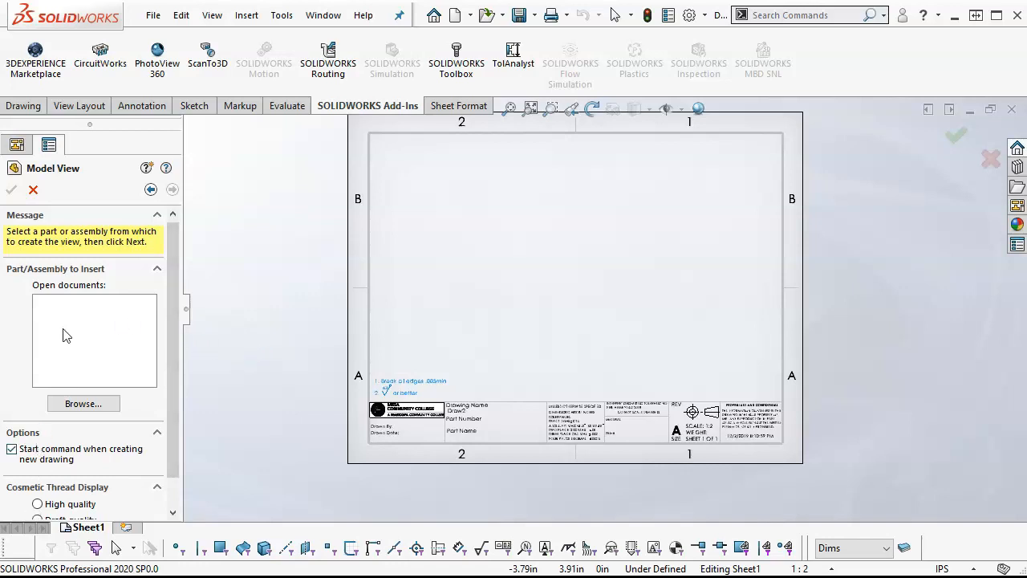
left_click(78, 403)
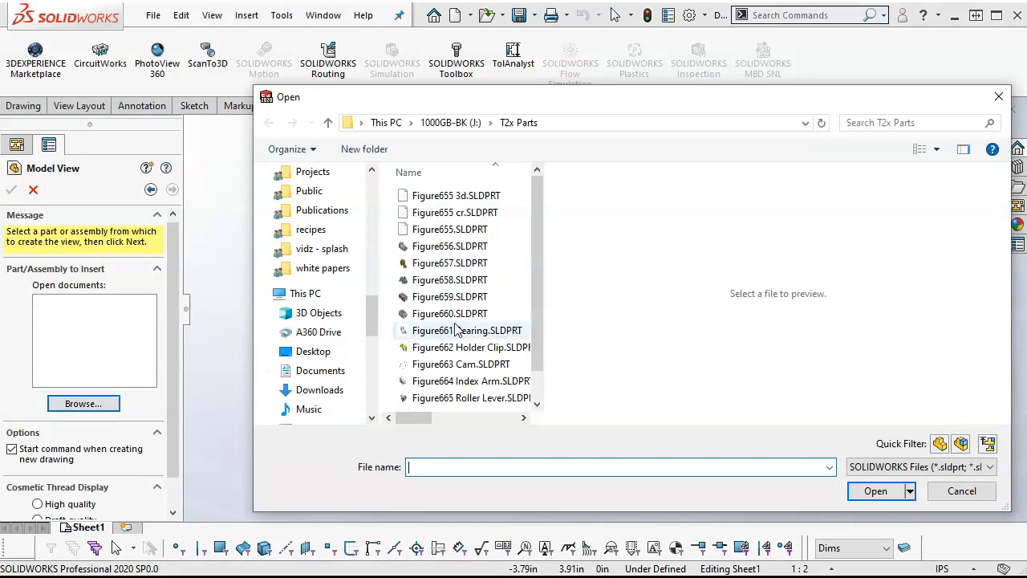
left_click(454, 330)
left_click(870, 492)
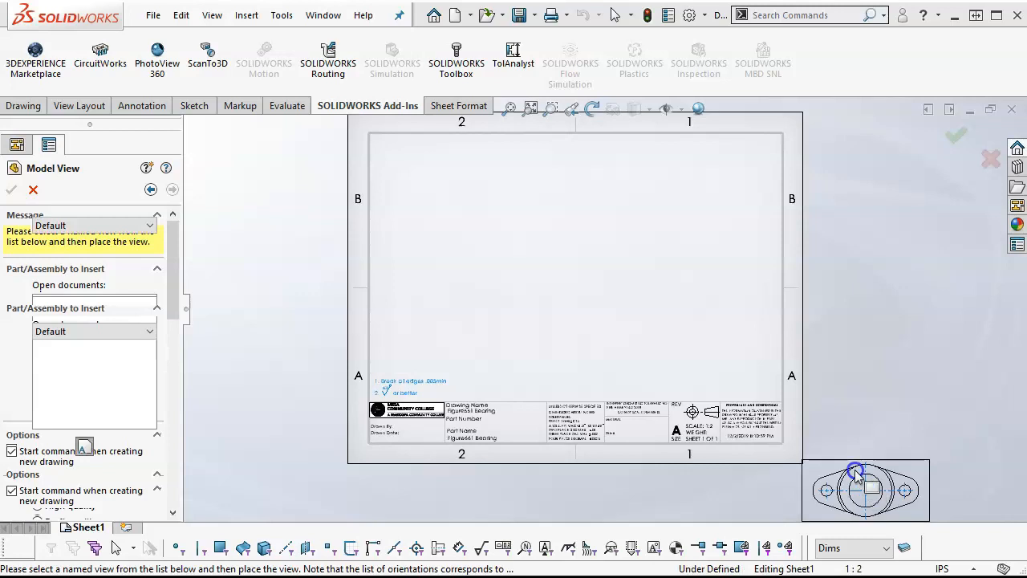
left_click(867, 489)
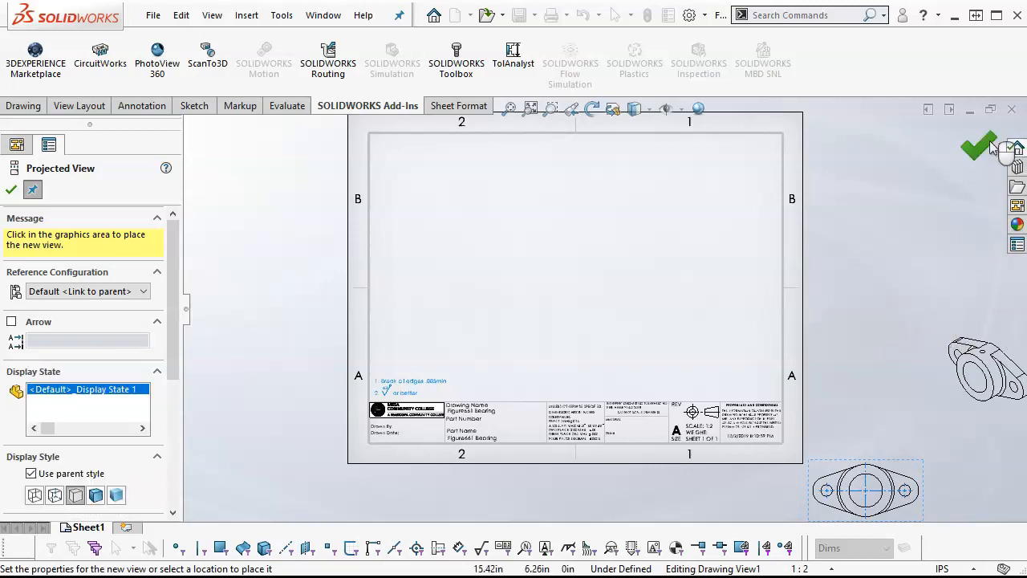
left_click(931, 323)
- Position the bearing's front view in the sheet's left half and its isometric view in the upper right corner
mouse_move(904, 463)
left_mouse_down()
mouse_move(725, 323)
mouse_move(493, 270)
left_mouse_up()
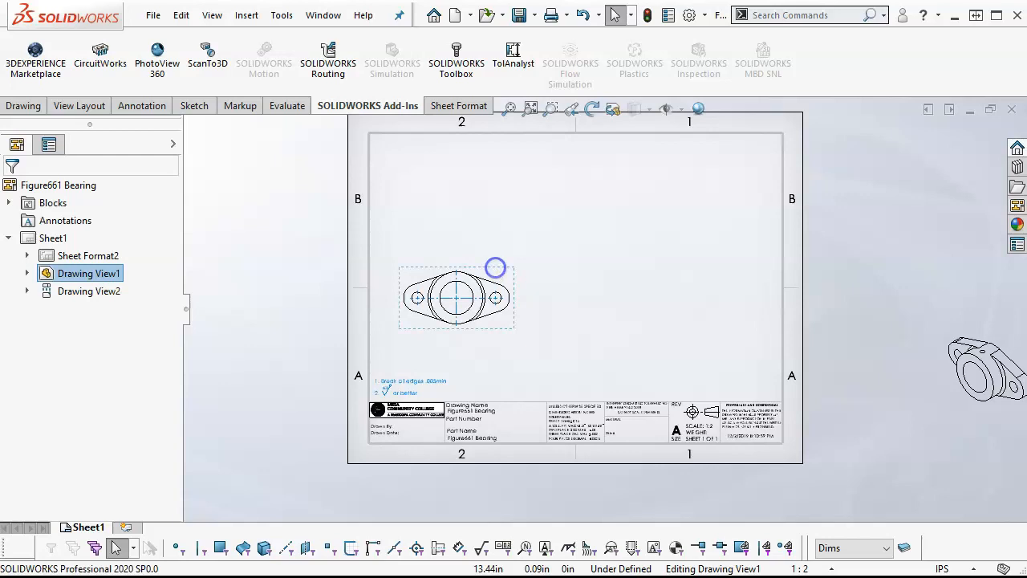
mouse_move(959, 325)
left_mouse_down()
mouse_move(717, 193)
mouse_move(679, 160)
mouse_move(685, 127)
left_mouse_up()
left_click_drag(517, 272, 550, 273)
scroll(543, 306, "up", 2)
scroll(544, 310, "down", 5)
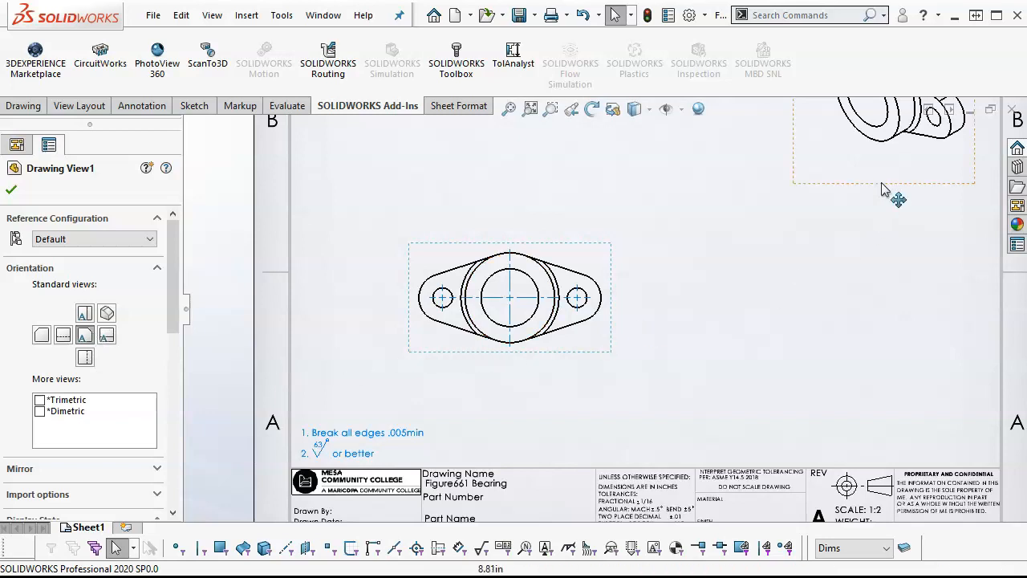
scroll(863, 186, "down", 3)
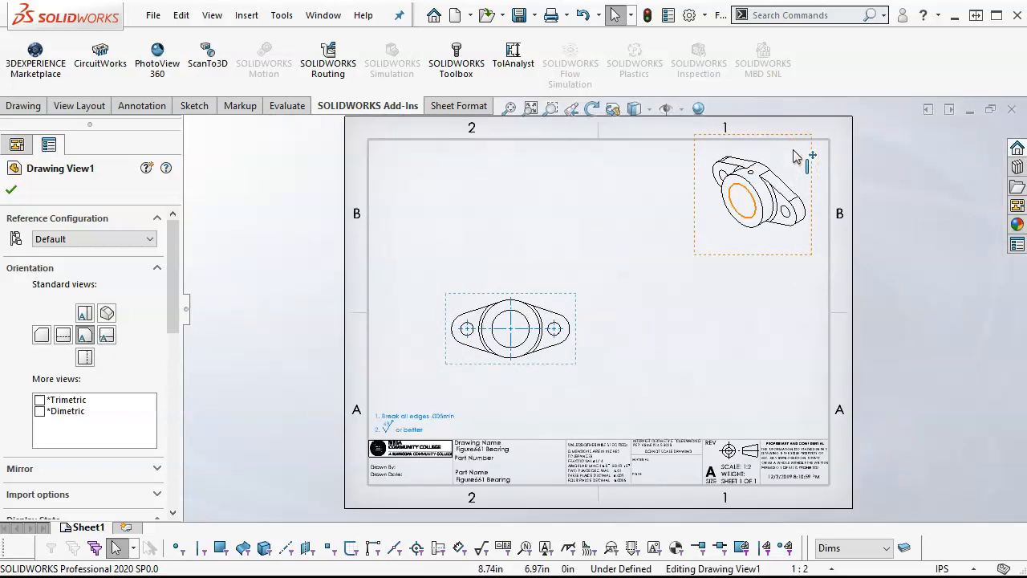
scroll(805, 155, "down", 1)
scroll(762, 217, "up", 1)
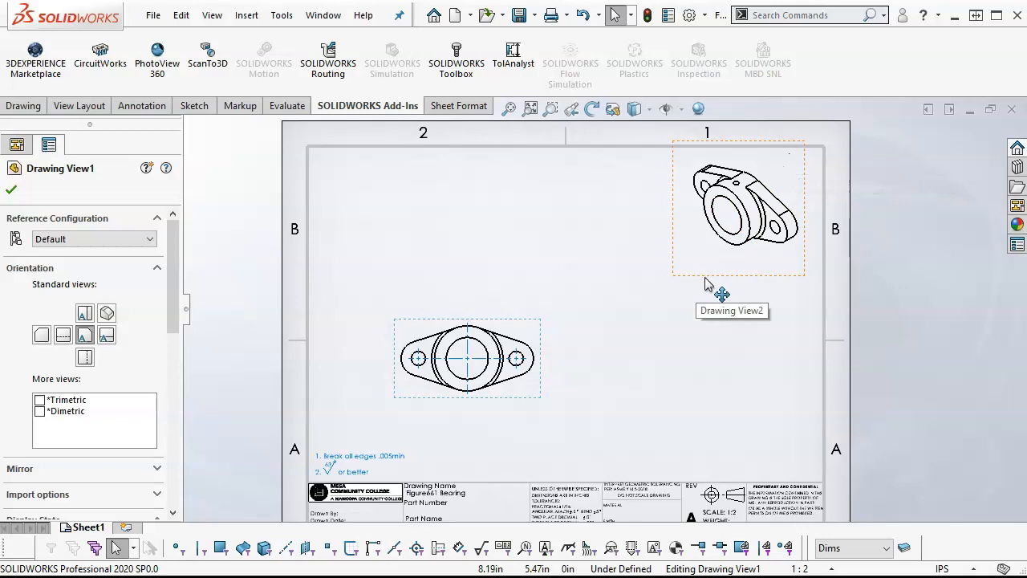
left_click_drag(711, 283, 725, 281)
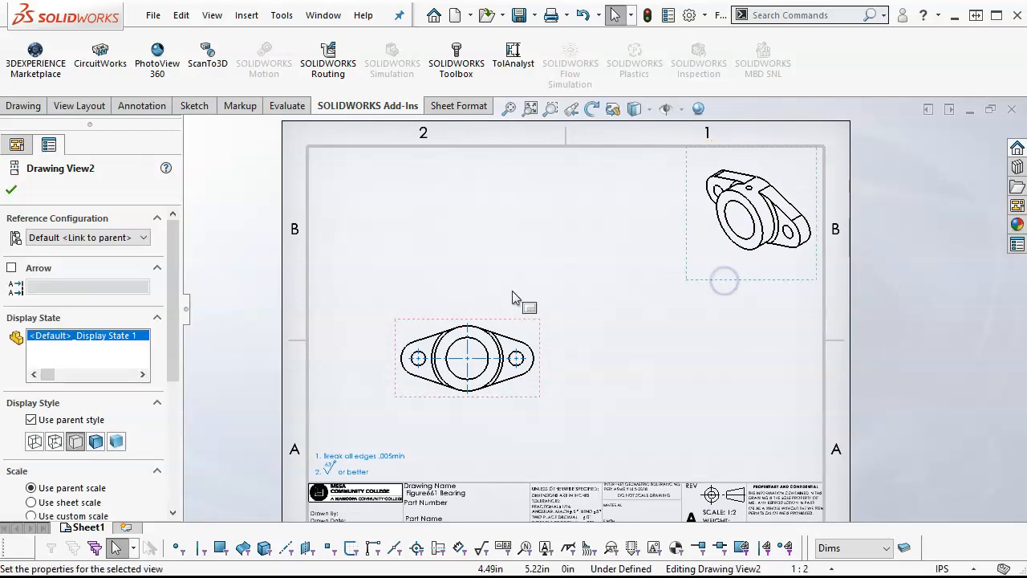
left_click_drag(515, 318, 532, 300)
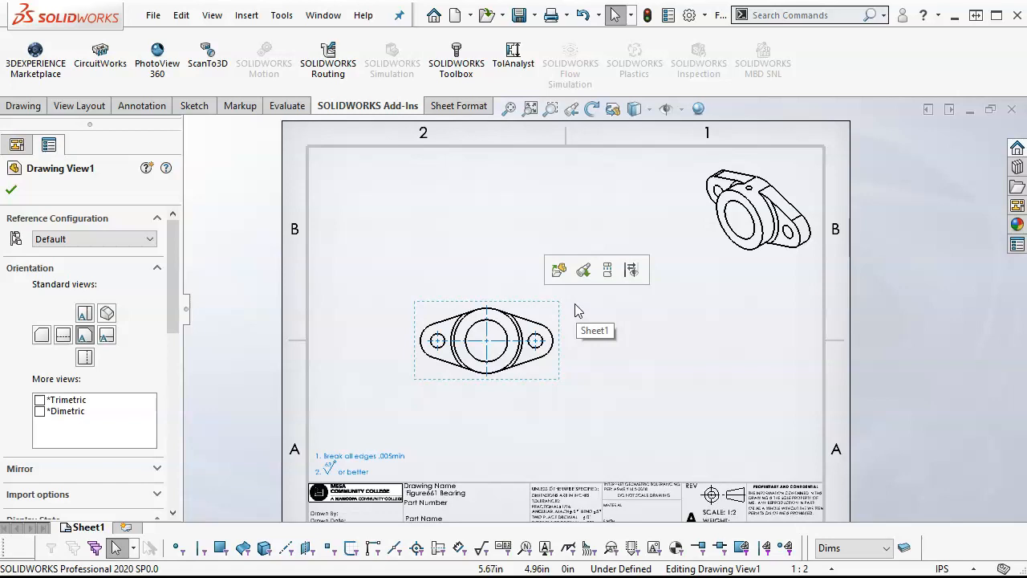
- Assign the center marks of the bore and both mounting holes in the front view to the magenta layer
left_click(487, 348)
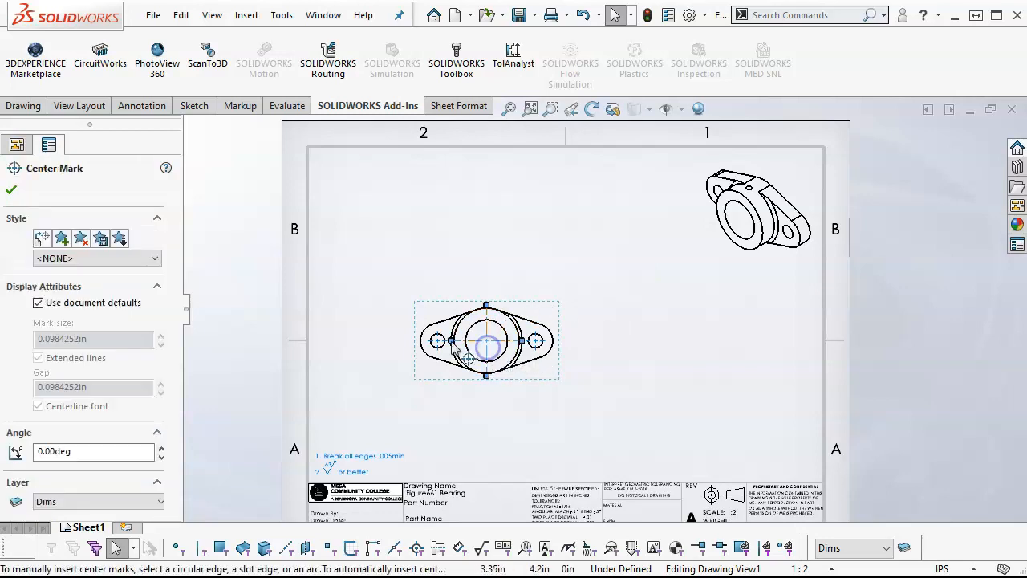
left_click(438, 342, "ctrl")
left_click(536, 343, "ctrl")
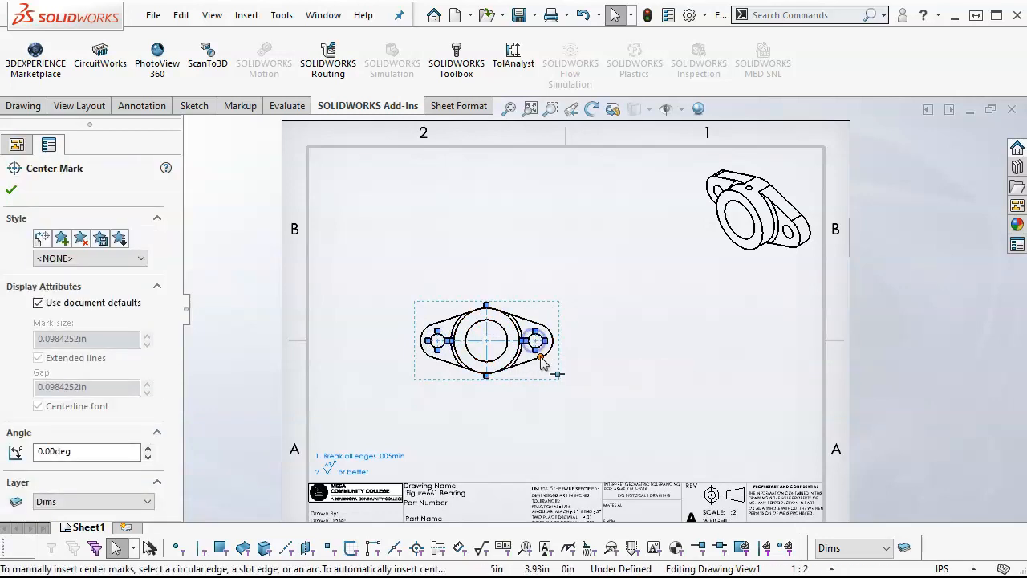
left_click(886, 548)
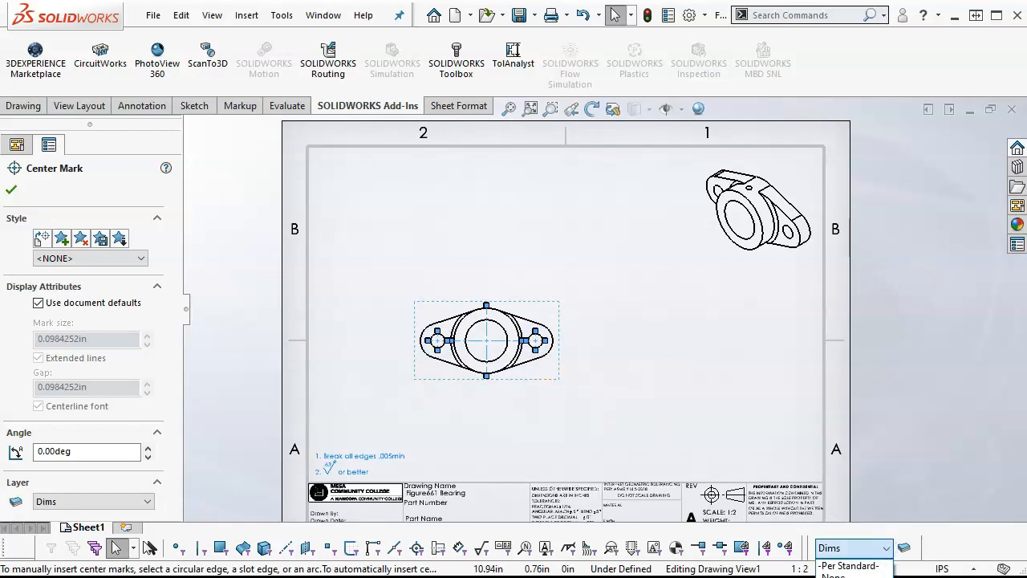
left_click(836, 576)
left_click(653, 324)
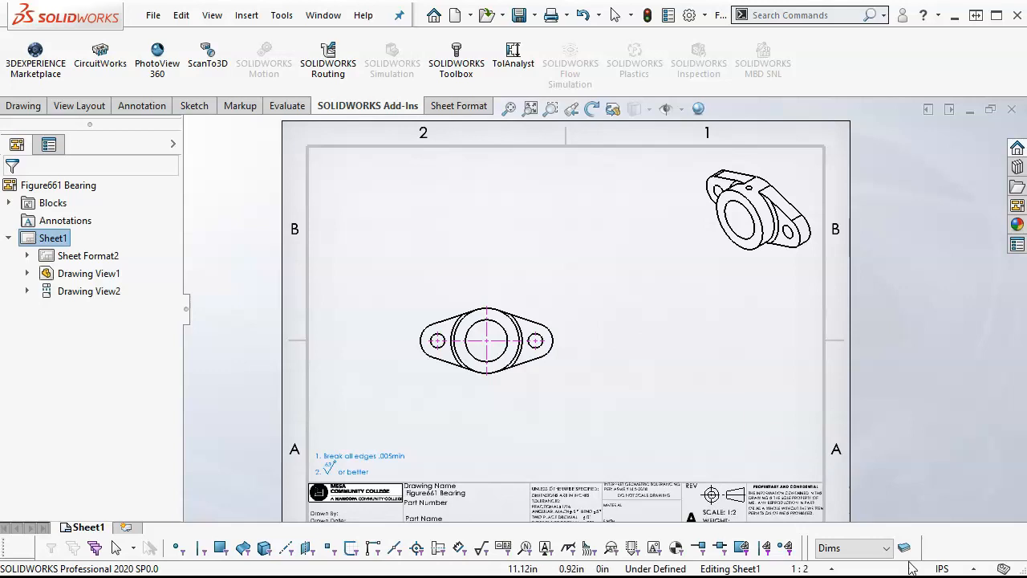
left_click(888, 548)
- Set up a full section view with a horizontal cutting line, checking the half-section options as well
scroll(512, 341, "down", 1)
scroll(512, 341, "down", 1)
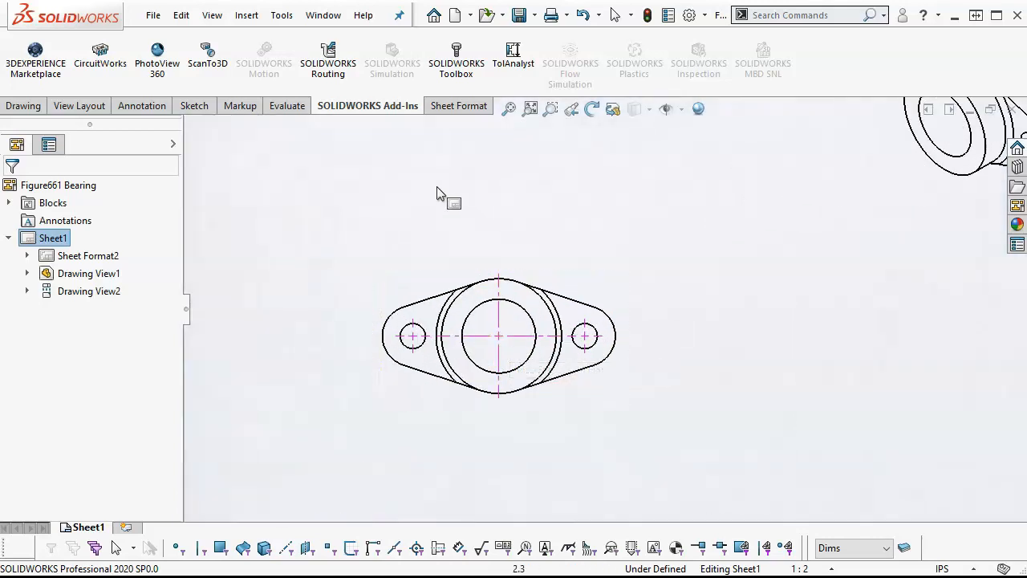
left_click(85, 105)
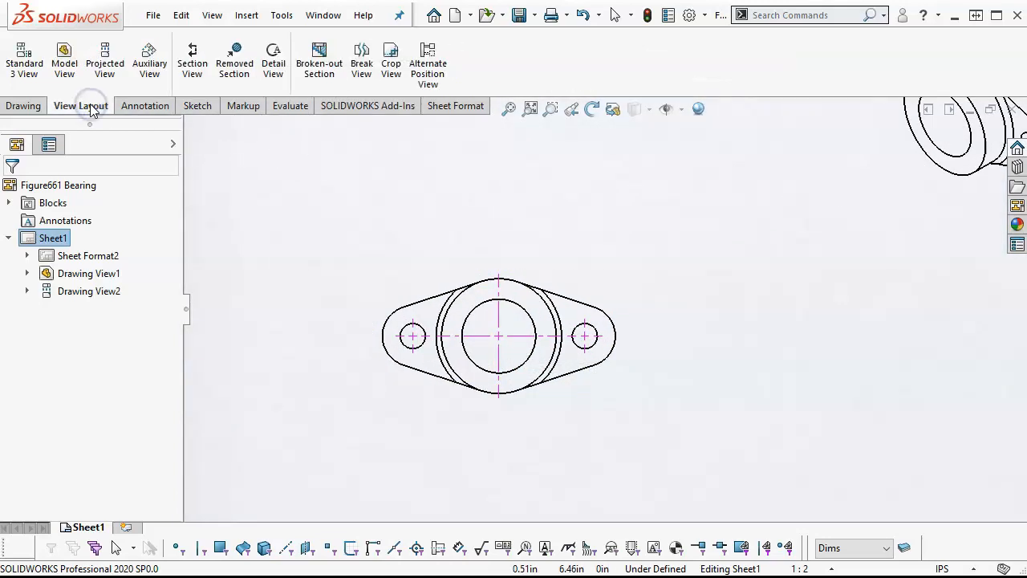
left_click(32, 105)
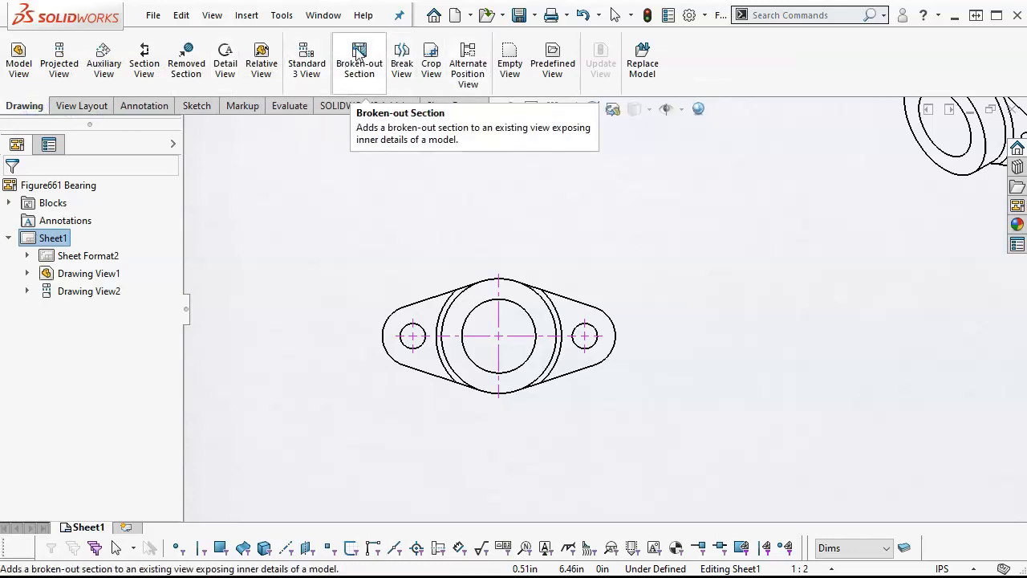
left_click(146, 57)
left_click_drag(174, 242, 173, 295)
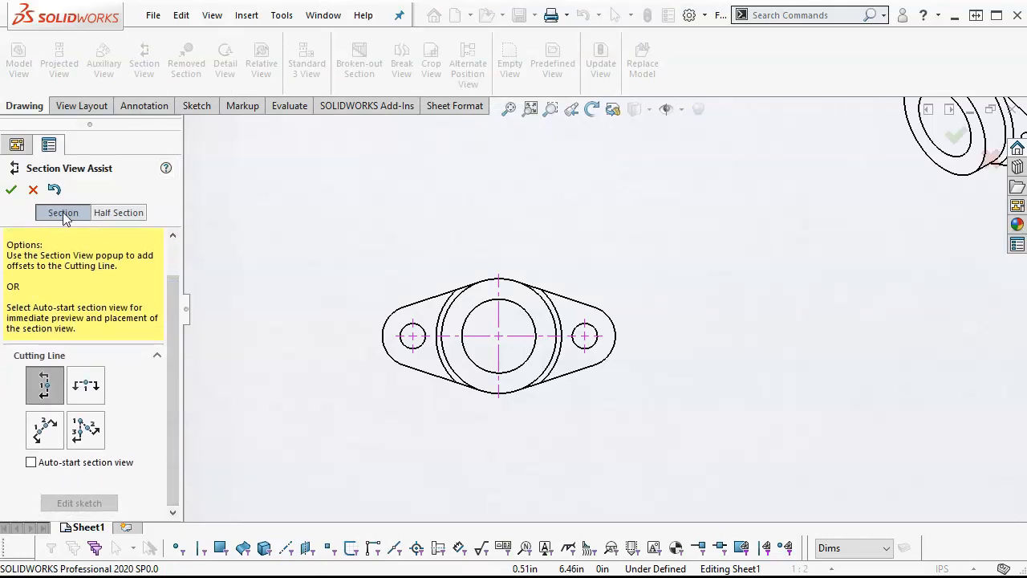
left_click(116, 214)
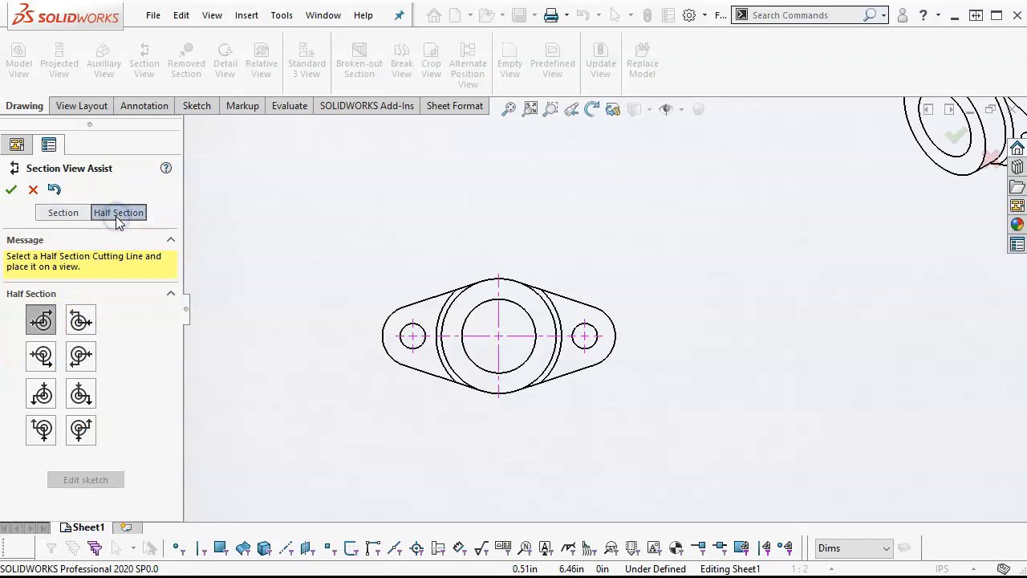
left_click(62, 212)
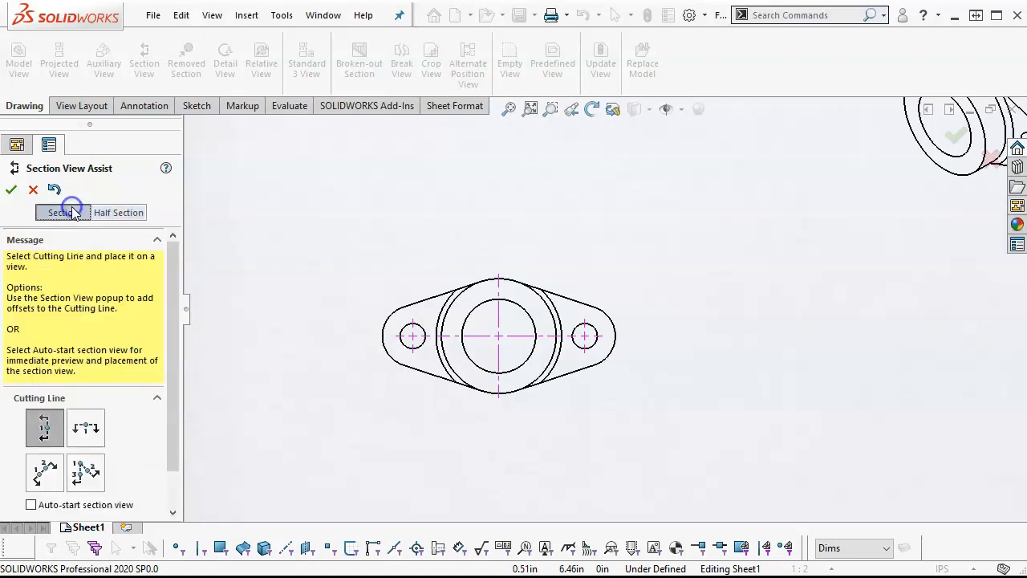
scroll(170, 296, "down", 1)
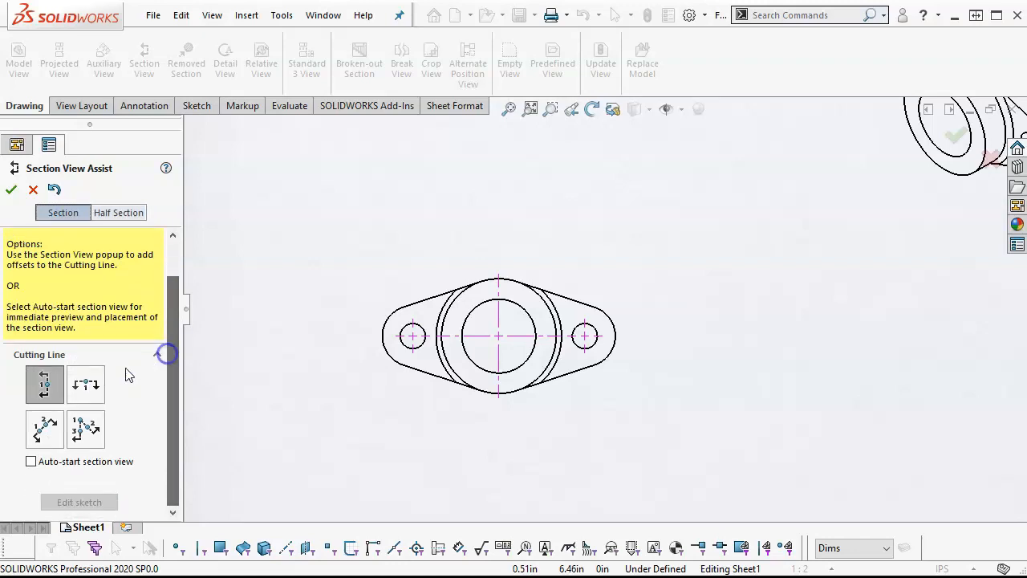
left_click(82, 386)
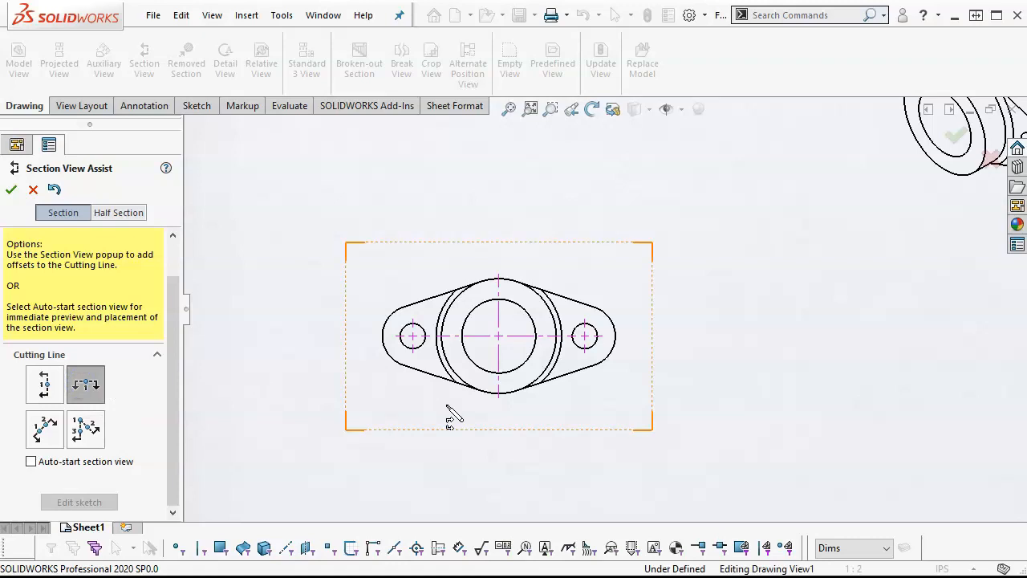
- Run the cutting line through the bore's center and place Section A-A above the front view
left_click(498, 335)
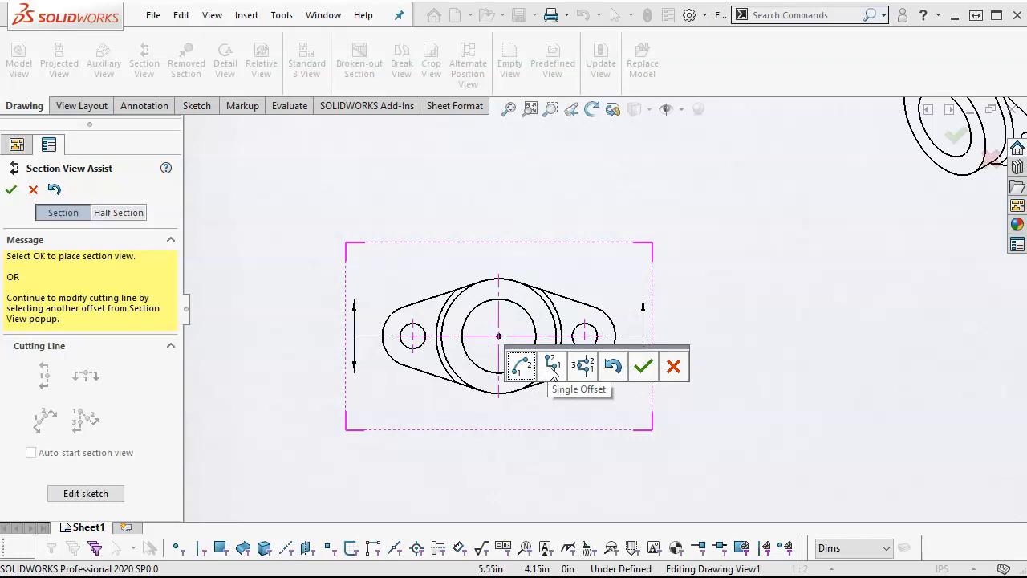
left_click(644, 366)
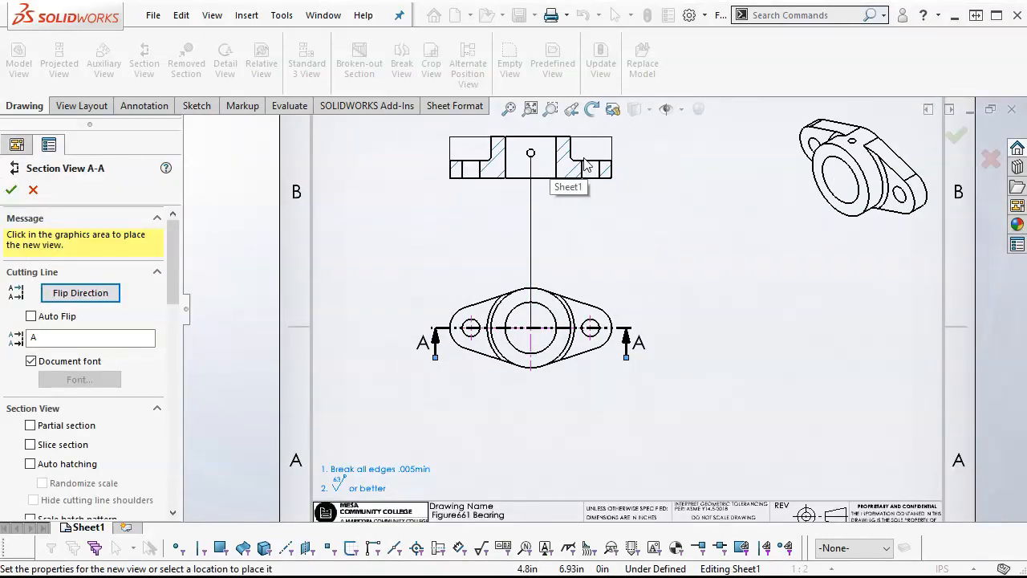
left_click(588, 166)
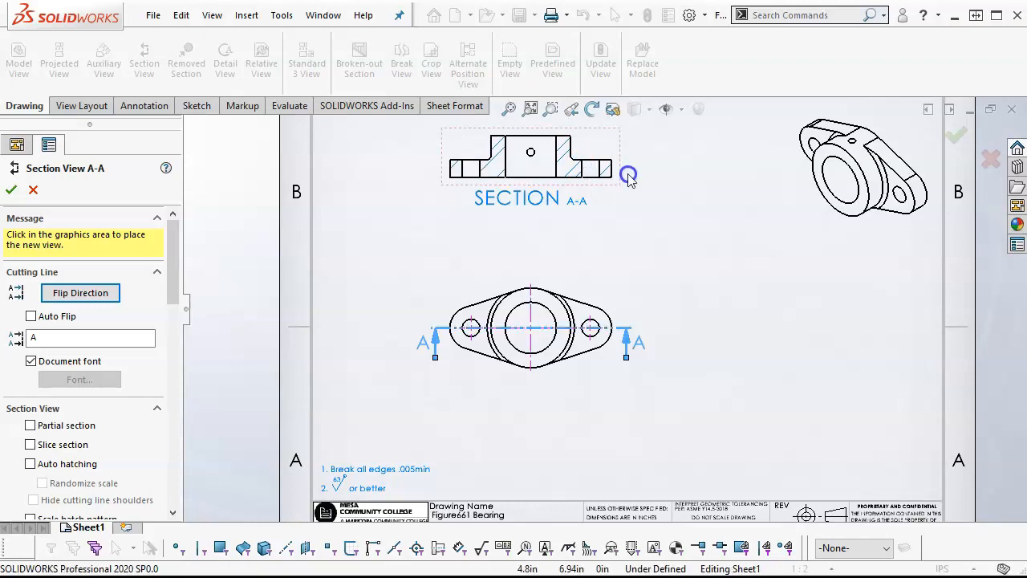
scroll(630, 182, "up", 2)
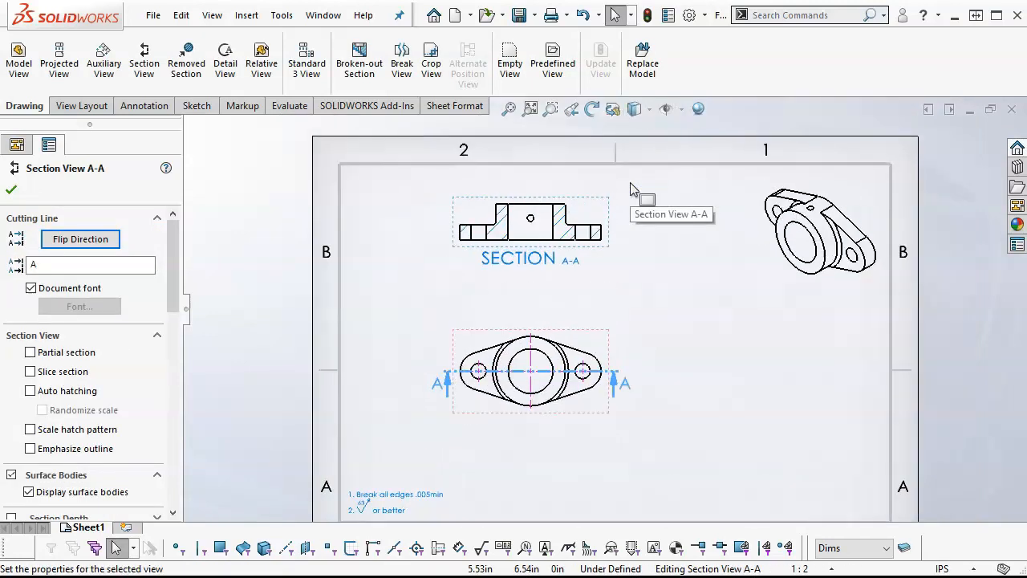
- Rearrange the bearing views so the front view sits in the sheet's upper half with Section A-A below it
scroll(650, 373, "down", 3)
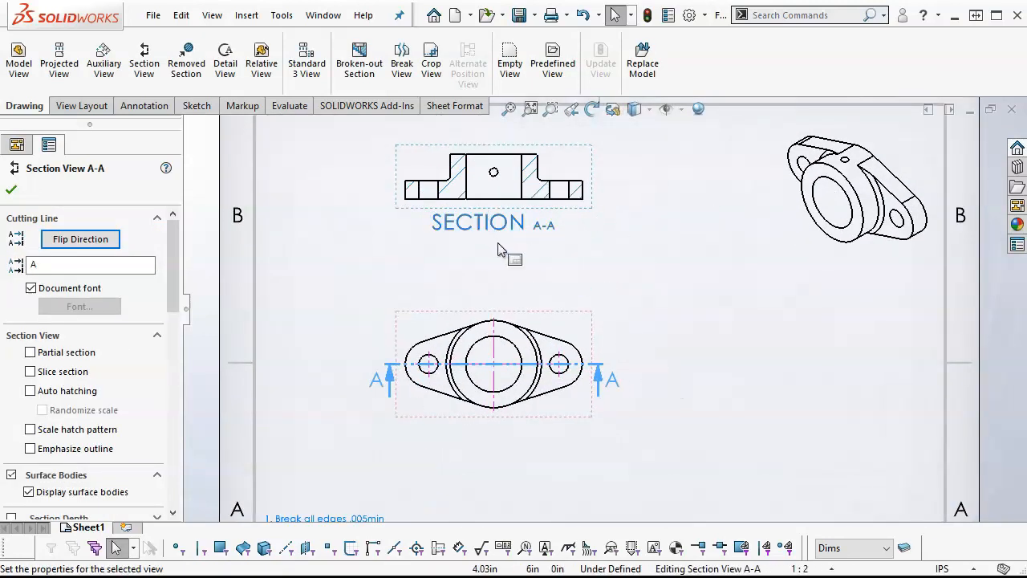
left_click(608, 265)
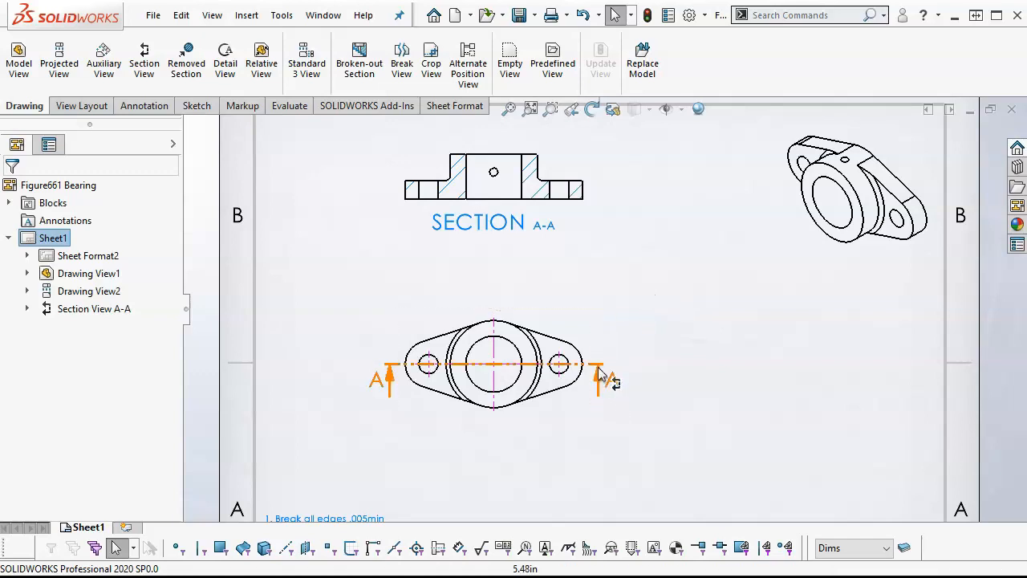
mouse_move(590, 224)
left_mouse_down()
mouse_move(586, 401)
mouse_move(570, 497)
left_mouse_up()
left_click_drag(571, 321, 557, 217)
left_click_drag(564, 436, 549, 381)
left_click_drag(564, 211, 562, 154)
left_click_drag(566, 380, 562, 361)
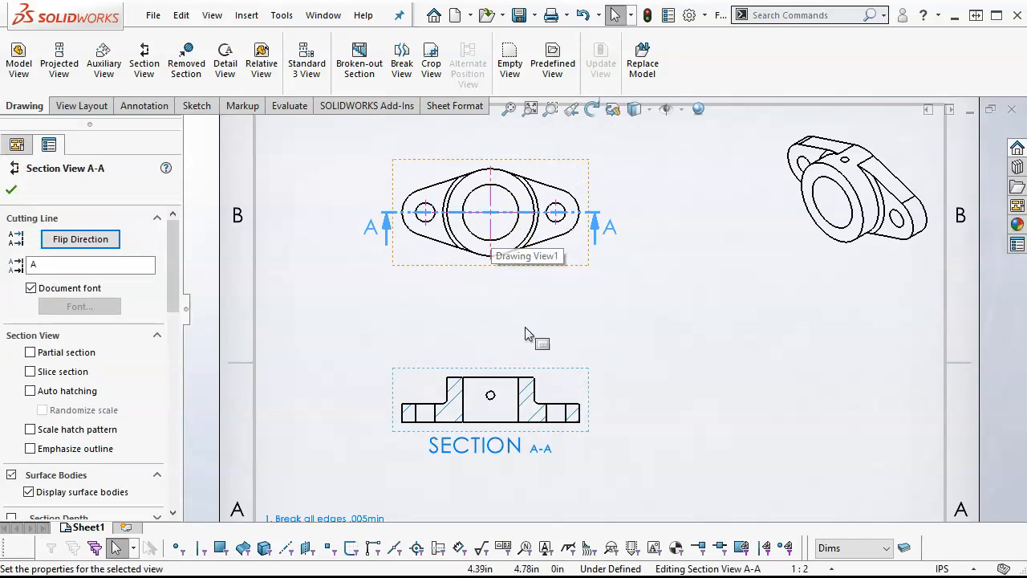
left_click_drag(551, 367, 550, 359)
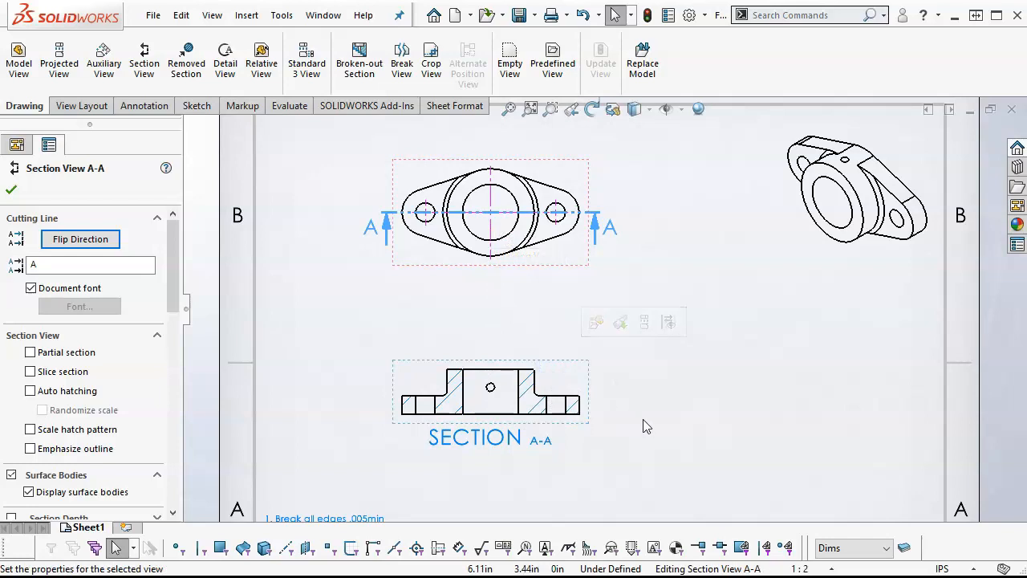
- Lower the Section A-A label to leave room beneath its view, and shift the front view slightly down
scroll(523, 424, "down", 3)
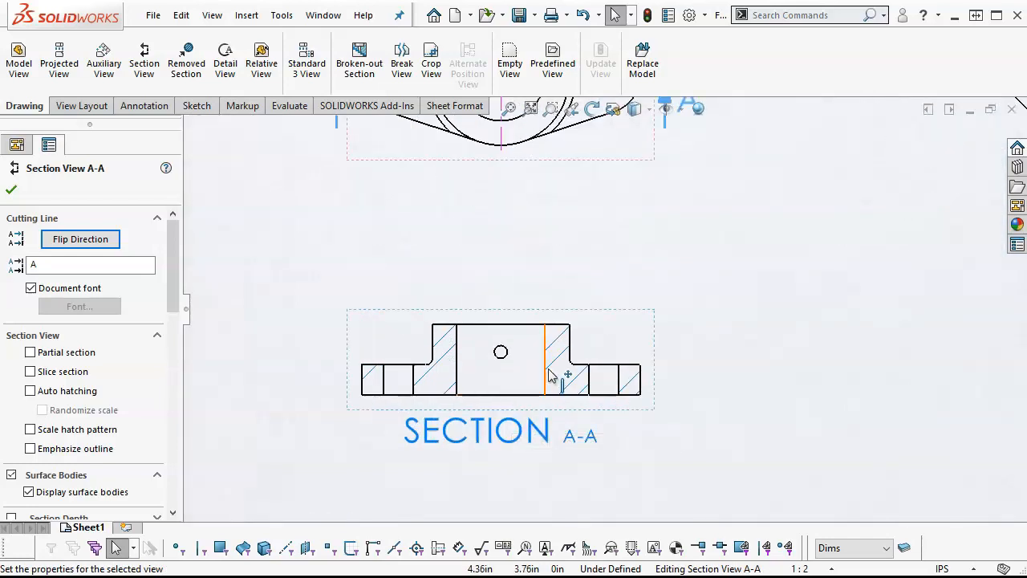
scroll(562, 441, "up", 2)
scroll(552, 444, "up", 1)
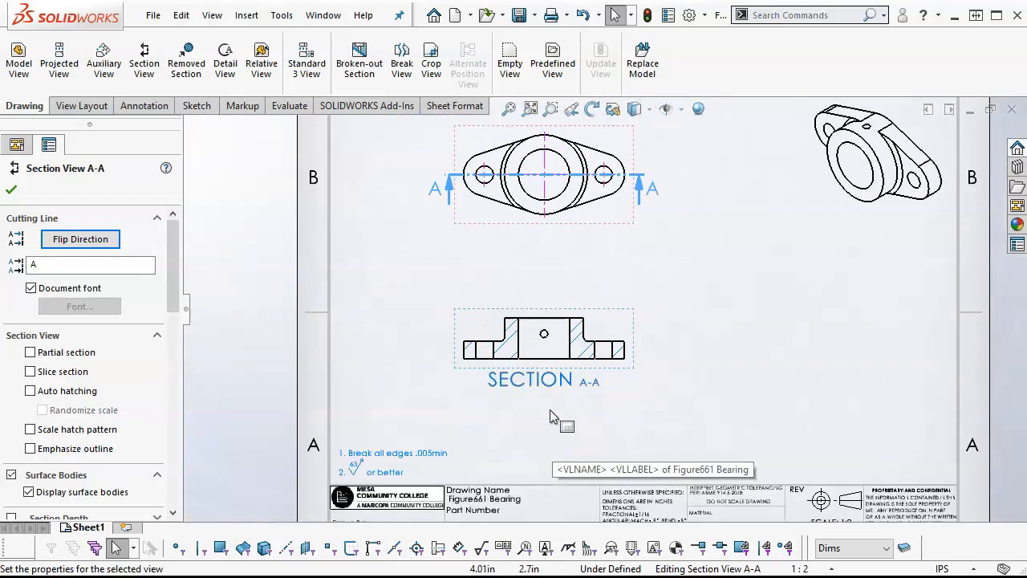
left_click(540, 388)
mouse_move(540, 387)
left_mouse_down()
mouse_move(540, 417)
mouse_move(548, 405)
left_mouse_up()
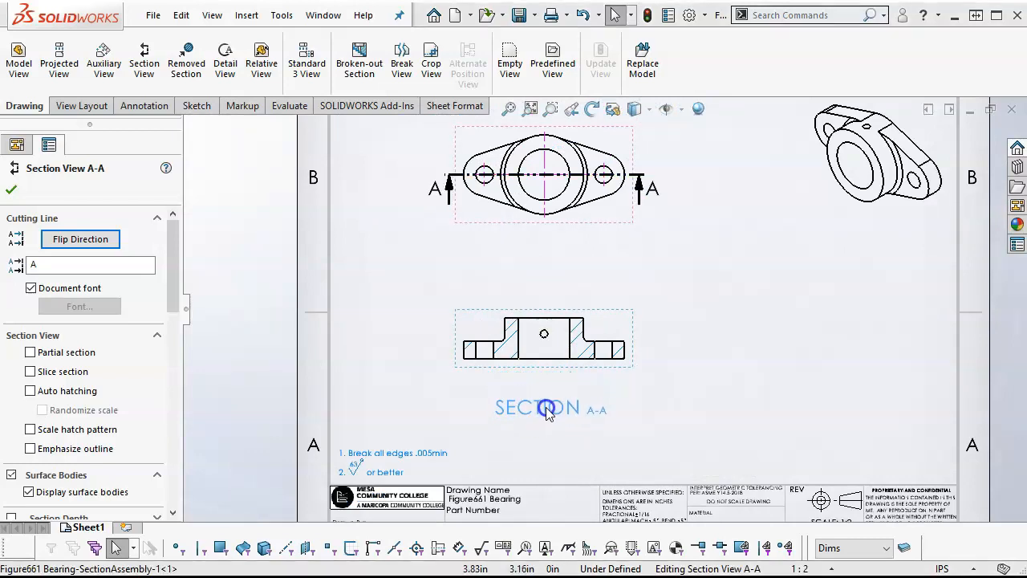
left_click(655, 397)
scroll(578, 365, "down", 3)
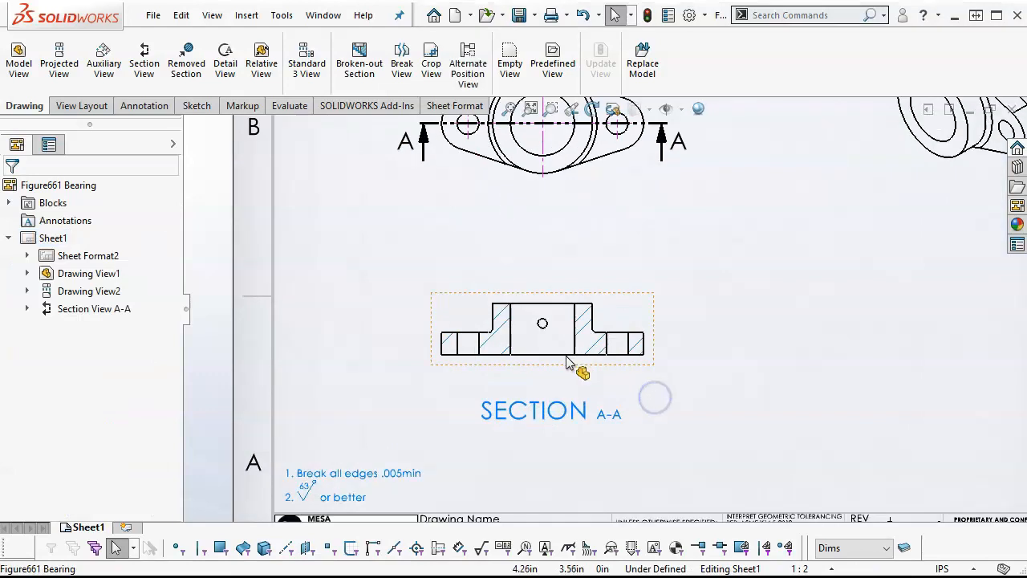
key("f")
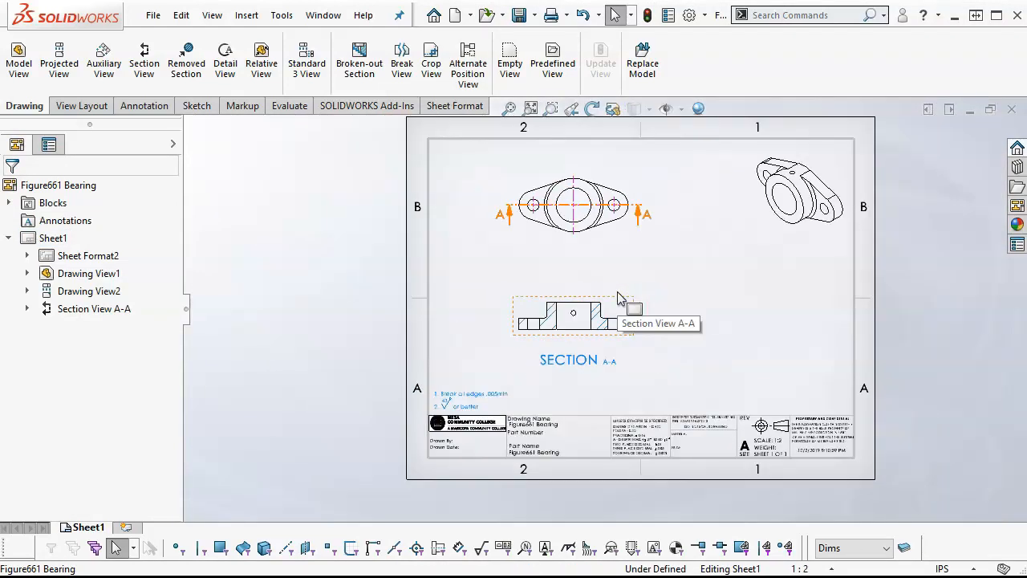
left_click(589, 247)
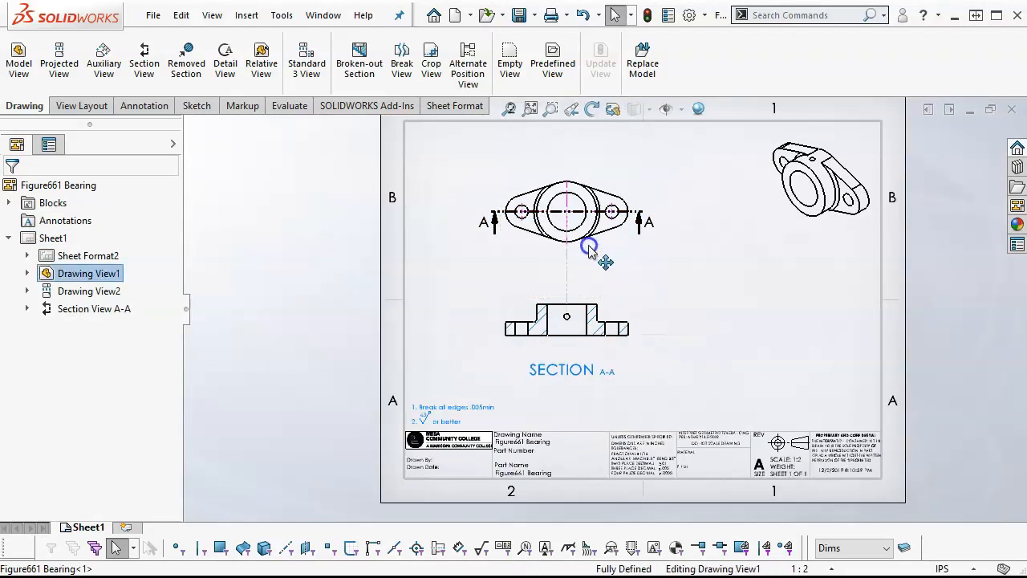
left_click(694, 332)
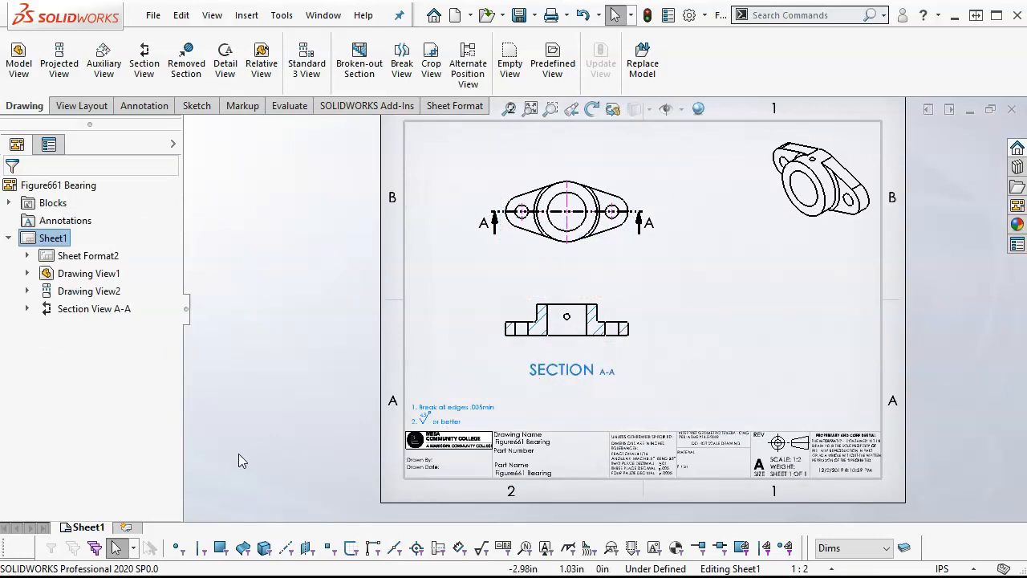
- Add a second sheet to the drawing and load Figure662 Holder Clip.SLDPRT as the source for its views
left_click(126, 527)
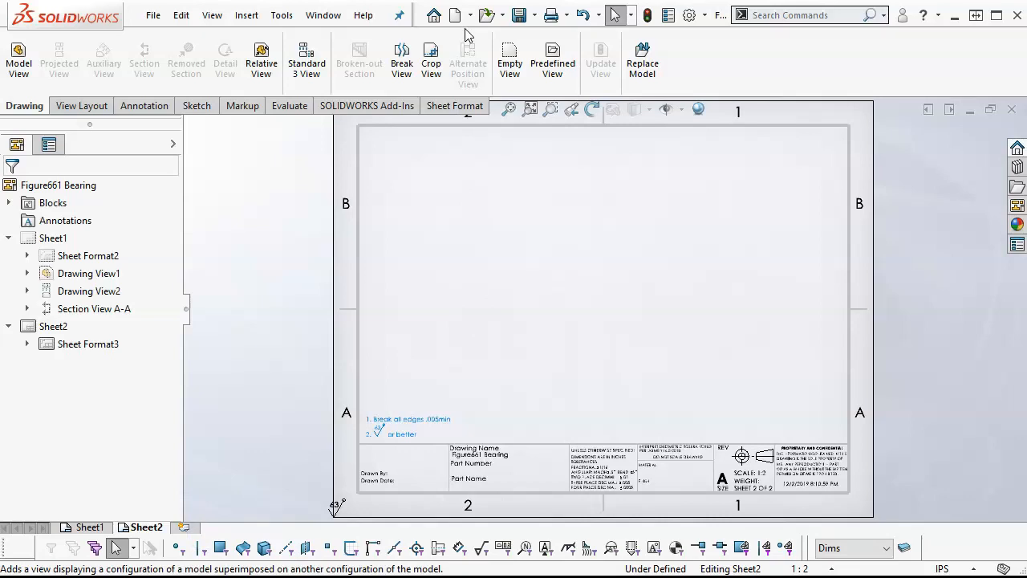
left_click(1016, 206)
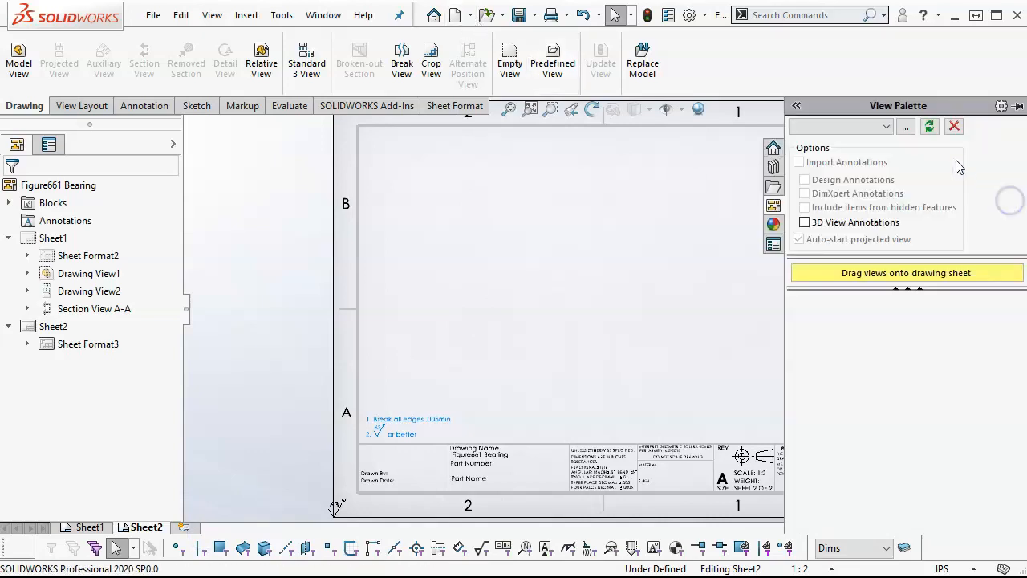
left_click(906, 128)
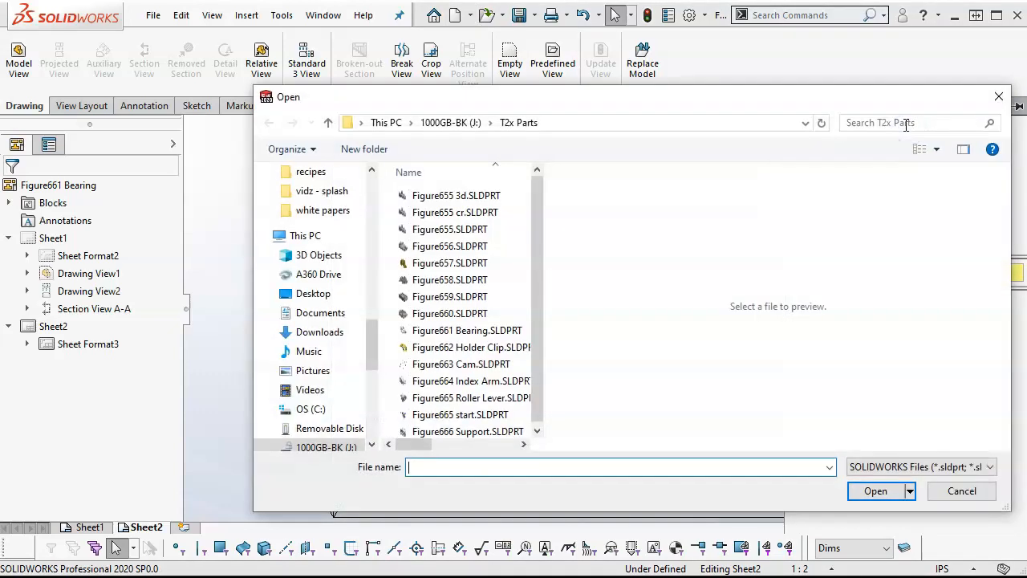
left_click(470, 348)
left_click(873, 491)
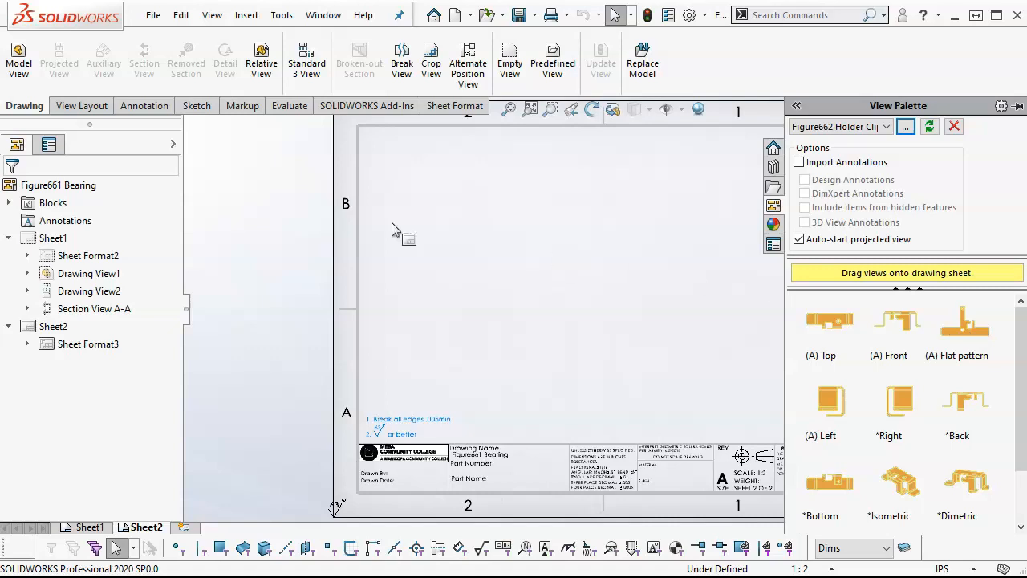
- Place the holder clip's flat pattern view in the sheet's left half without any projected views
left_click_drag(36, 189, 572, 310)
left_click_drag(967, 333, 492, 337)
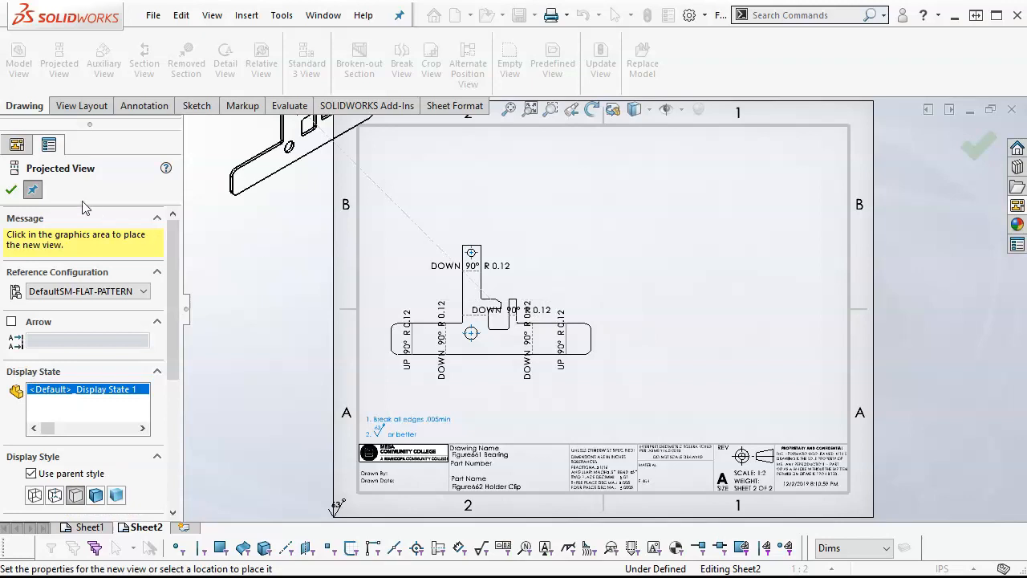
left_click(11, 190)
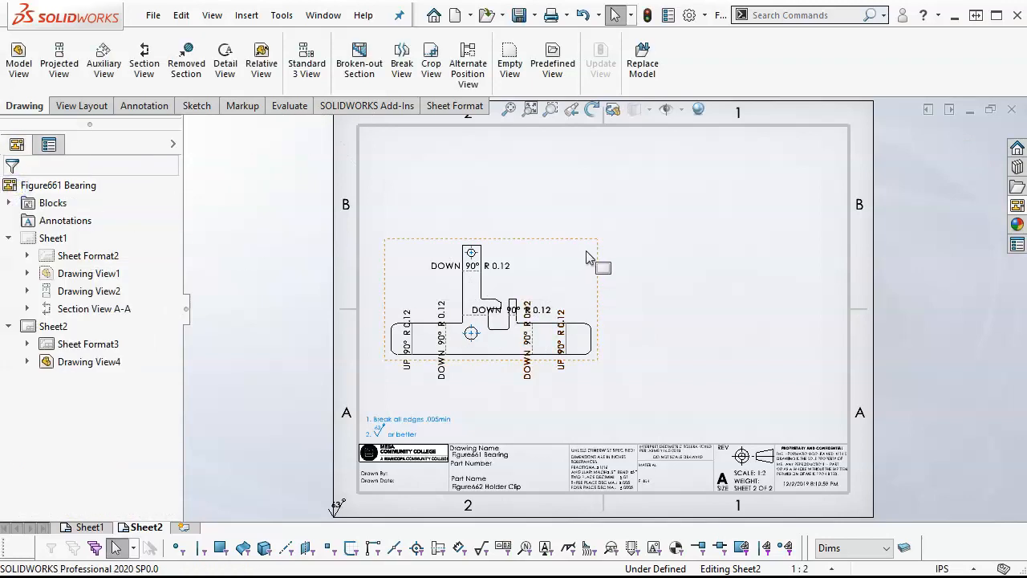
left_click_drag(578, 248, 581, 258)
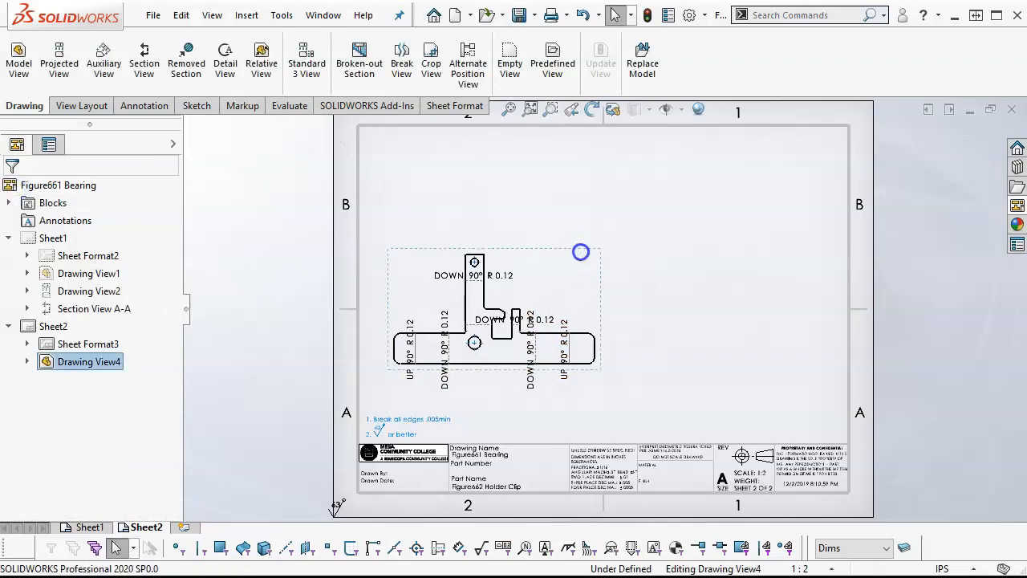
- Move the flat pattern's bend notes clear of the outline beside their bend lines, and shift the view up and left
left_click_drag(416, 375, 411, 315)
left_click_drag(502, 273, 566, 271)
left_click_drag(444, 346, 447, 291)
left_click_drag(528, 375, 527, 443)
left_click_drag(565, 377, 564, 432)
left_click_drag(531, 320, 580, 325)
mouse_move(599, 259)
left_mouse_down()
mouse_move(583, 219)
mouse_move(567, 218)
left_mouse_up()
left_click(598, 290)
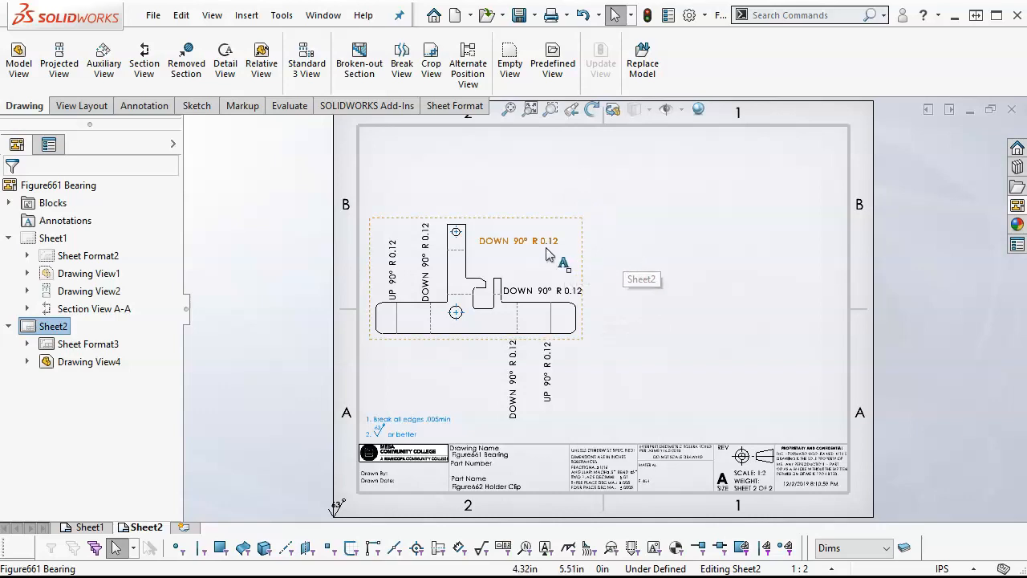
left_click_drag(544, 246, 537, 252)
left_click(682, 298)
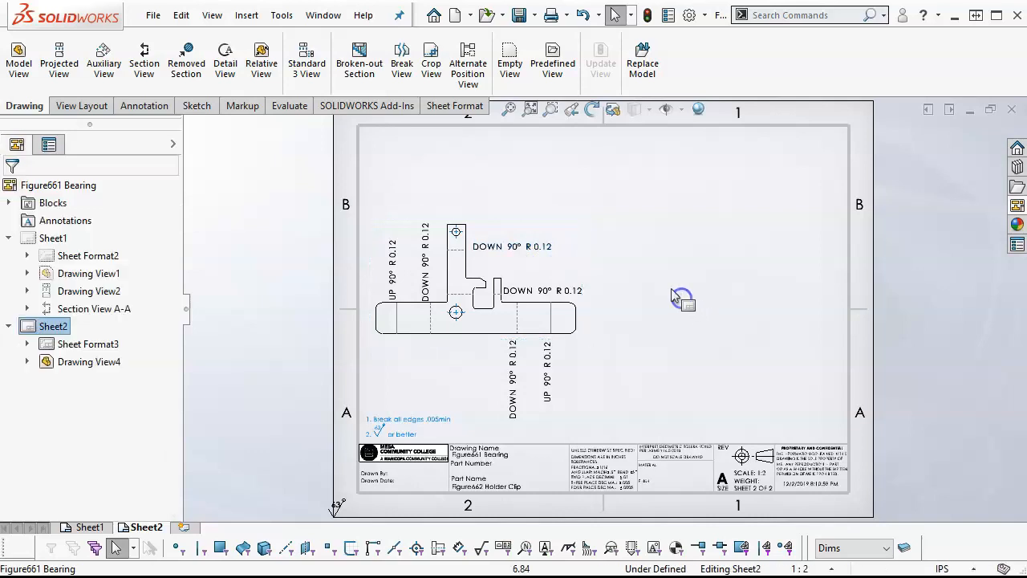
- Place the holder clip's front view in the sheet's lower right area and project its top, right and isometric views
left_click(1017, 206)
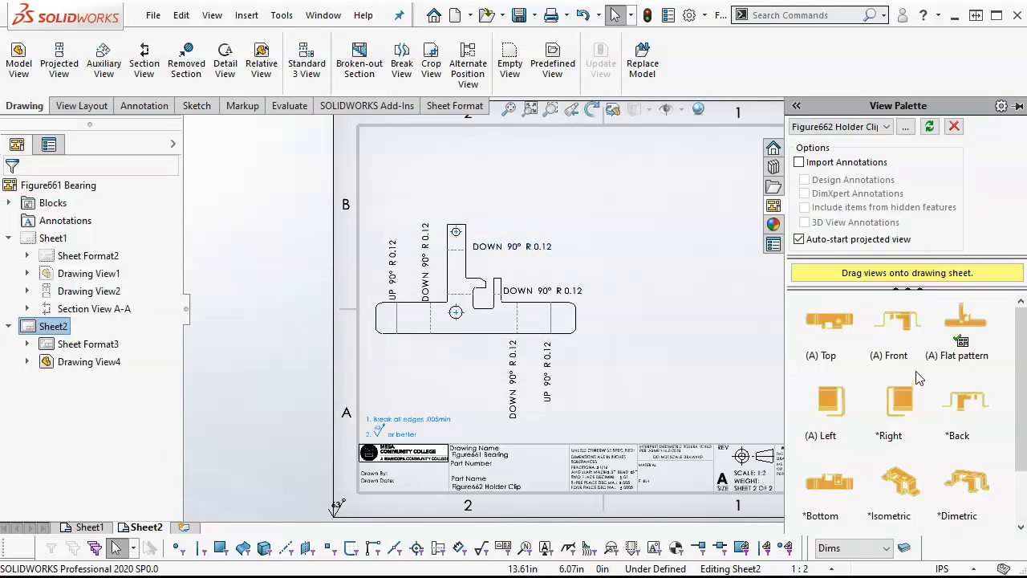
mouse_move(907, 323)
left_mouse_down()
mouse_move(756, 365)
mouse_move(700, 361)
left_mouse_up()
mouse_move(901, 331)
left_mouse_down()
mouse_move(407, 325)
mouse_move(696, 354)
left_mouse_up()
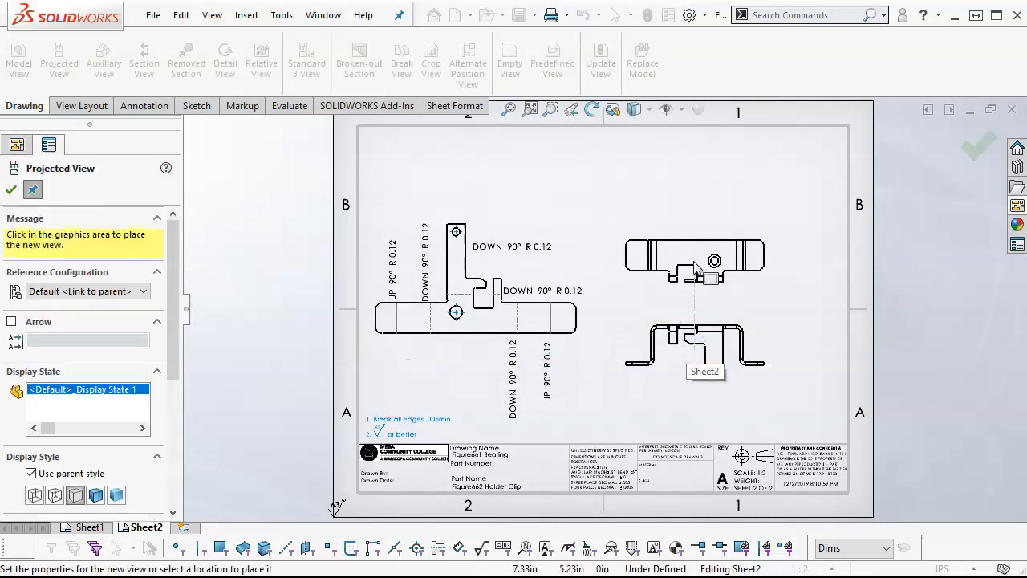
left_click(695, 266)
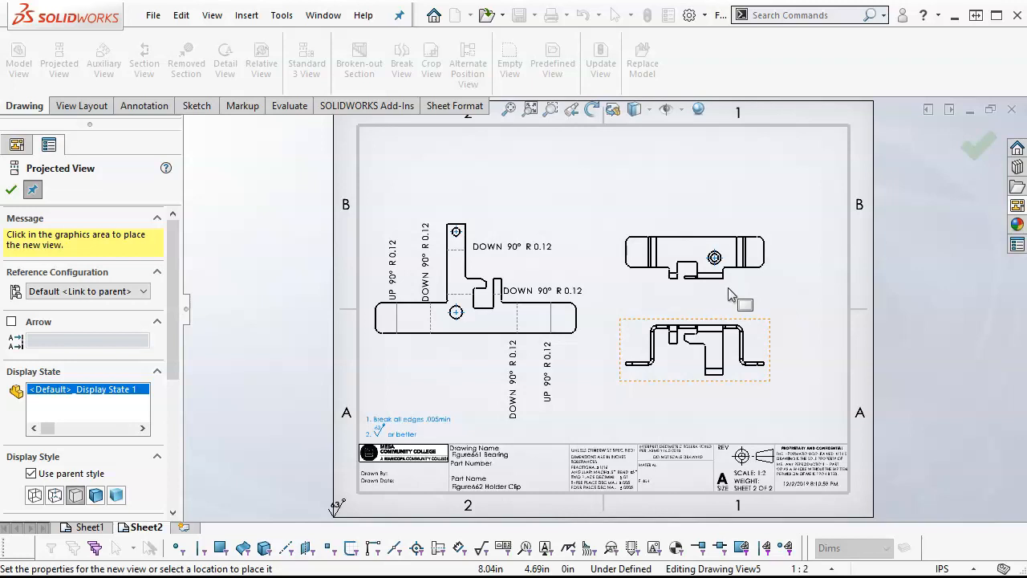
left_click(709, 385)
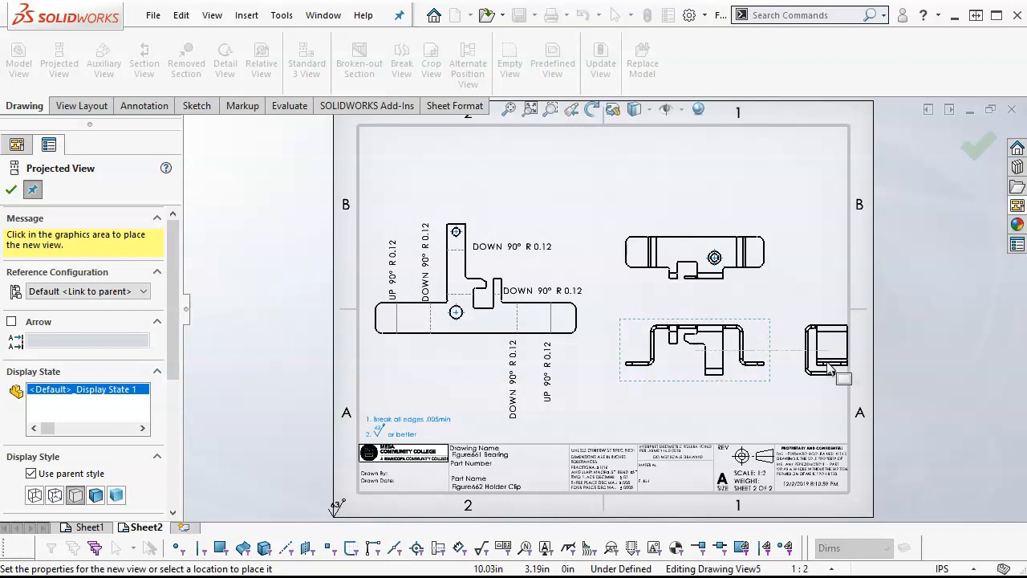
left_click(817, 366)
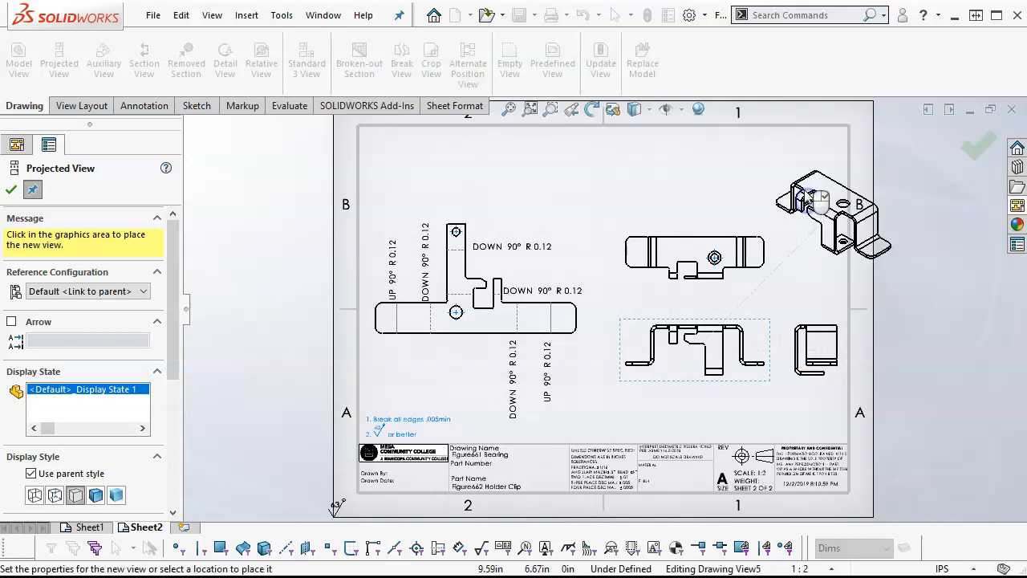
left_click(820, 199)
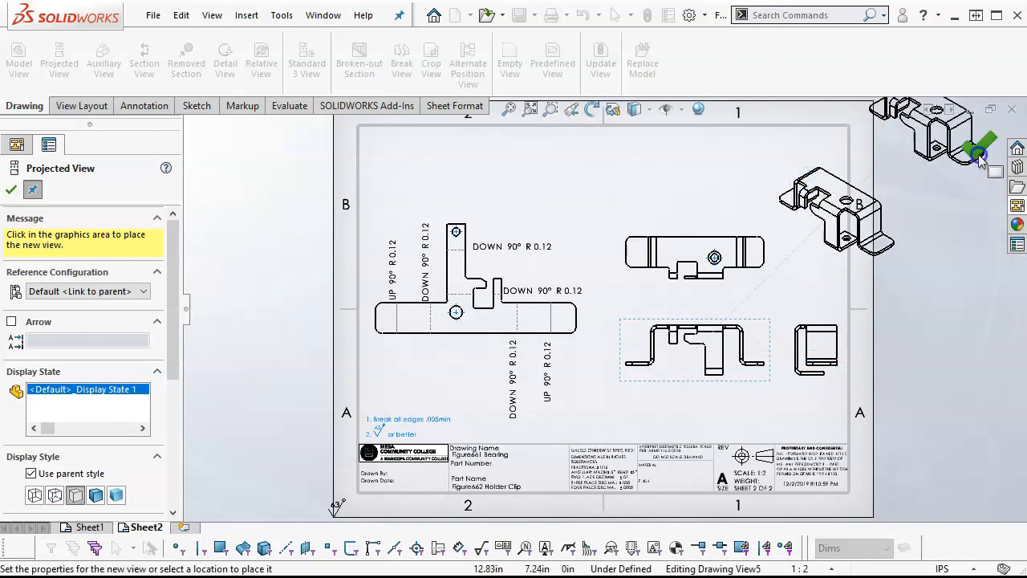
left_click(979, 155)
- Move the isometric view inside the sheet's upper right corner and shift the holder clip's front view slightly down and left
left_click_drag(855, 215, 805, 182)
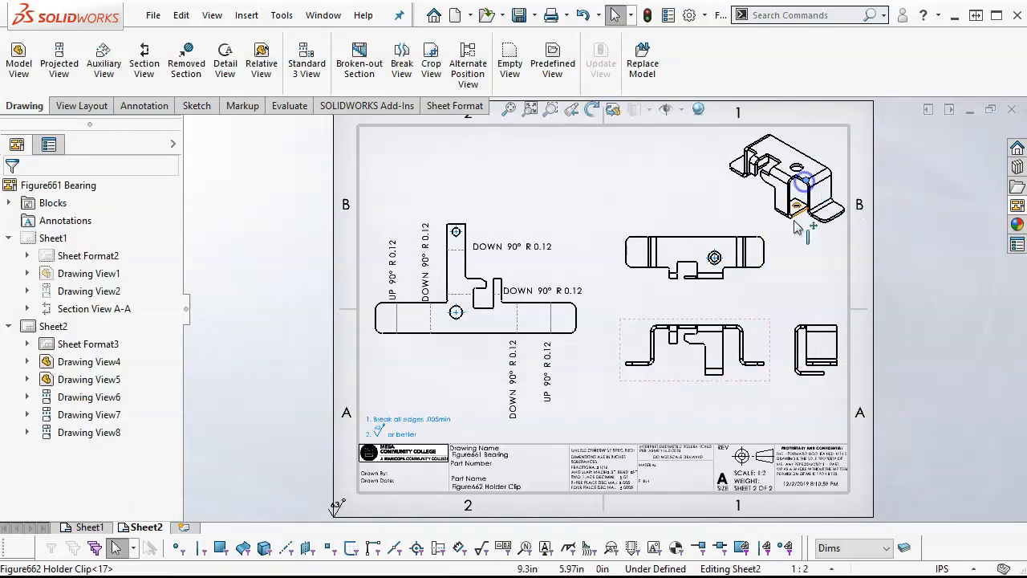
left_click_drag(744, 319, 734, 328)
left_click(581, 178)
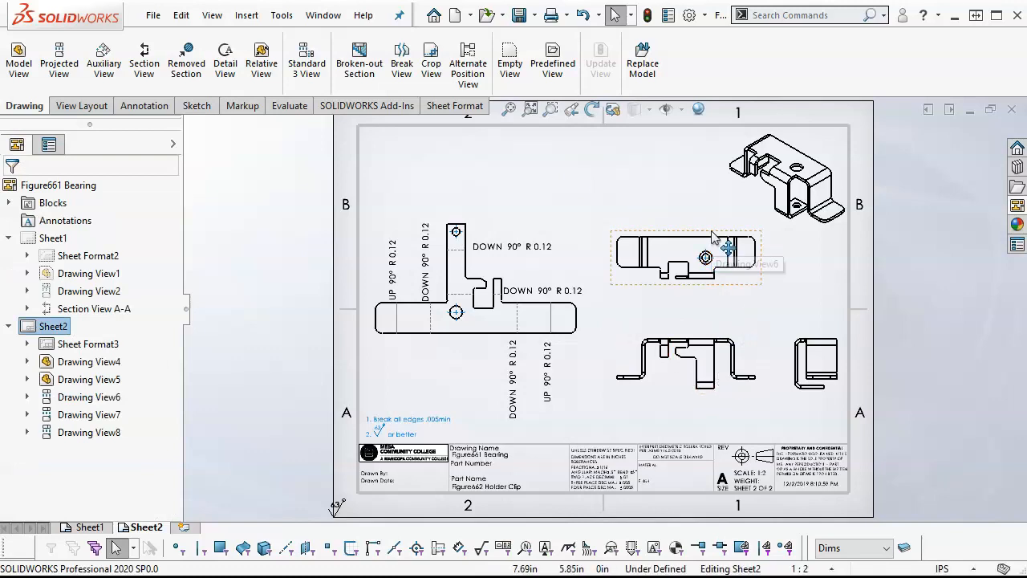
- Assign the center mark of the hole in the holder clip's top view to the Center layer
left_click(703, 258)
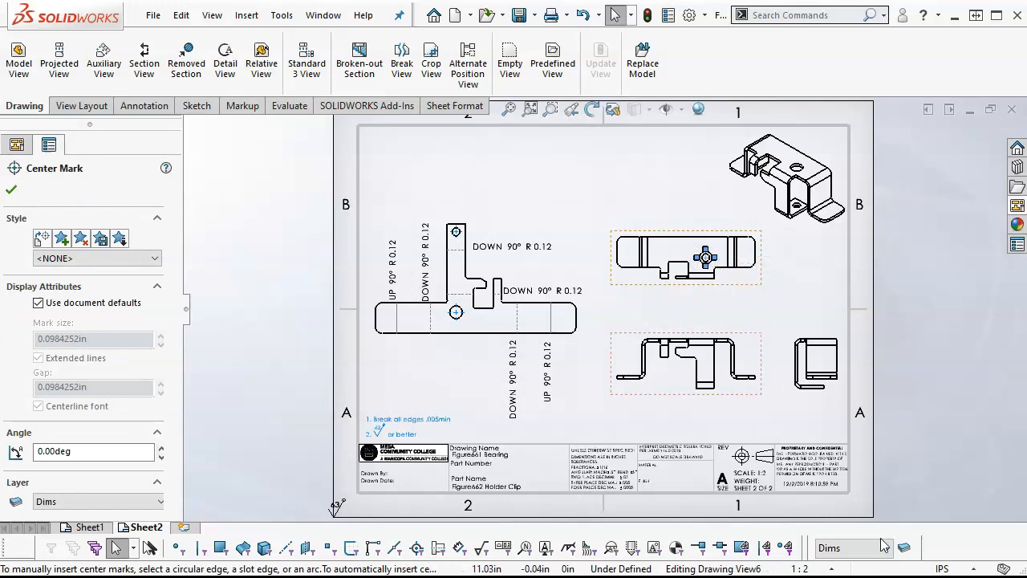
left_click(851, 548)
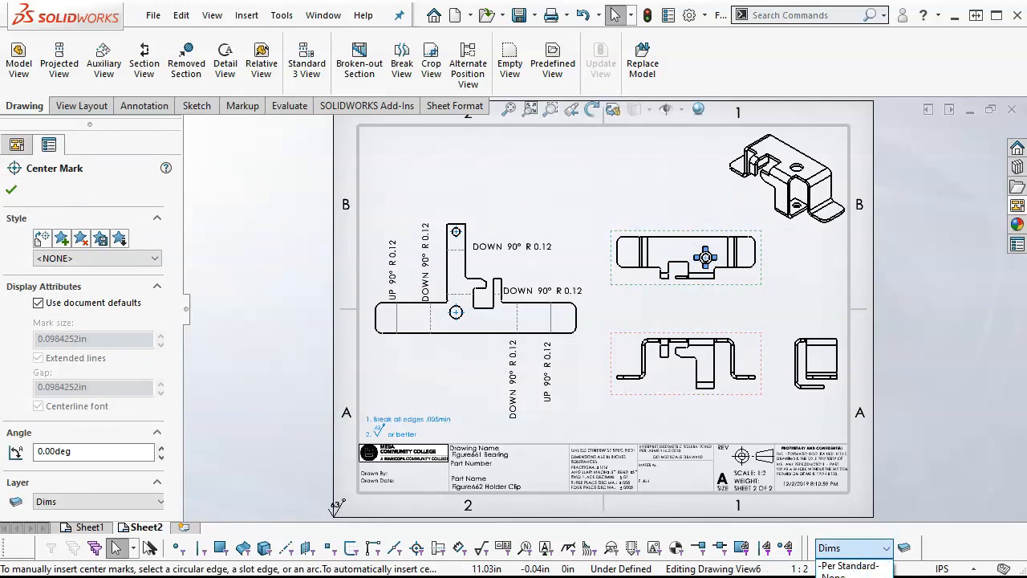
left_click(836, 577)
left_click(671, 388)
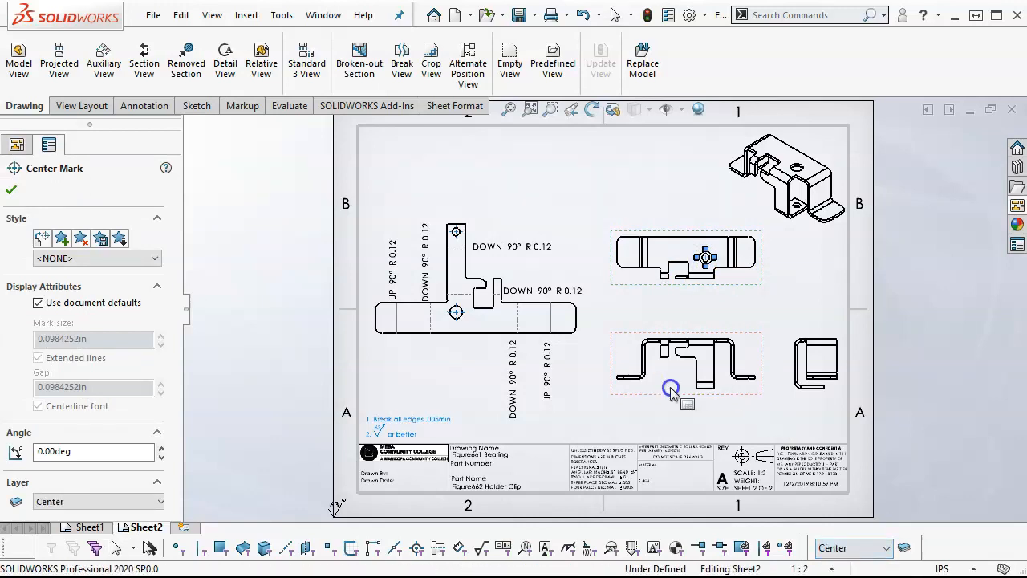
- Add a third sheet to the drawing and load Figure663 Cam.SLDPRT as the part for a new model view
left_click(186, 525)
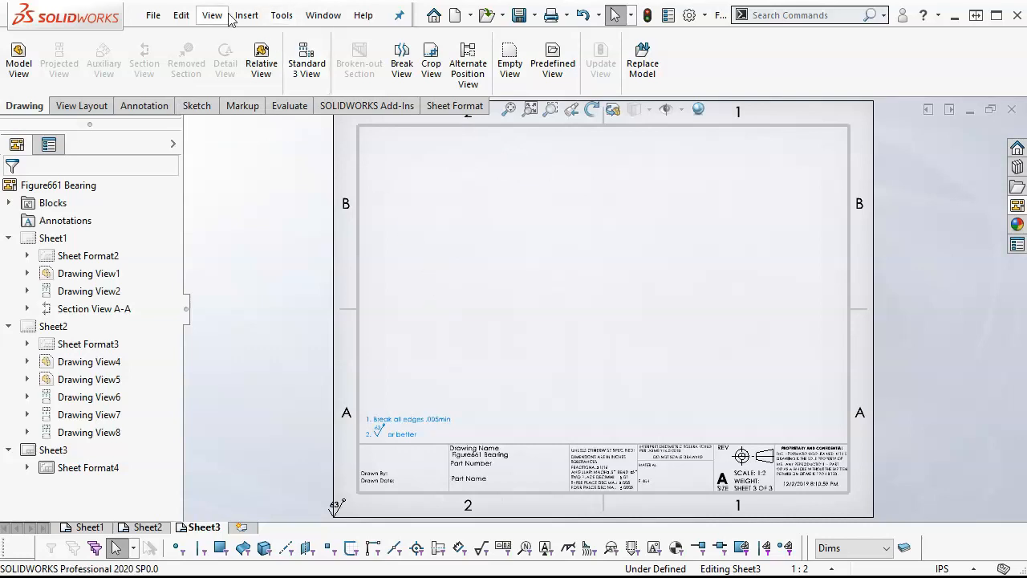
left_click(19, 63)
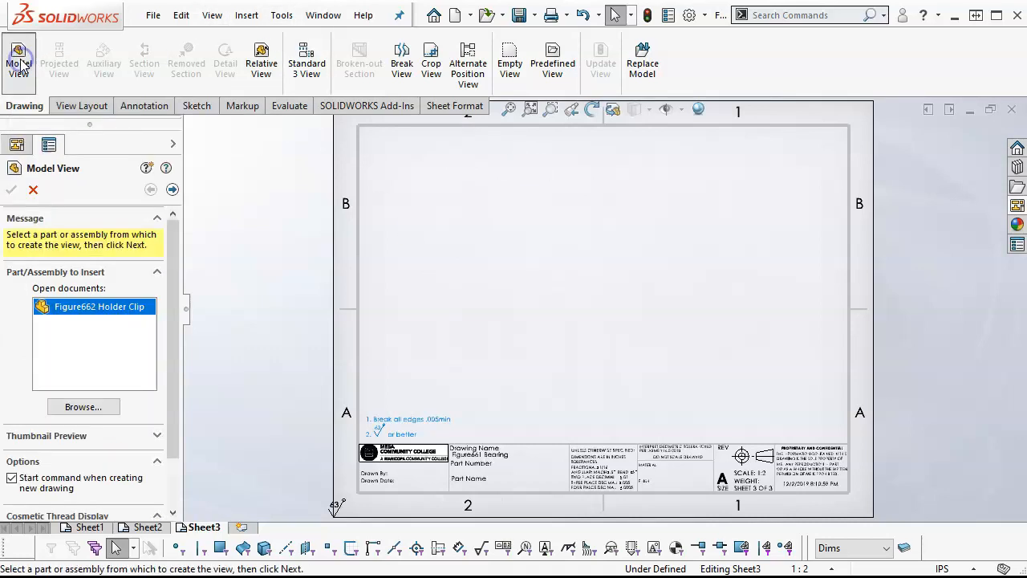
left_click(83, 407)
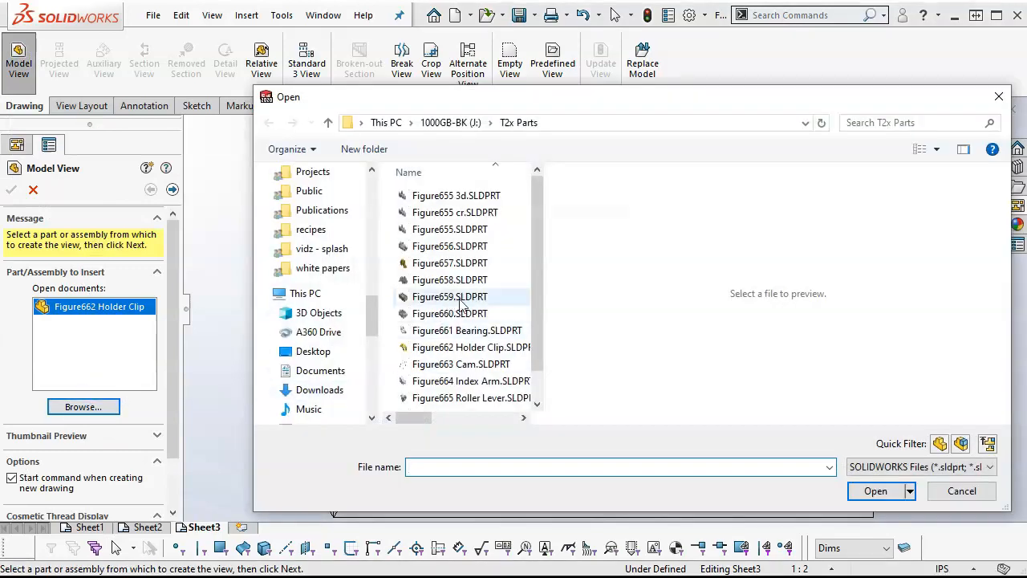
left_click(463, 364)
left_click(891, 494)
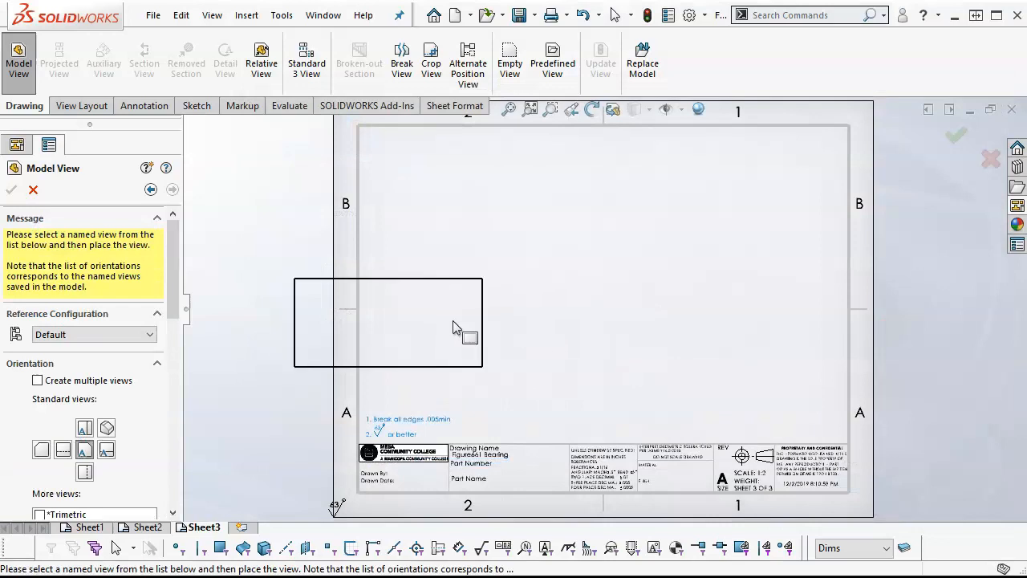
- Create the cam's front, top, right and isometric views together, and shift the front view slightly up and right
left_click(37, 381)
left_click(85, 448)
left_click(107, 447)
left_click(105, 472)
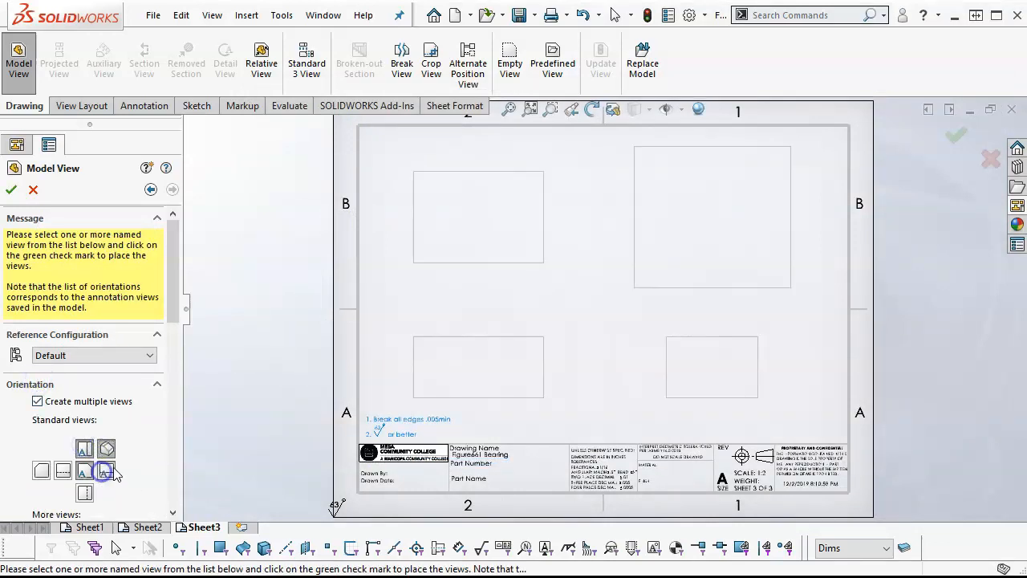
scroll(171, 312, "down", 2)
left_click_drag(171, 312, 165, 367)
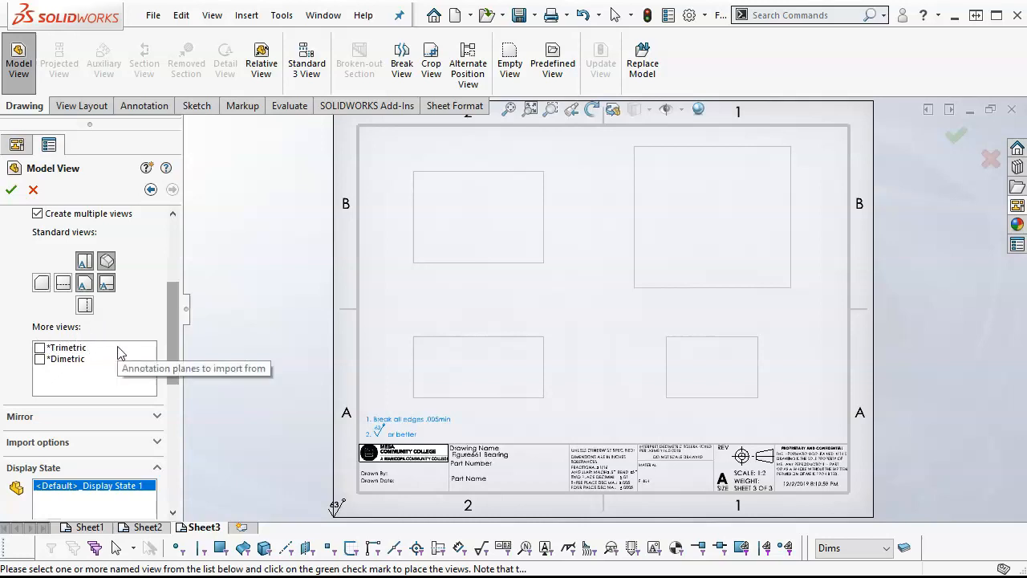
left_click(10, 191)
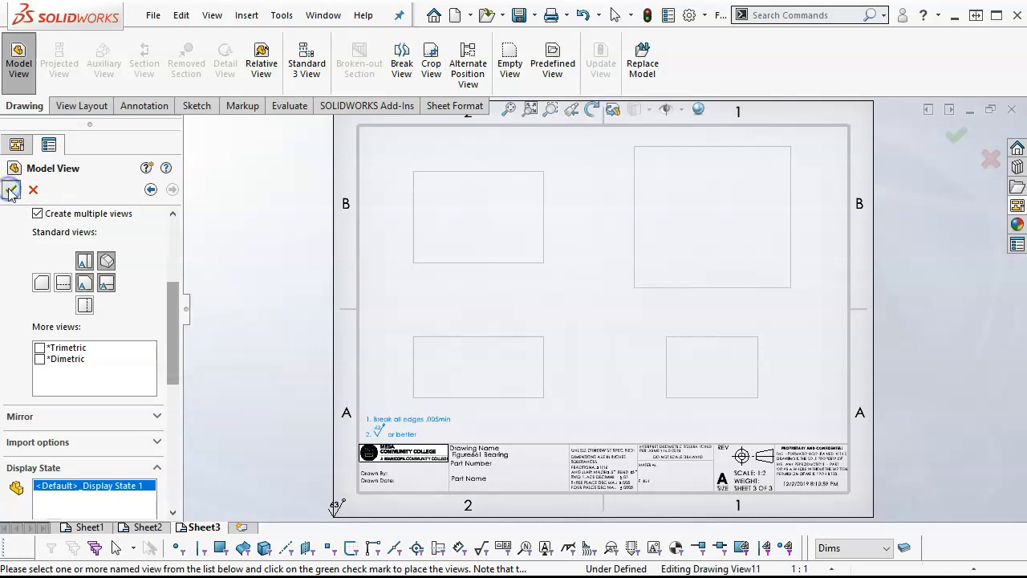
left_click_drag(566, 327, 587, 304)
- Assign the hole center marks in the cam's front and right views to the Center layer
left_click(488, 350)
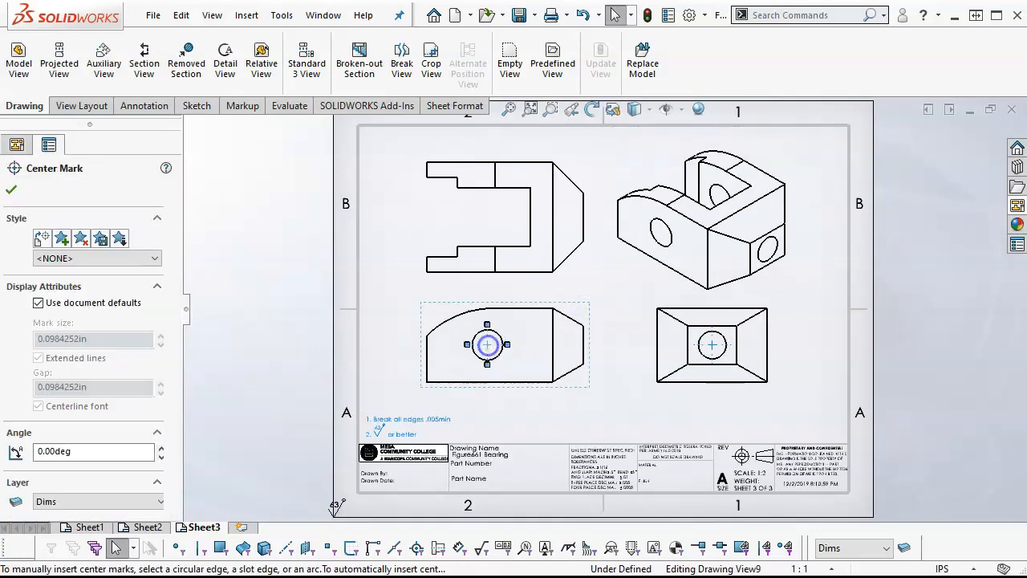
left_click(720, 359)
left_click(885, 547)
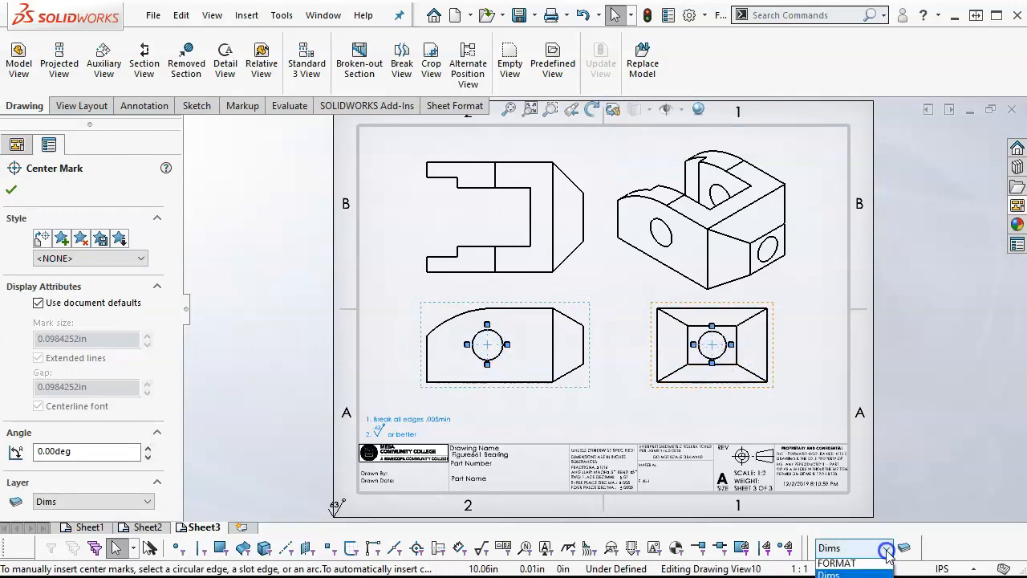
key("c")
key("Return")
key("Escape")
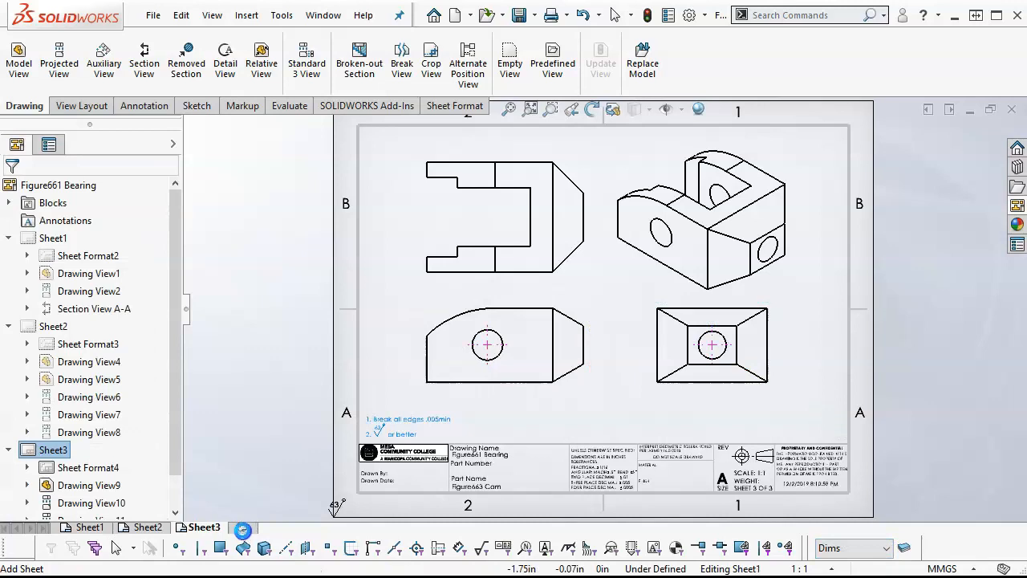
- Add a fourth sheet and bring Figure664 Index Arm.SLDPRT from the T2x Parts folder onto it as a new model view
left_click(241, 527)
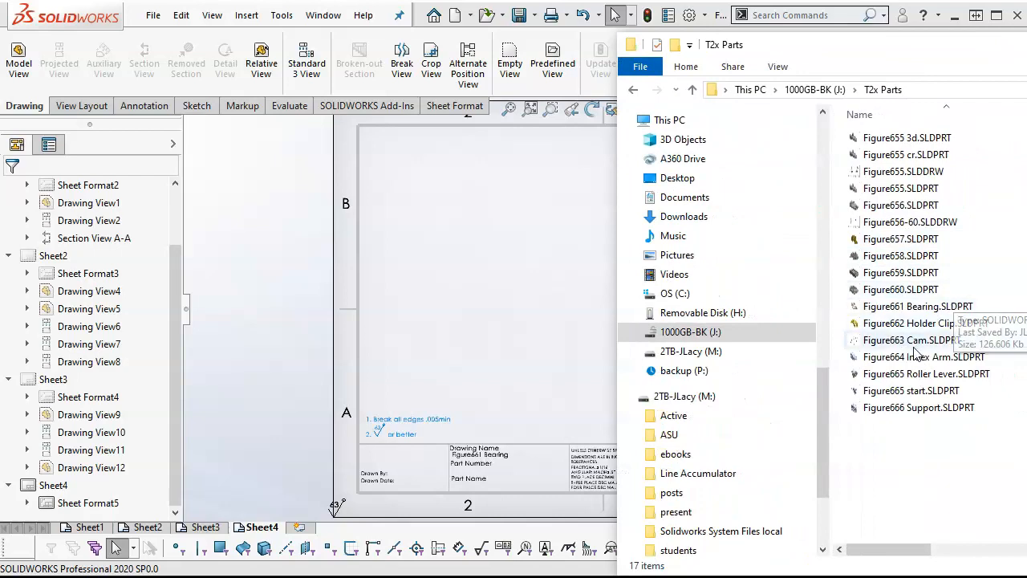
mouse_move(920, 360)
left_mouse_down()
mouse_move(688, 321)
mouse_move(535, 311)
left_mouse_up()
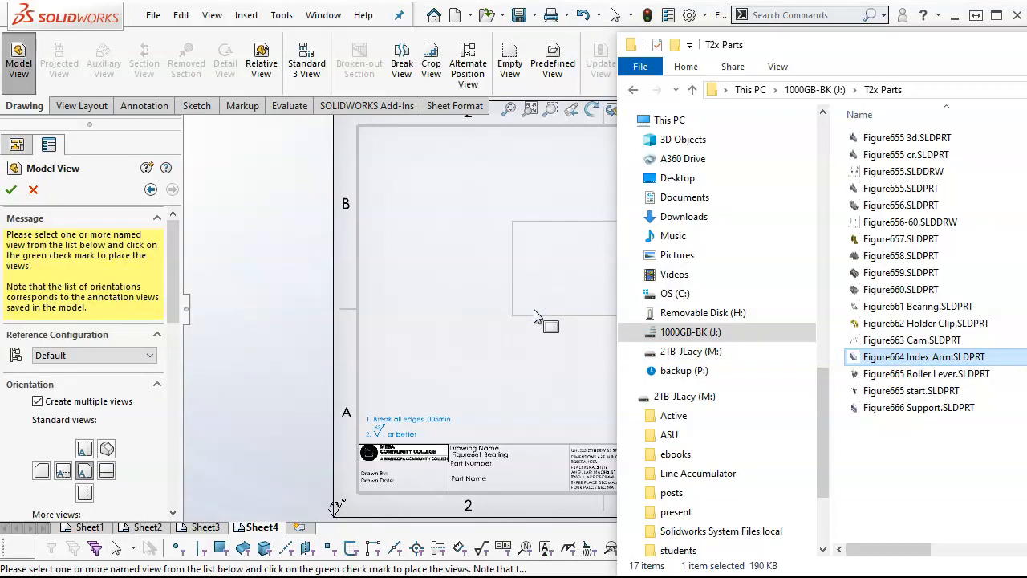
left_click_drag(915, 40, 1026, 40)
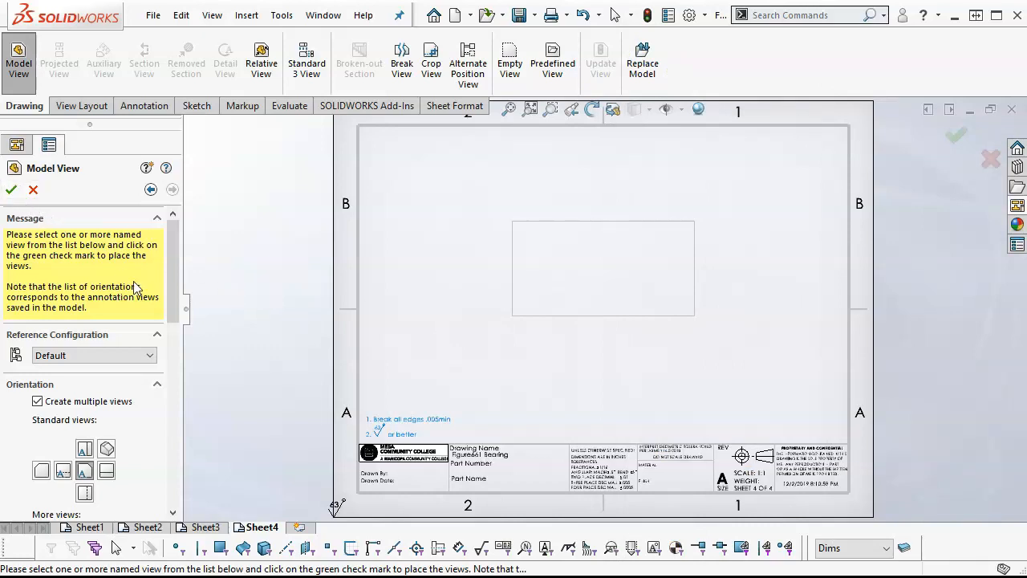
- Create the index arm's front, top, right and isometric views, and shift the front view slightly up and right
left_click(84, 448)
left_click(107, 448)
left_click(107, 470)
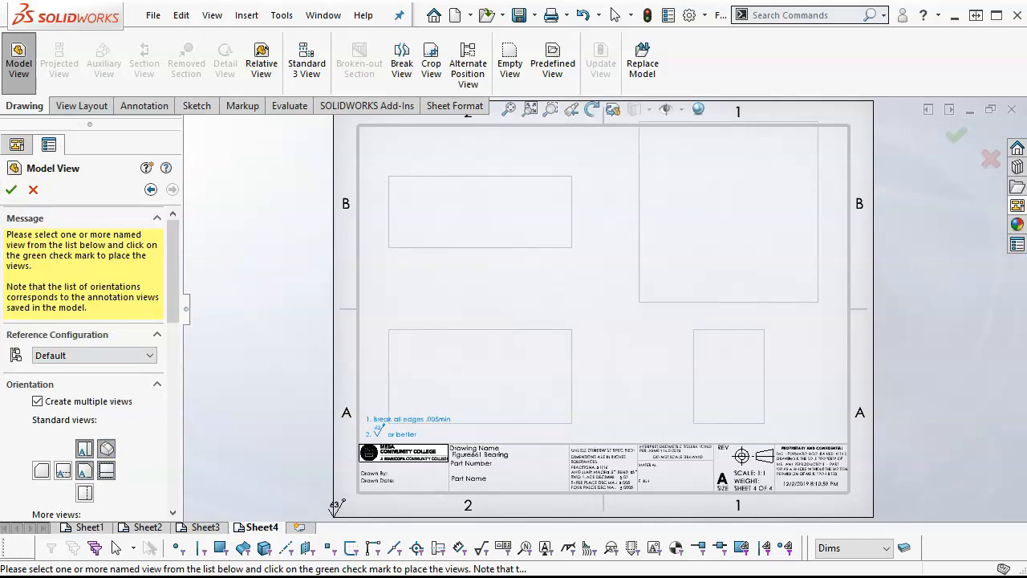
left_click(11, 189)
left_click_drag(573, 314, 615, 287)
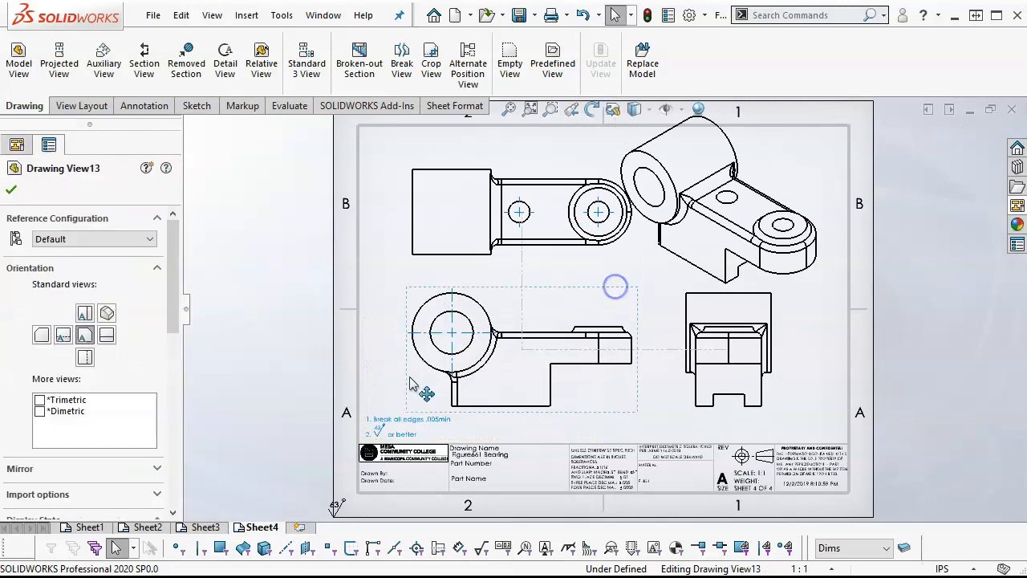
- Assign the center marks in the index arm's front and top views to the Center layer
right_click_drag(450, 329, 546, 291)
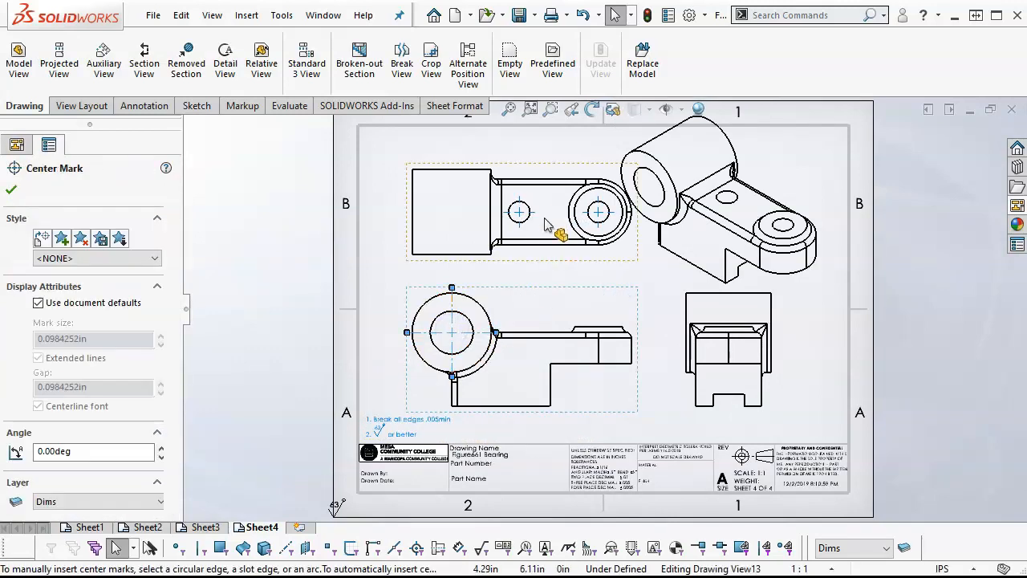
left_click(522, 202)
left_click(591, 201)
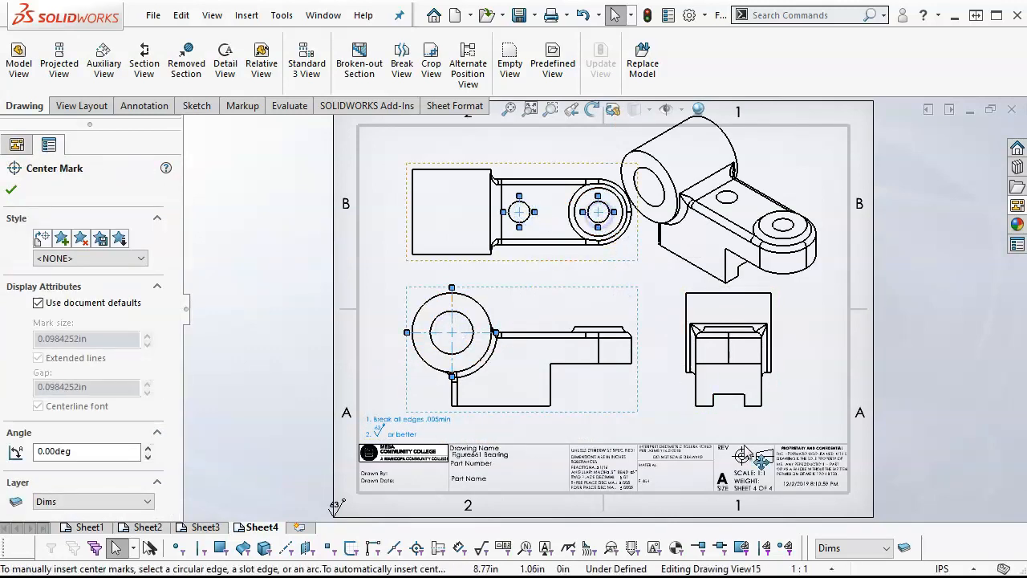
left_click(860, 550)
left_click(839, 576)
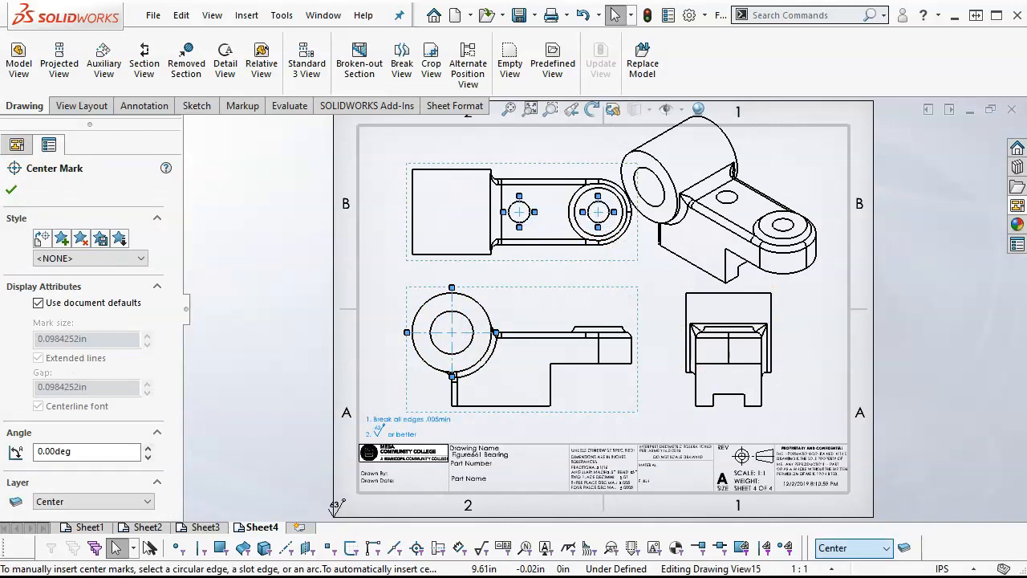
left_click(786, 327)
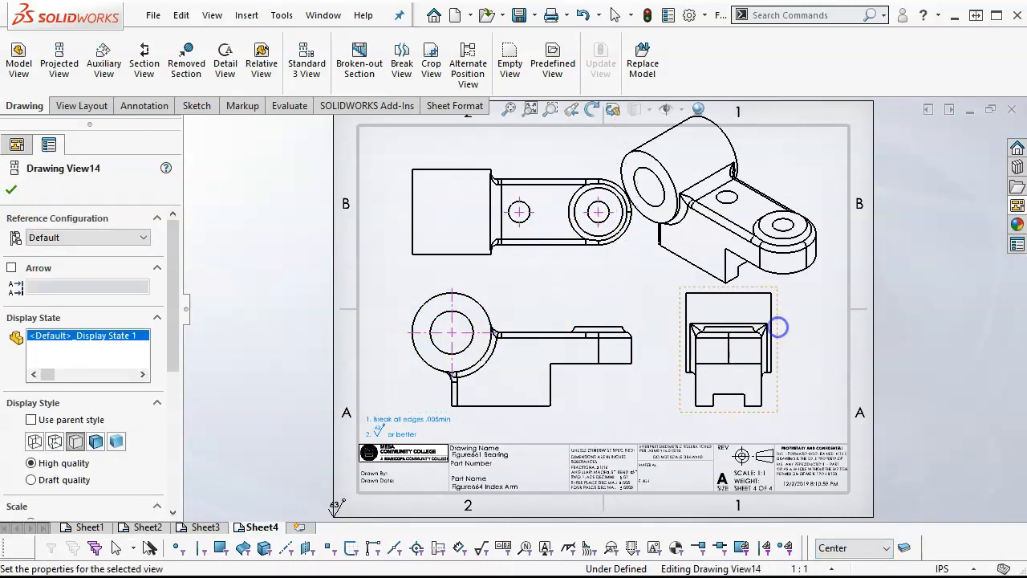
- Add a fifth sheet and bring Figure665 Roller Lever.SLDPRT from the T2x Parts folder on drive J onto it as a new model view
left_click(297, 526)
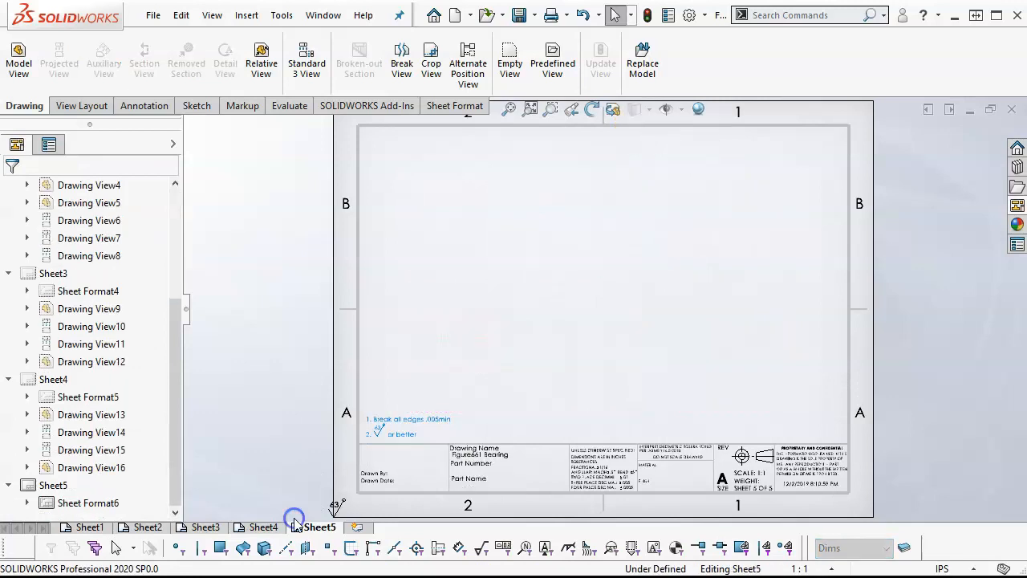
left_click(1012, 183)
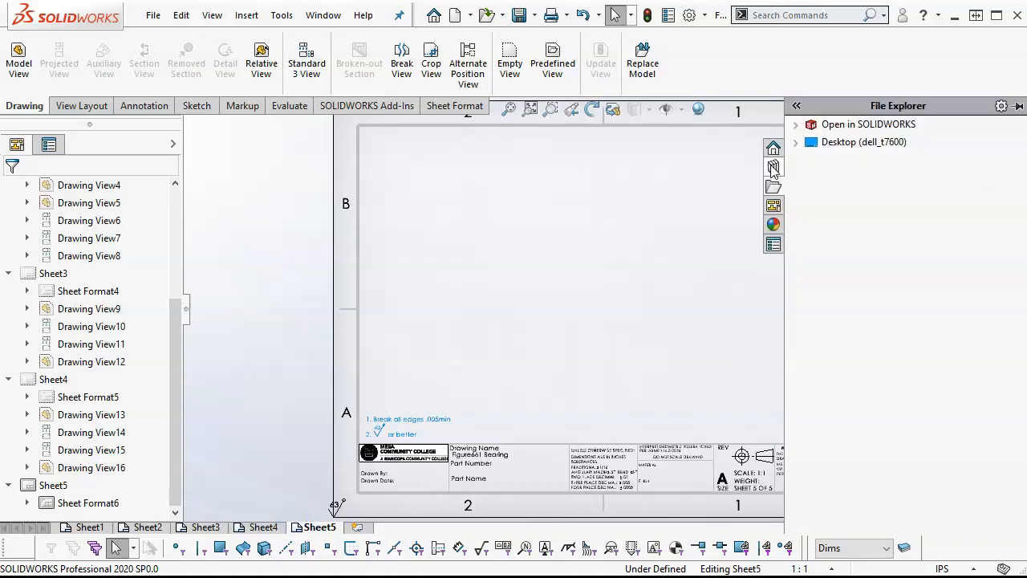
left_click(795, 125)
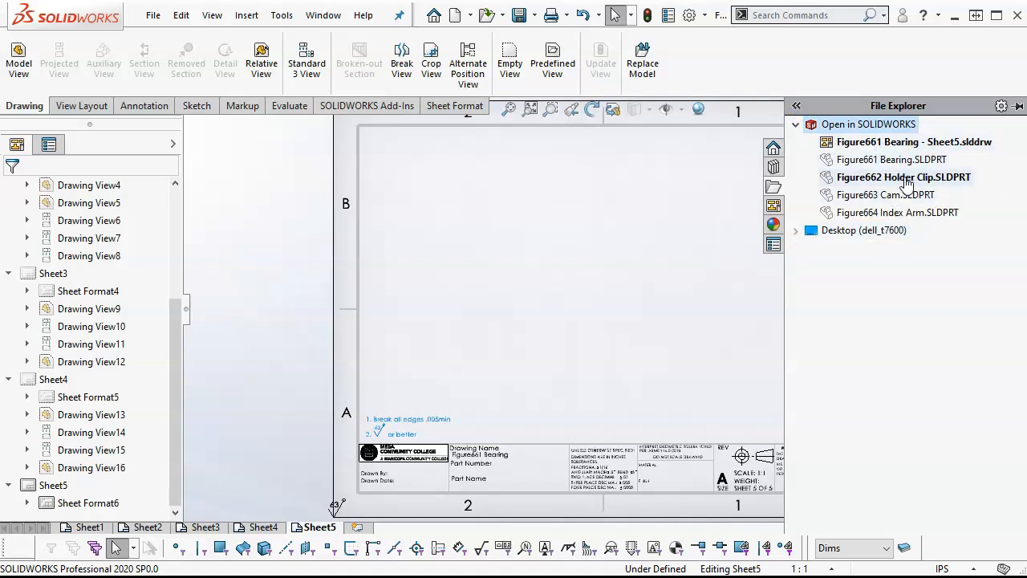
mouse_move(908, 183)
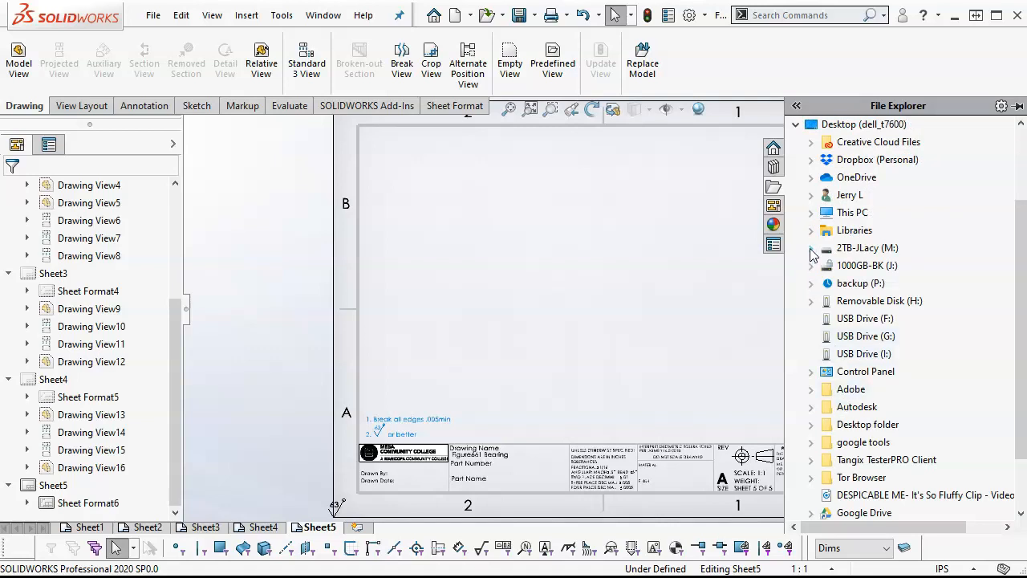
left_click(811, 265)
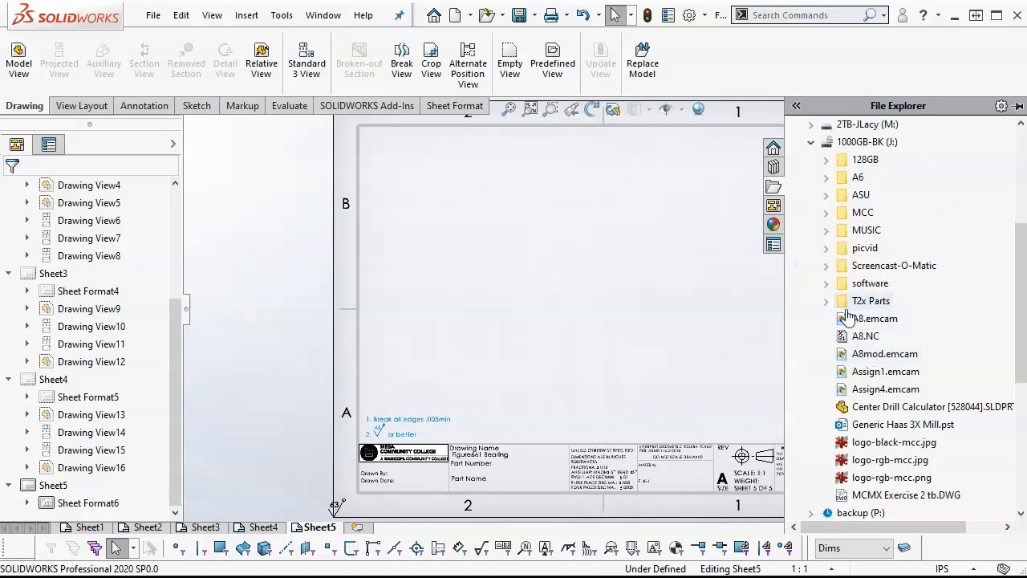
left_click(827, 302)
scroll(834, 313, "down", 1)
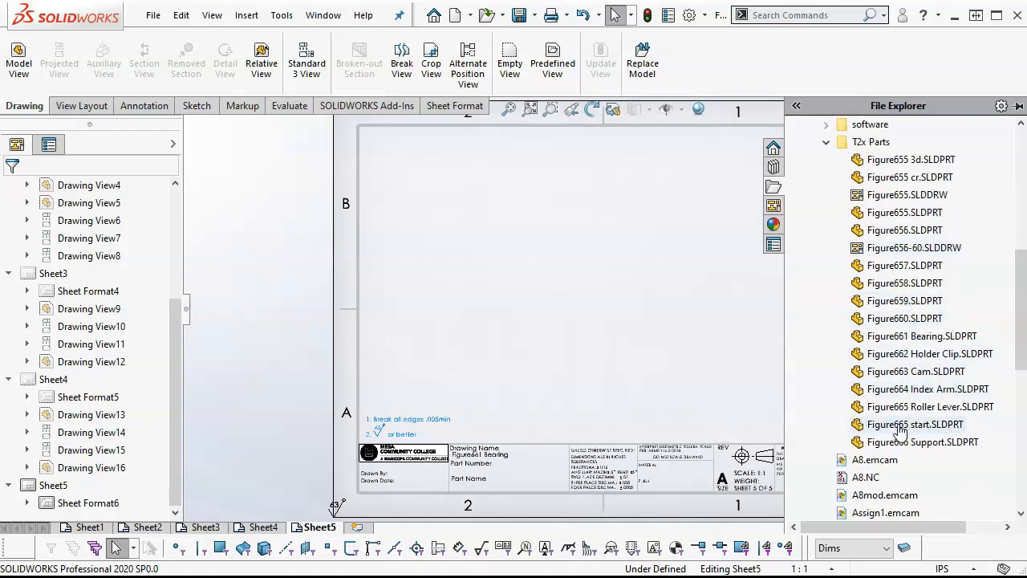
left_click(895, 410)
left_click_drag(896, 411, 602, 317)
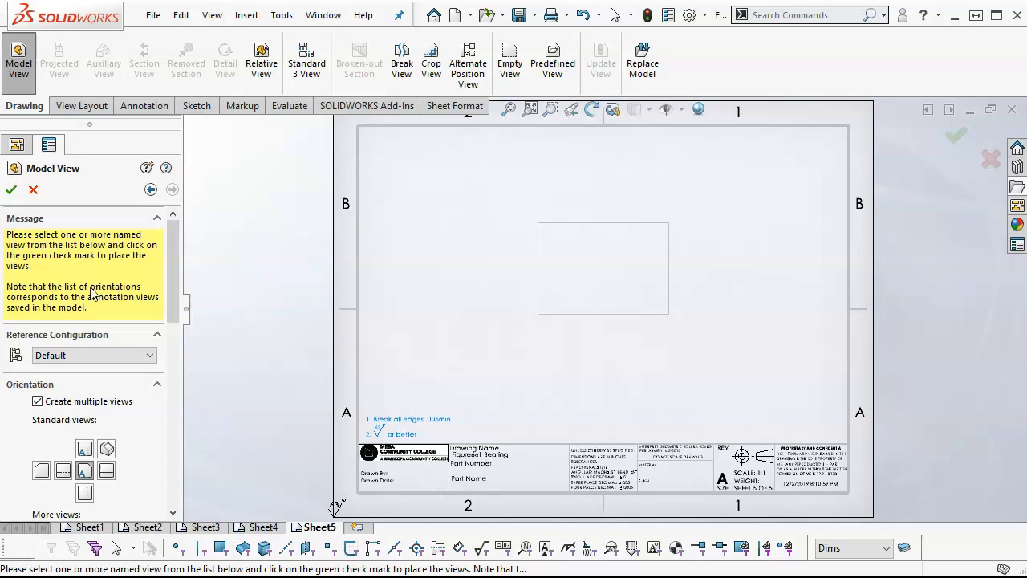
- Create the roller lever's front, top, right and isometric views together on the fifth sheet
left_click(84, 450)
left_click(107, 449)
left_click(107, 470)
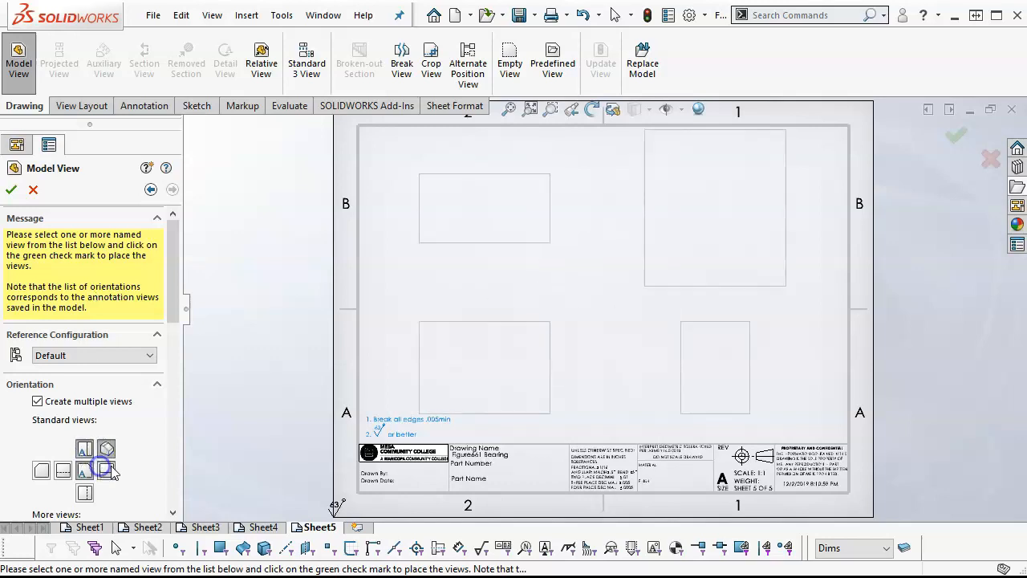
left_click(12, 189)
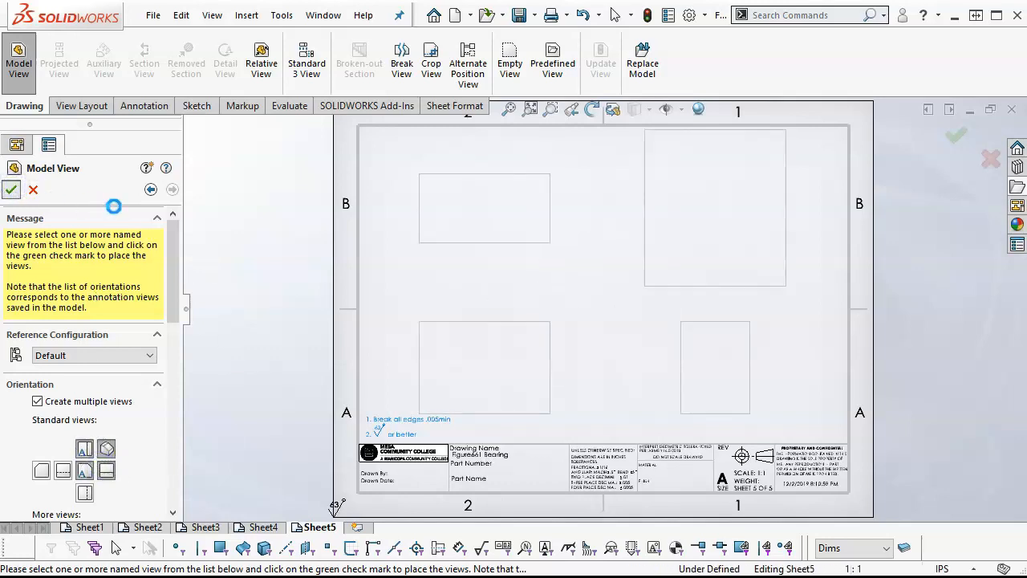
- Add a sixth sheet and load Figure666 Support.SLDPRT as the part for a new model view
left_click(357, 526)
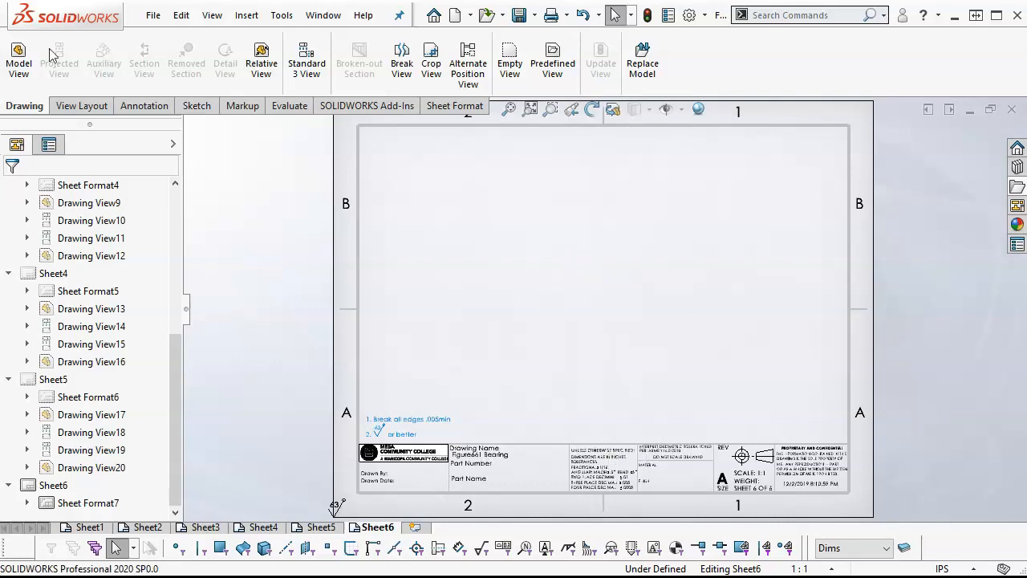
left_click(18, 58)
left_click(89, 407)
left_click(461, 397)
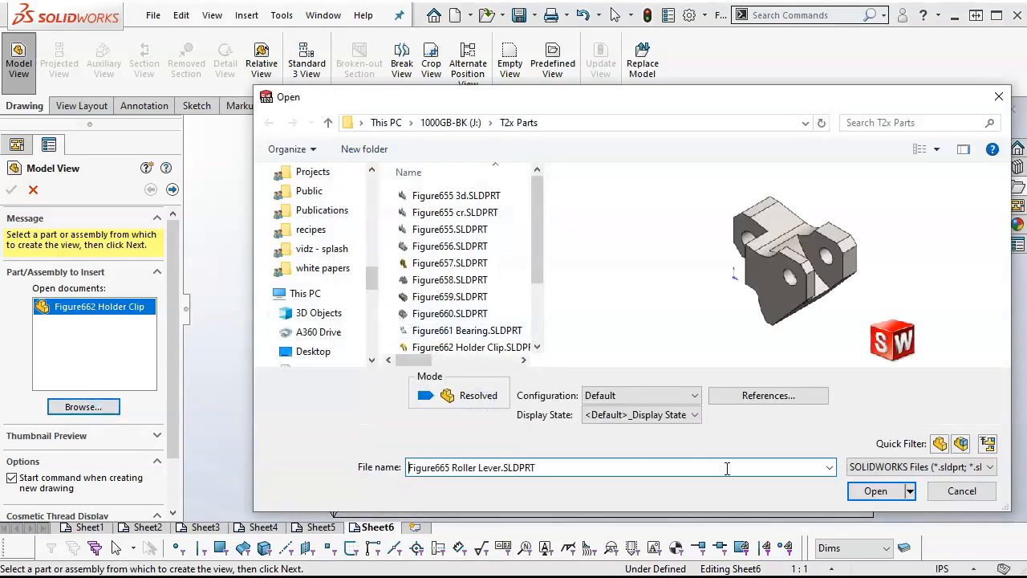
left_click_drag(538, 277, 534, 344)
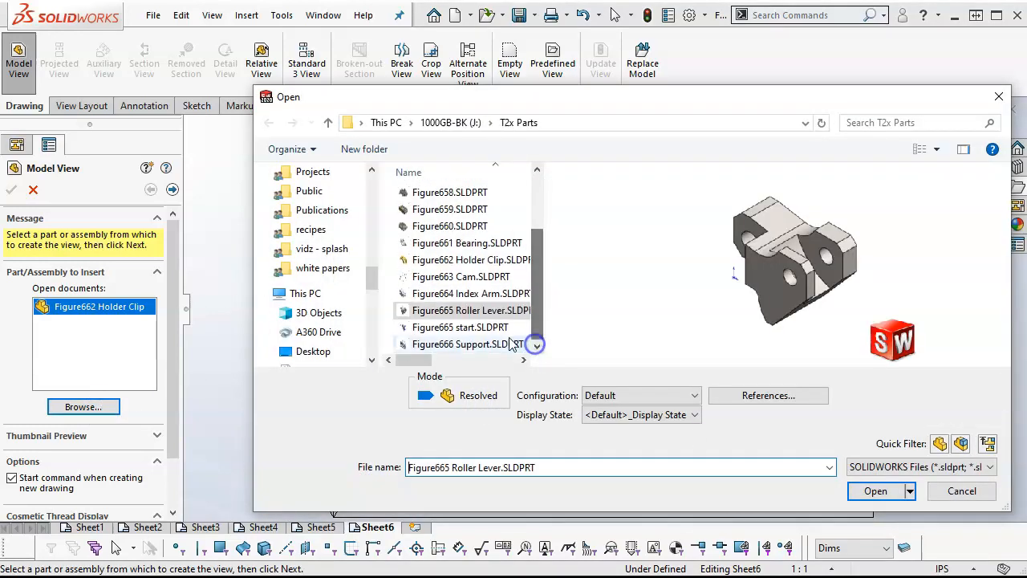
left_click(510, 344)
left_click(875, 490)
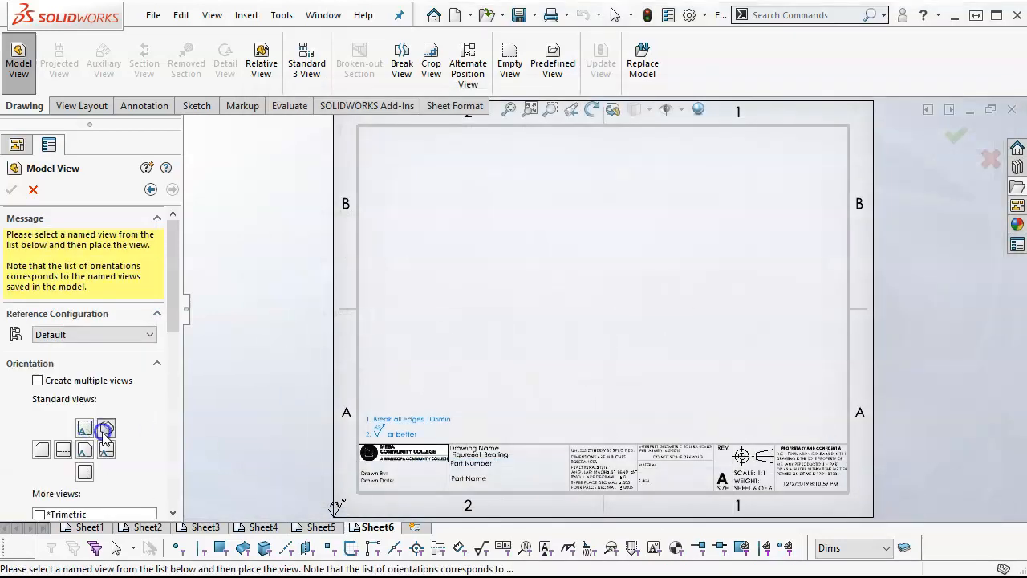
- Create the support's front, top, right and isometric views together on the sixth sheet
left_click(38, 380)
left_click(84, 472)
left_click(84, 472)
left_click(106, 472)
left_click(13, 191)
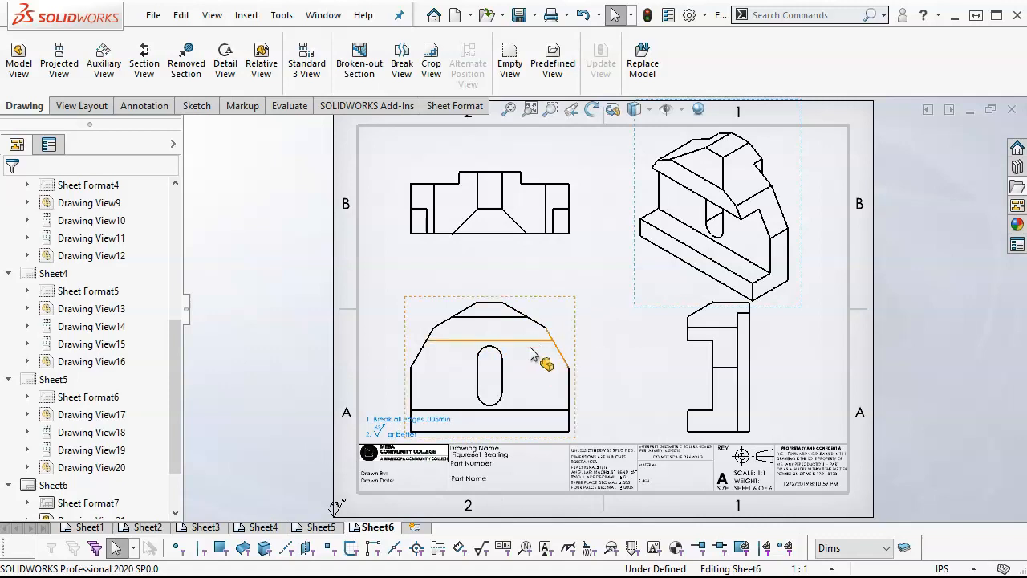
- Return to the bearing's sheet, Sheet1, and rebuild the drawing
key("f")
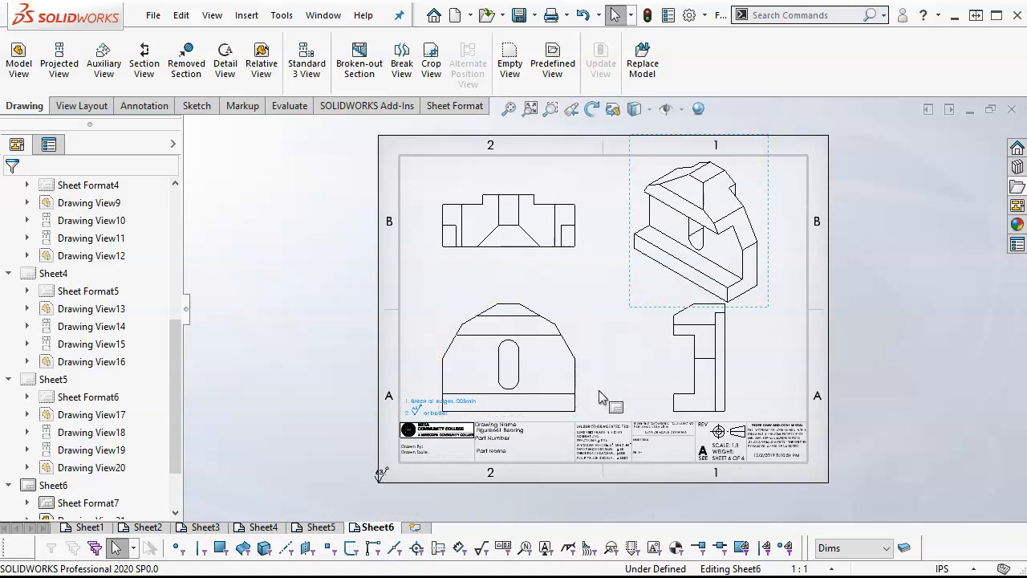
scroll(600, 395, "down", 3)
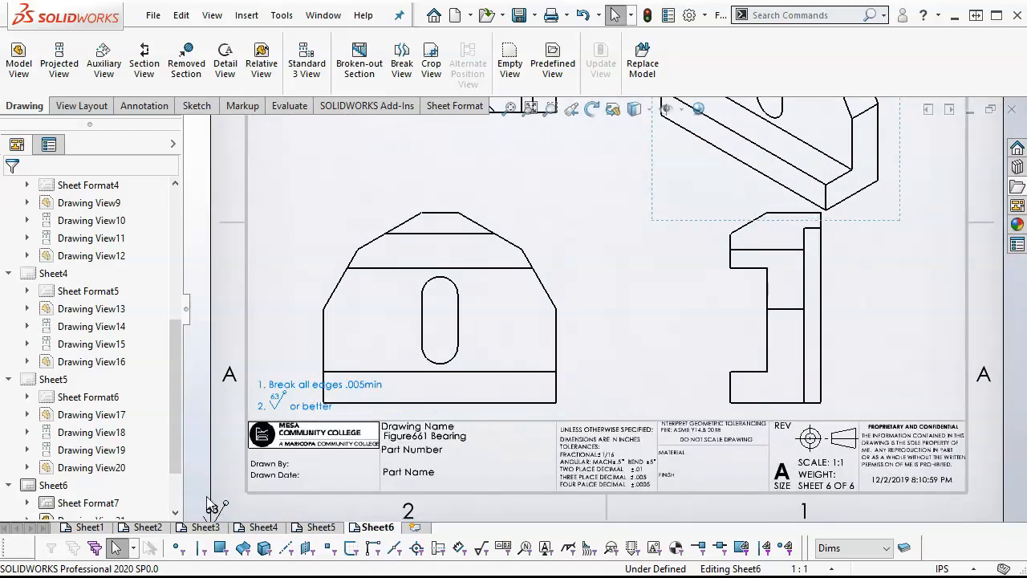
left_click(84, 528)
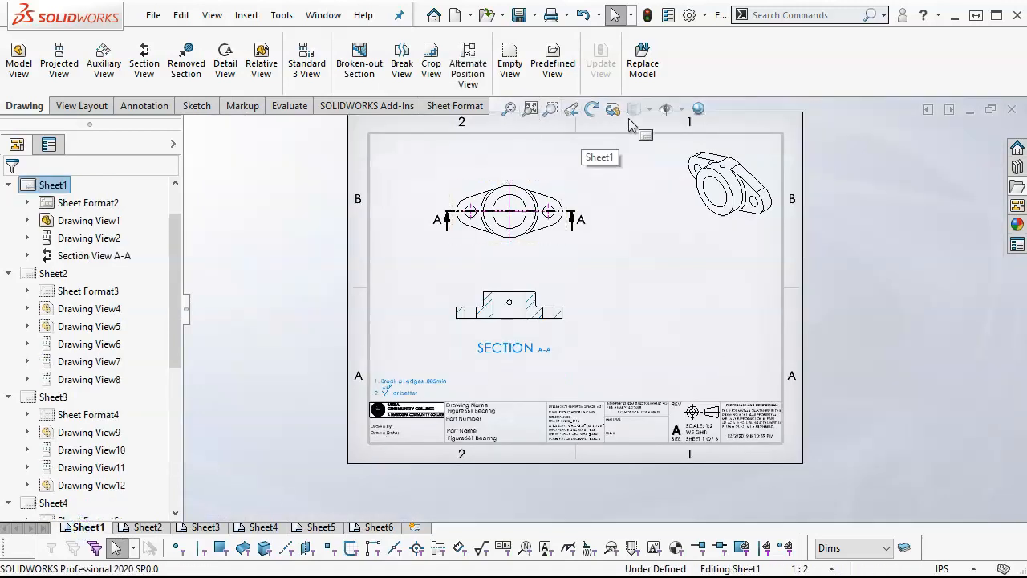
left_click(648, 14)
scroll(606, 343, "down", 1)
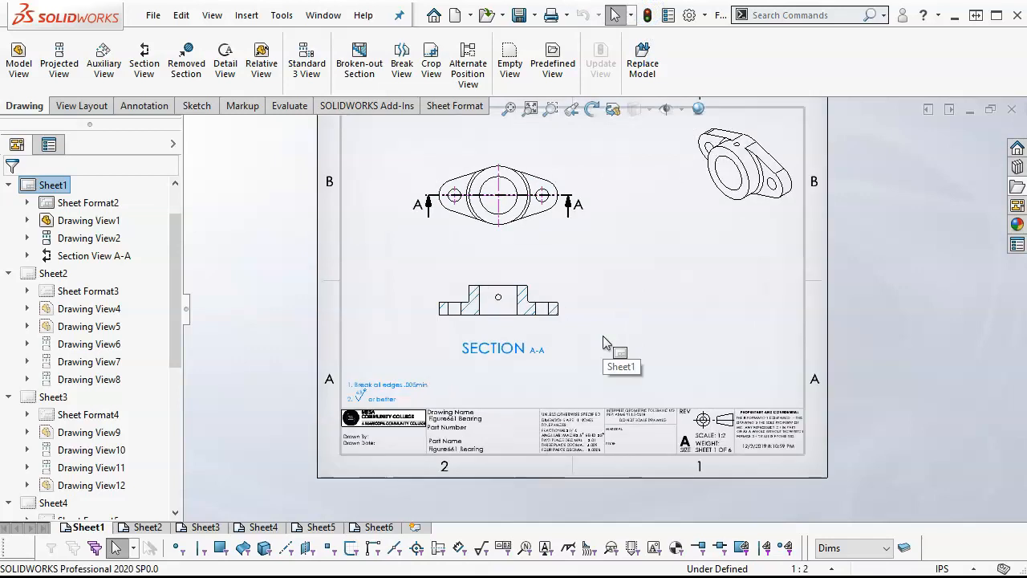
scroll(578, 286, "down", 1)
scroll(574, 268, "down", 1)
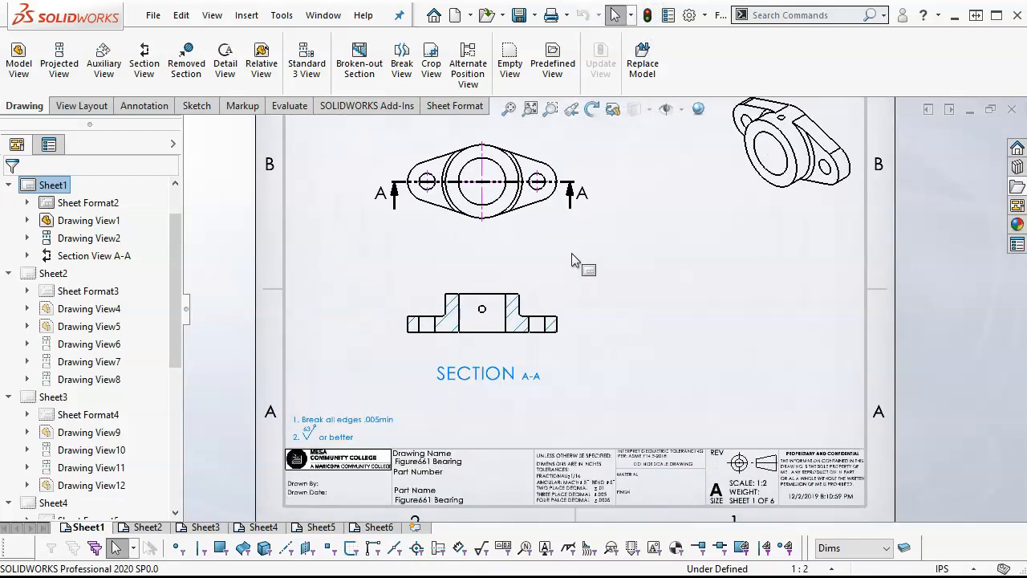
scroll(578, 269, "up", 2)
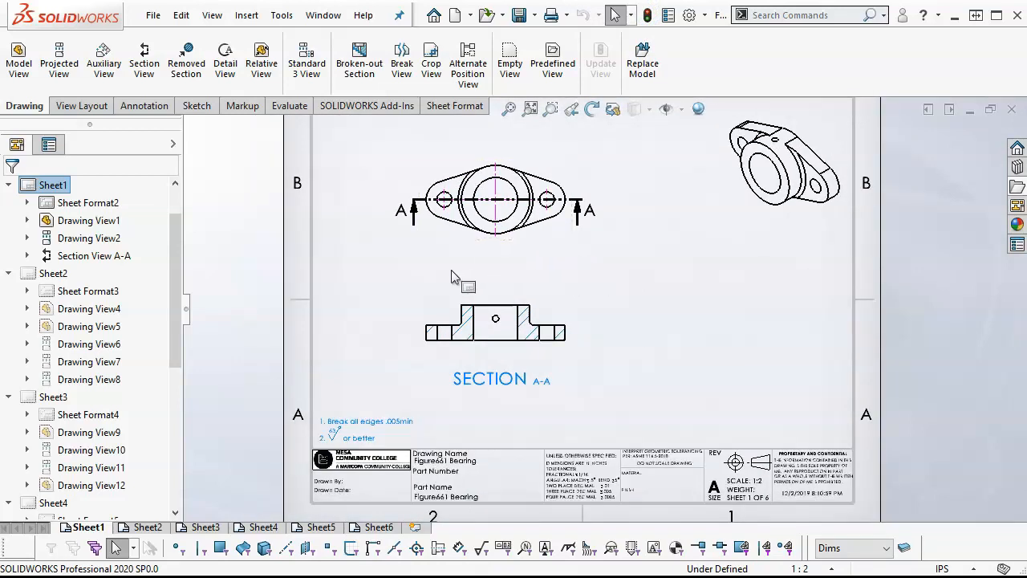
- Insert the entire model's dimensions marked for drawing into all of the bearing's views using Model Items
scroll(499, 255, "down", 2)
scroll(638, 192, "up", 1)
scroll(634, 191, "down", 1)
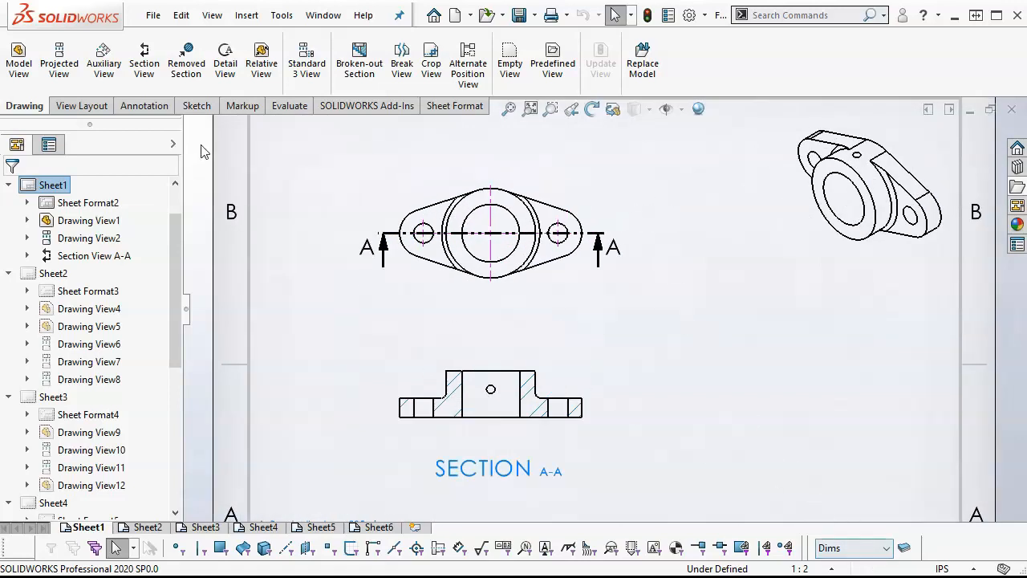
left_click(138, 107)
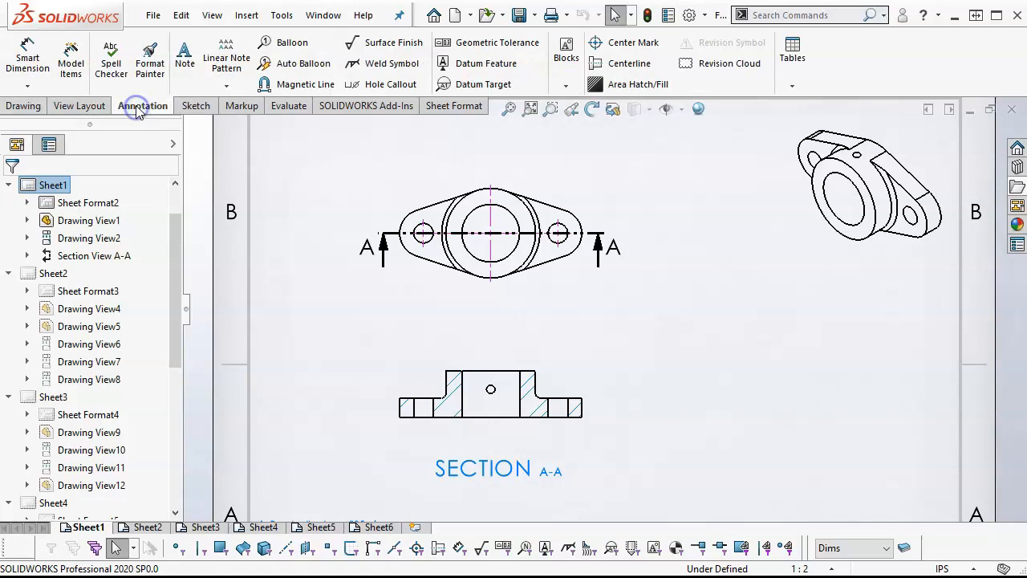
left_click(27, 58)
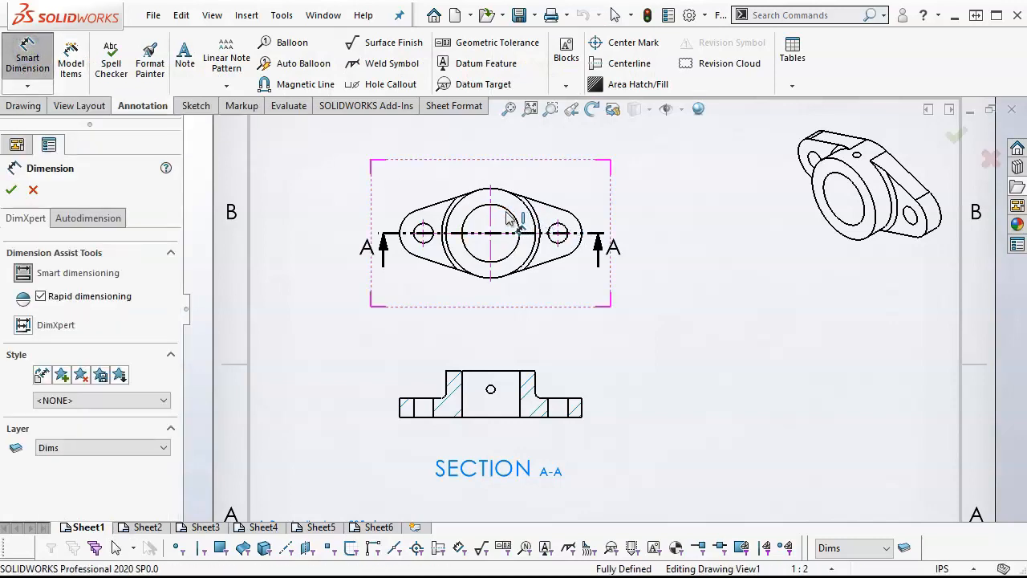
left_click(33, 191)
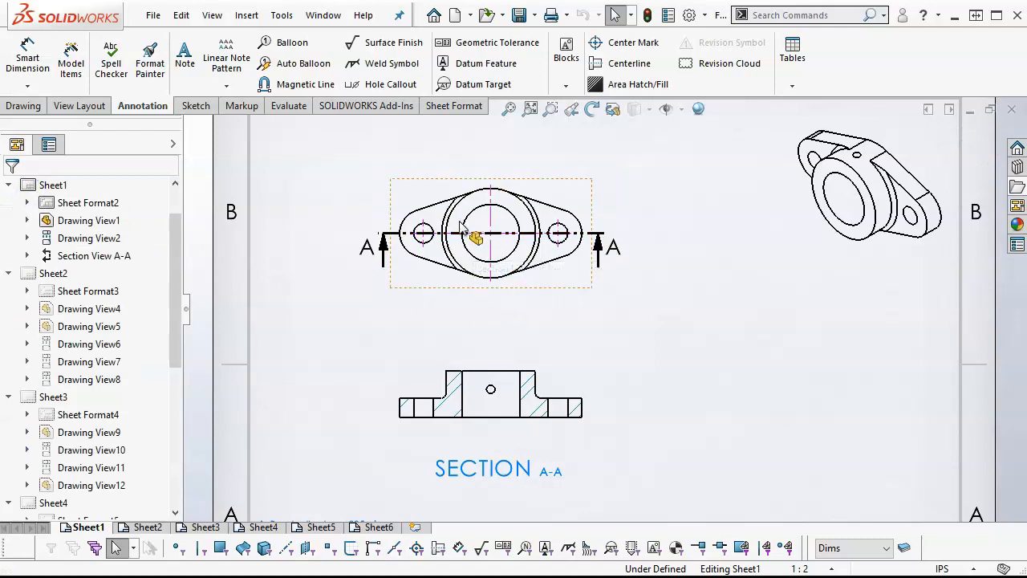
left_click(72, 68)
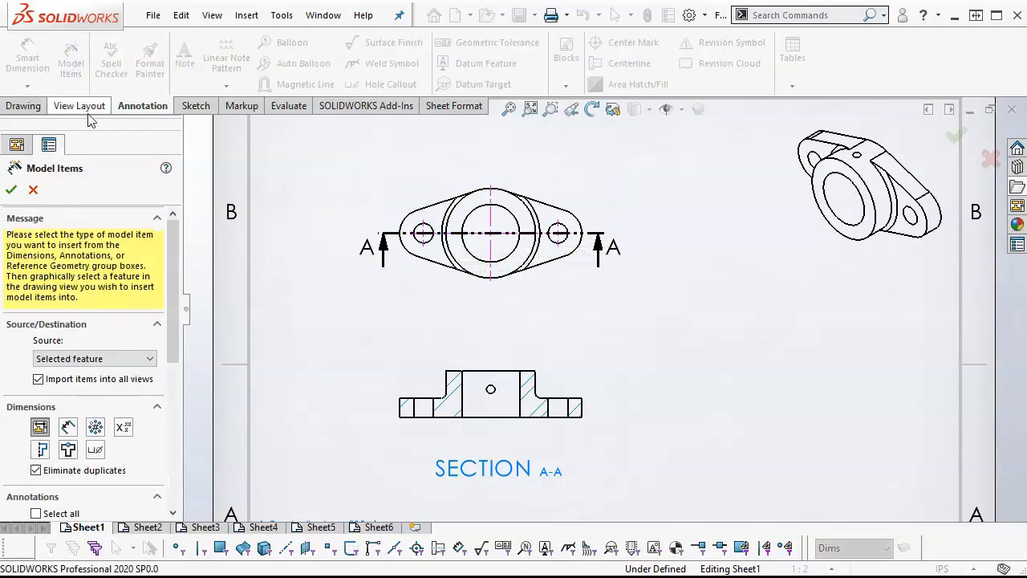
left_click(69, 359)
left_click(67, 369)
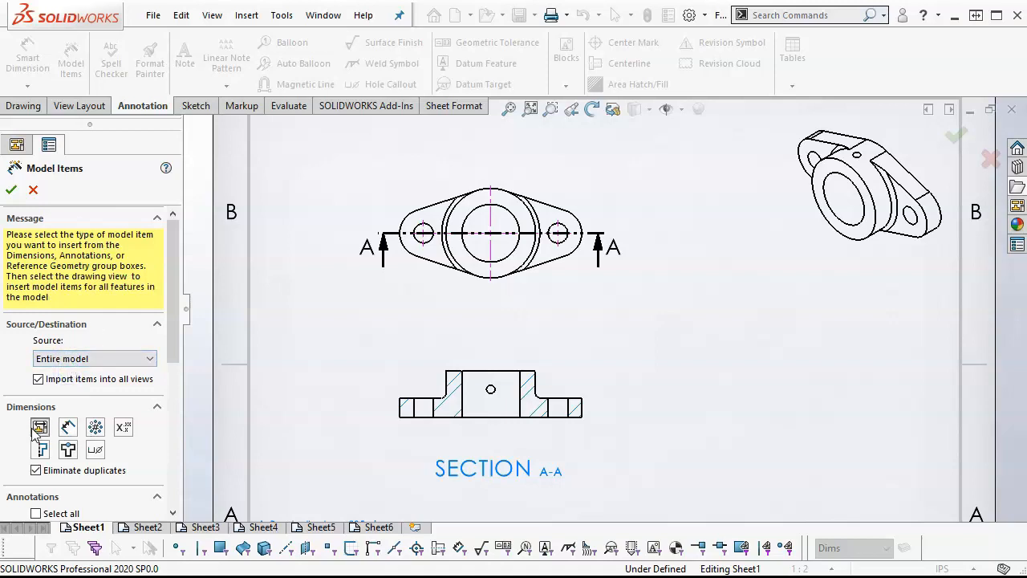
left_click(14, 190)
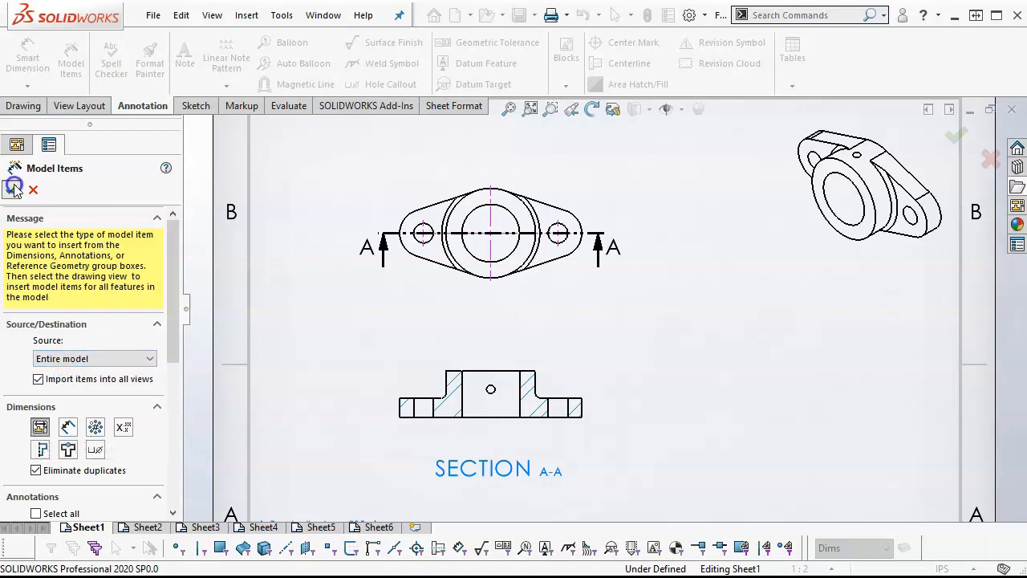
left_click_drag(505, 491, 500, 317)
left_click_drag(509, 499, 506, 494)
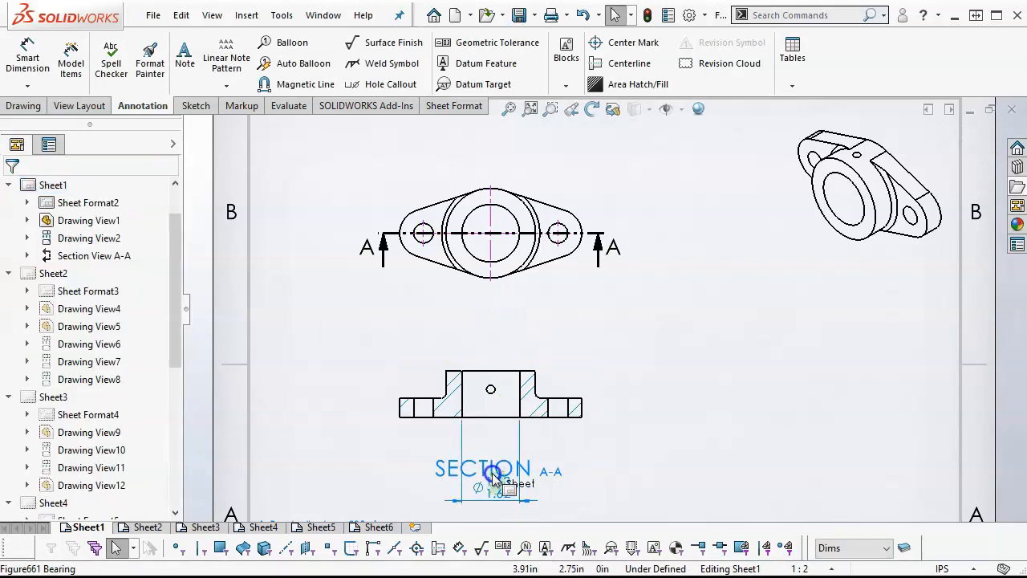
left_click(662, 459)
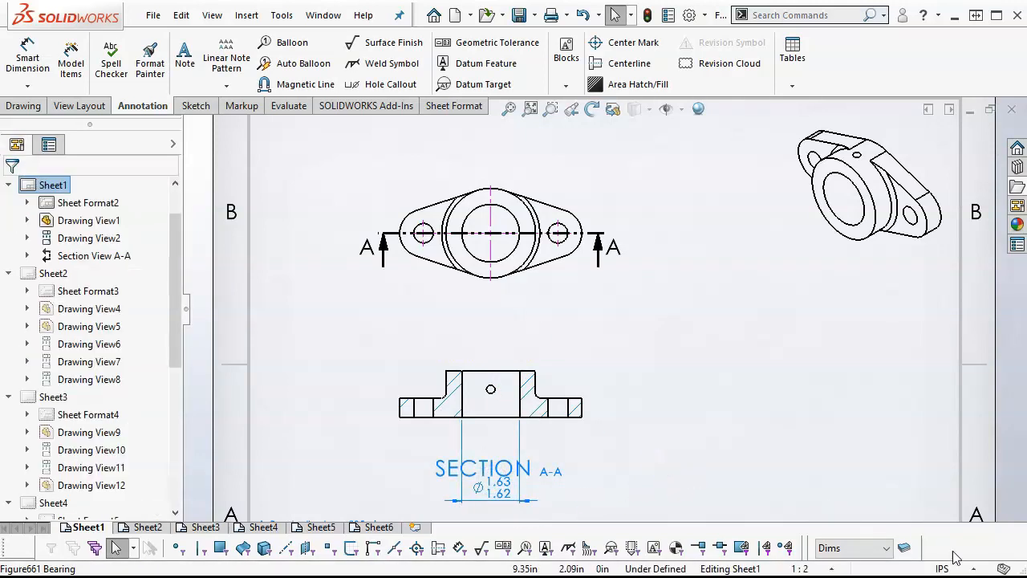
- Set the document units' length precision to .123 and the dual dimension length precision to .12
left_click(976, 569)
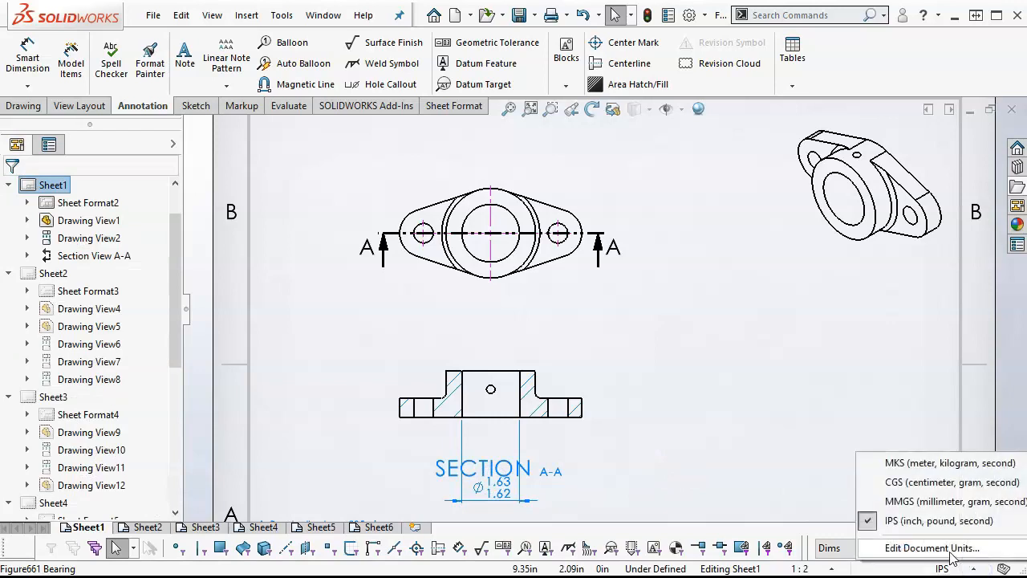
left_click(951, 549)
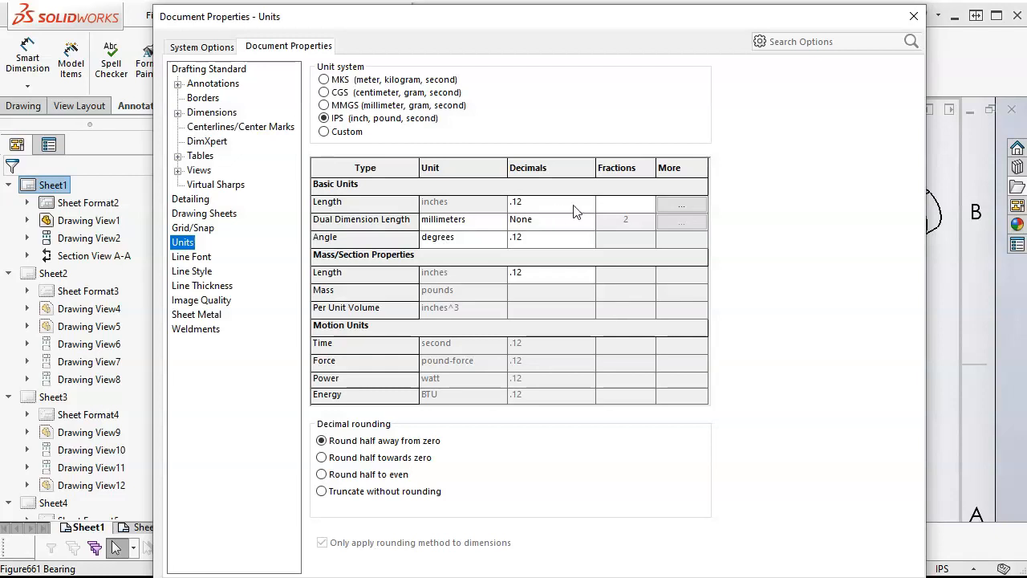
left_click(588, 203)
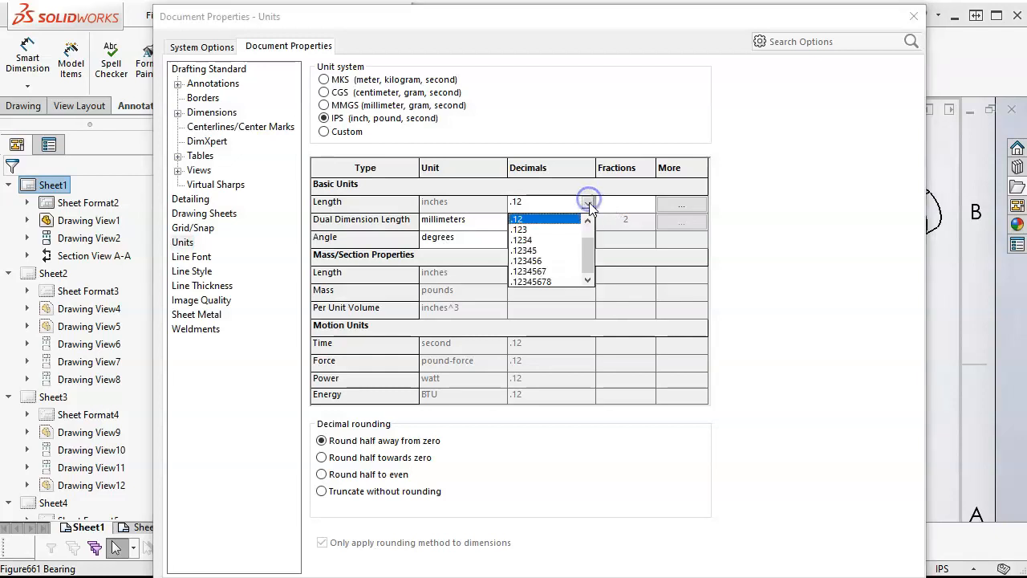
left_click(549, 230)
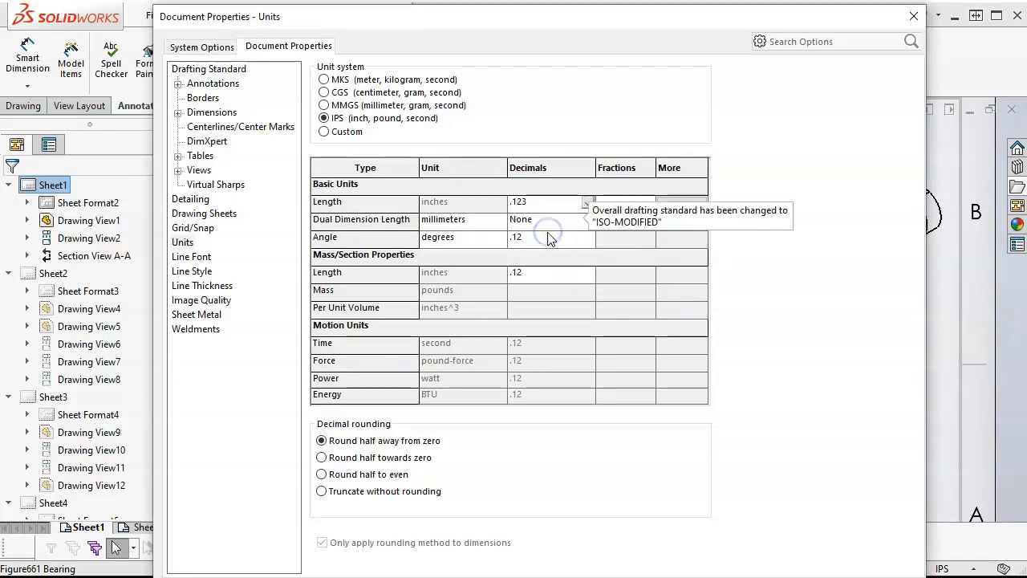
left_click(572, 222)
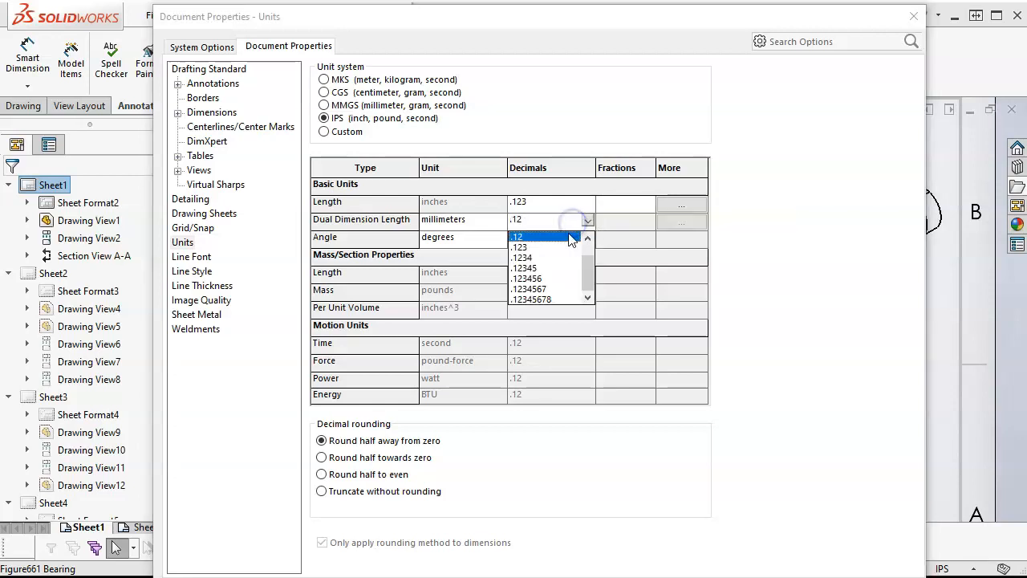
left_click(543, 240)
left_click(707, 576)
- Move the bore's limit diameter dimension from below section A-A to just above it
left_click_drag(508, 490, 485, 345)
left_click(609, 396)
left_click_drag(591, 383, 595, 400)
- Shorten both extension lines of the bore diameter dimension so they start at the section view's upper edge
scroll(506, 415, "down", 1)
scroll(515, 426, "down", 6)
left_click(482, 214)
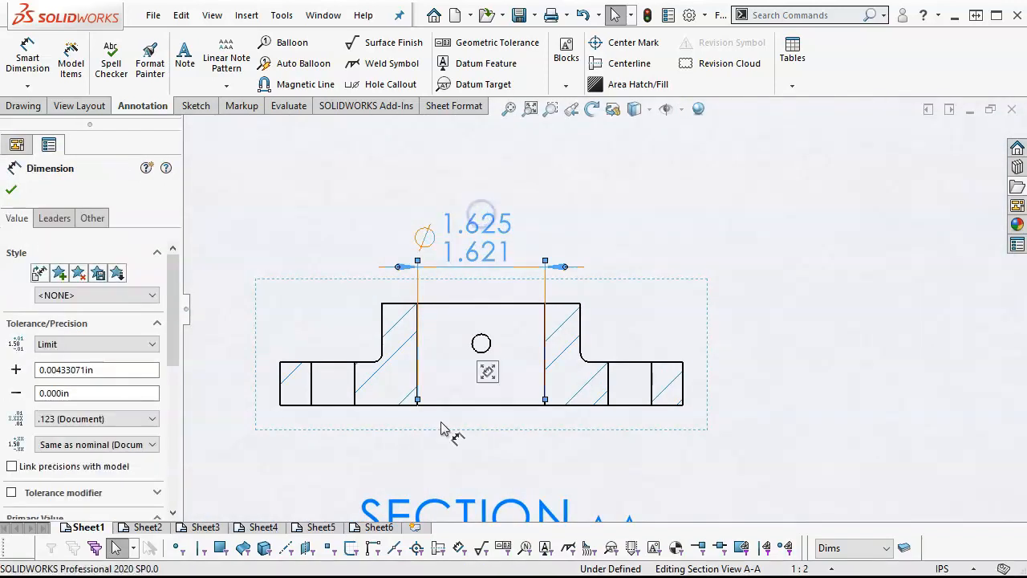
left_click_drag(419, 393, 417, 298)
left_click_drag(545, 400, 545, 353)
left_click_drag(550, 305, 545, 303)
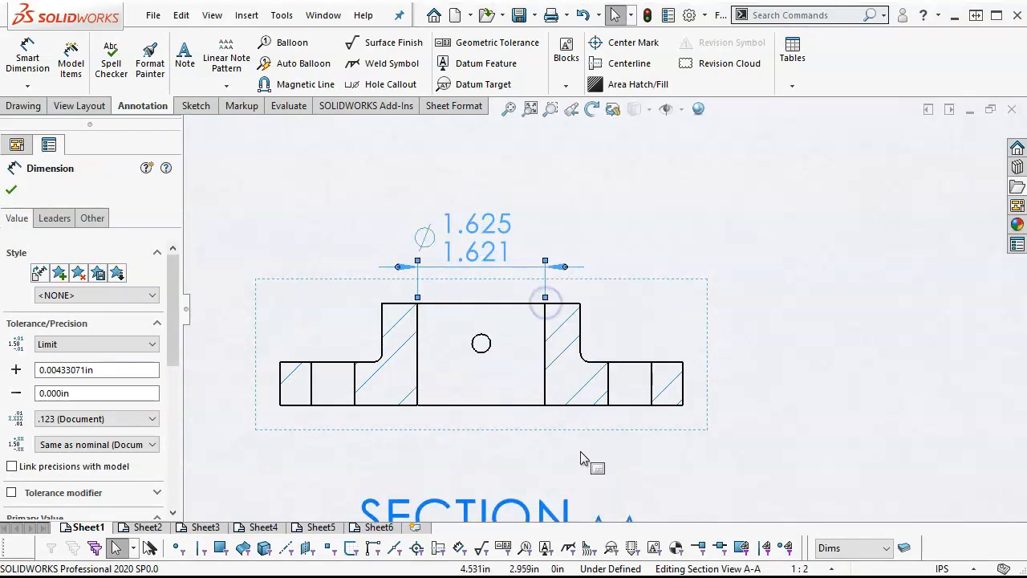
left_click(582, 420)
- Dimension the central boss's diameter in the view above the section, placing the value outside the part
scroll(557, 305, "down", 3)
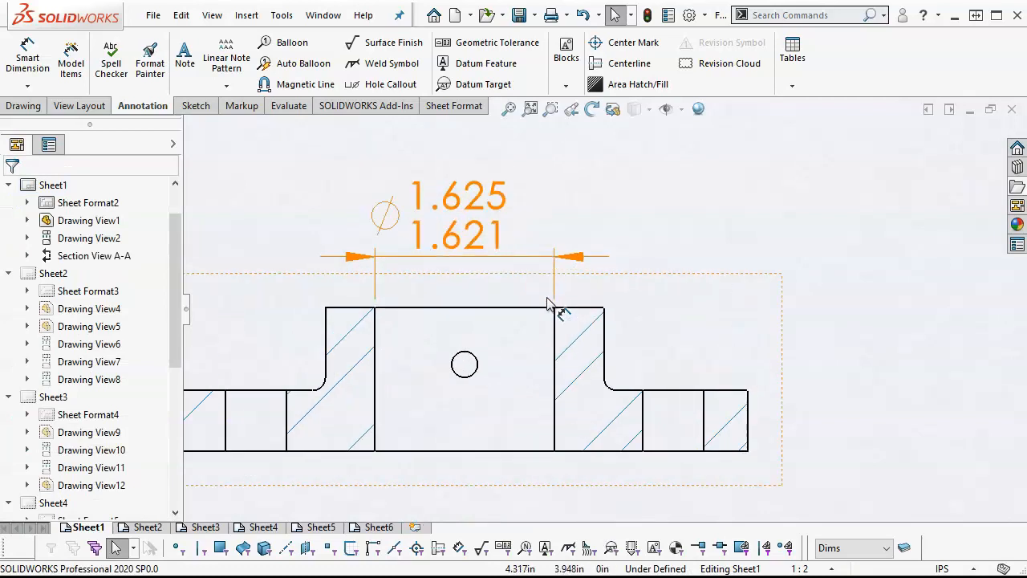
scroll(545, 372, "up", 3)
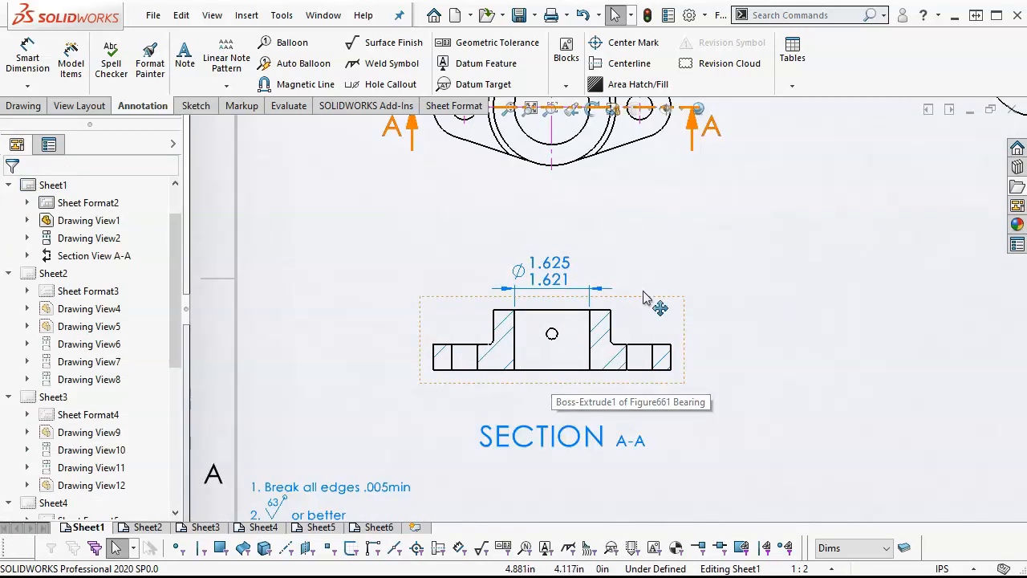
scroll(648, 298, "up", 5)
scroll(619, 255, "down", 3)
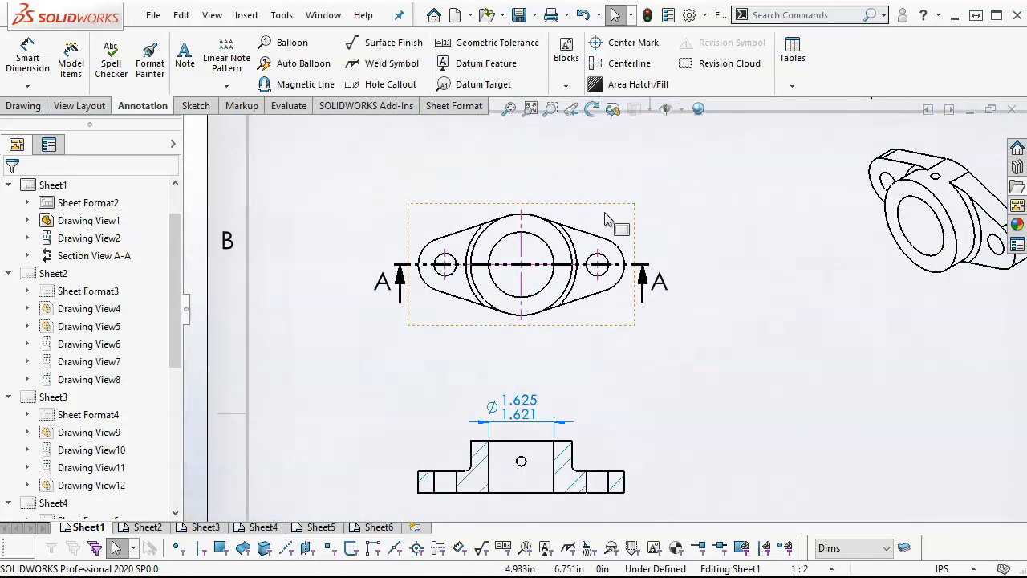
scroll(614, 222, "up", 1)
left_click(33, 59)
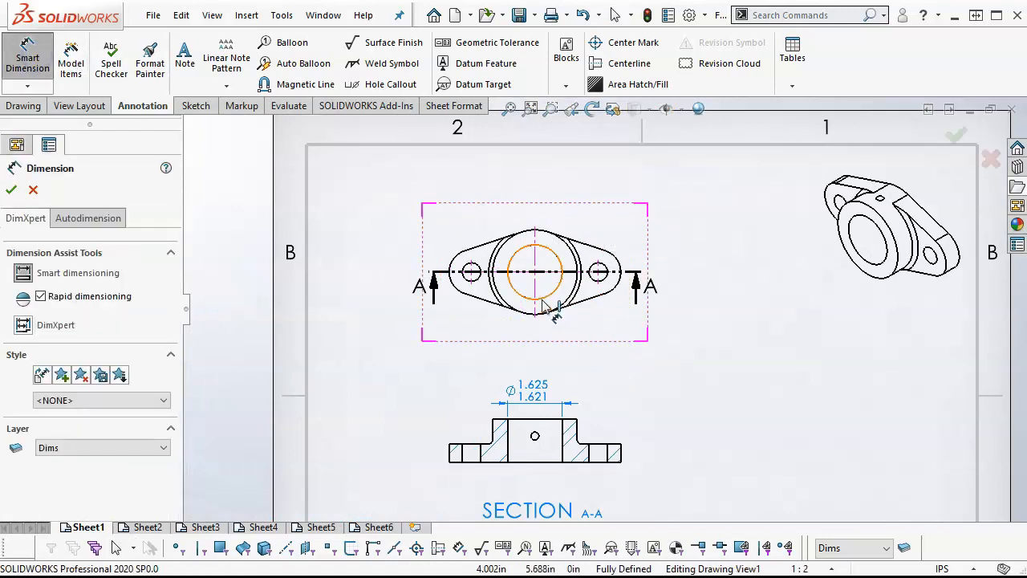
left_click(562, 241)
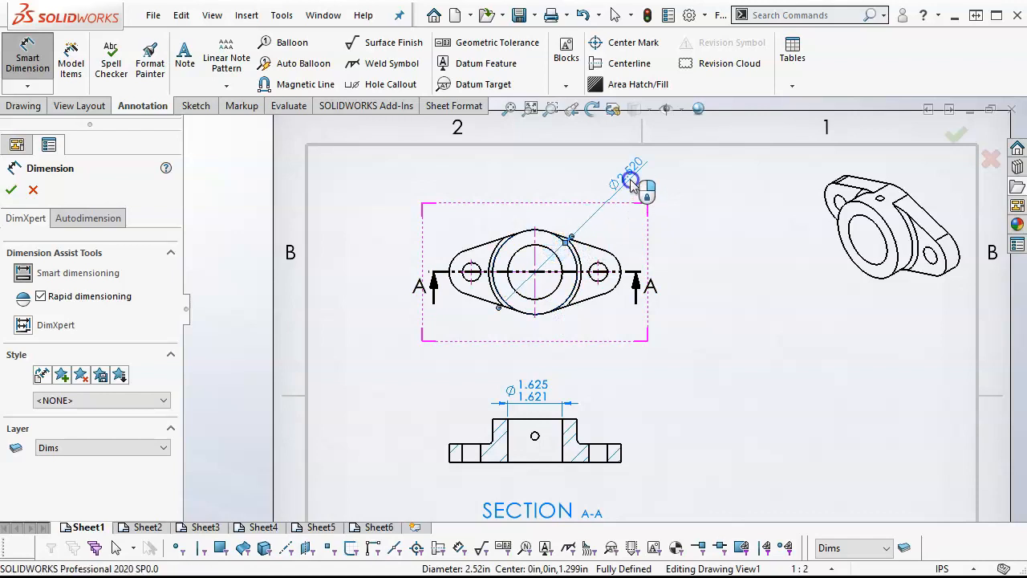
left_click(631, 185)
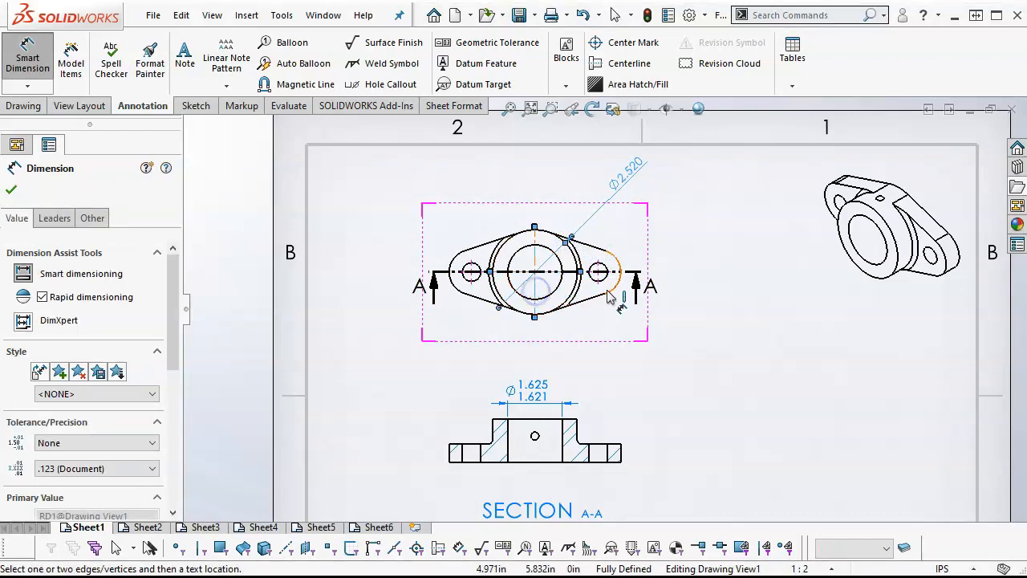
- Dimension the spacing from the bore centre to the right mounting hole and between both mounting holes, staggering the values below the view
left_click(597, 285)
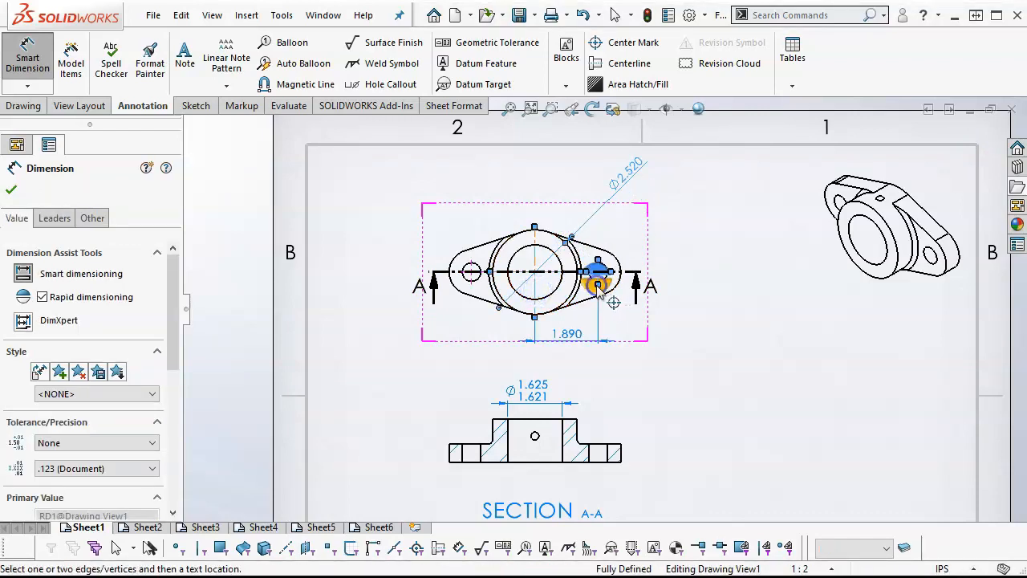
left_click(575, 344)
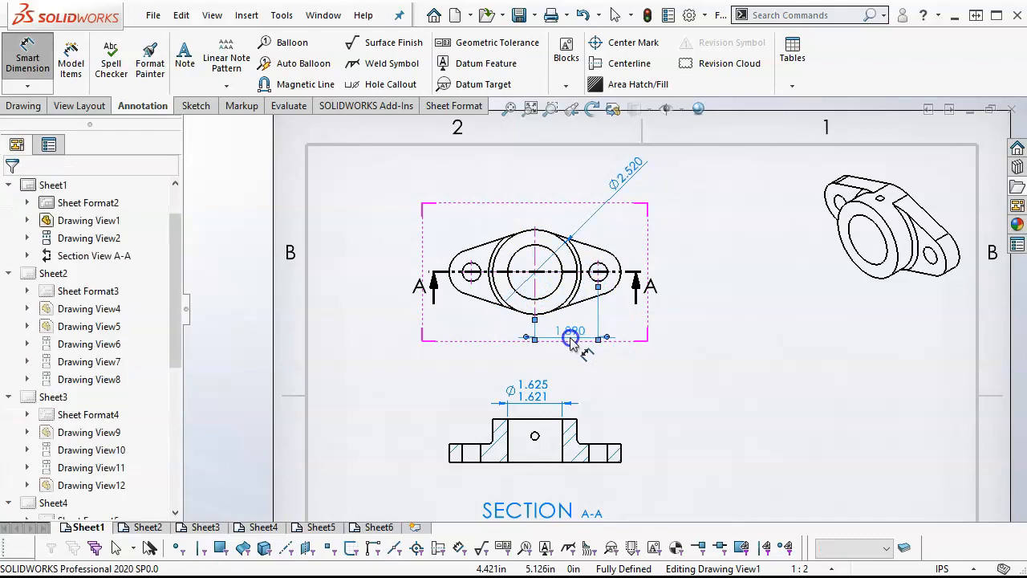
left_click(471, 289)
left_click(598, 273)
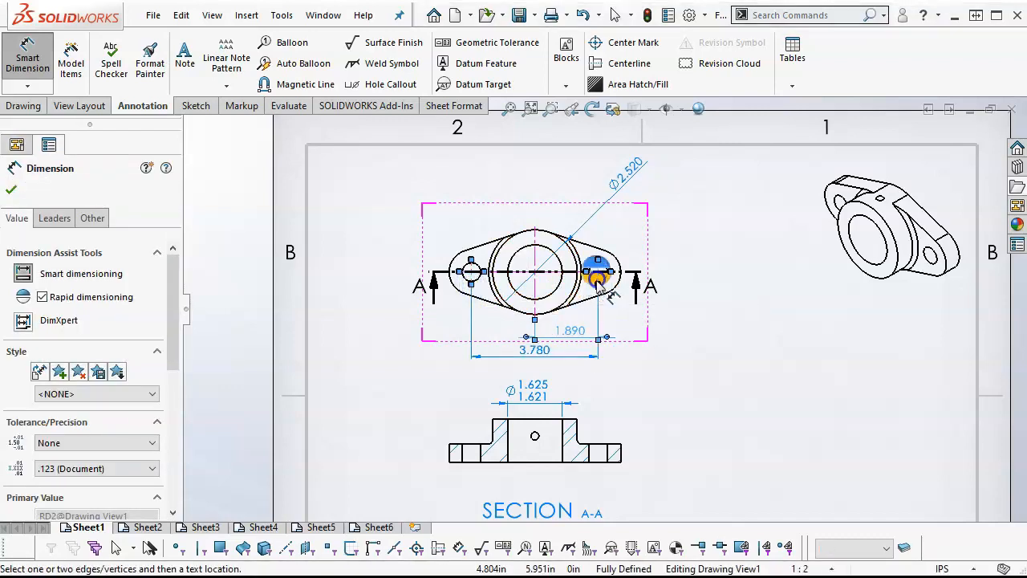
left_click(534, 358)
key("Escape")
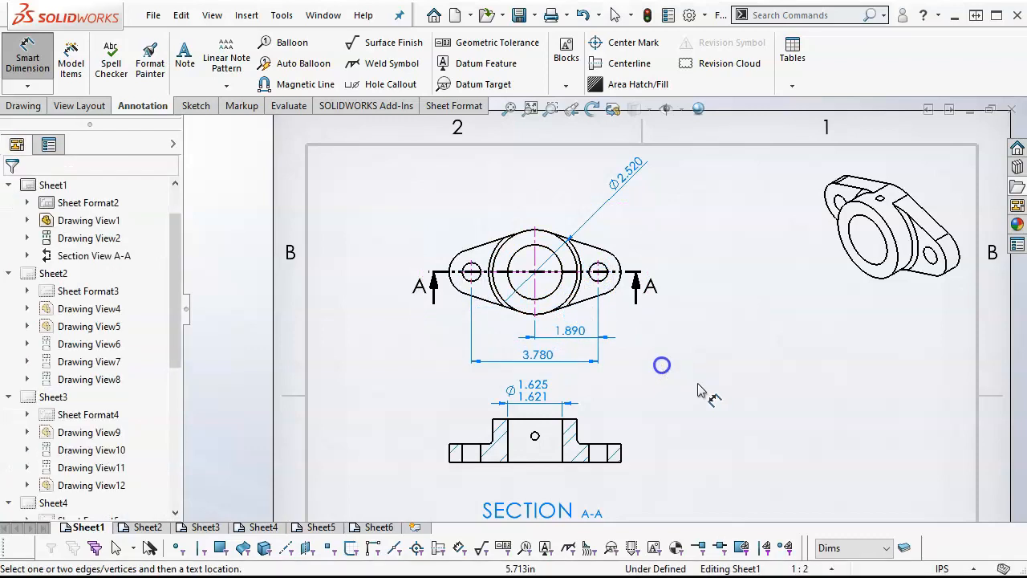
left_click_drag(570, 330, 520, 345)
key("Escape")
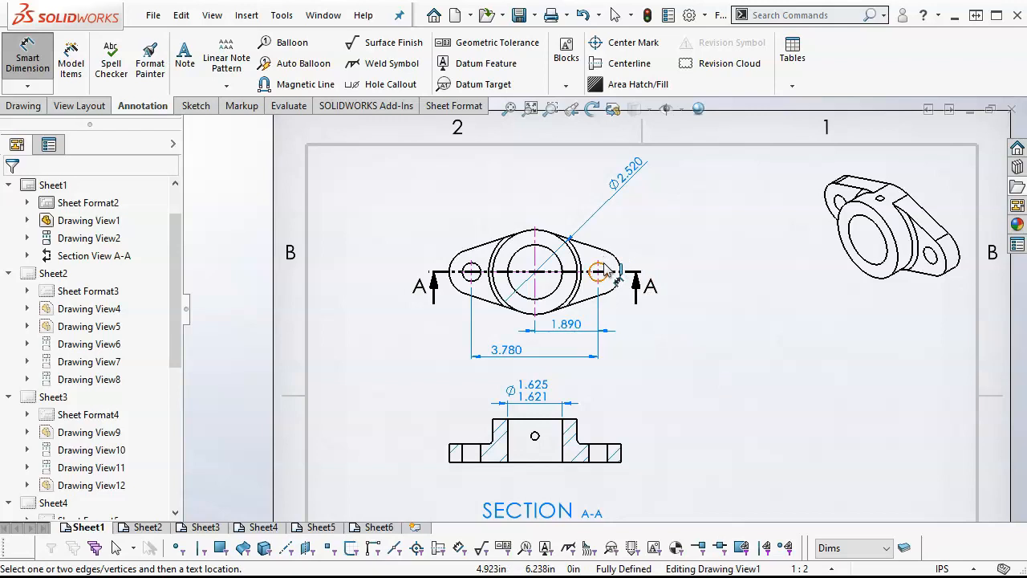
left_click(390, 84)
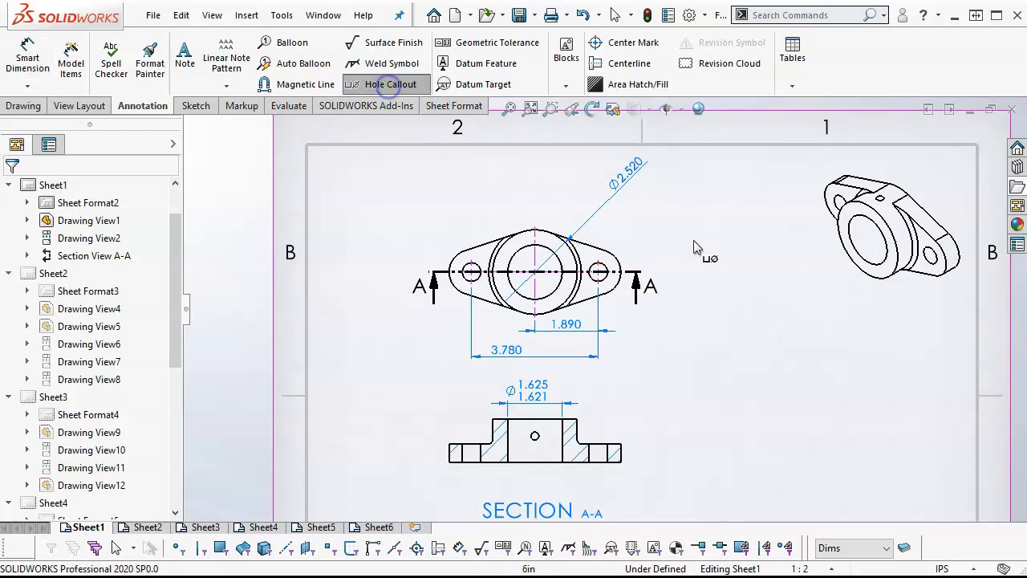
left_click(603, 266)
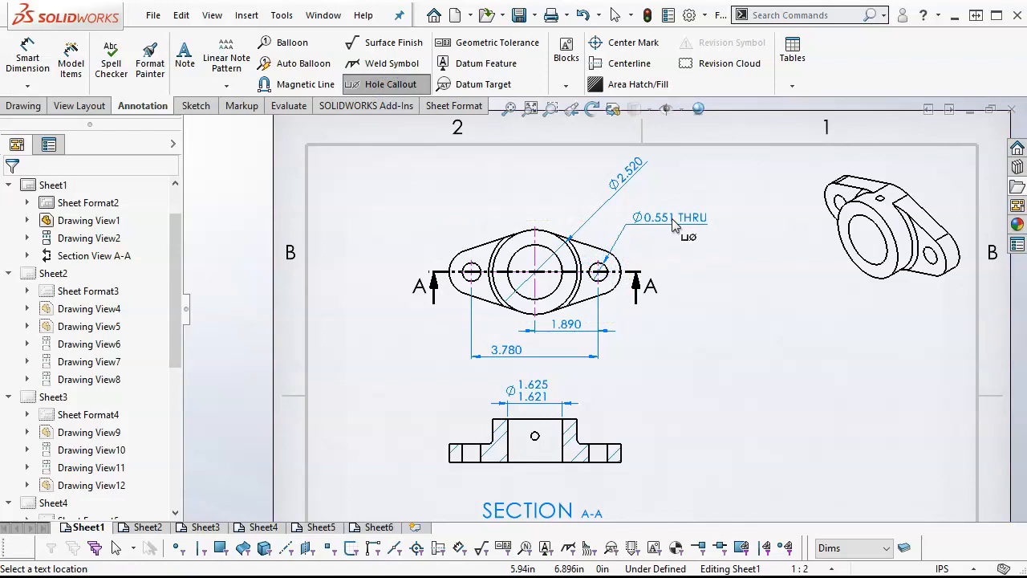
key("Escape")
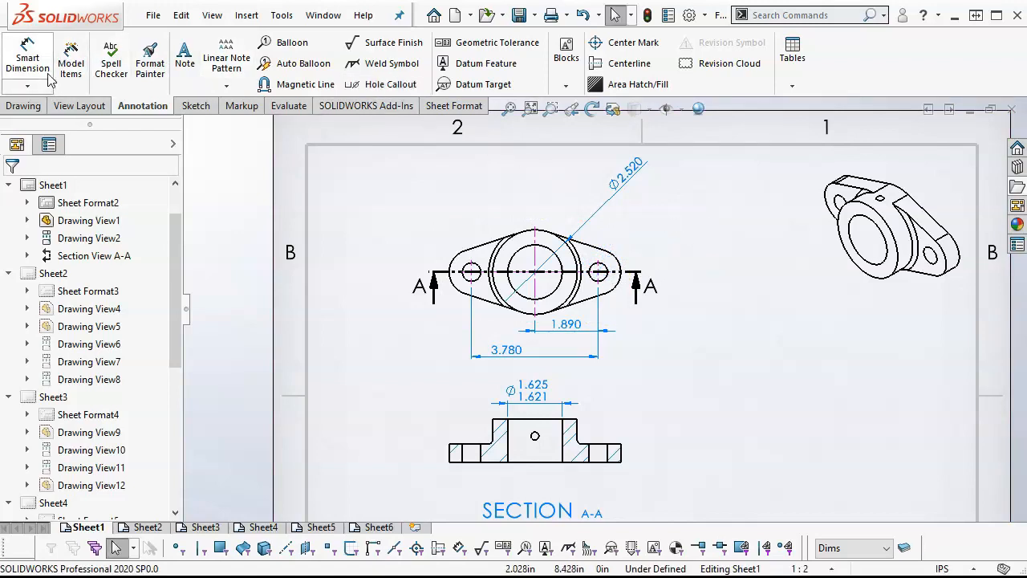
- Dimension the right mounting hole's diameter and add the text "2x" above the value
left_click(28, 58)
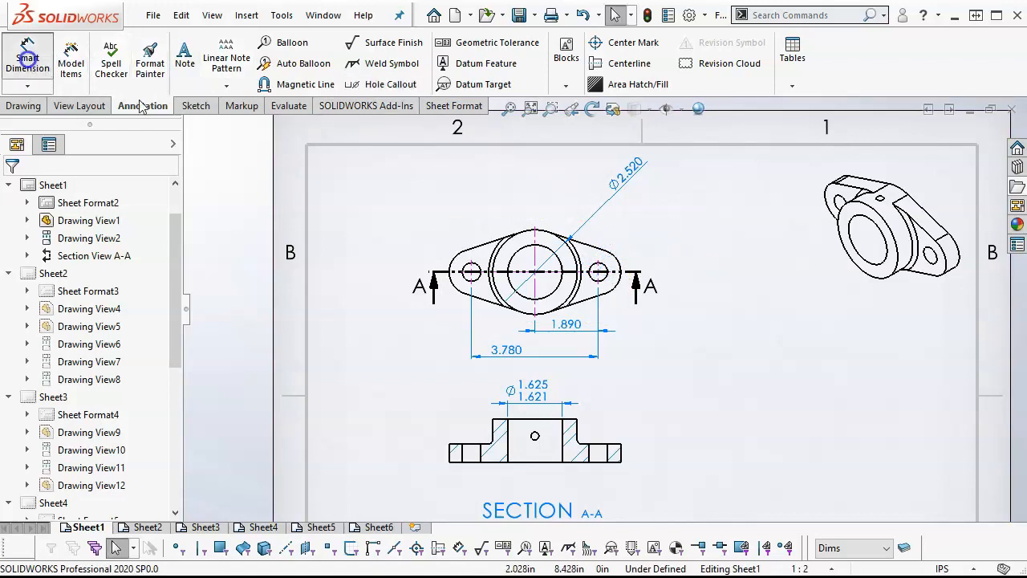
left_click(600, 269)
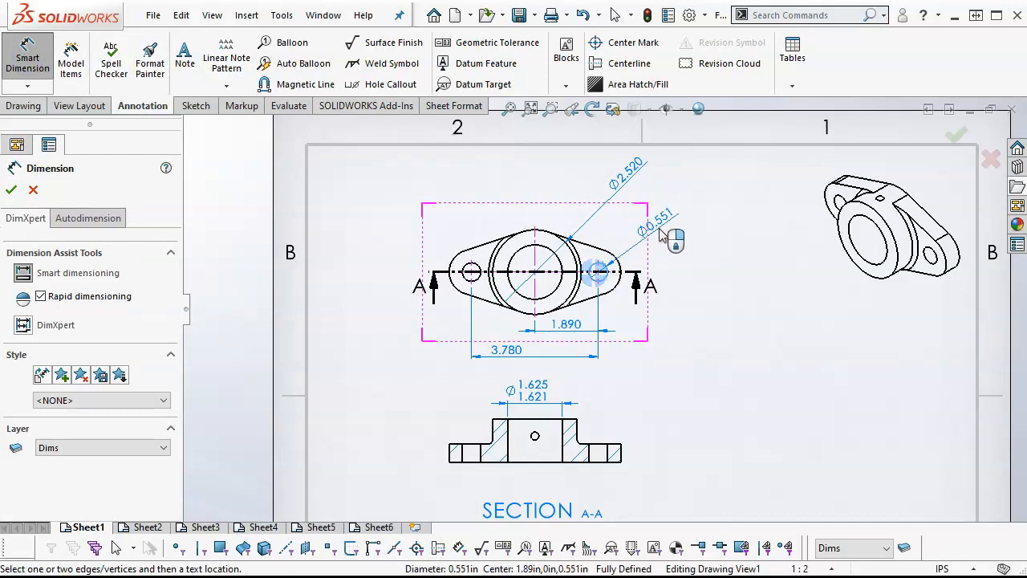
left_click(664, 230)
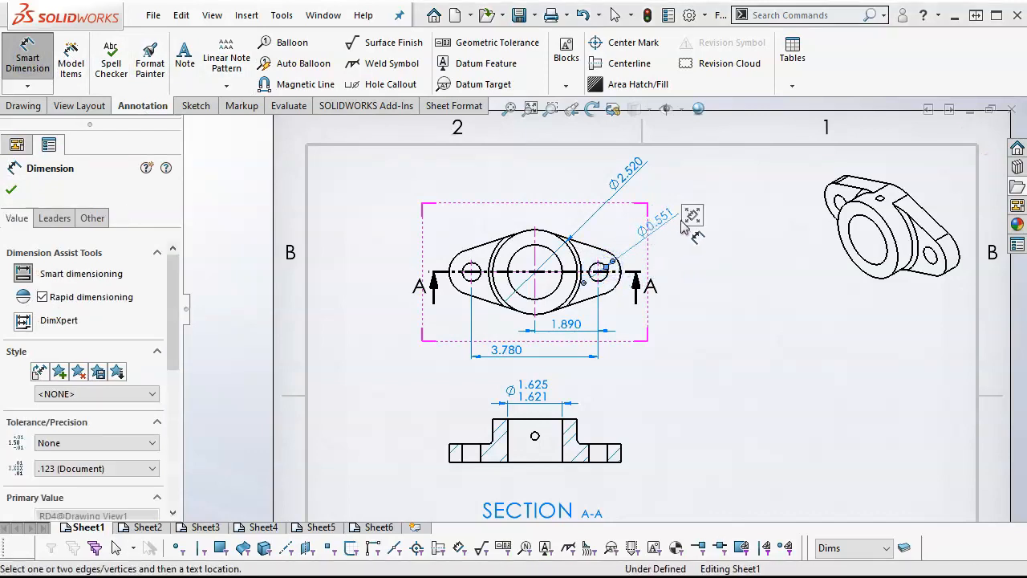
mouse_move(692, 220)
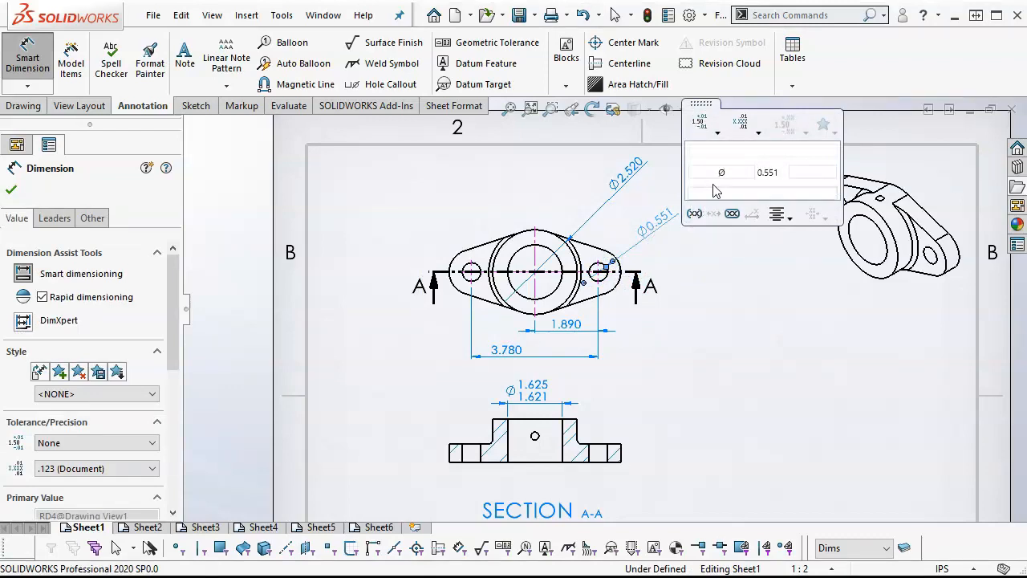
left_click(711, 155)
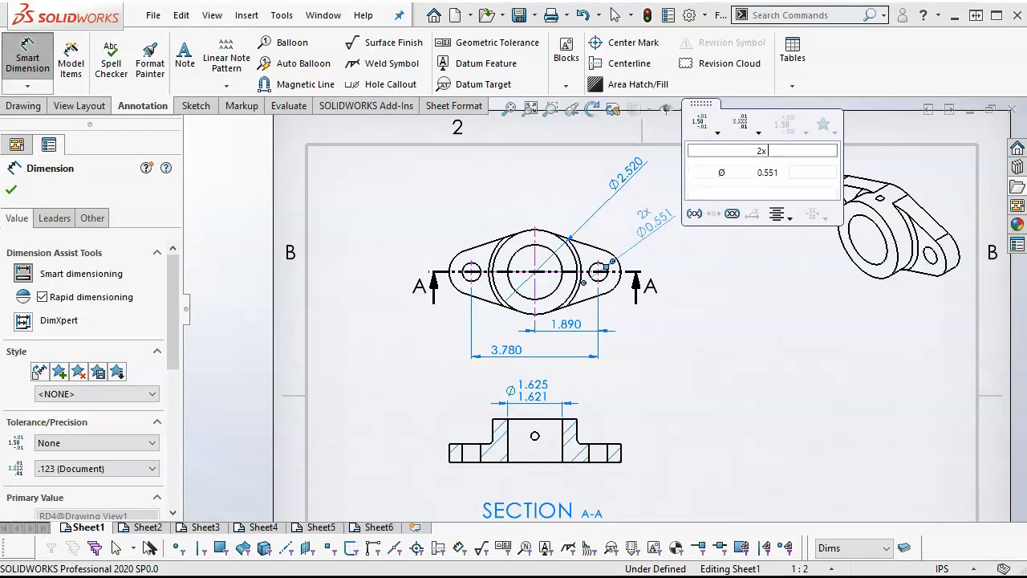
- Move the "2x" text in front of the mounting hole's diameter, add "THRU" after it, and pull the boss diameter value closer to the view
left_click(712, 172)
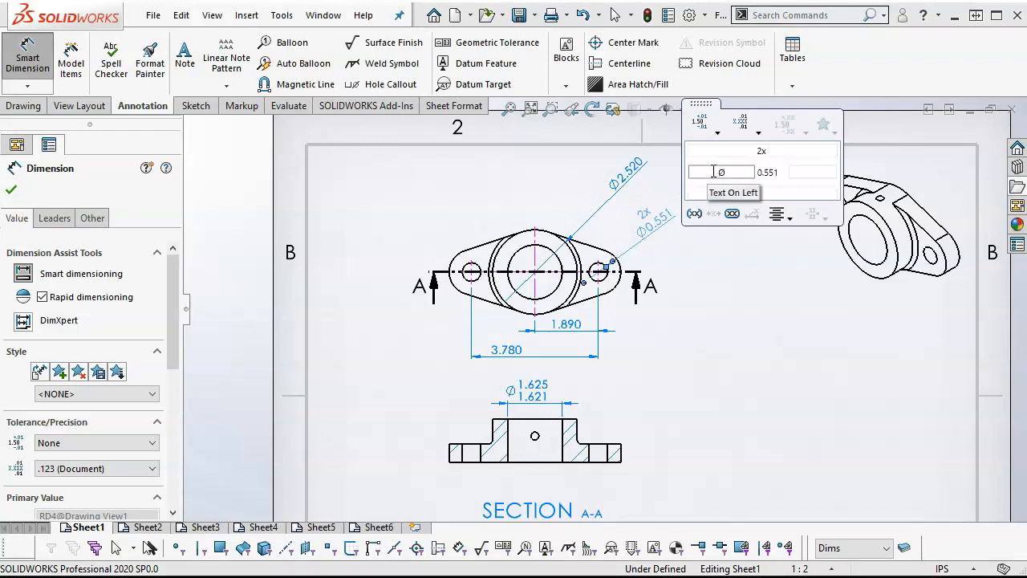
left_click(762, 151)
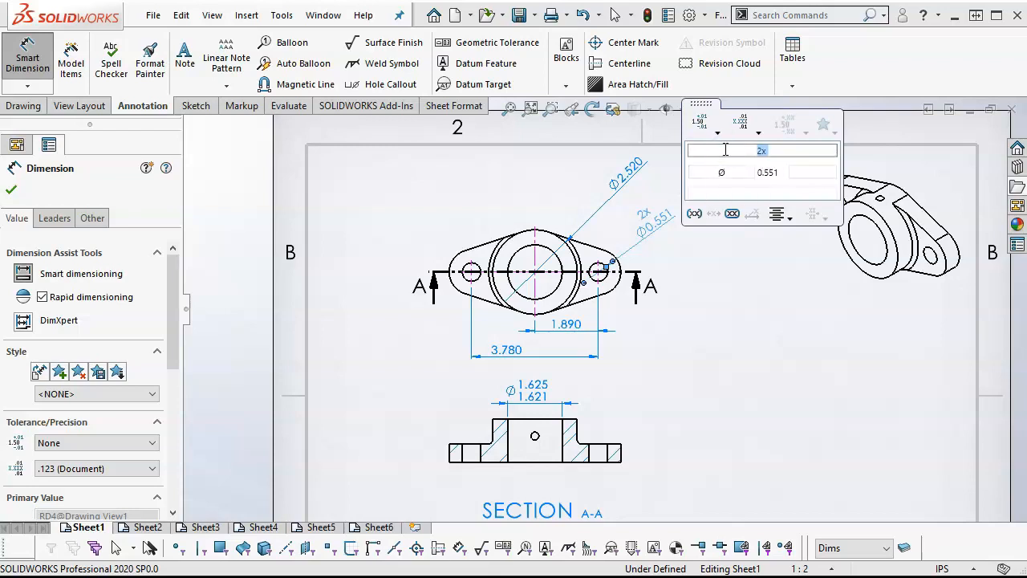
left_click(705, 169)
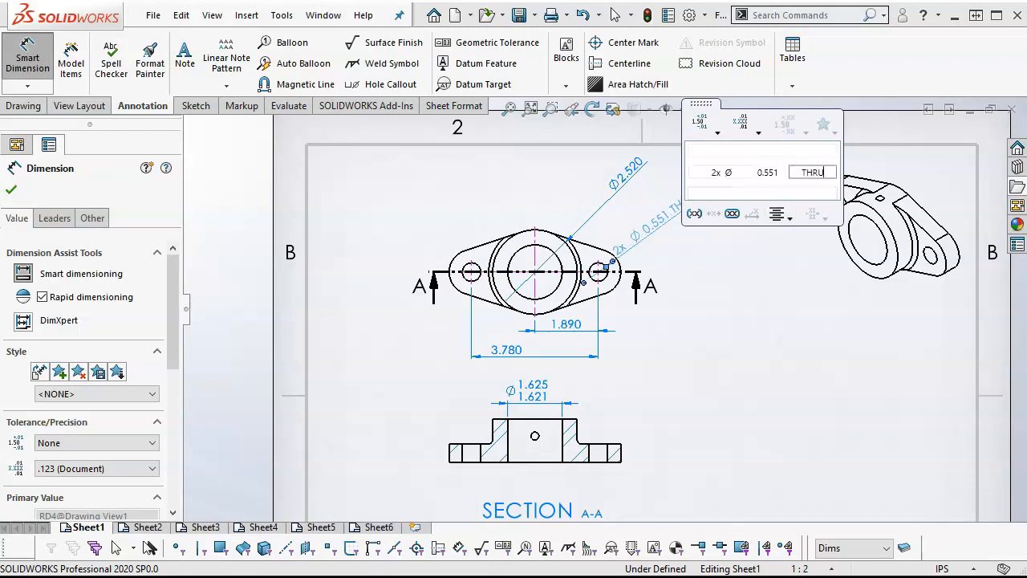
left_click(770, 246)
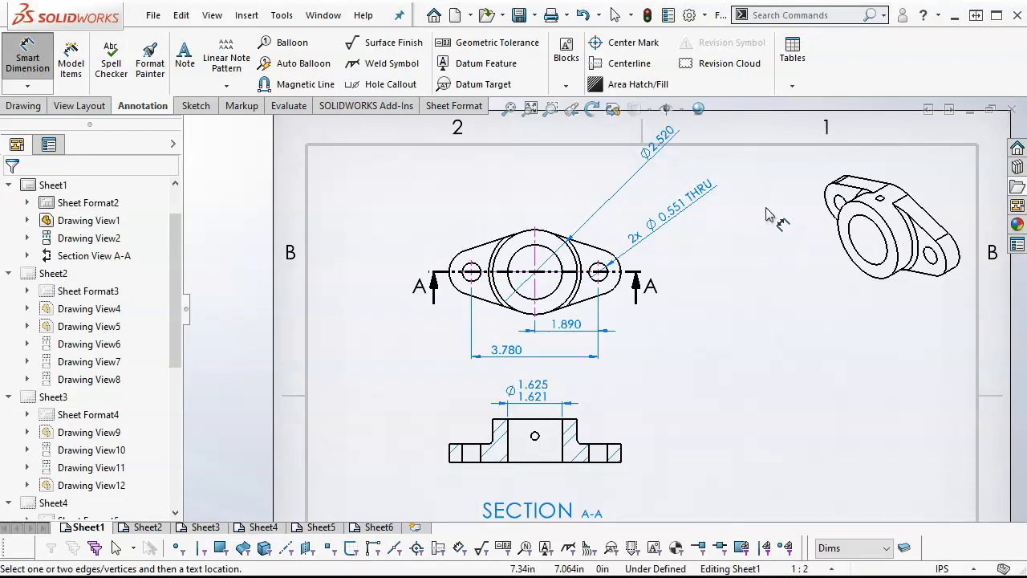
left_click_drag(644, 165, 619, 184)
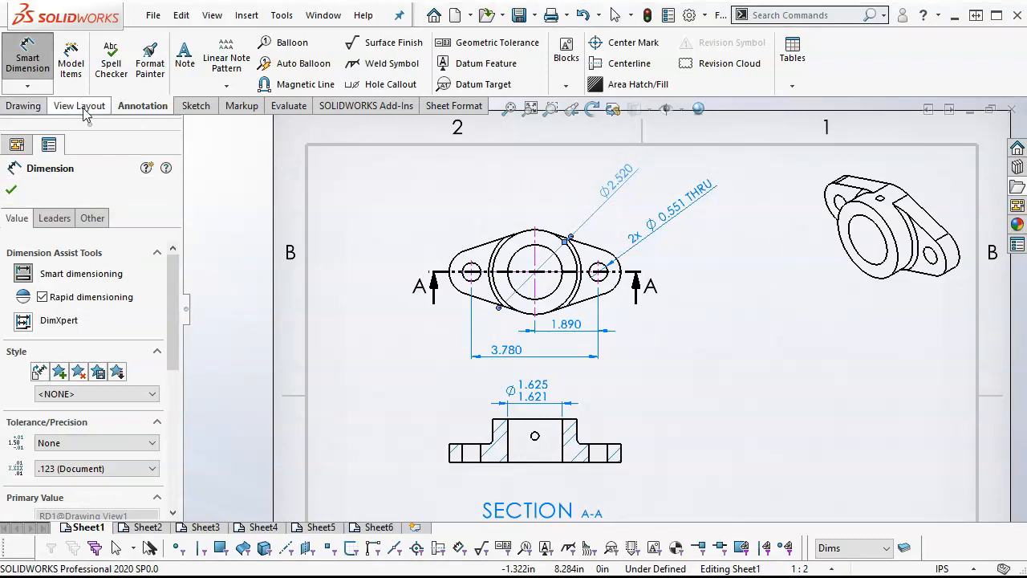
- Dimension the outer radius of the flange's left end, prefix it with "2x" and remove the parentheses around the dimension
left_click(449, 271)
left_click(404, 241)
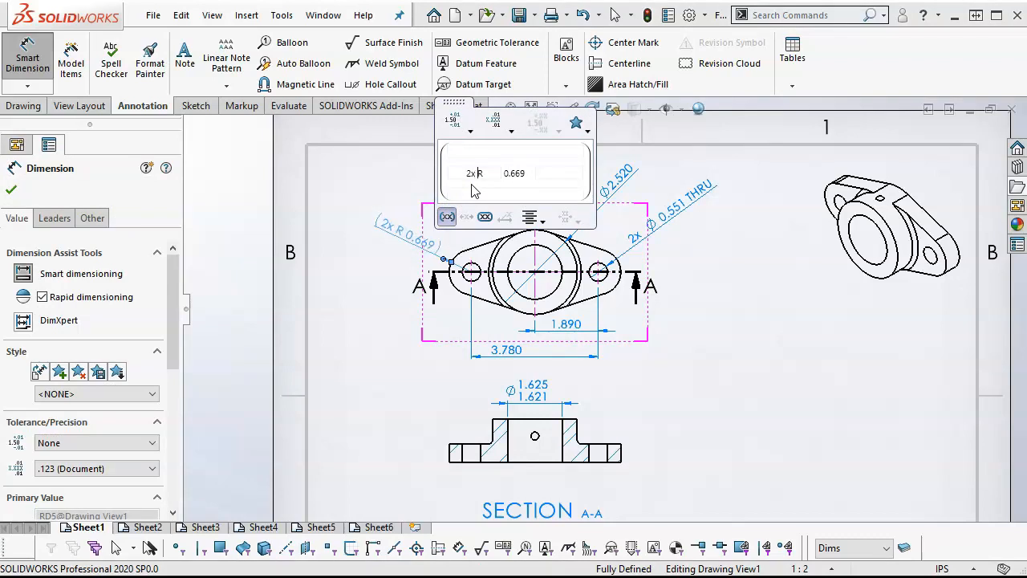
left_click(409, 233)
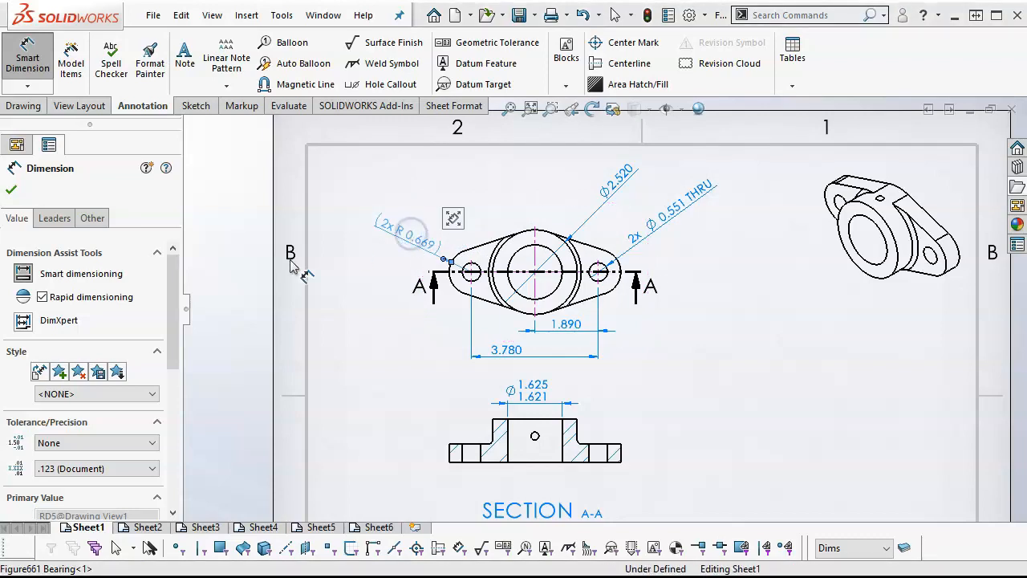
left_click(413, 236)
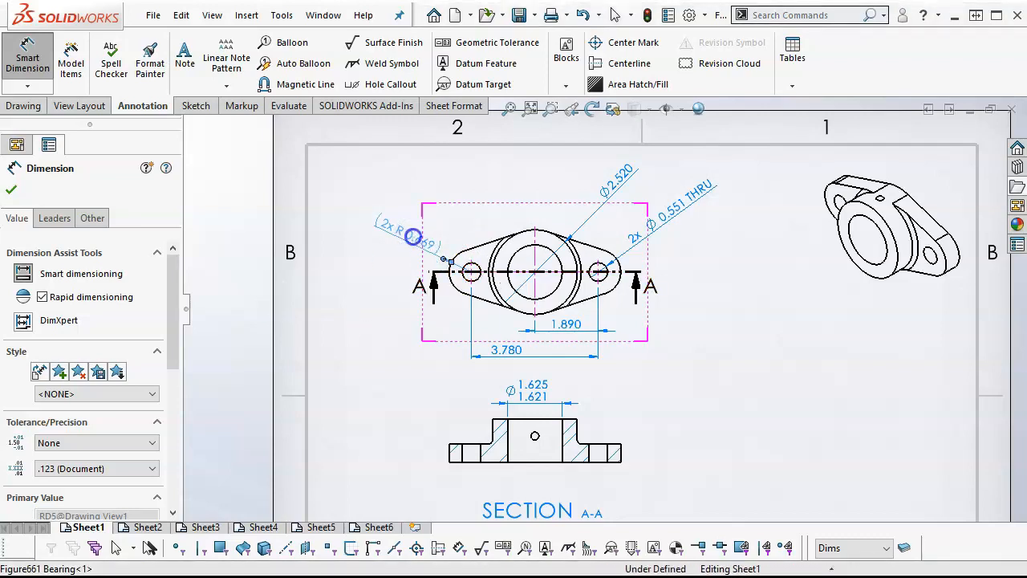
left_click(456, 219)
left_click(458, 216)
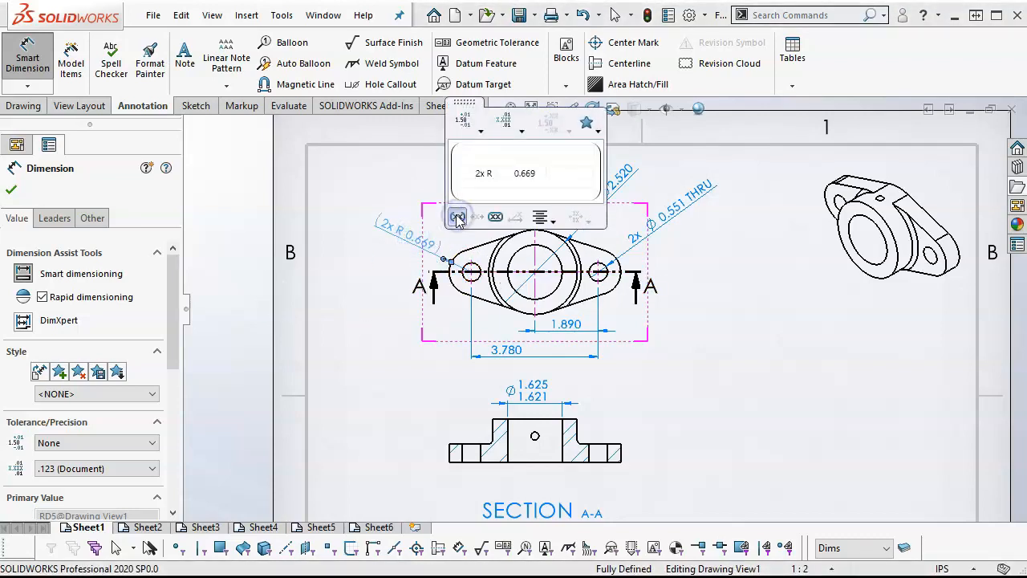
left_click(458, 219)
left_click(349, 254)
left_click(403, 228)
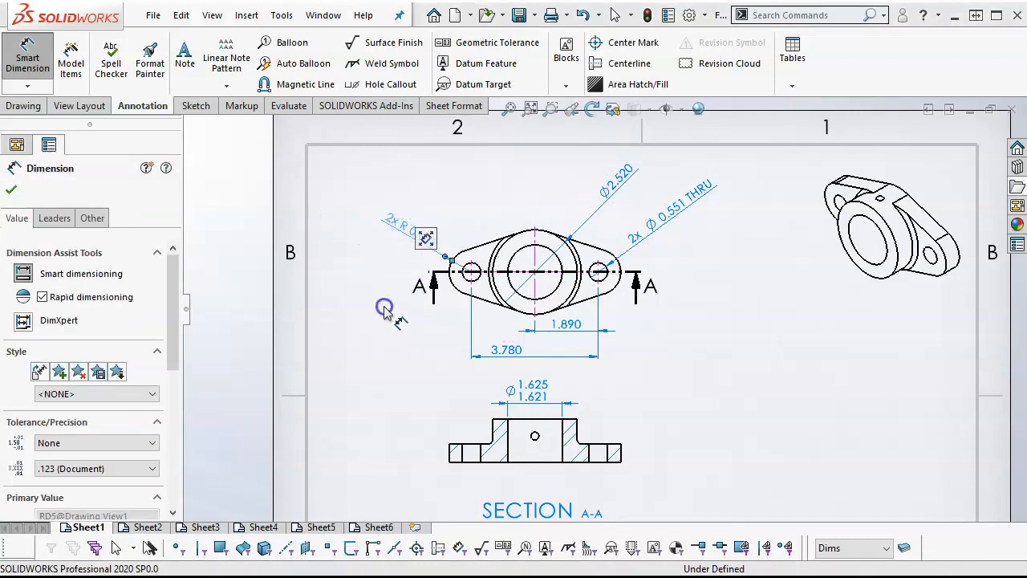
left_click(378, 296)
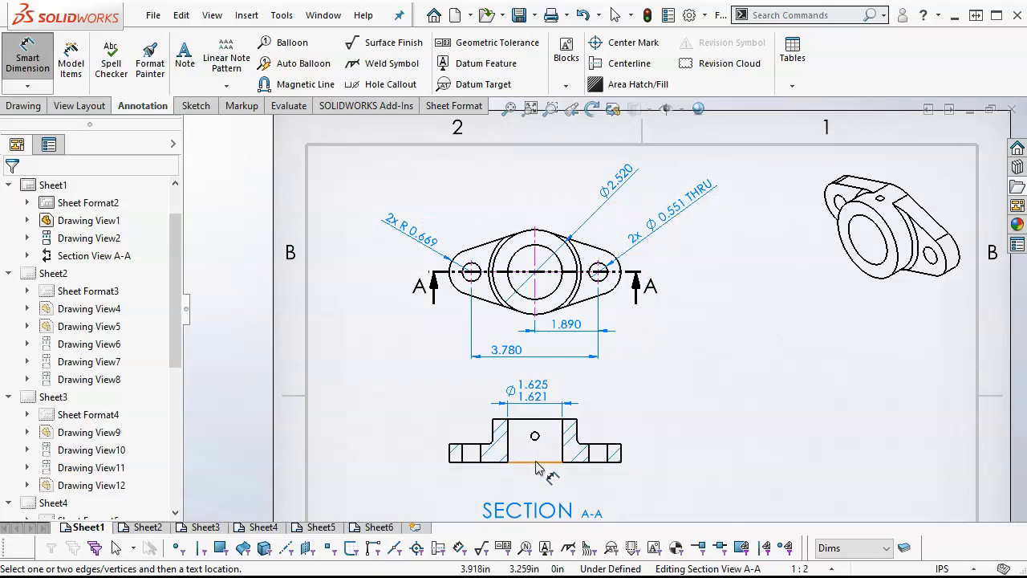
- Add a center mark to the small hole in the section view, choosing the Center layer for it
scroll(536, 437, "up", 3)
scroll(542, 447, "up", 1)
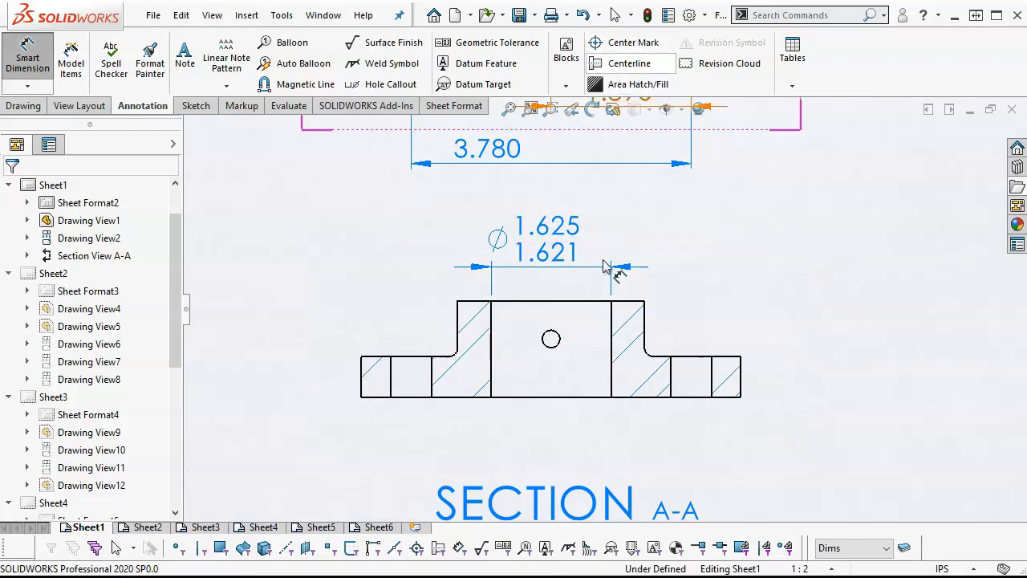
right_click(754, 247)
left_click(802, 314)
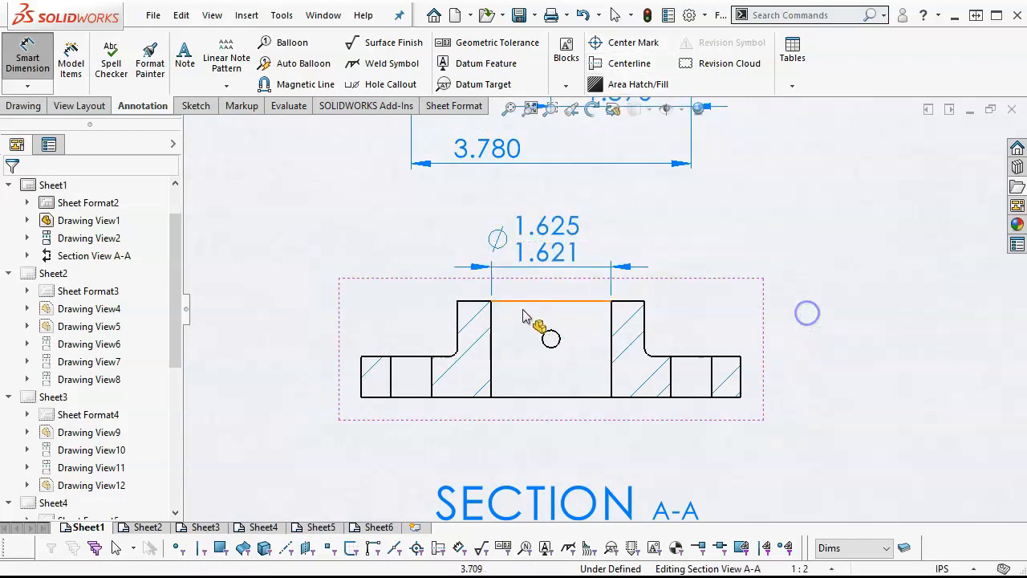
left_click(552, 340)
left_click(630, 45)
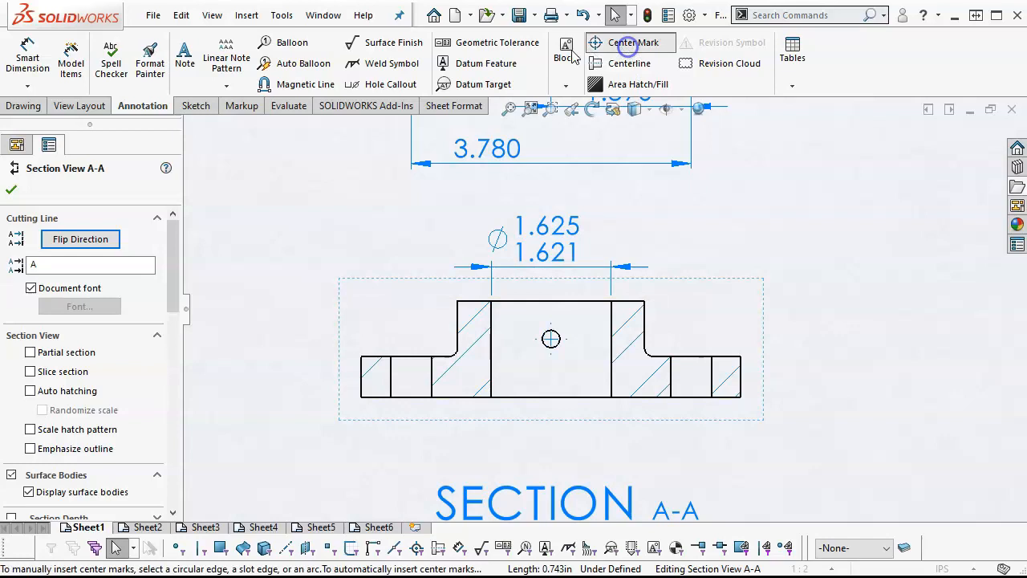
left_click_drag(171, 405, 166, 493)
left_click(147, 508)
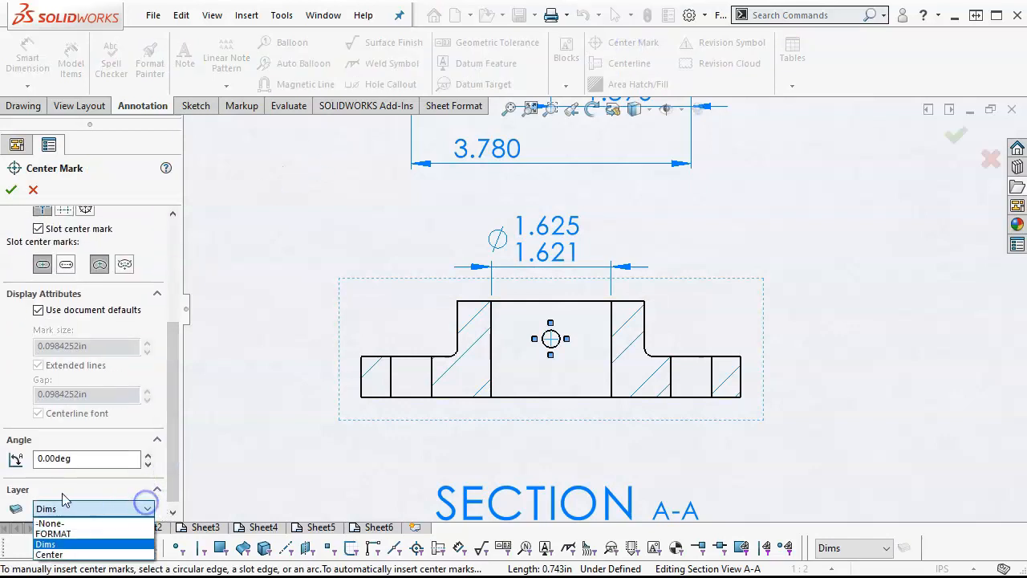
left_click(50, 553)
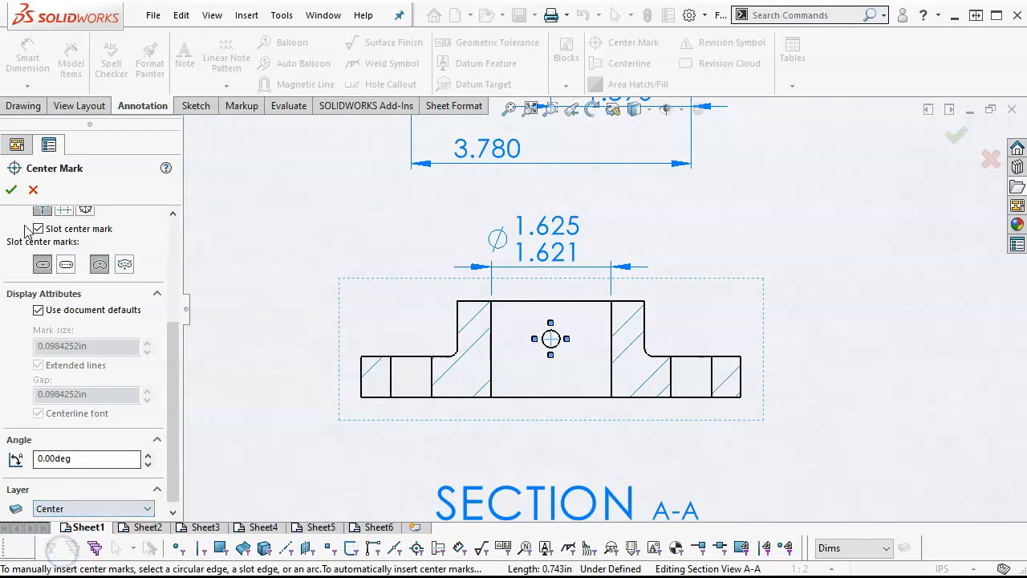
left_click(11, 187)
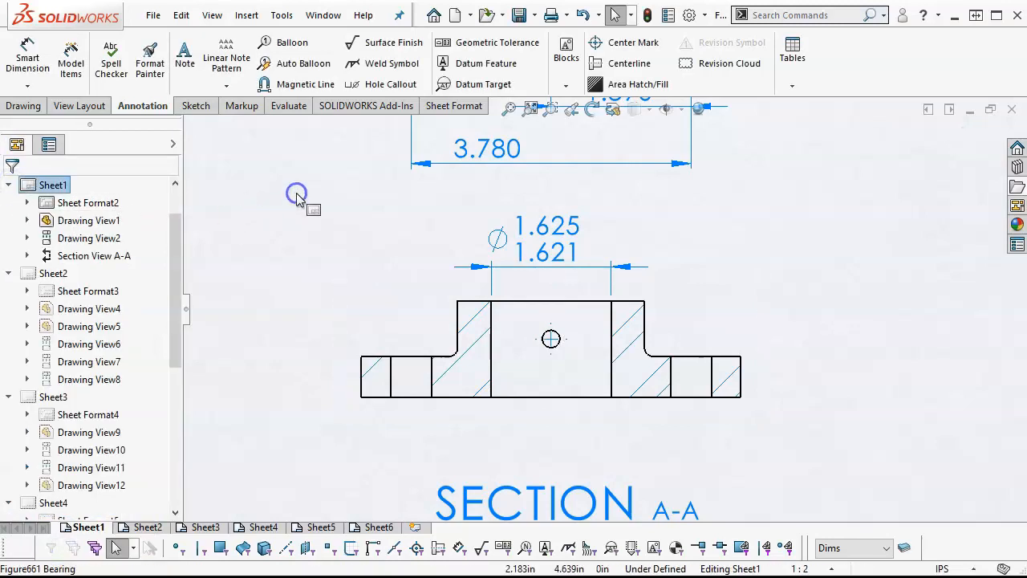
- Reassign the small hole's existing center mark to the Center layer
left_click(550, 340)
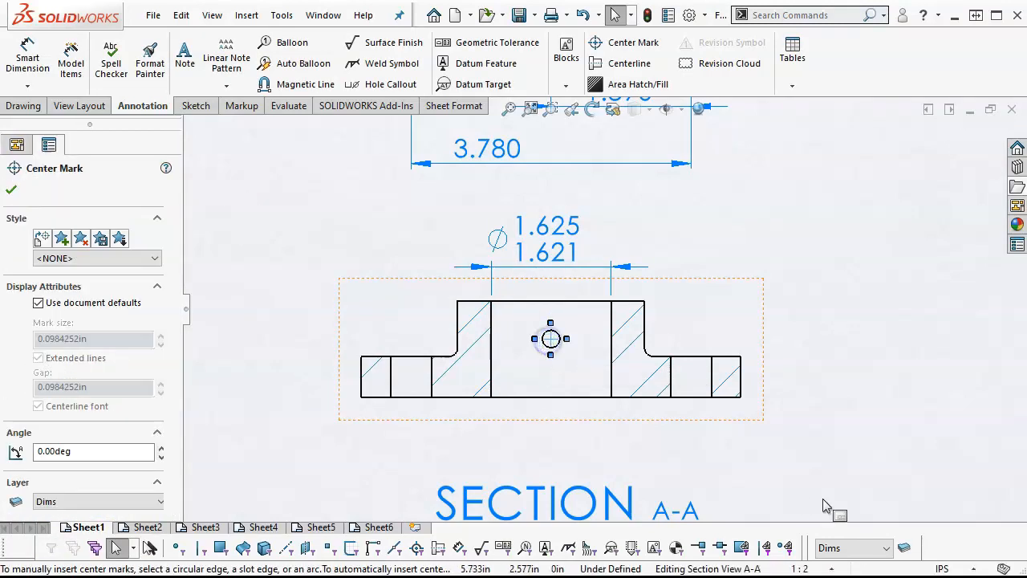
left_click(873, 548)
left_click(843, 575)
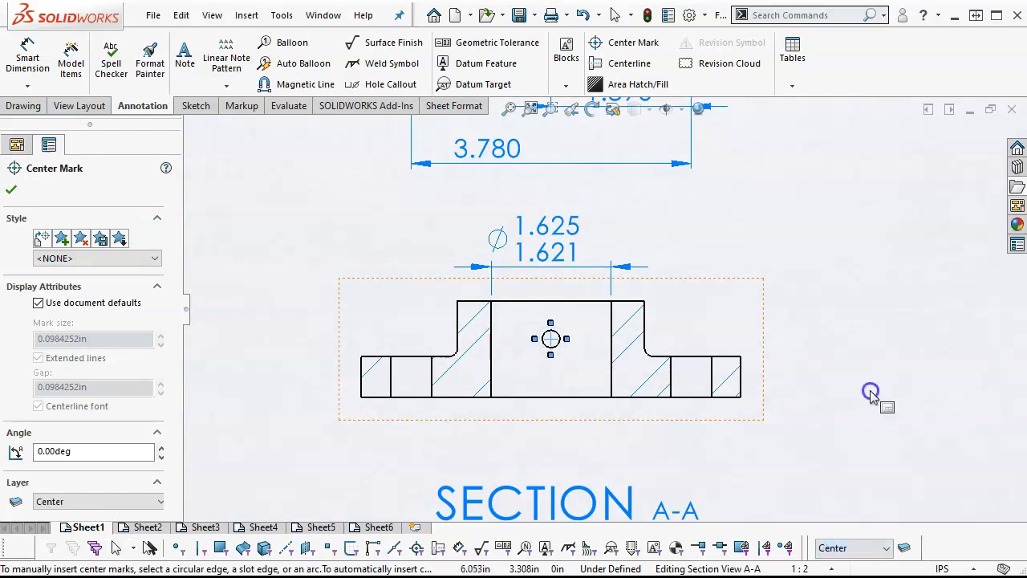
key("Escape")
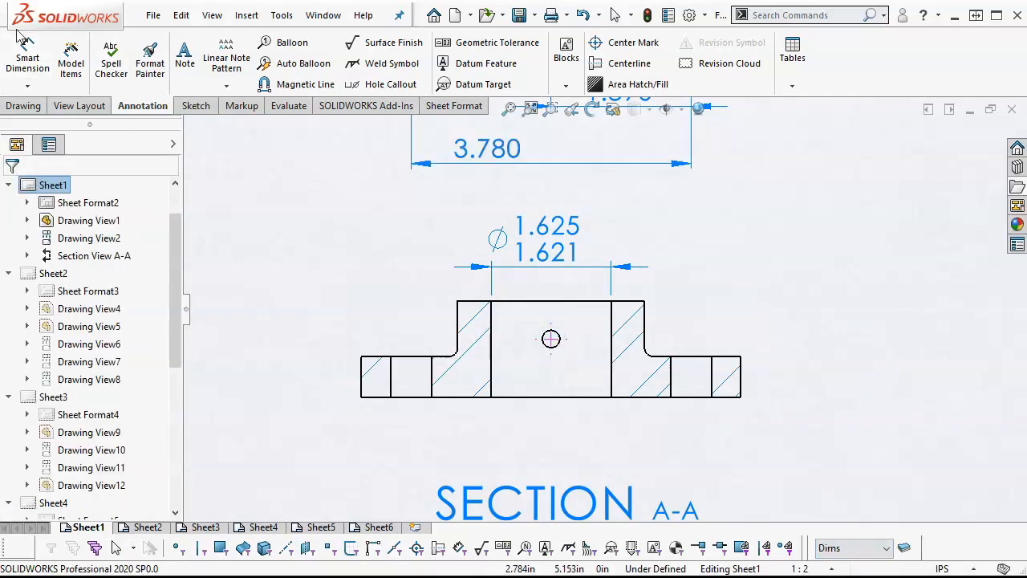
- Insert a vertical centerline midway between the two bore edges in section view A-A
scroll(554, 198, "up", 4)
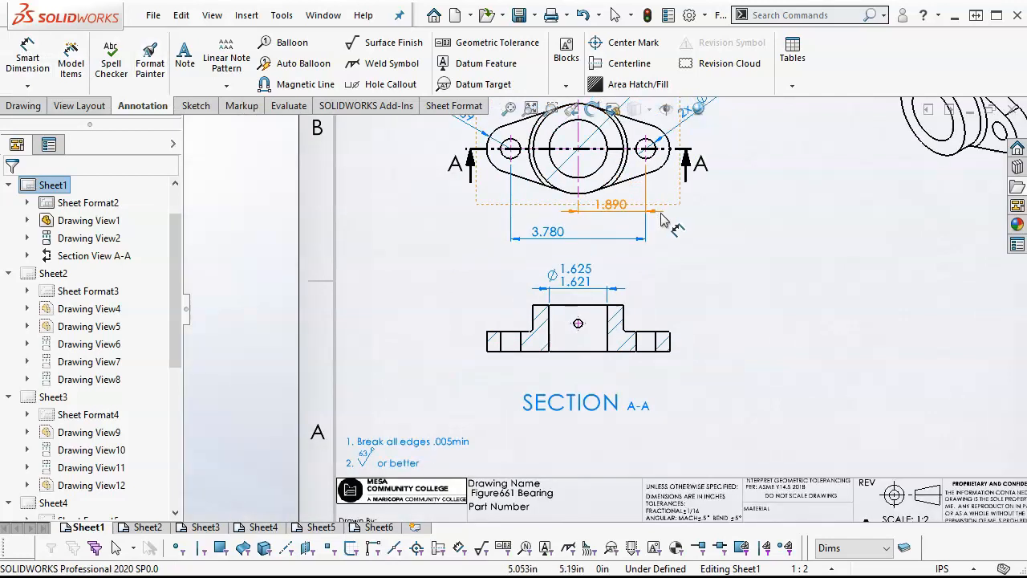
scroll(666, 210, "down", 2)
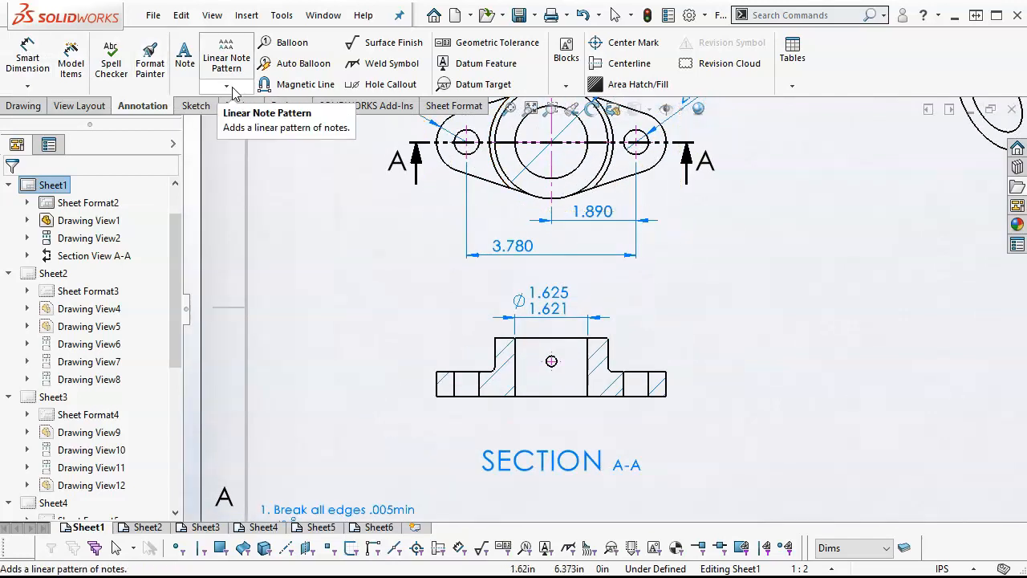
left_click(621, 59)
scroll(594, 333, "down", 3)
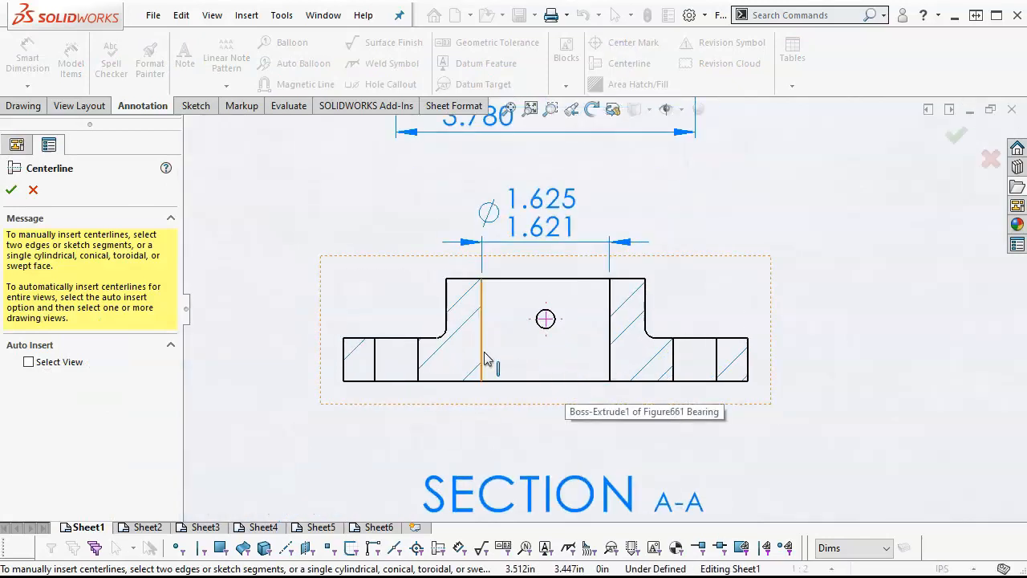
left_click(485, 351)
left_click(610, 347)
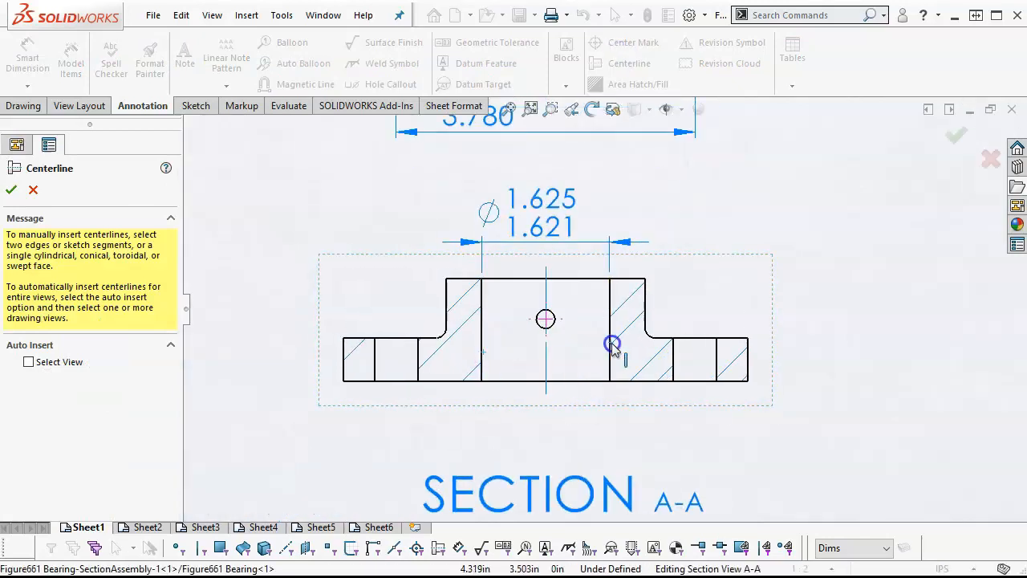
left_click(14, 190)
- Assign the bore centerline in the section view to the Center layer
left_click(545, 363)
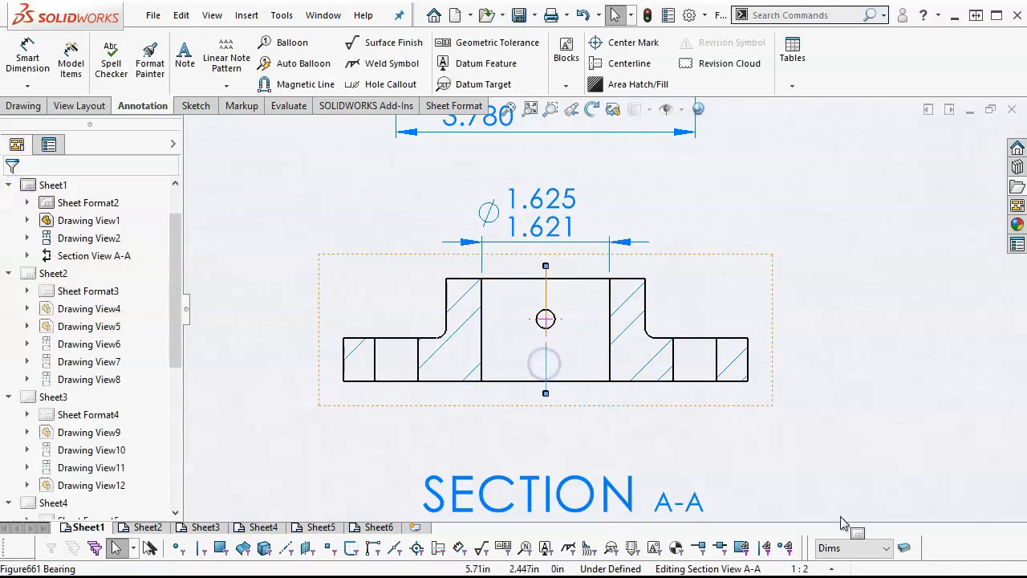
left_click(853, 547)
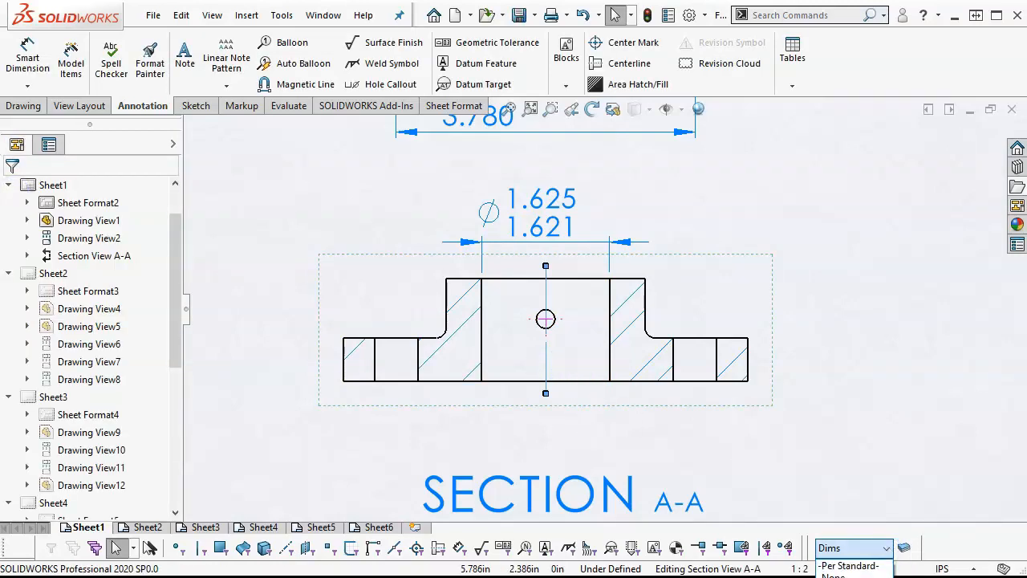
left_click(803, 382)
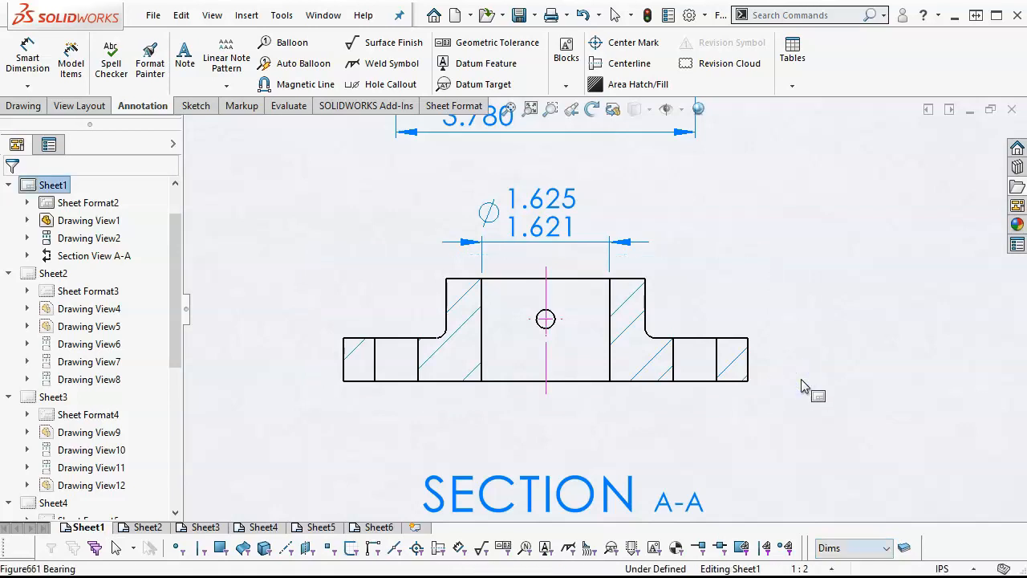
- Dimension the fillet radius between the boss's right side and the flange in section view A-A, placing the value up and outside the part
scroll(722, 301, "up", 5)
scroll(653, 189, "down", 1)
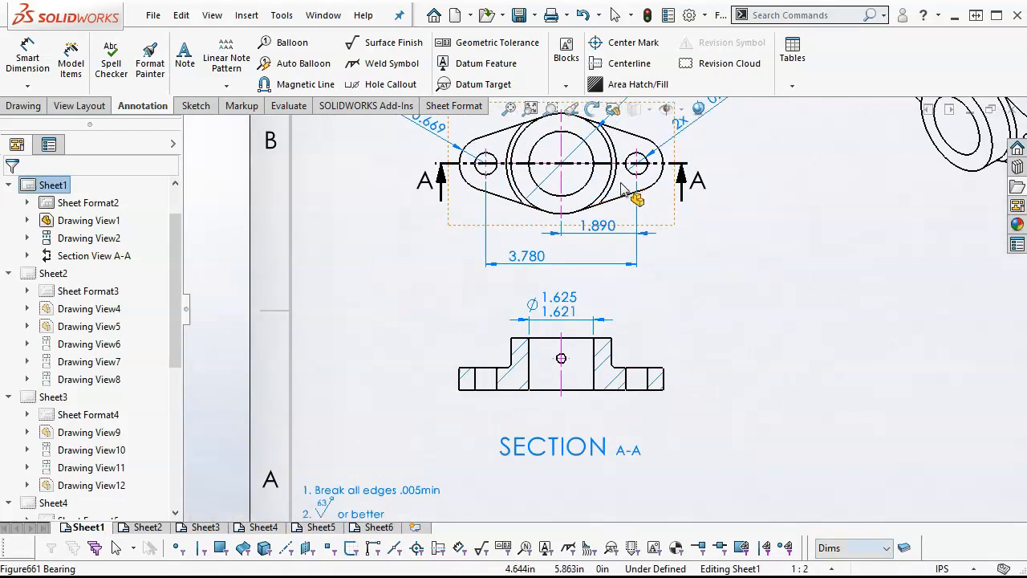
scroll(712, 255, "down", 1)
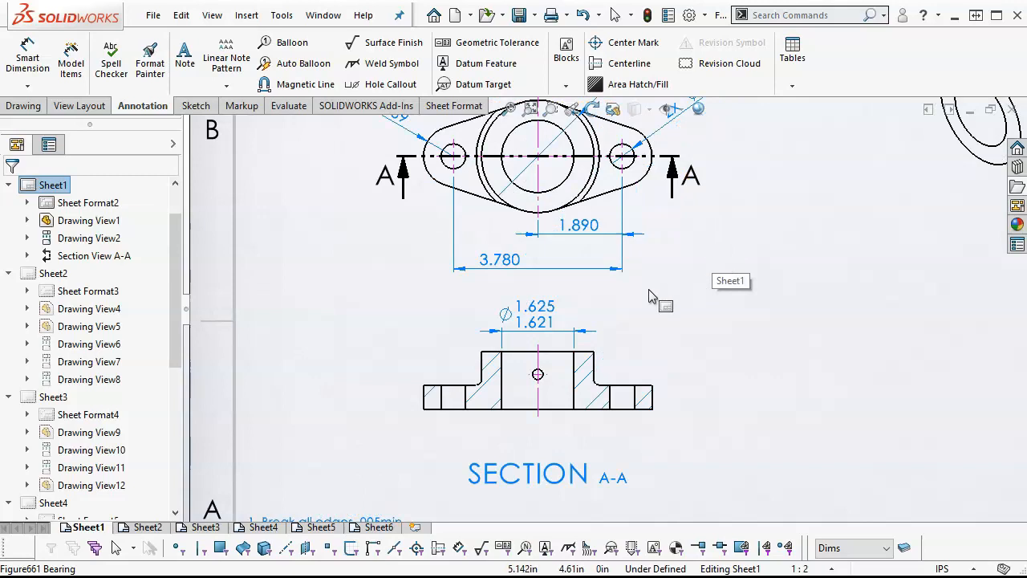
left_click(28, 57)
scroll(610, 449, "down", 1)
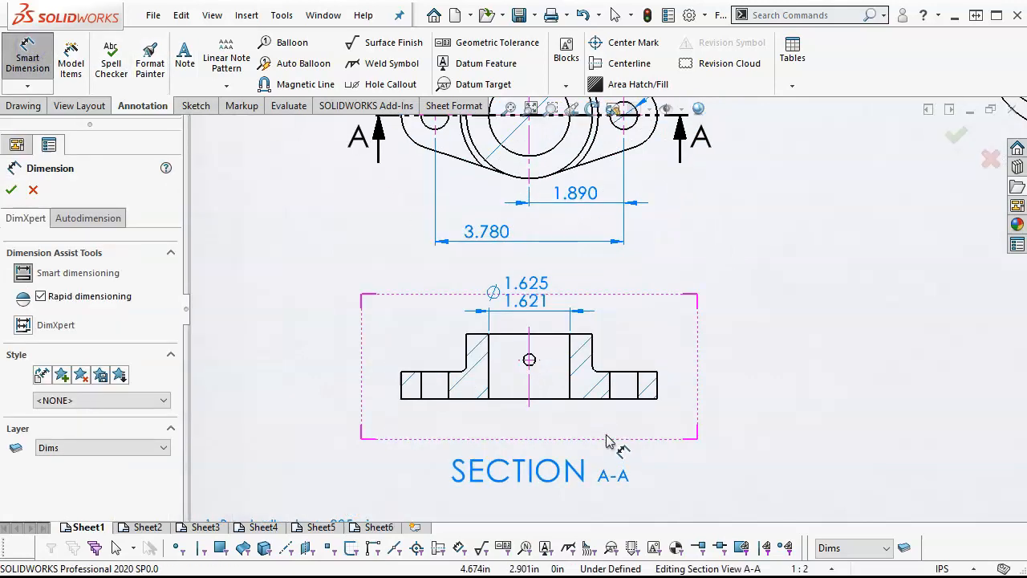
scroll(607, 442, "down", 2)
left_click(589, 323)
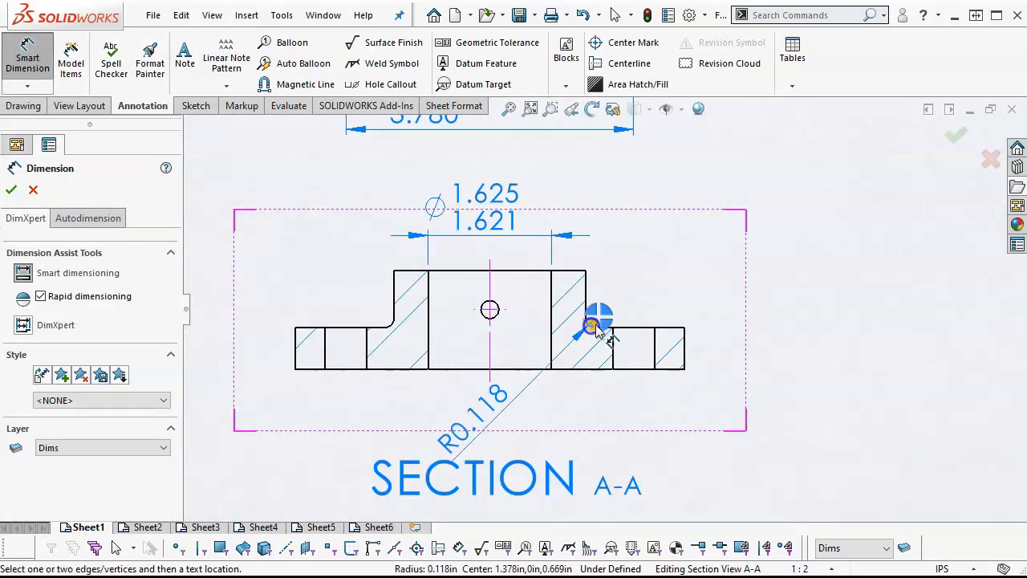
left_click(725, 230)
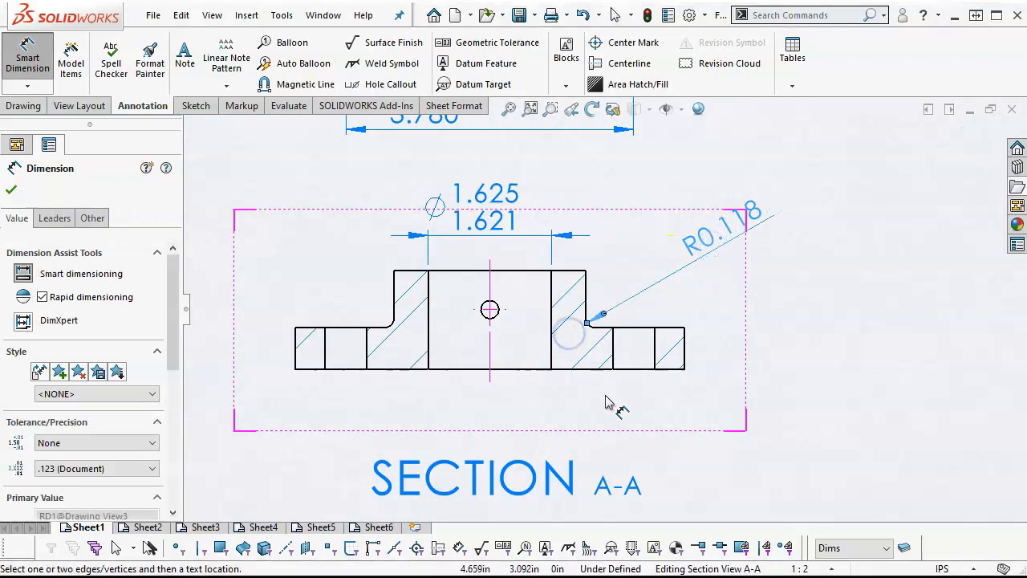
scroll(593, 331, "up", 4)
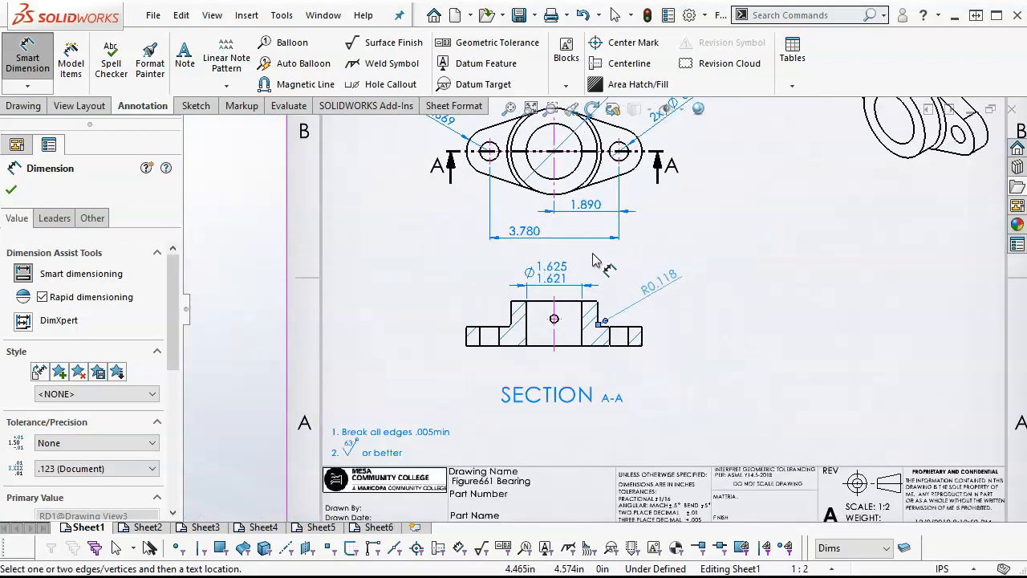
scroll(616, 216, "up", 2)
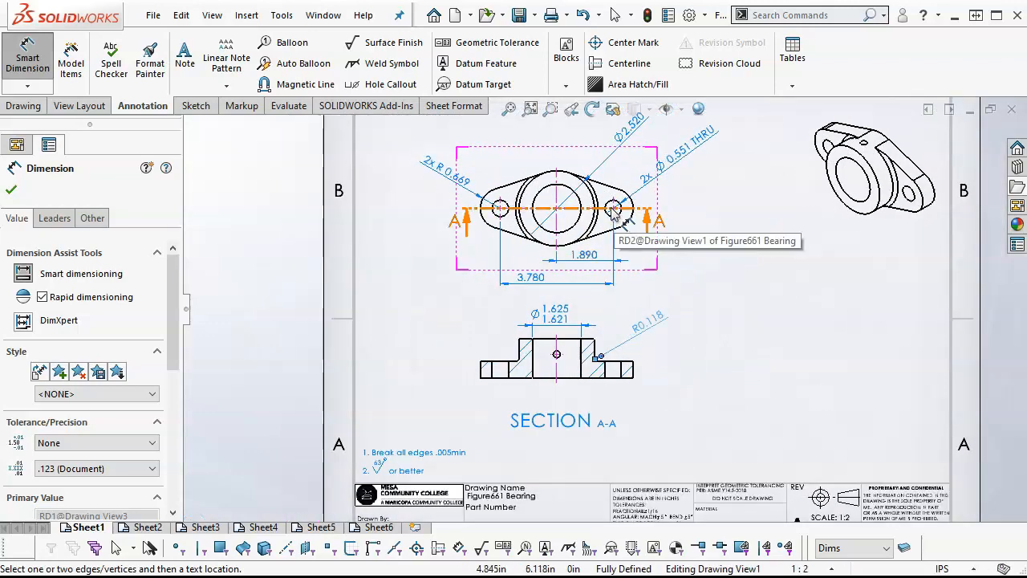
scroll(630, 446, "down", 1)
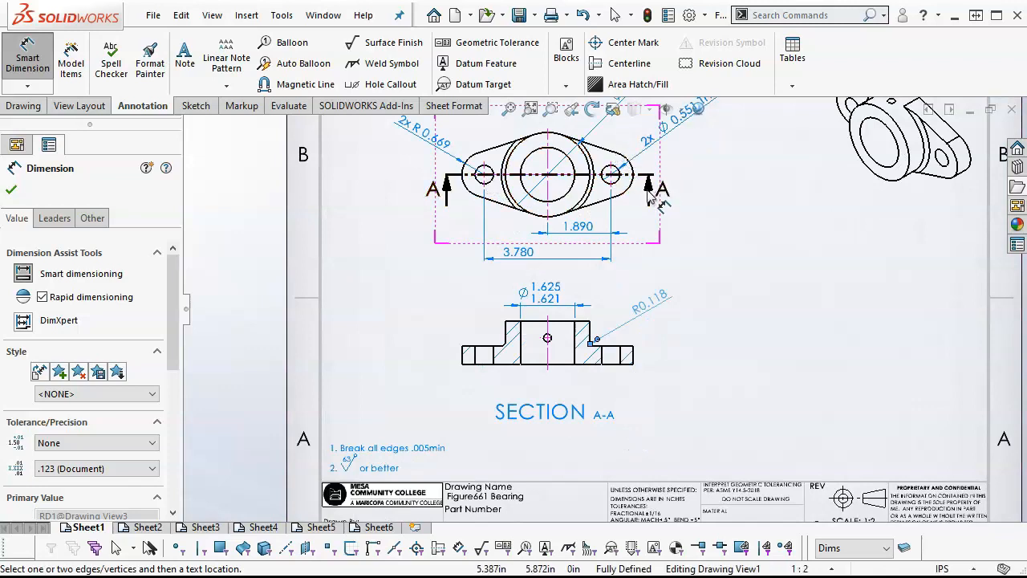
- Add the prefix "2x" to the fillet radius dimension in section view A-A
scroll(638, 183, "up", 2)
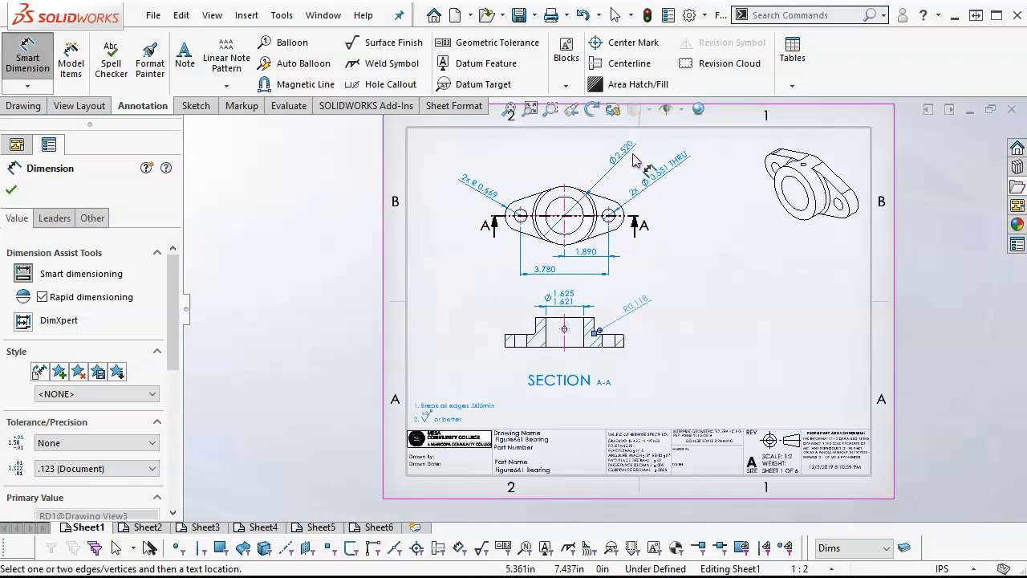
scroll(596, 353, "down", 2)
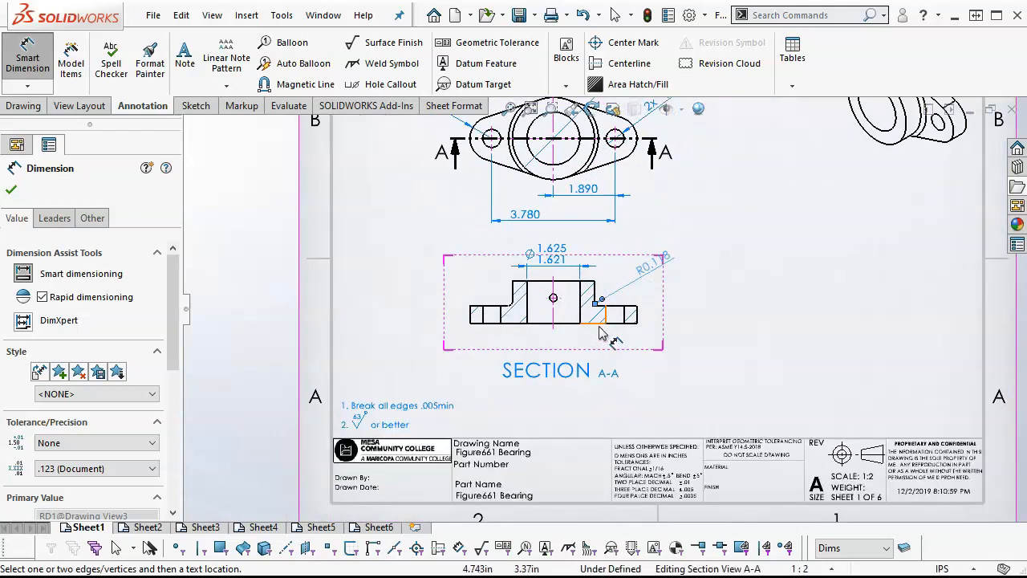
scroll(600, 333, "down", 1)
scroll(657, 280, "down", 2)
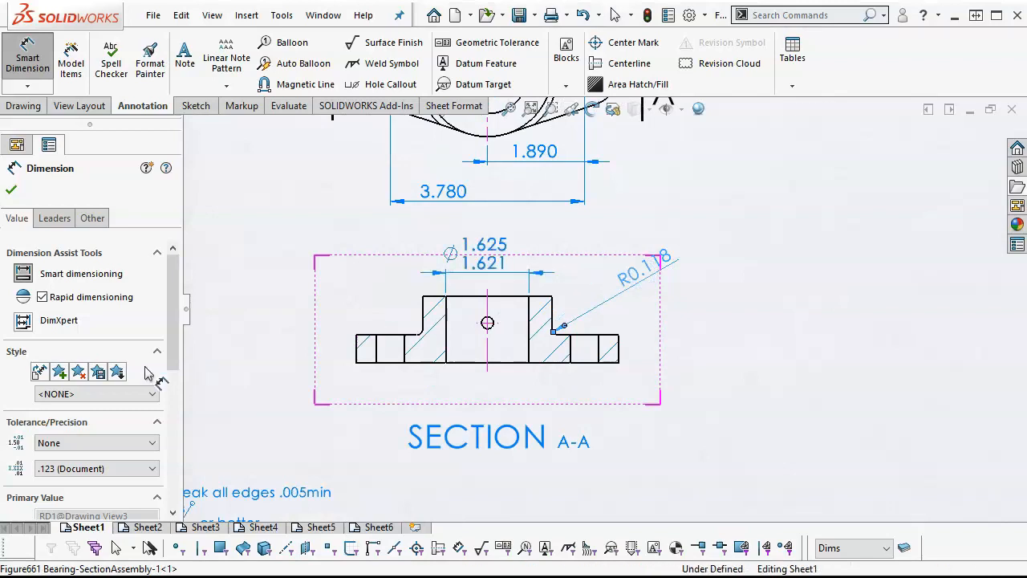
left_click_drag(176, 309, 169, 399)
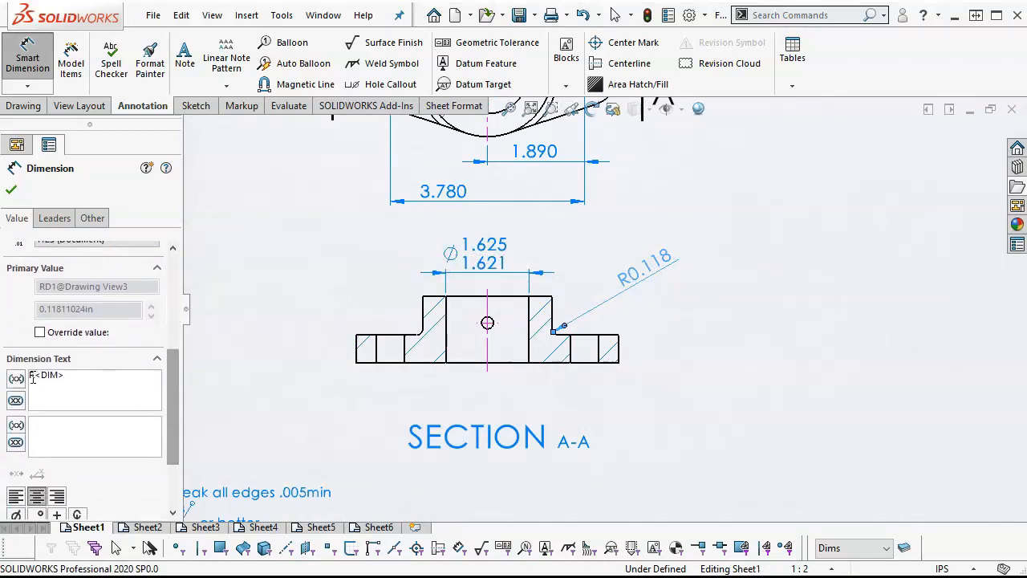
type("2x")
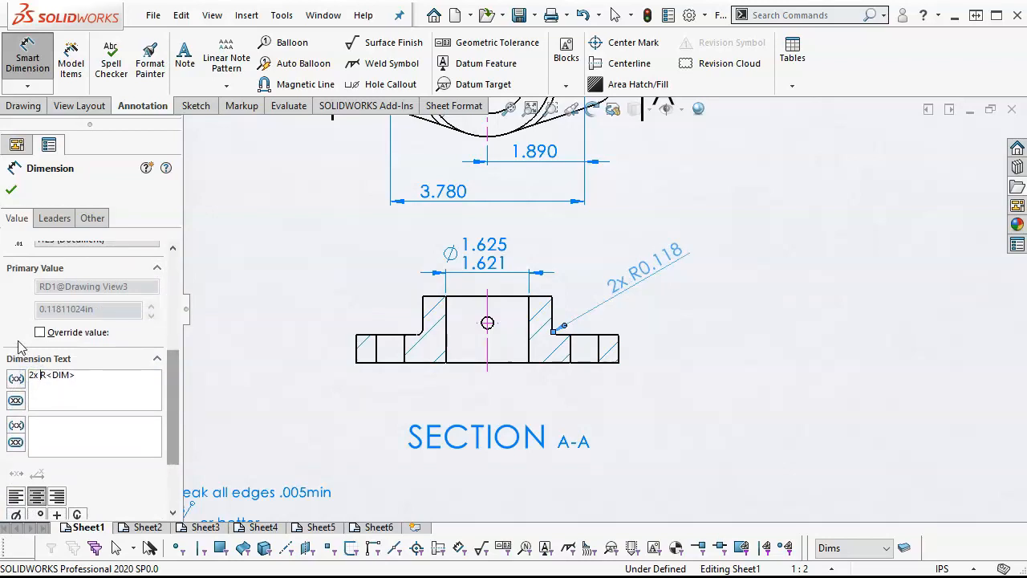
left_click(11, 190)
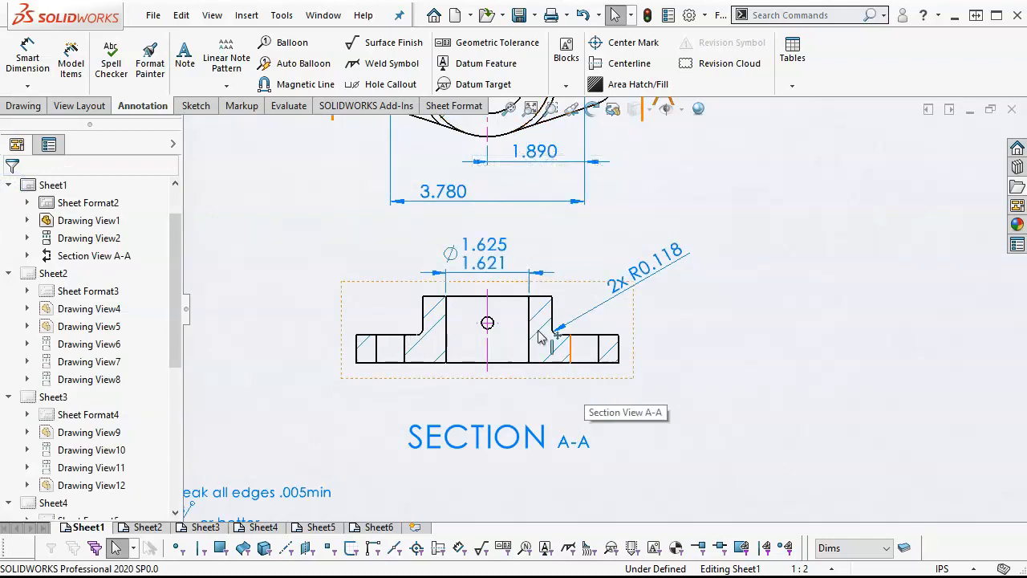
- Dimension the flange thickness on the left side of section view A-A, placing the dimension just outside the flange
left_click(27, 58)
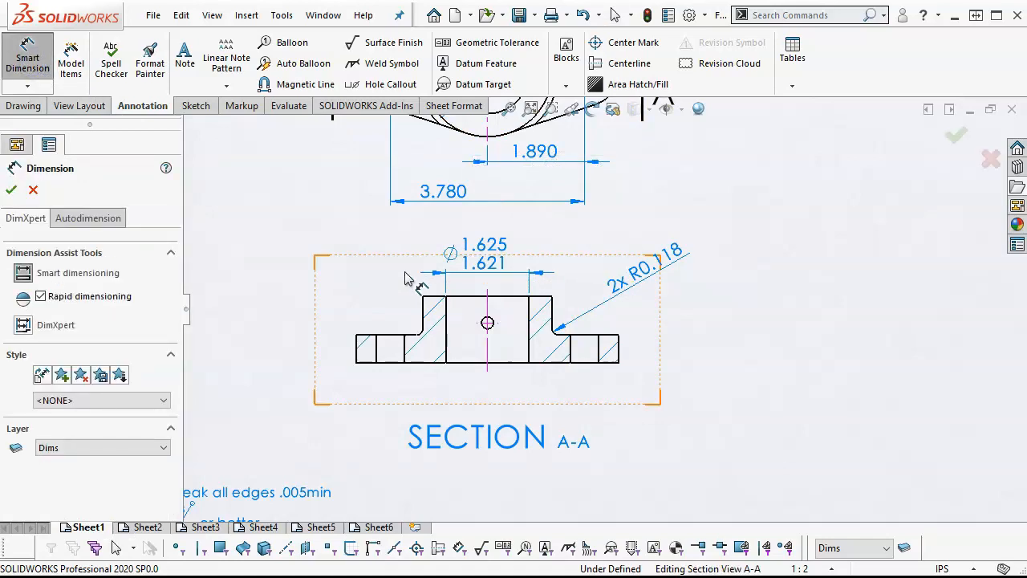
left_click(362, 362)
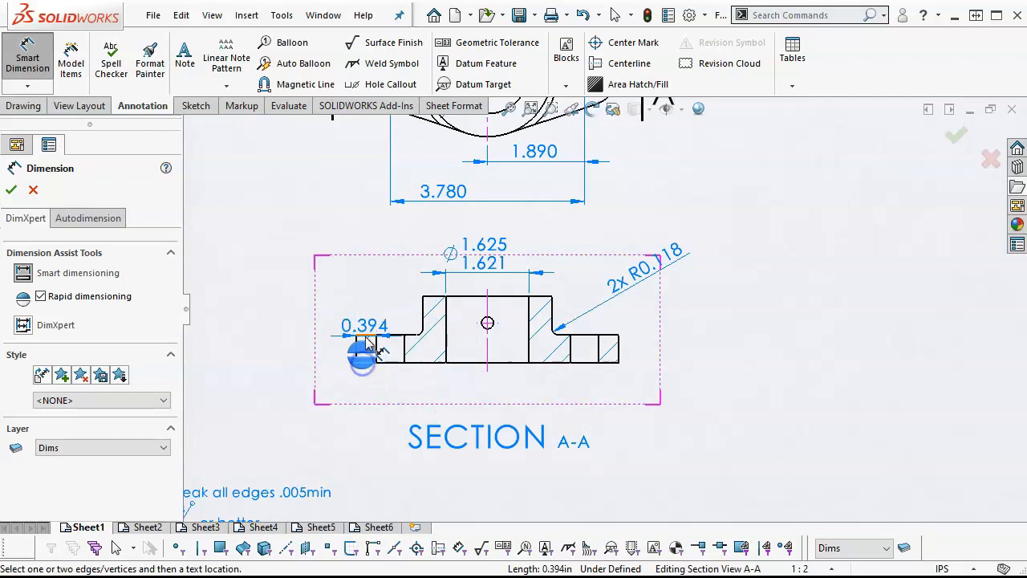
left_click(368, 335)
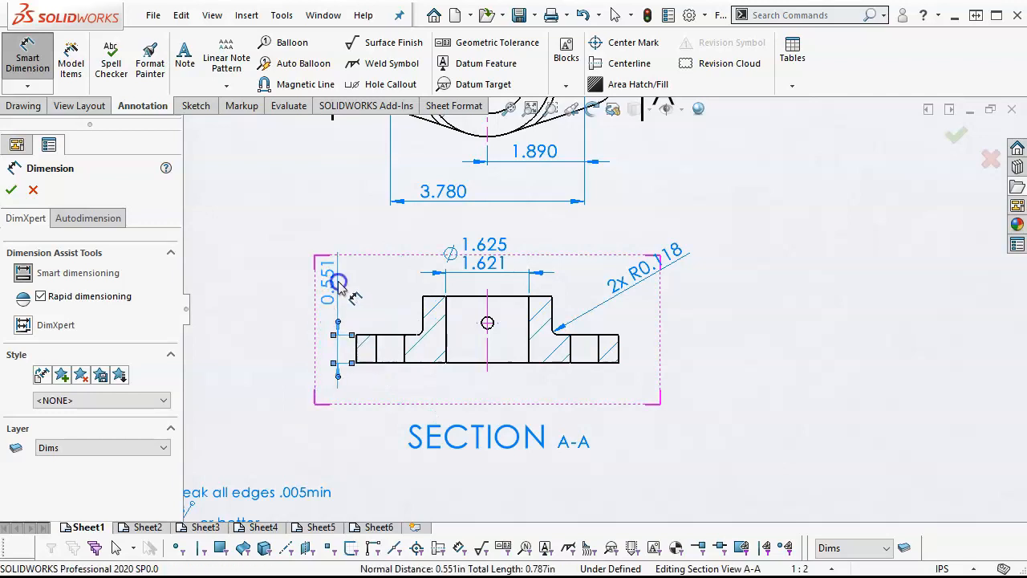
left_click(339, 287)
- Dimension the bearing's overall height left of section view A-A, and arrange the flange thickness value below its arrows with the height value centered
left_click(394, 362)
left_click(438, 296)
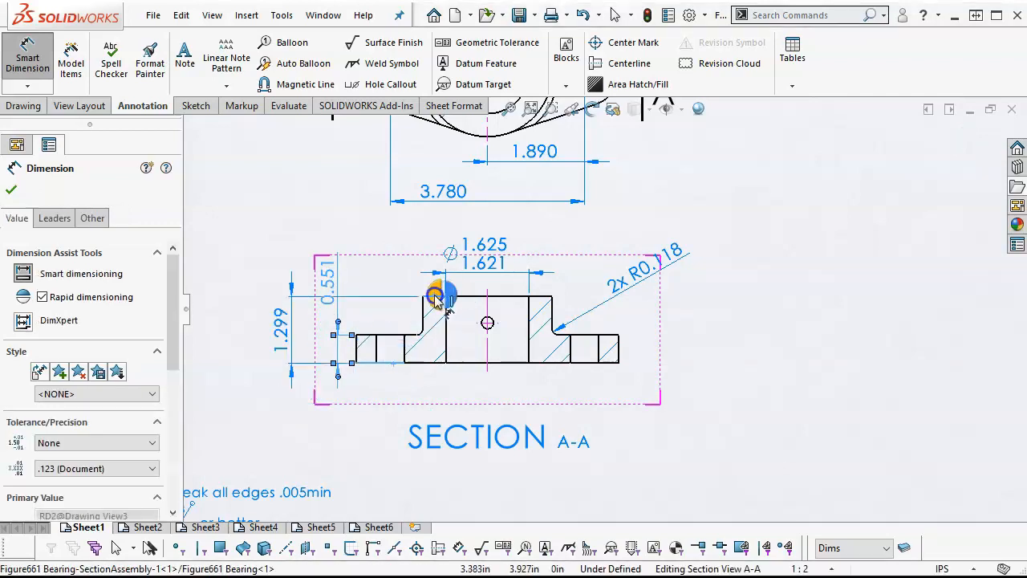
left_click(295, 260)
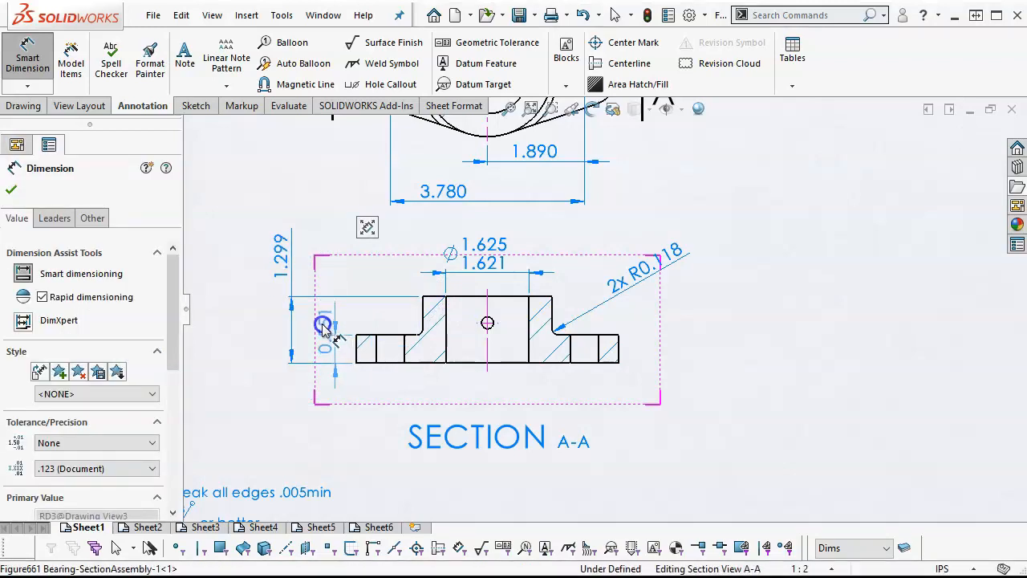
left_click(321, 400)
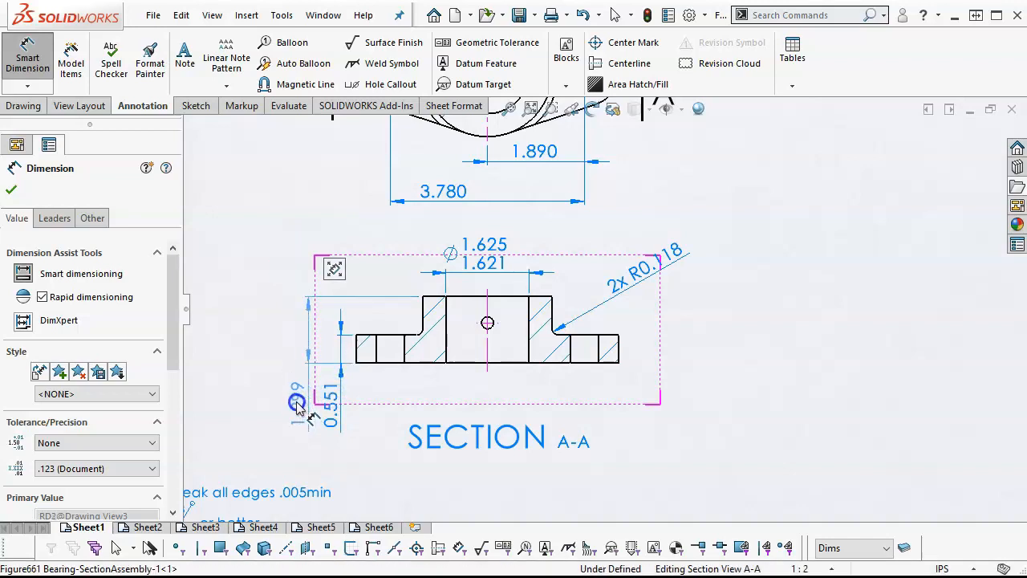
left_click(297, 337)
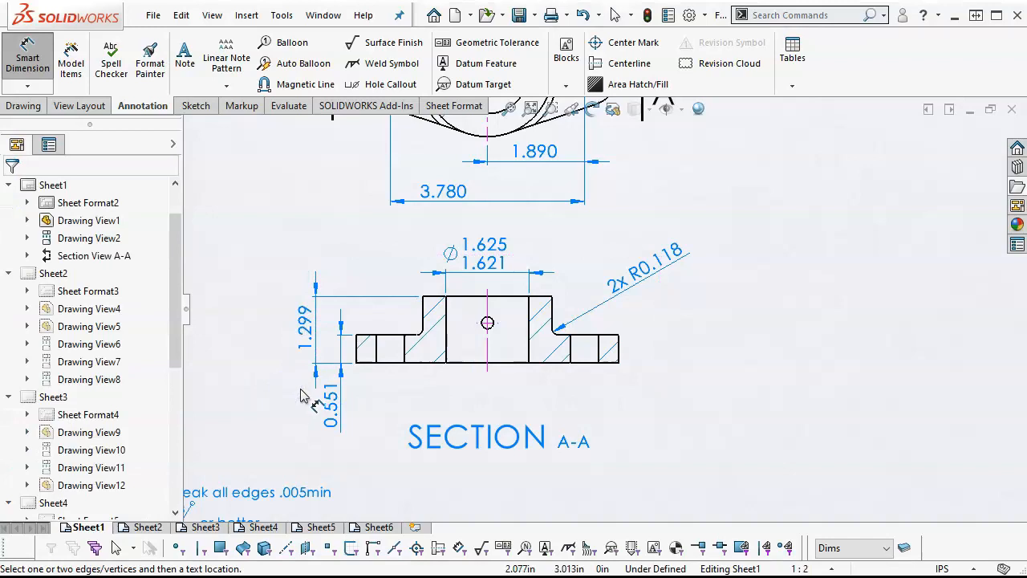
- Dimension the small hole's center height from the base in section view A-A, placing the value below and right of the part
scroll(643, 388, "up", 1)
scroll(620, 343, "down", 1)
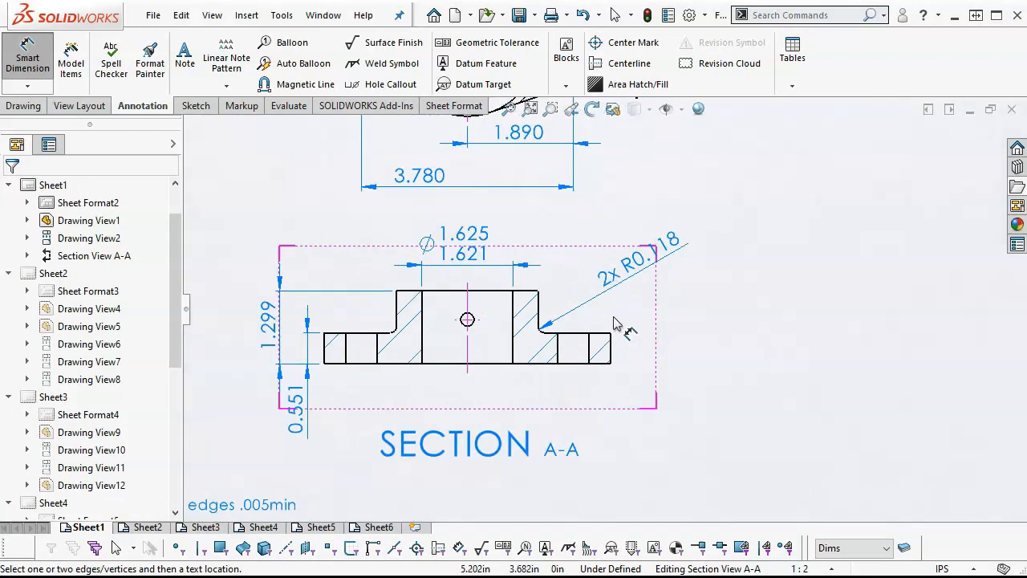
left_click(477, 365)
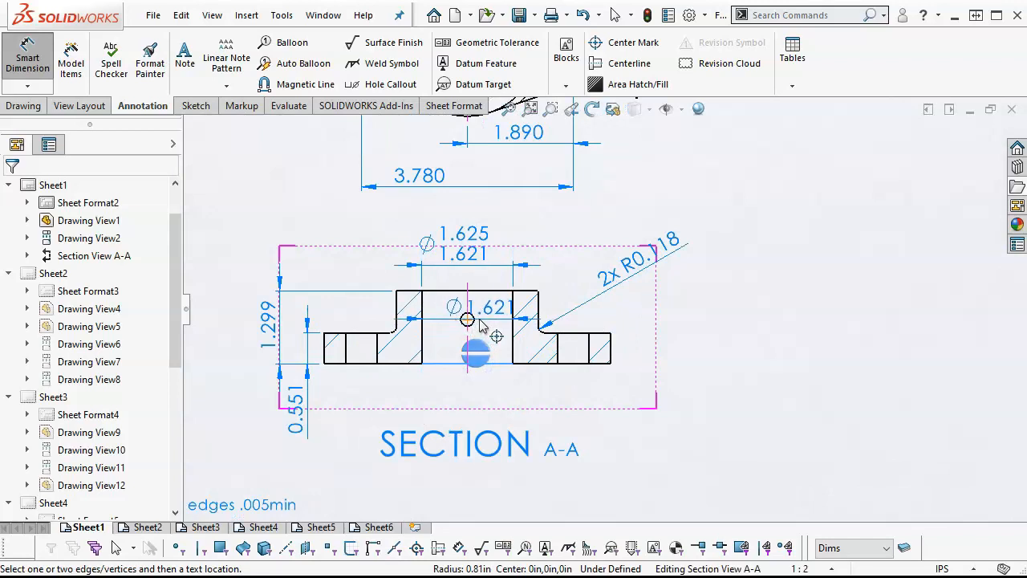
left_click(468, 319)
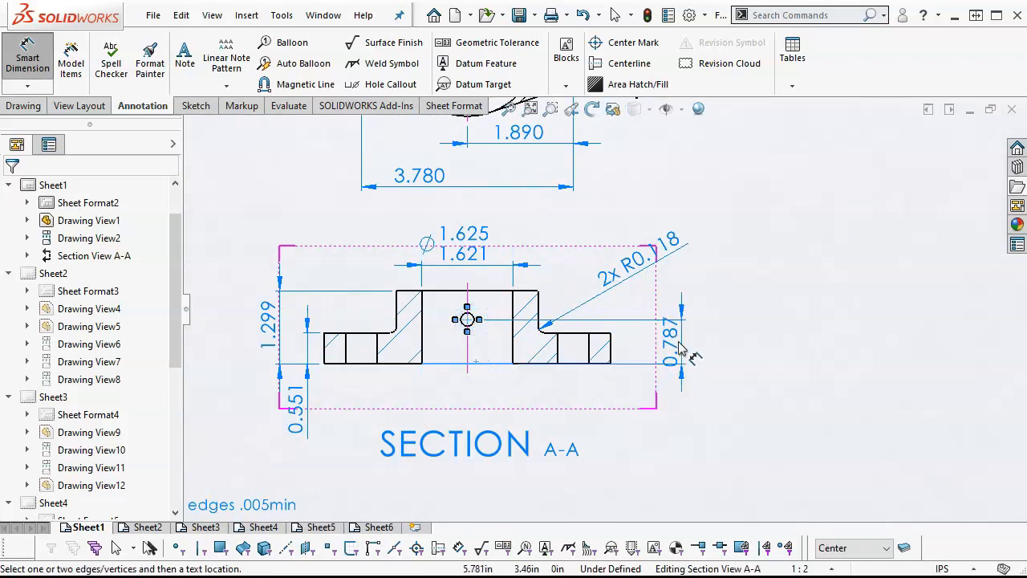
left_click(678, 409)
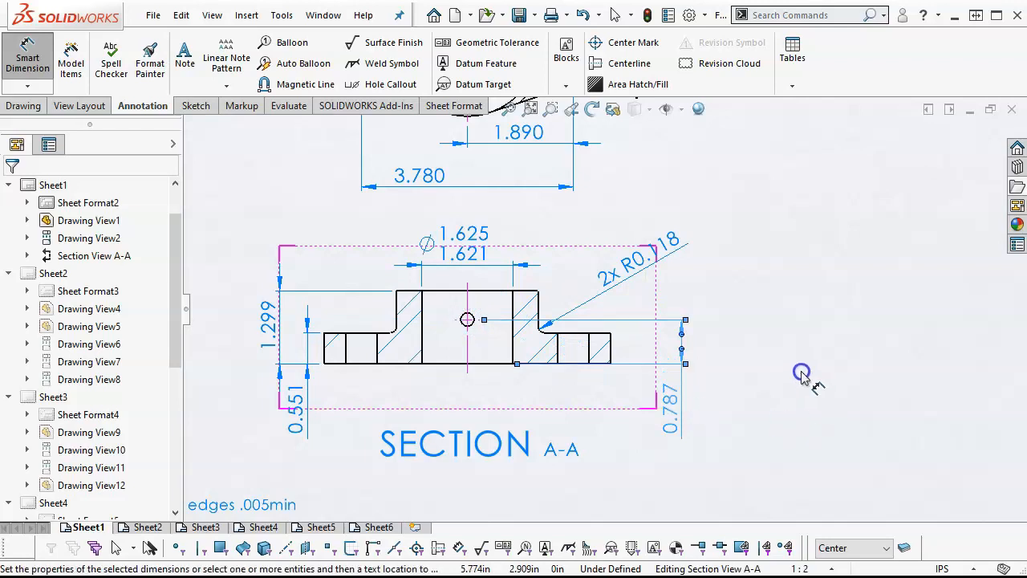
scroll(774, 345, "up", 5)
scroll(719, 289, "down", 3)
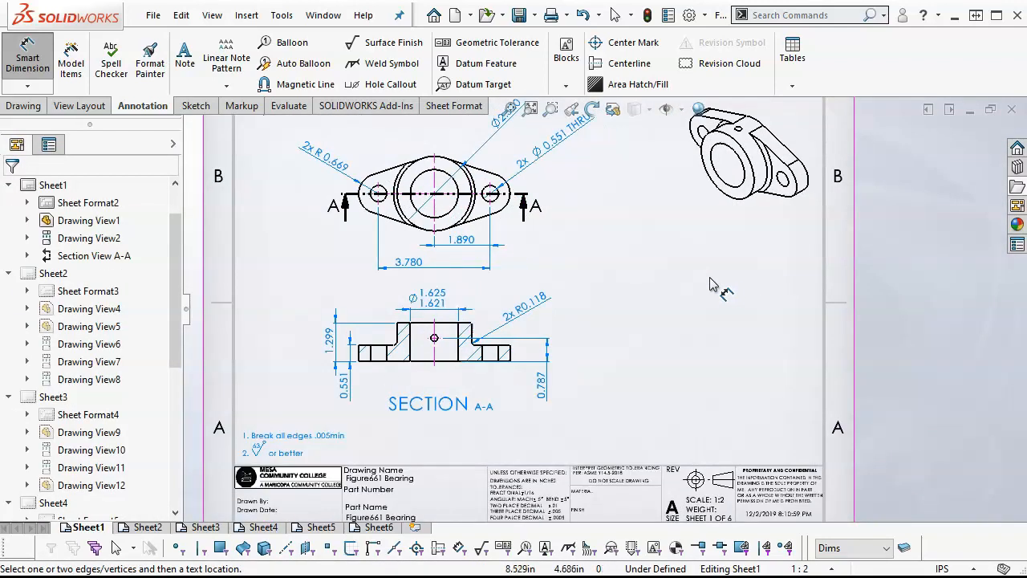
left_click(509, 109)
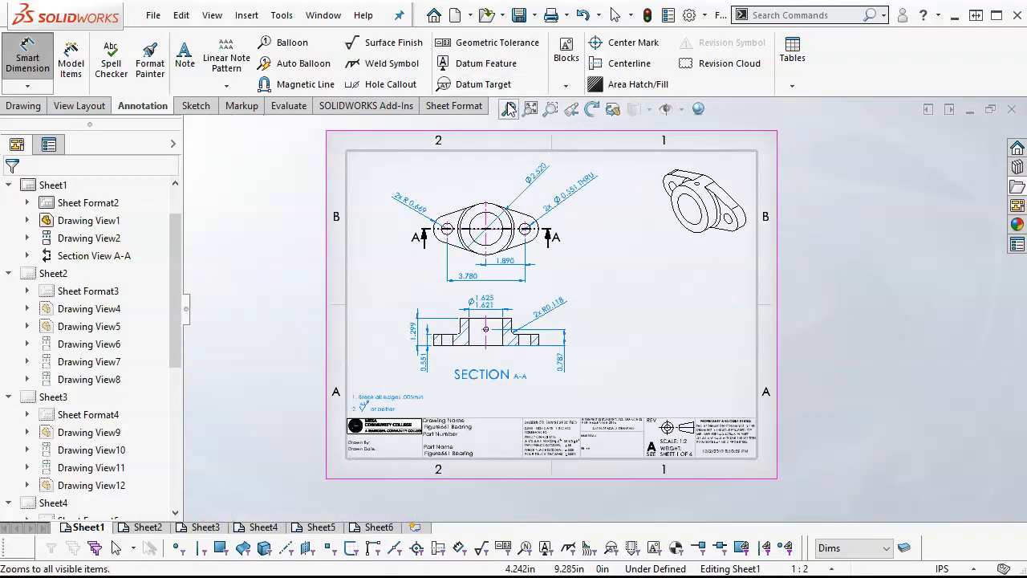
left_click(530, 108)
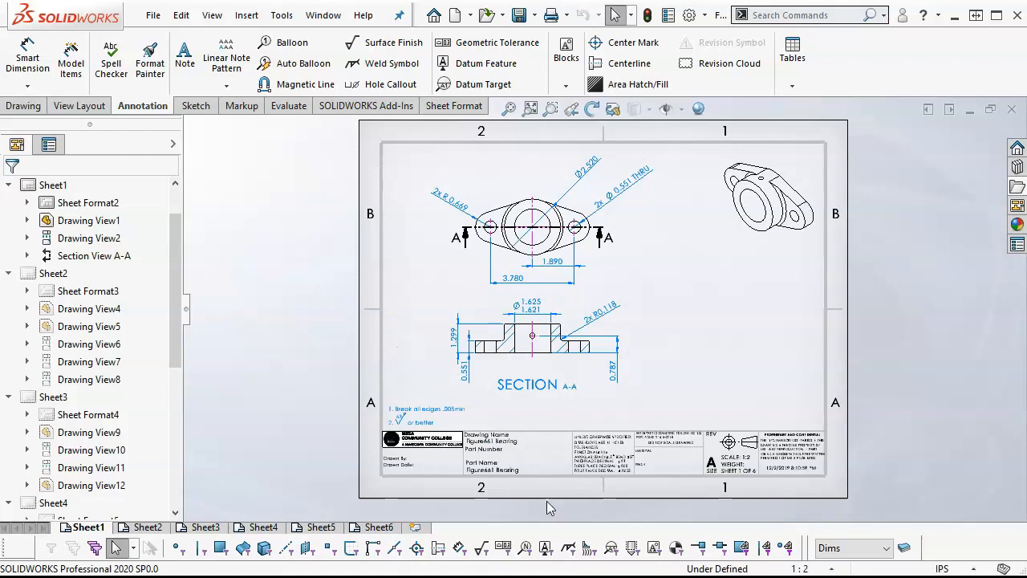
- Save the drawing as Figure661-66.SLDDRW in the T2x Parts folder, updating the views before saving and saving all modified components
scroll(530, 473, "down", 6)
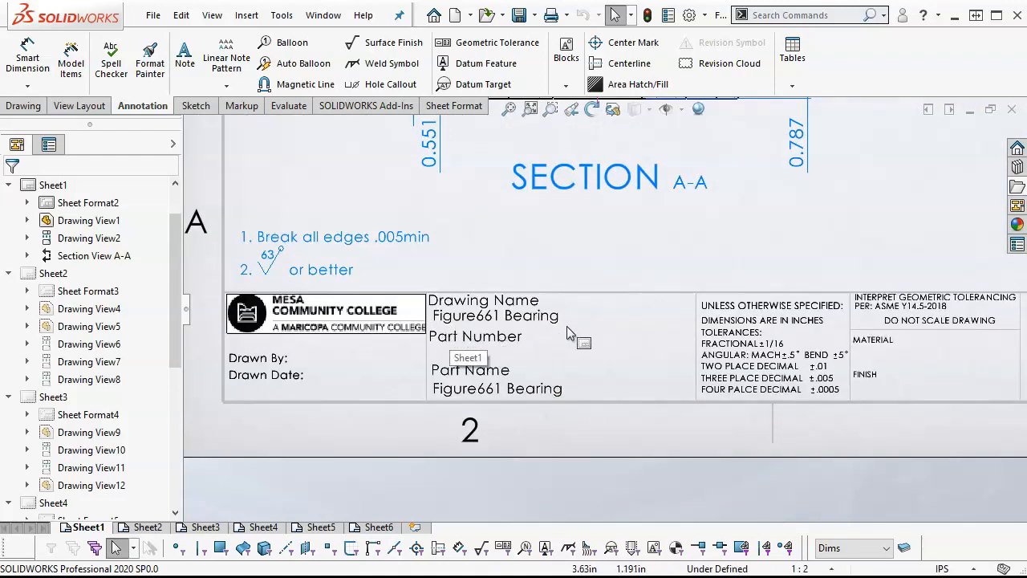
scroll(565, 323, "up", 10)
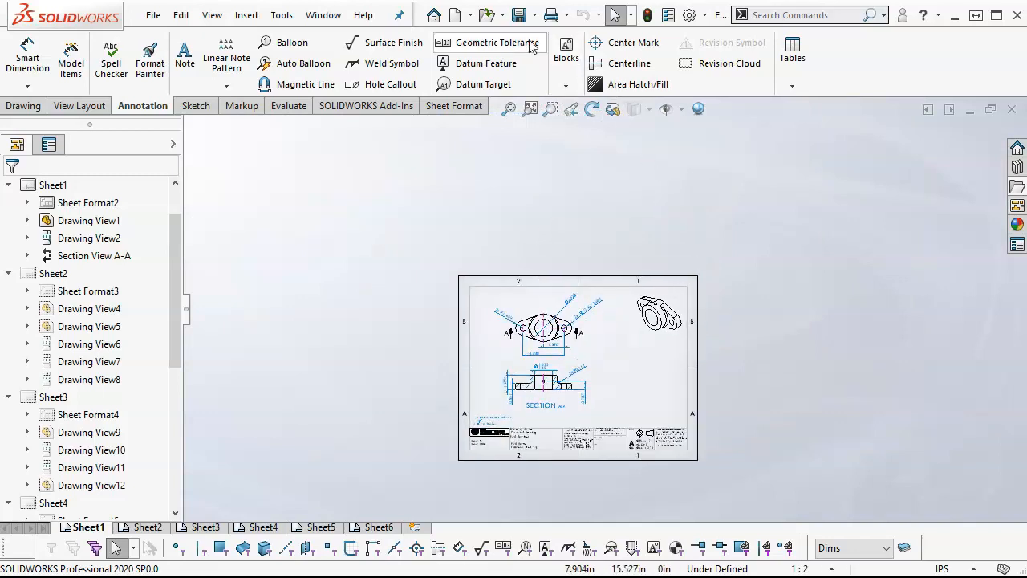
left_click(534, 15)
left_click(545, 56)
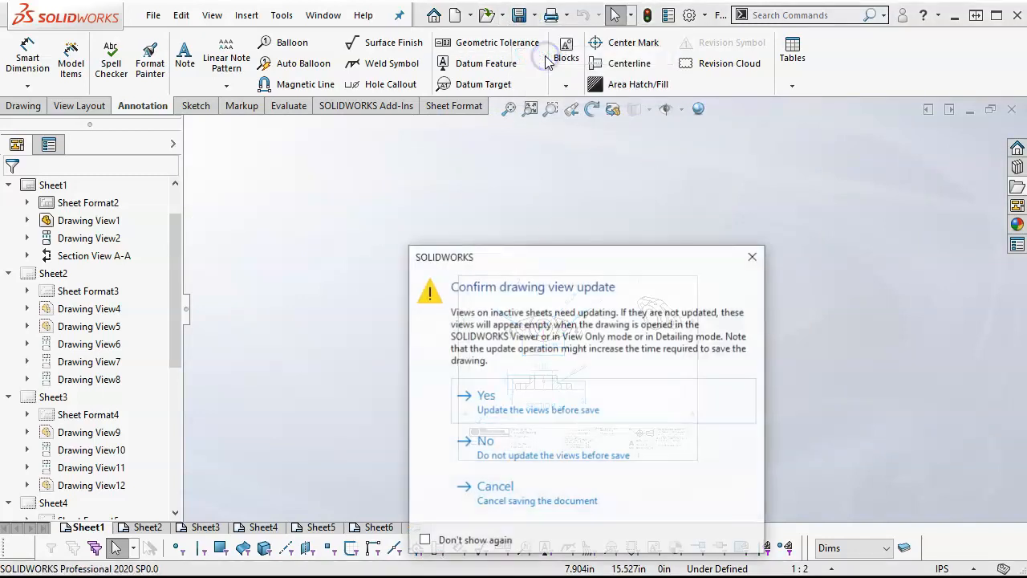
left_click(531, 409)
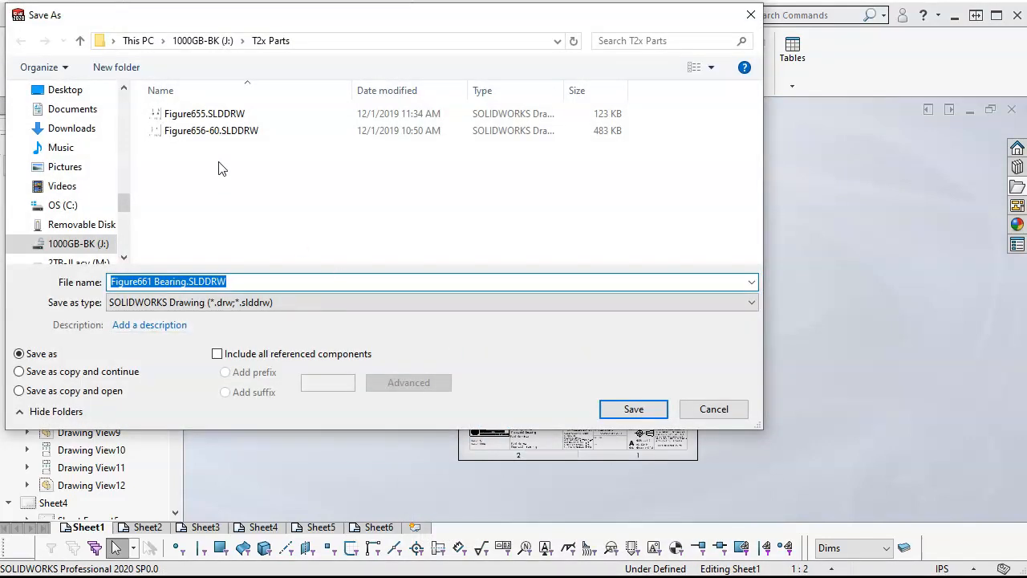
left_click(217, 131)
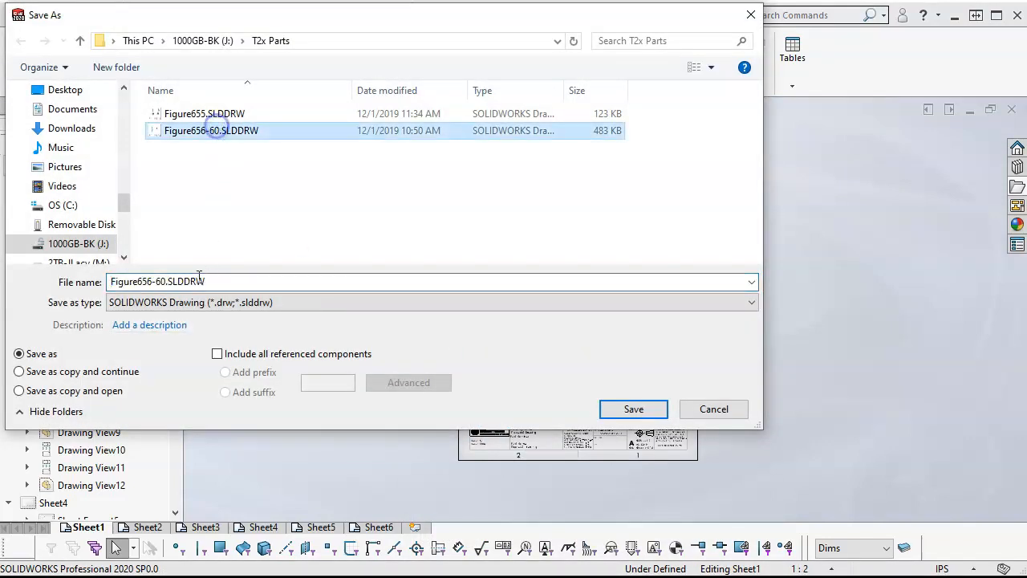
left_click(152, 282)
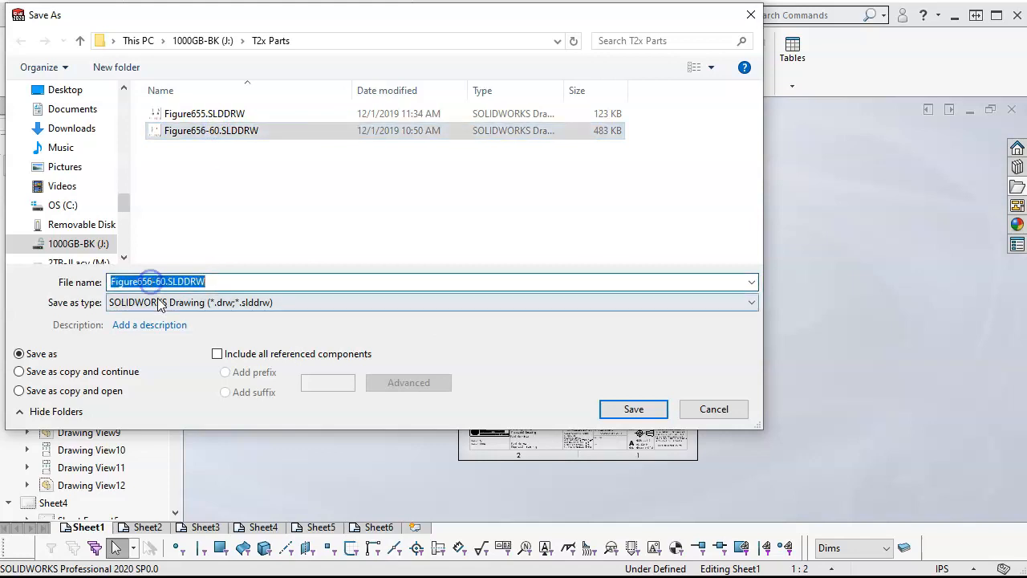
key("BackSpace")
key("BackSpace")
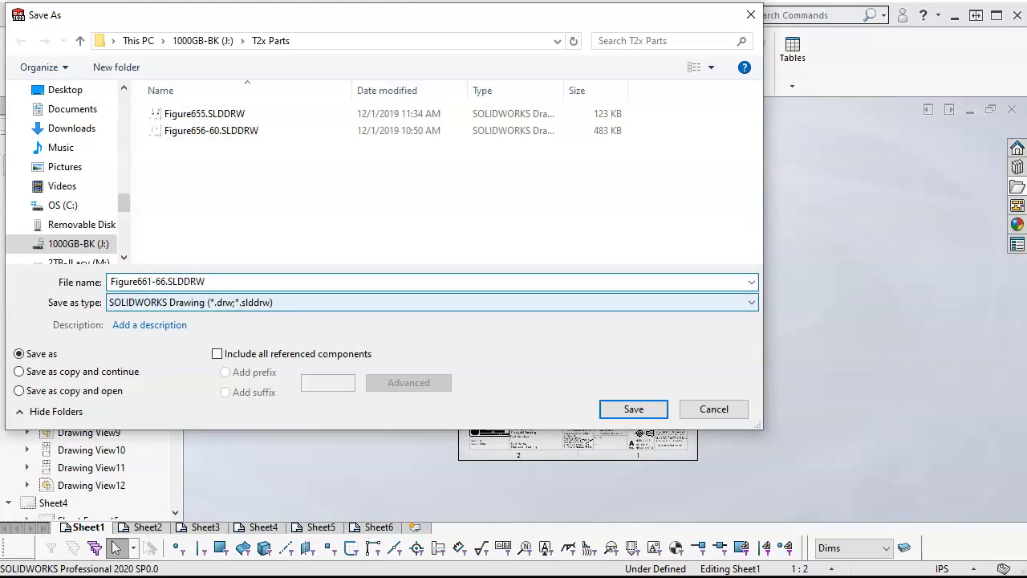
key("Return")
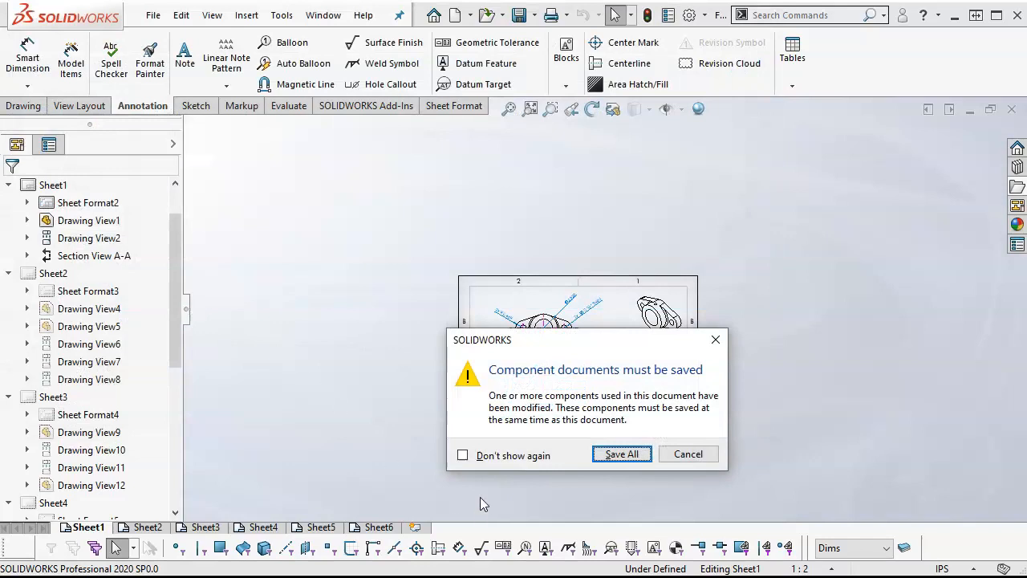
left_click(623, 455)
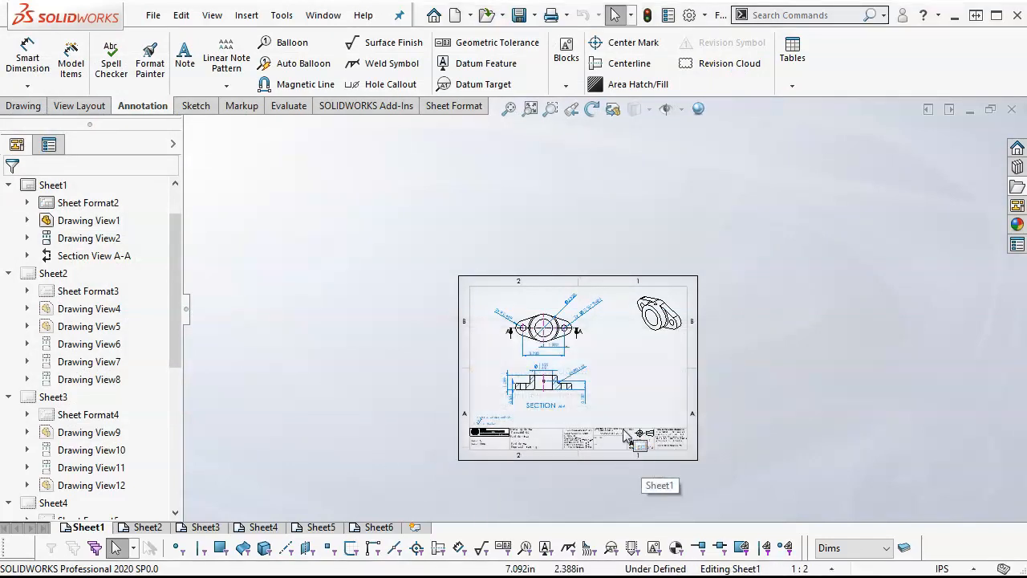
- Open the Figure661 Bearing part from its isometric drawing view
left_click(508, 112)
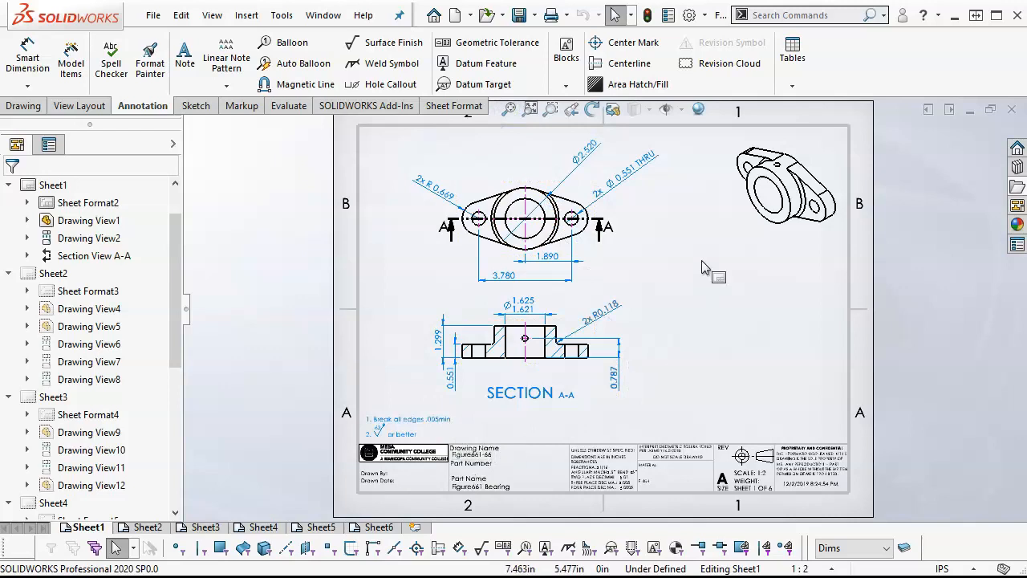
left_click(731, 195)
right_click(732, 195)
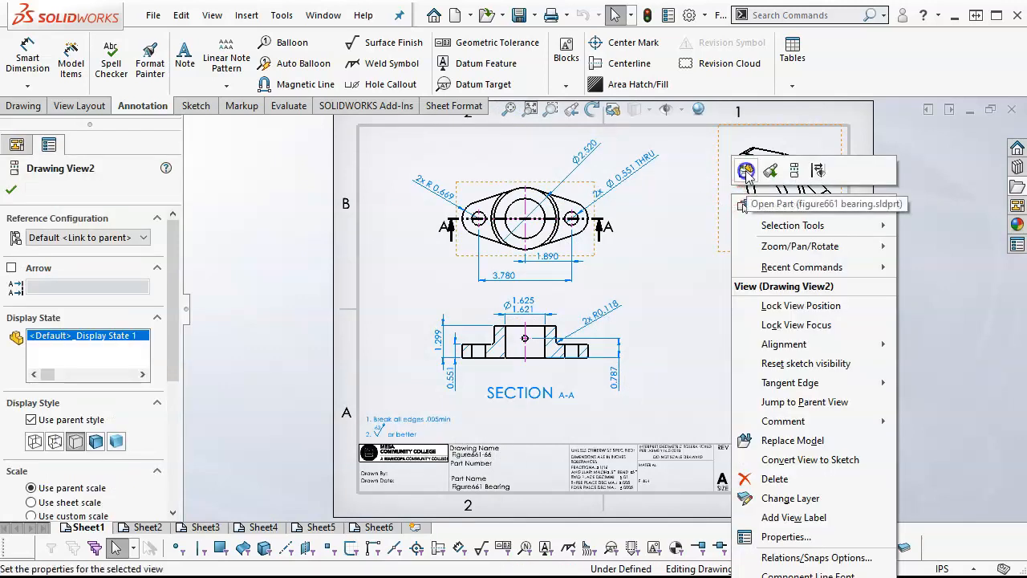
left_click(746, 170)
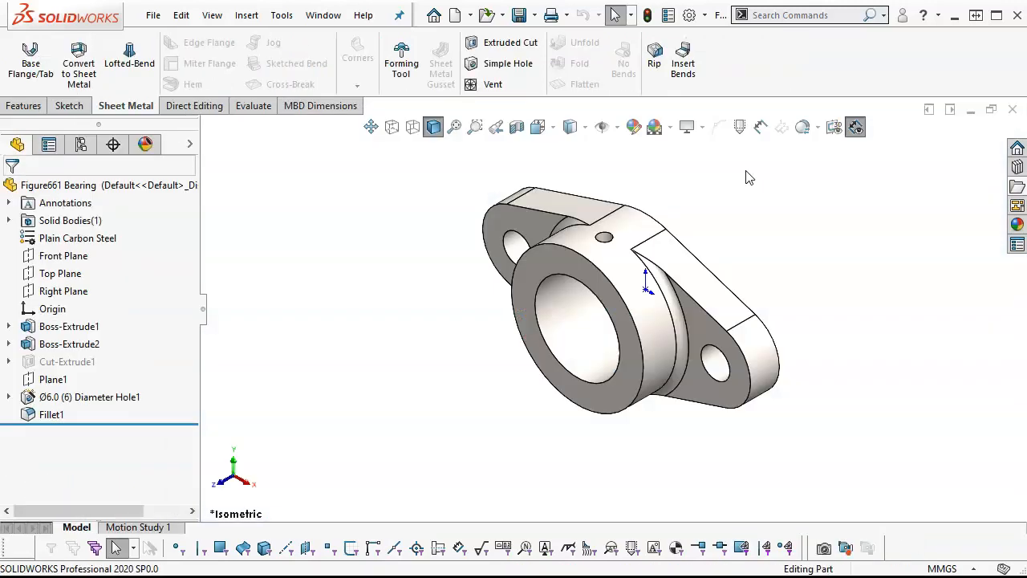
- Set the bearing part's Part Number custom property to FIG-6.61
left_click(1011, 244)
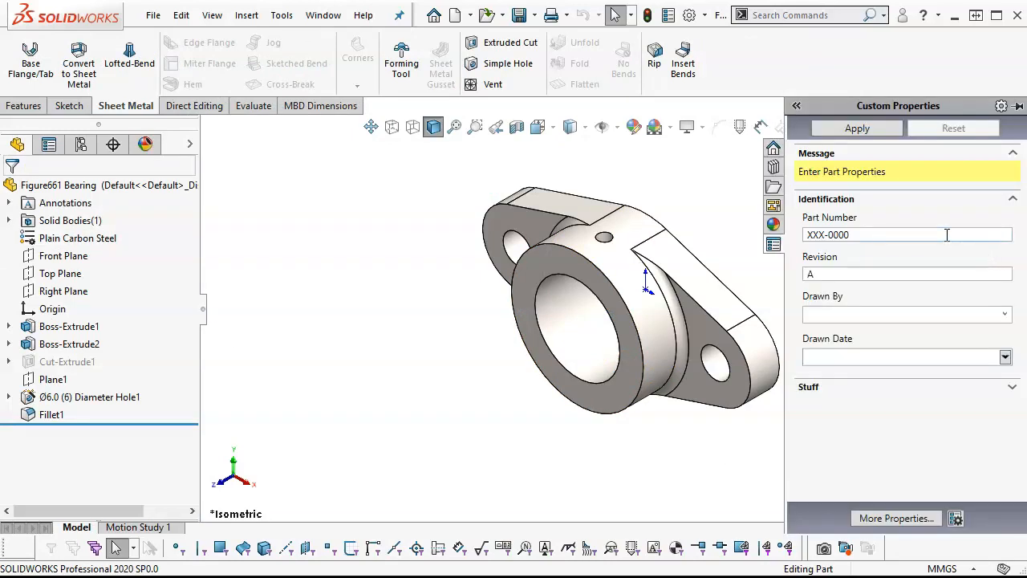
left_click(802, 239)
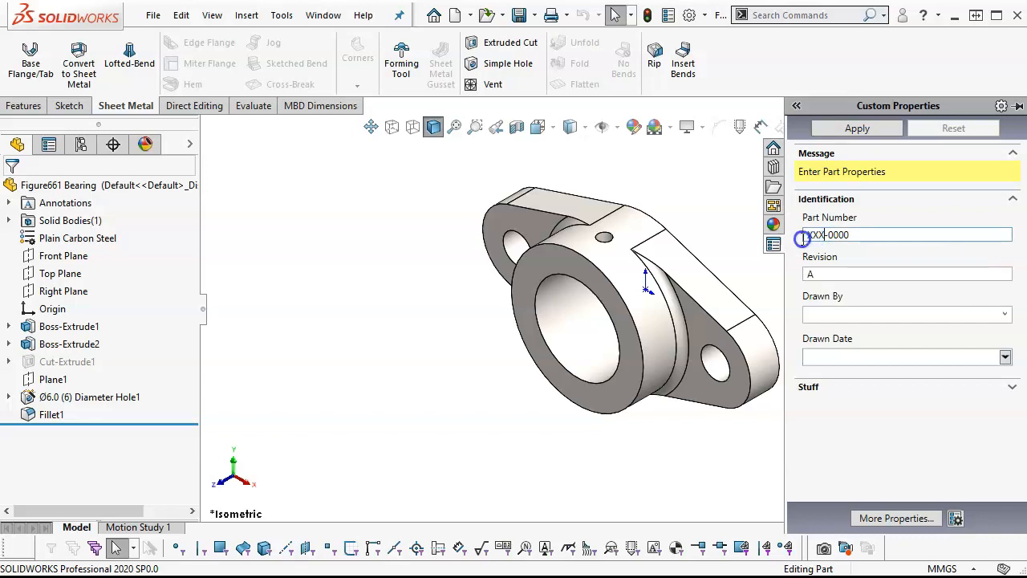
type("FIG-6.61")
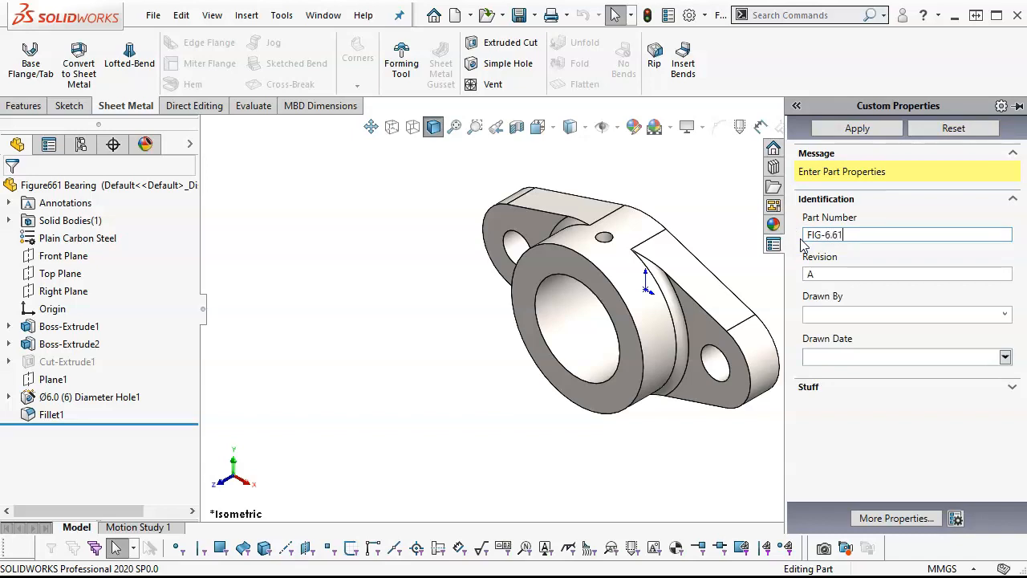
- Set the bearing part's Drawn By property to JL and its Drawn Date to 12/2/2019
key("Tab")
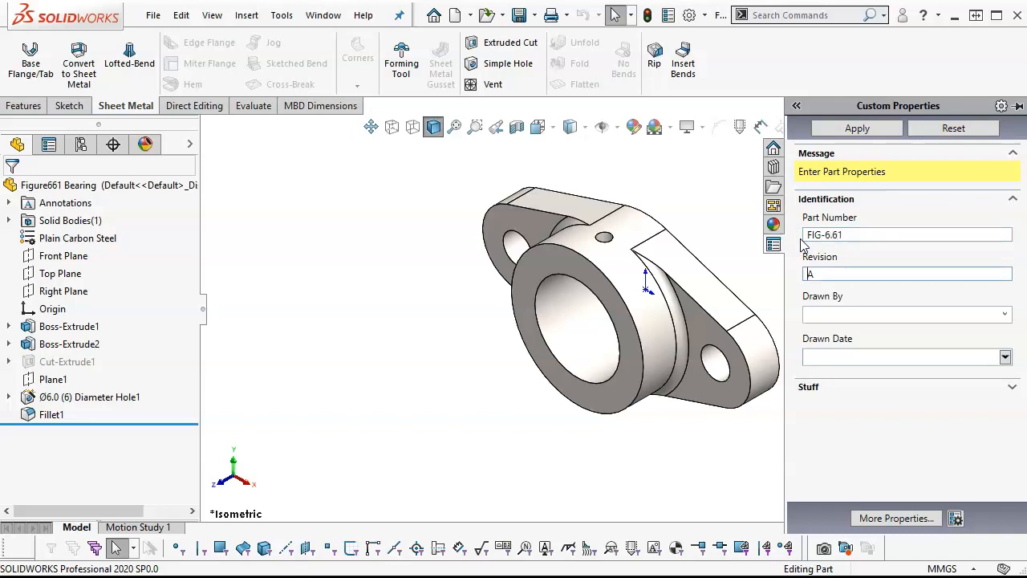
left_click(1004, 315)
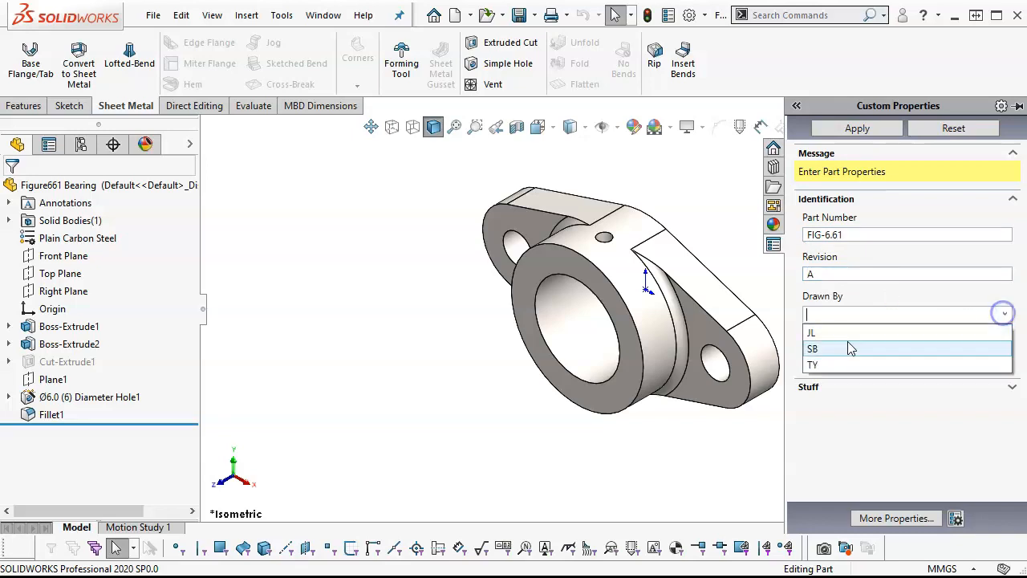
left_click(830, 333)
left_click(1006, 357)
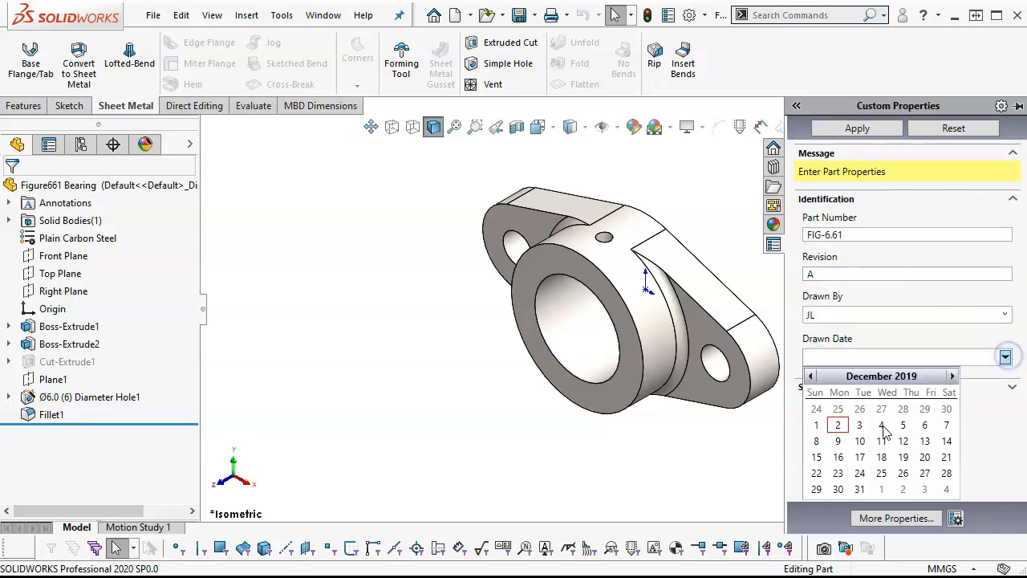
left_click(837, 427)
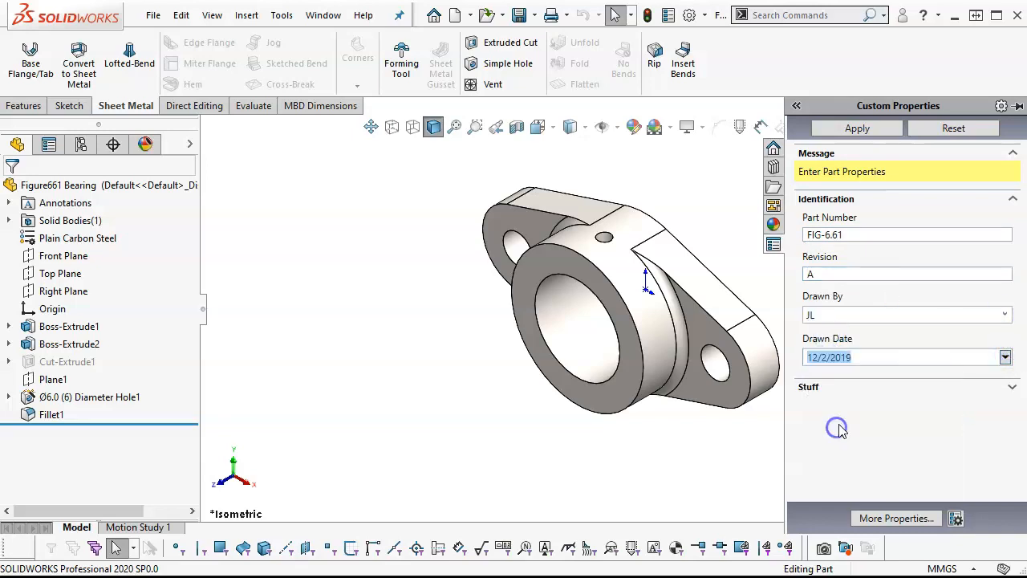
- Set the bearing's Finish property to RAW, apply the properties and close the part to return to the drawing
left_click(1012, 388)
left_click(1004, 467)
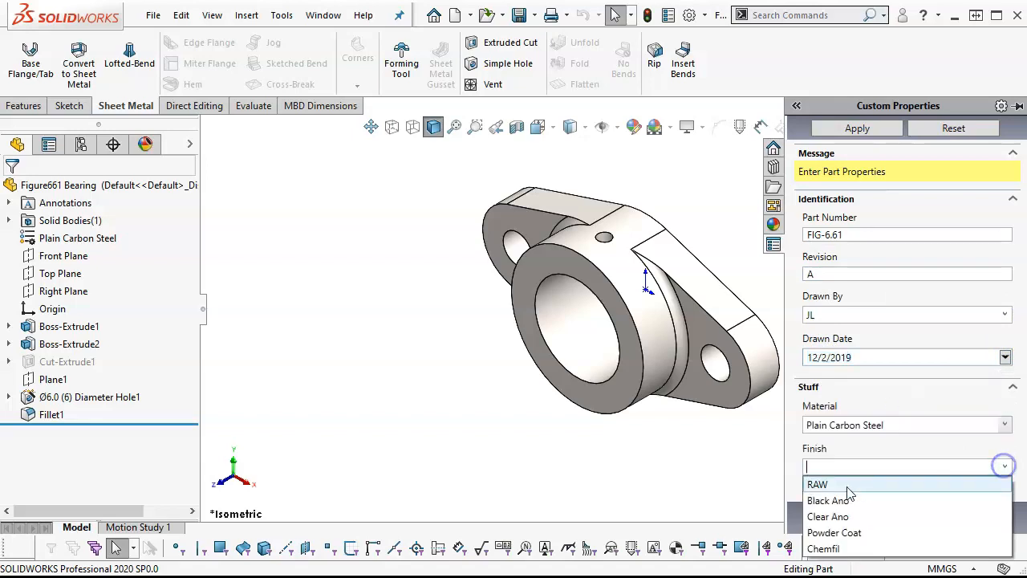
left_click(834, 485)
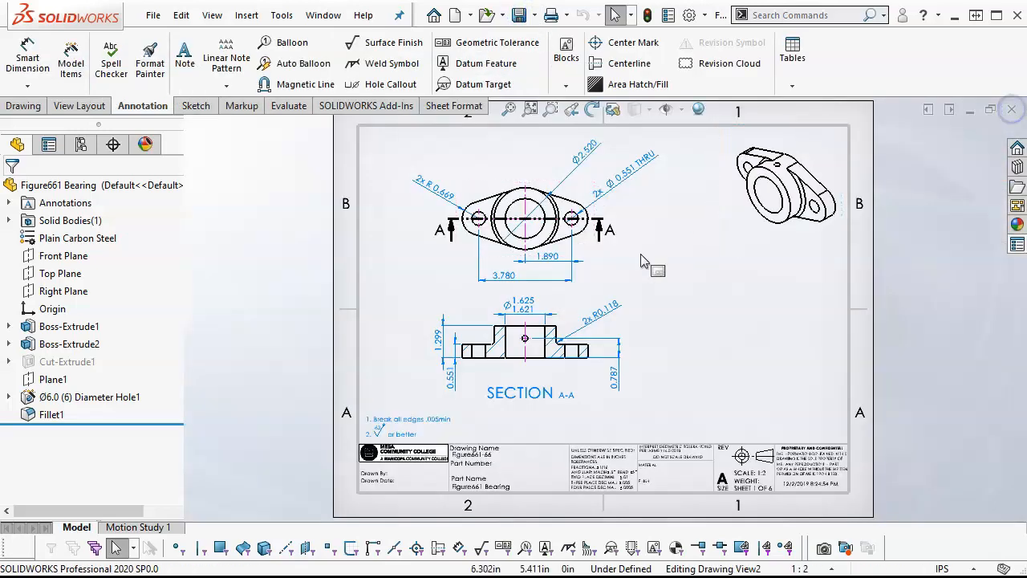
left_click(1013, 110)
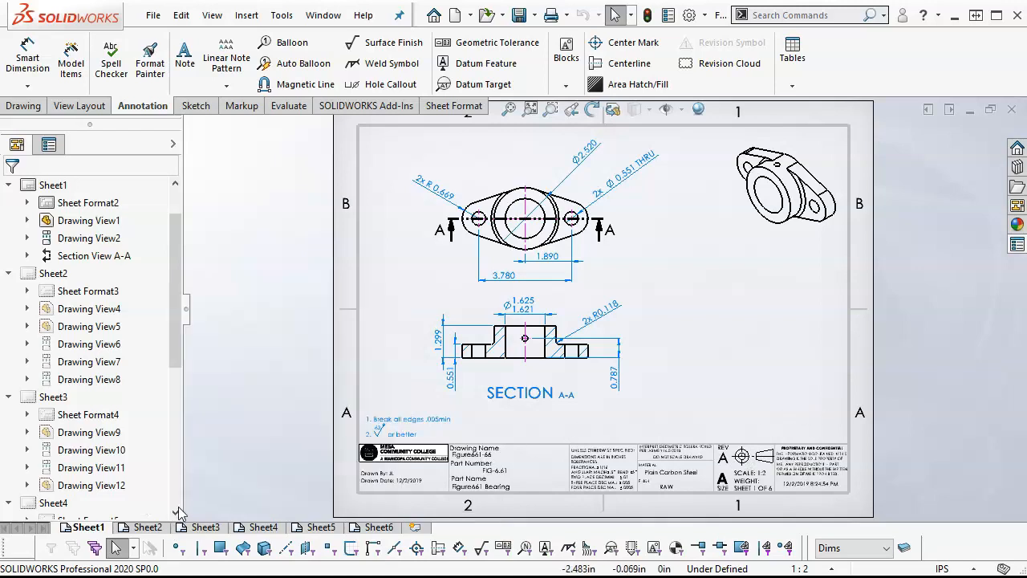
- Examine the Holder Clip's flat pattern, bend notes and formed views on Sheet2
left_click(152, 528)
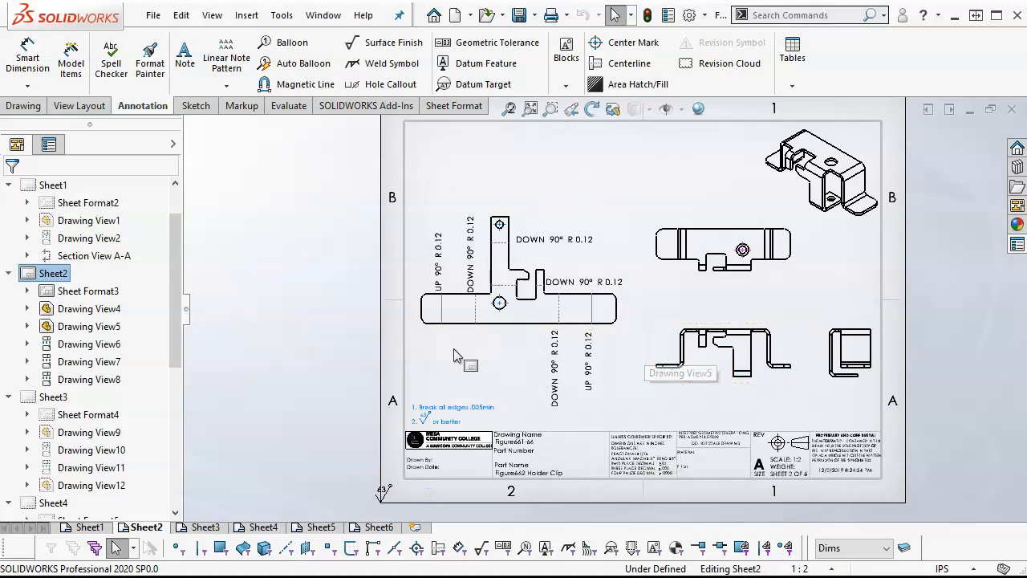
scroll(525, 303, "down", 1)
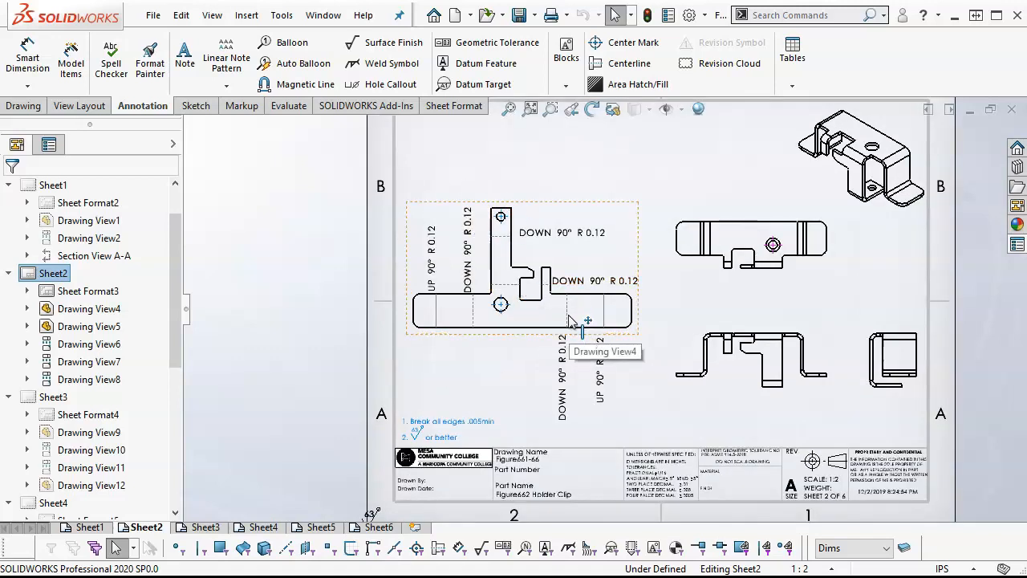
scroll(538, 299, "down", 1)
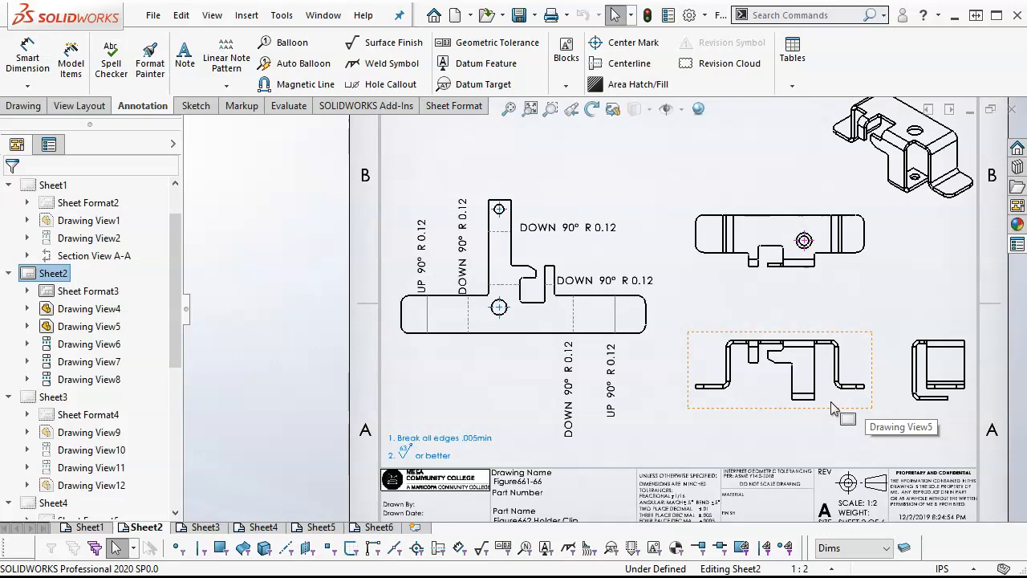
scroll(820, 270, "up", 2)
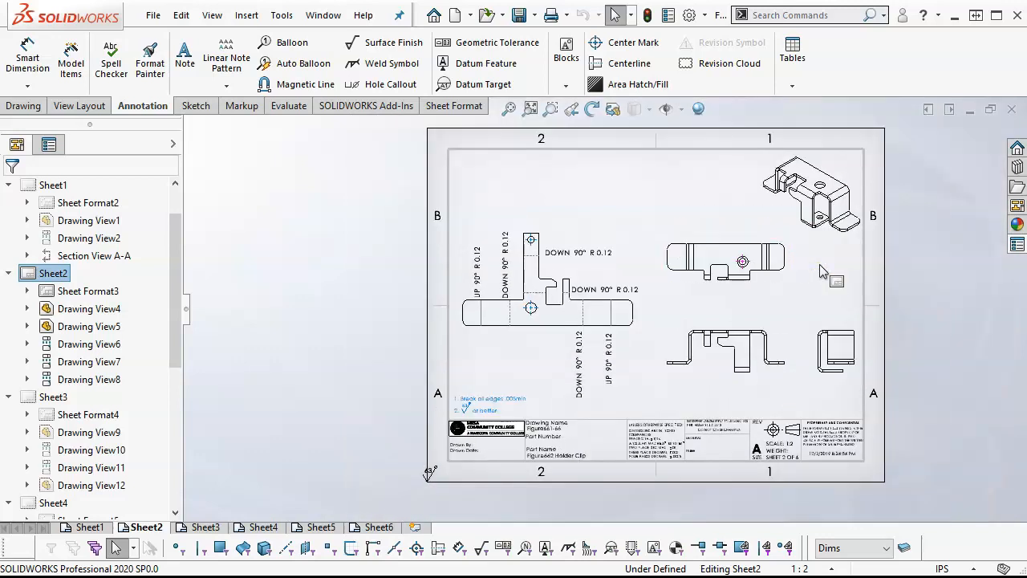
scroll(758, 170, "down", 1)
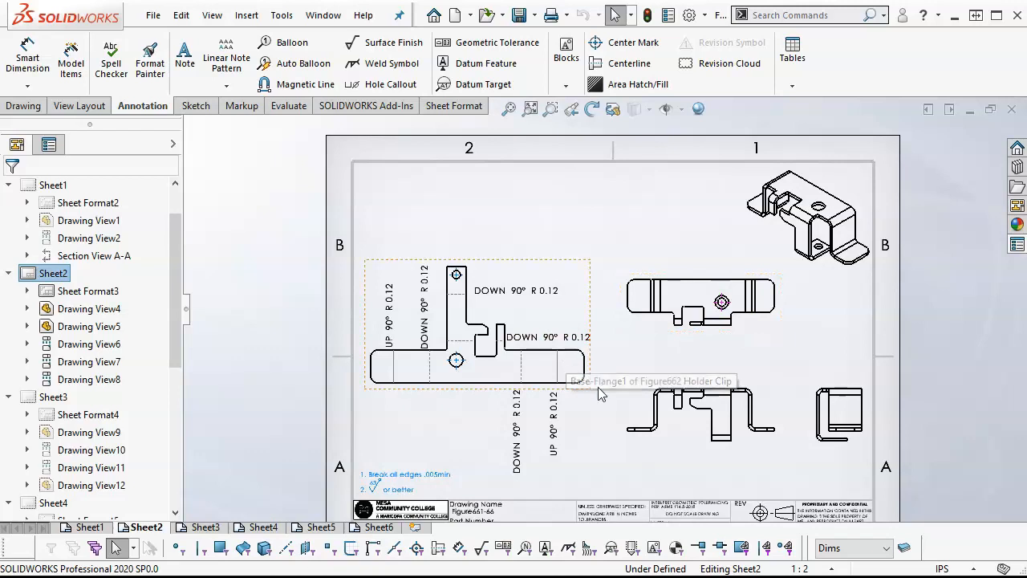
scroll(598, 393, "up", 1)
scroll(618, 444, "down", 1)
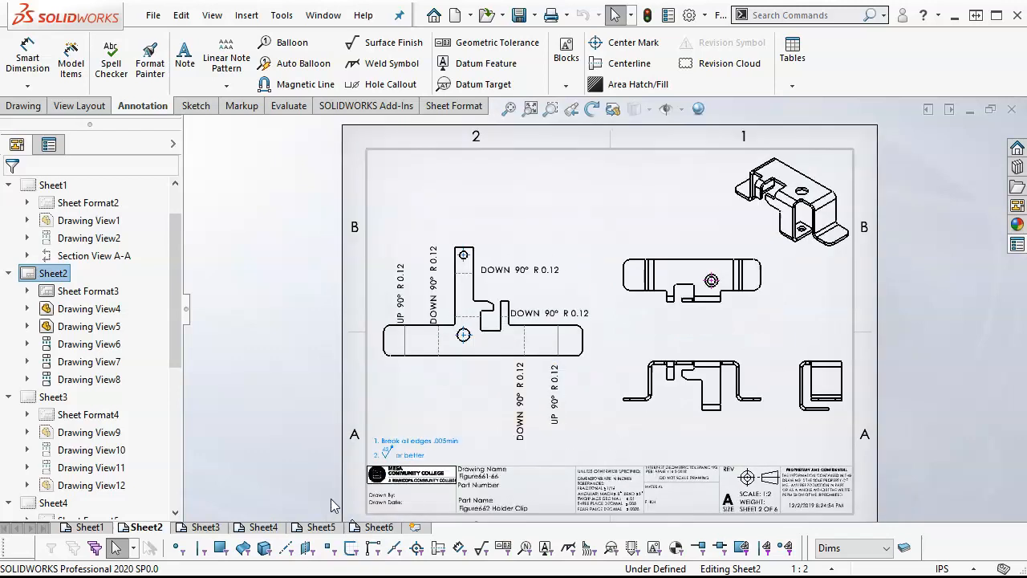
- Open Sheet3 with the Cam views and set its sheet scale to 1:2
left_click(205, 528)
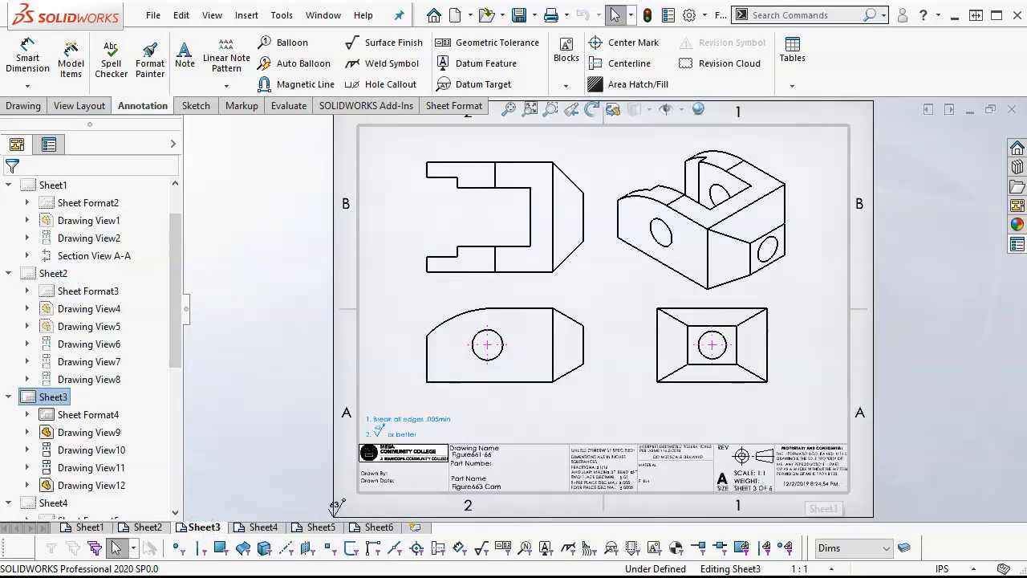
left_click(834, 569)
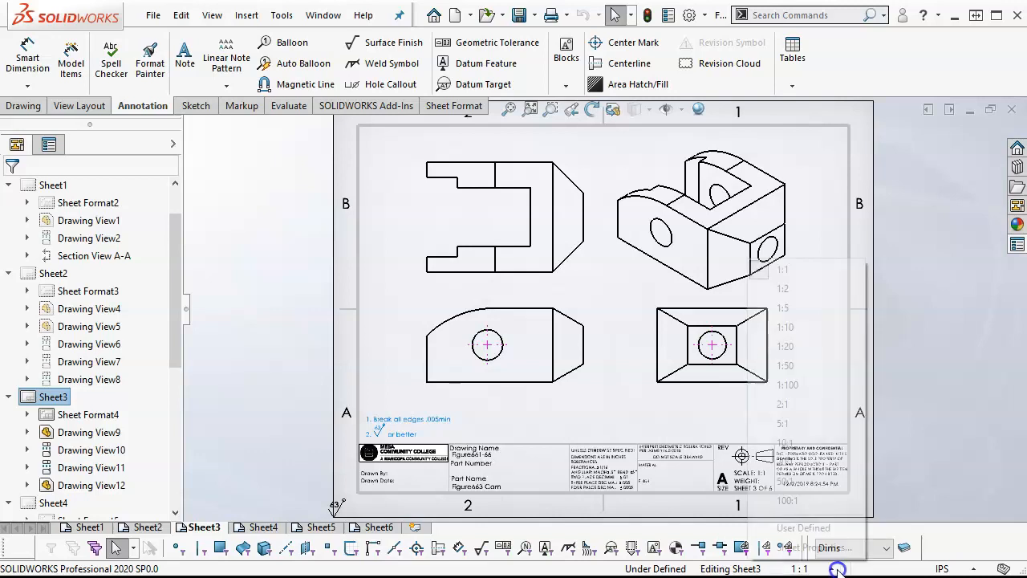
left_click(783, 289)
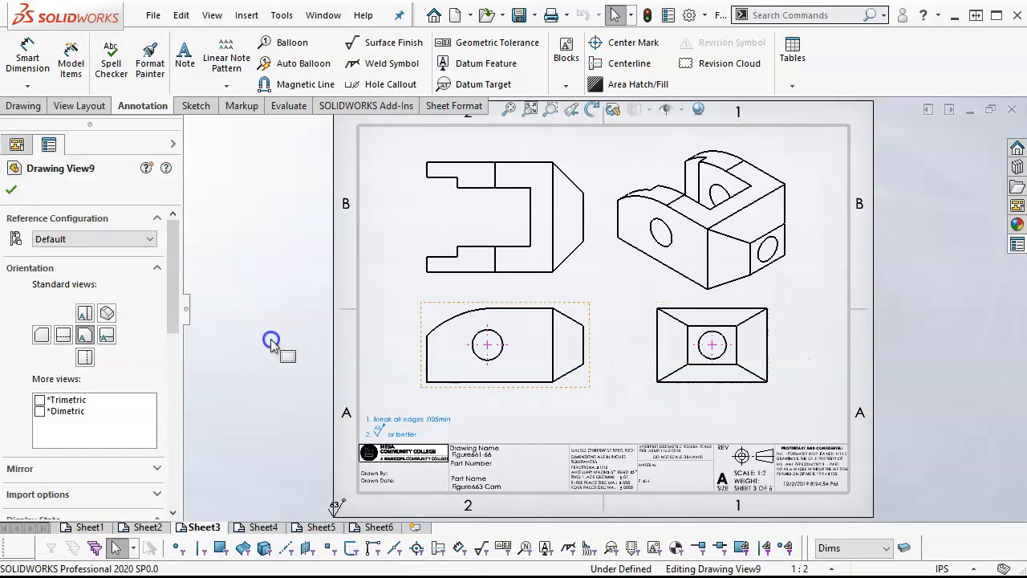
- Make the Cam's front and isometric views use the sheet scale, then move the isometric toward the corner and the front view slightly upward
left_click_drag(178, 310, 163, 431)
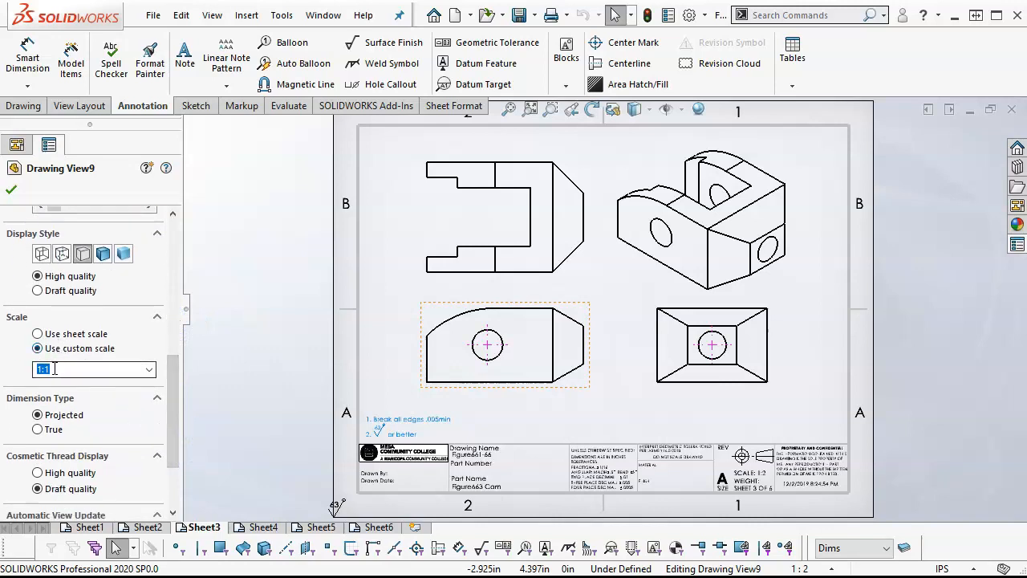
left_click(37, 334)
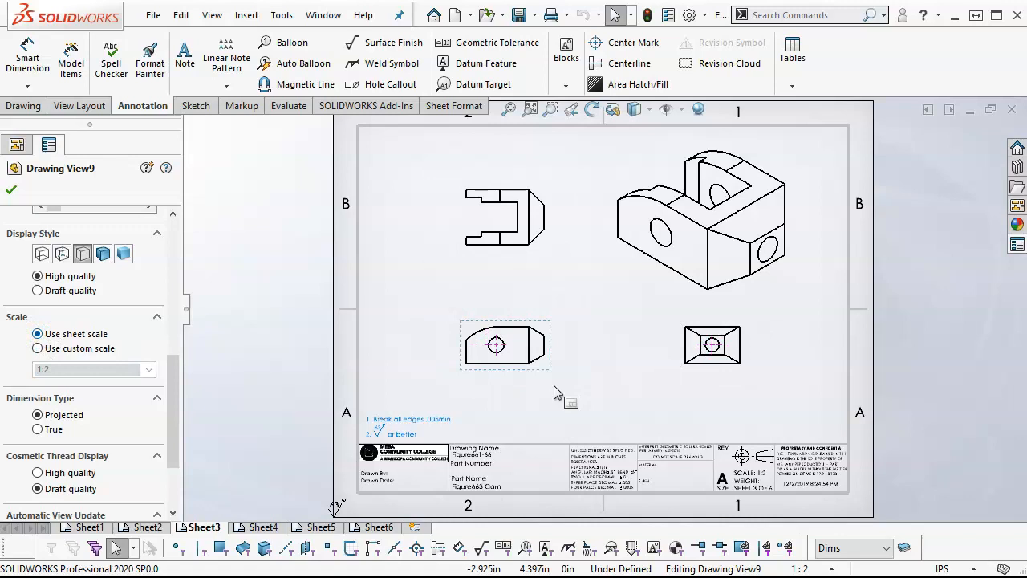
left_click(644, 281)
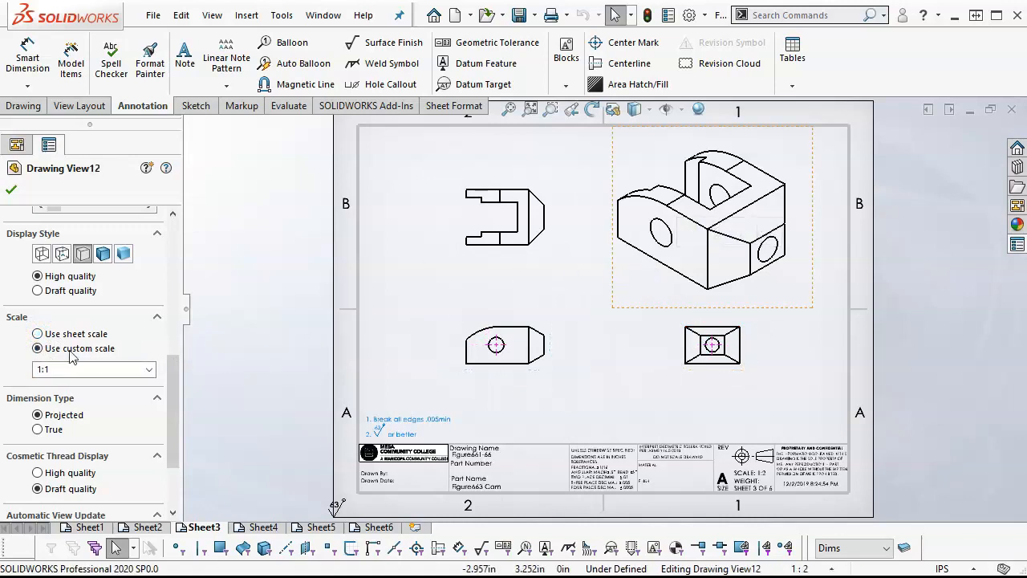
left_click(37, 333)
left_click_drag(716, 267, 776, 238)
mouse_move(555, 331)
left_mouse_down()
mouse_move(591, 310)
mouse_move(583, 339)
mouse_move(570, 332)
left_mouse_up()
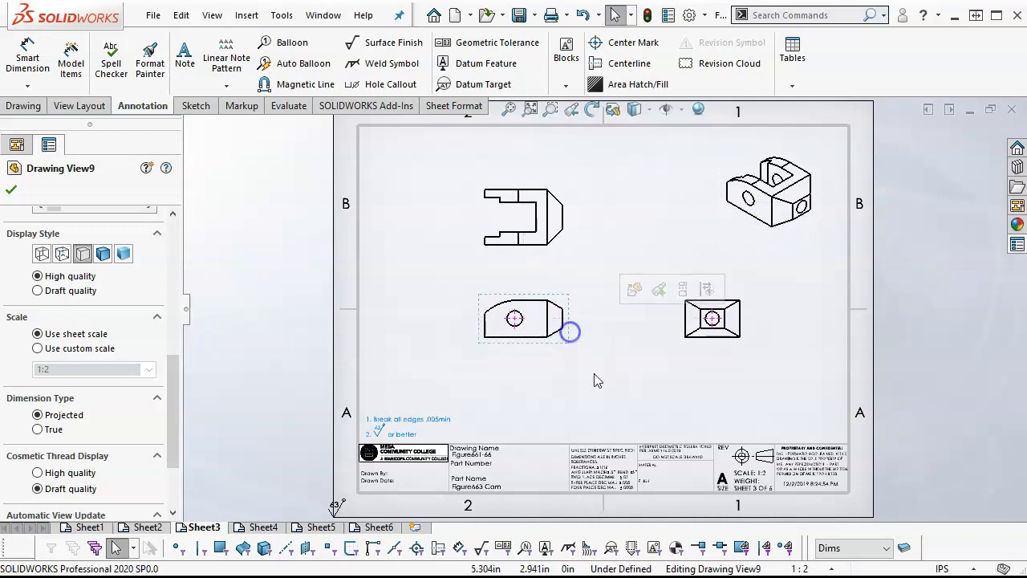
- Set Sheet3's scale to 3:4 in the sheet properties and move the Cam's front view closer to the title block
right_click(596, 338)
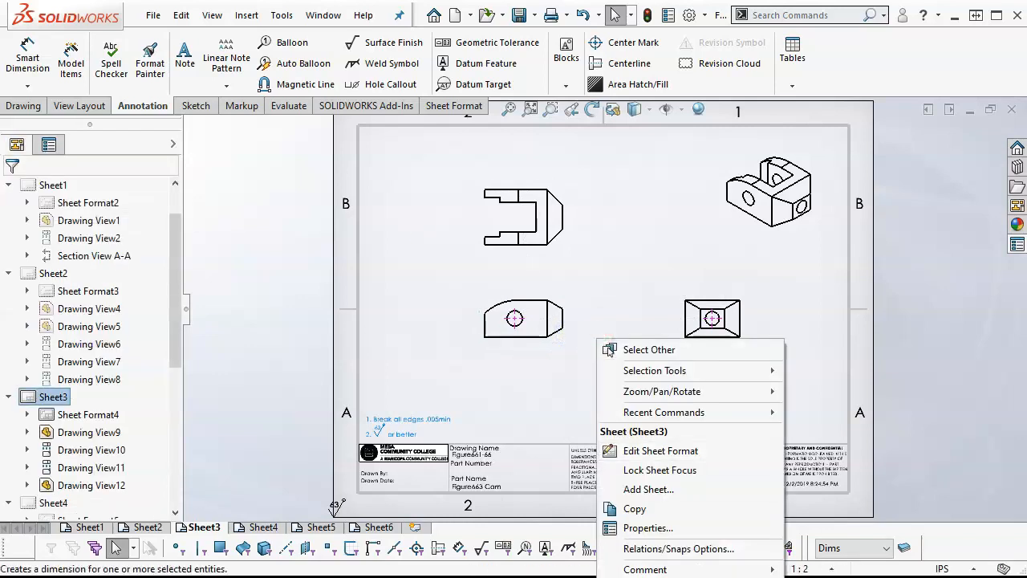
left_click(647, 526)
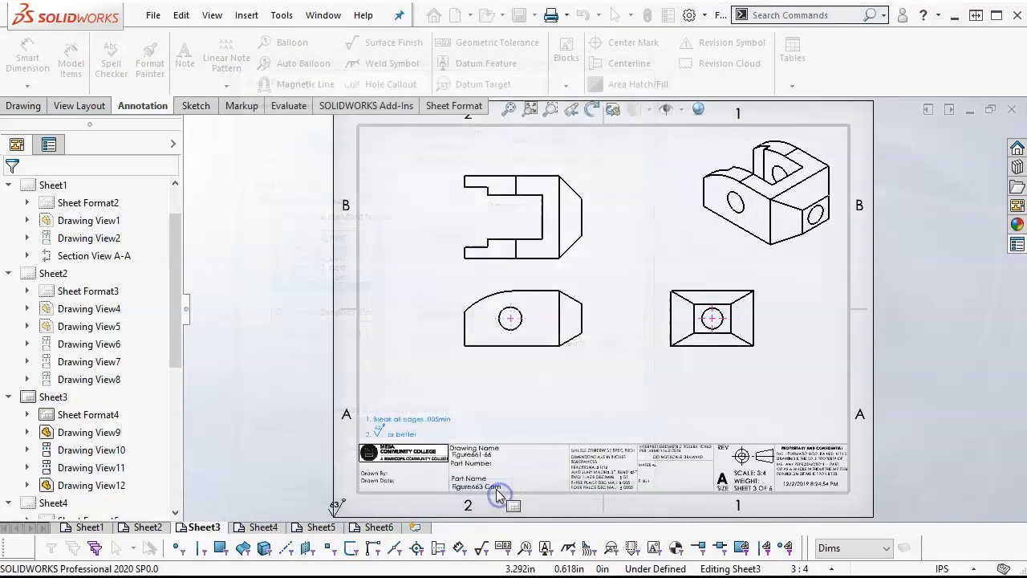
left_click_drag(582, 360, 574, 384)
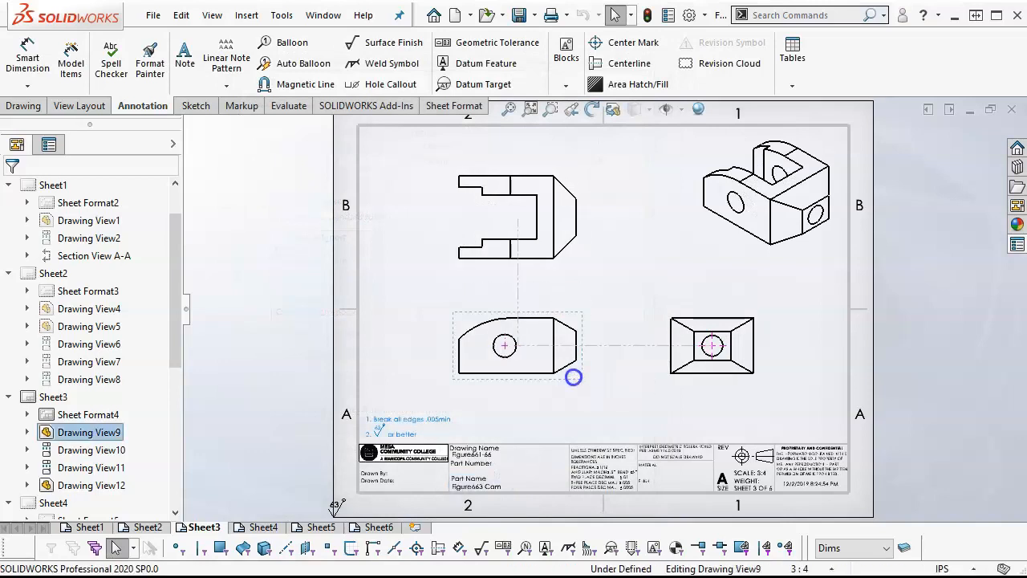
- Give the Cam's isometric view on Sheet3 a custom scale of 1:2
left_click_drag(172, 281, 173, 427)
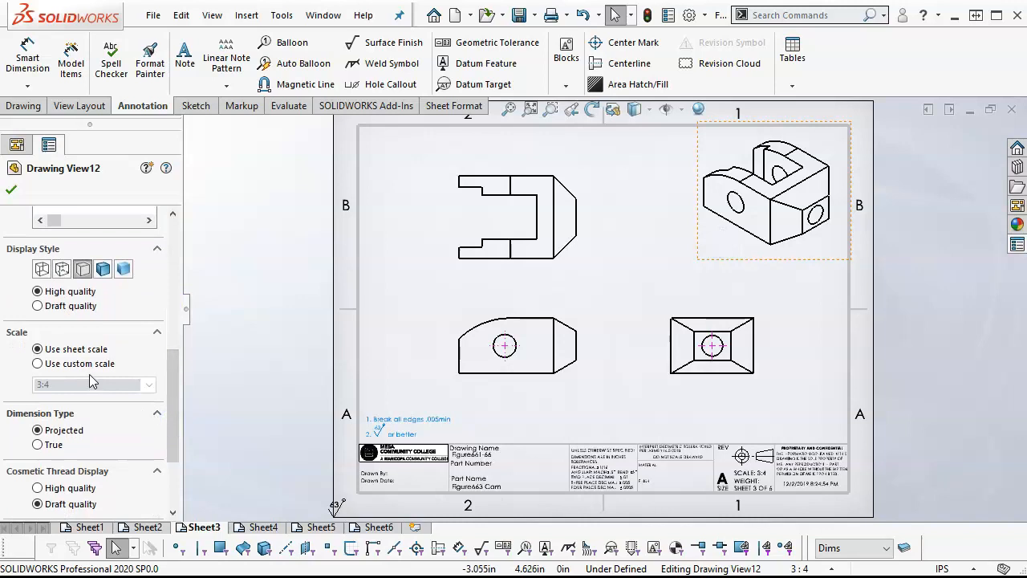
left_click(37, 365)
left_click(149, 386)
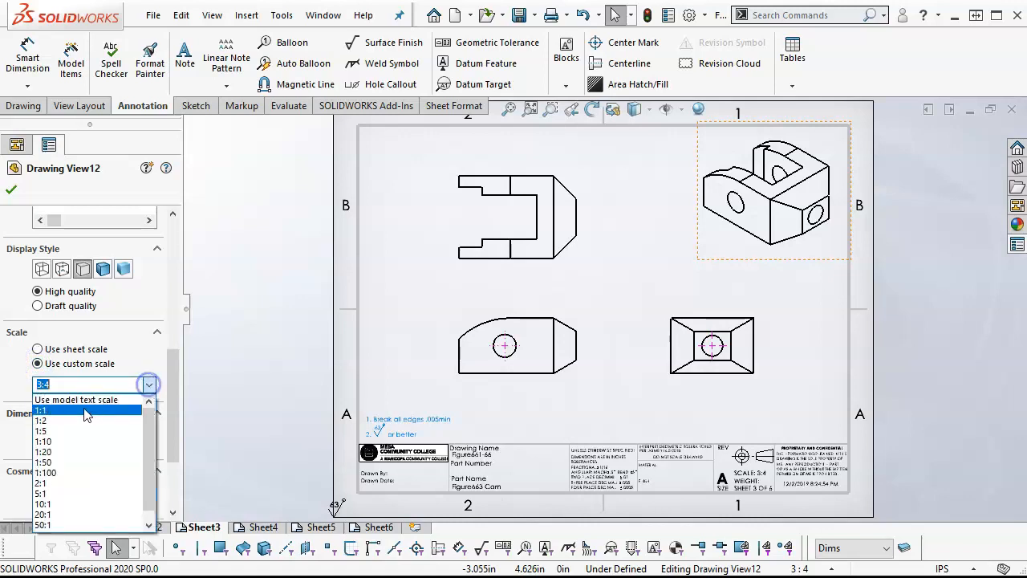
left_click(67, 420)
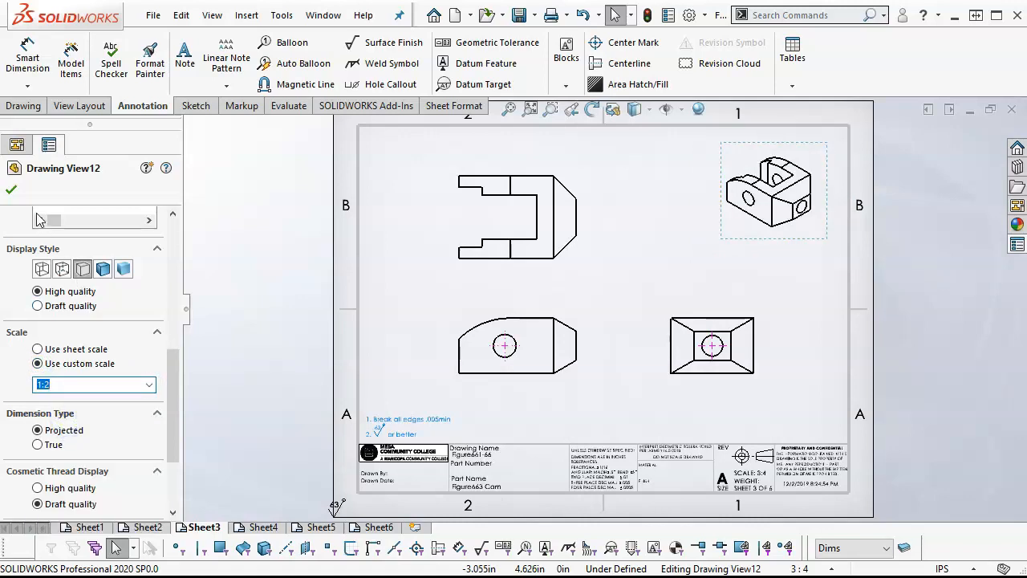
left_click(10, 192)
left_click(658, 273)
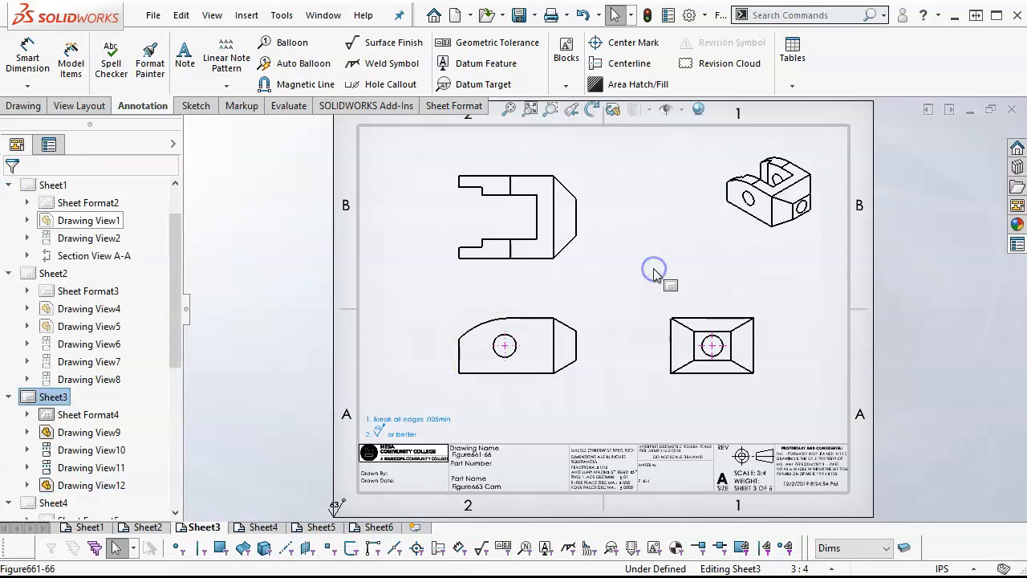
- Dimension the overall height and width of the Cam's side view, placing the height on its left and the width below
left_click(36, 64)
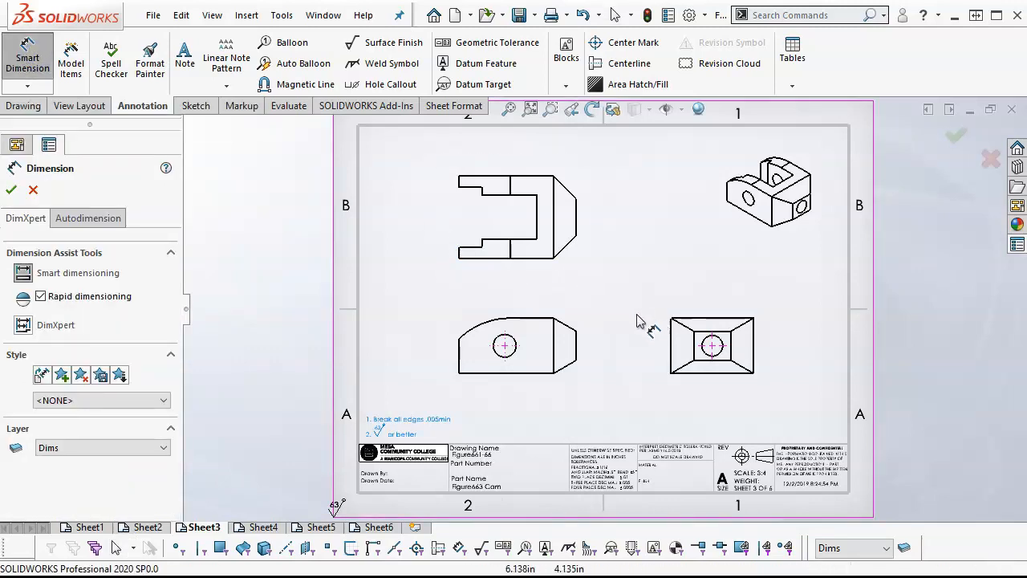
left_click(672, 356)
left_click(692, 372)
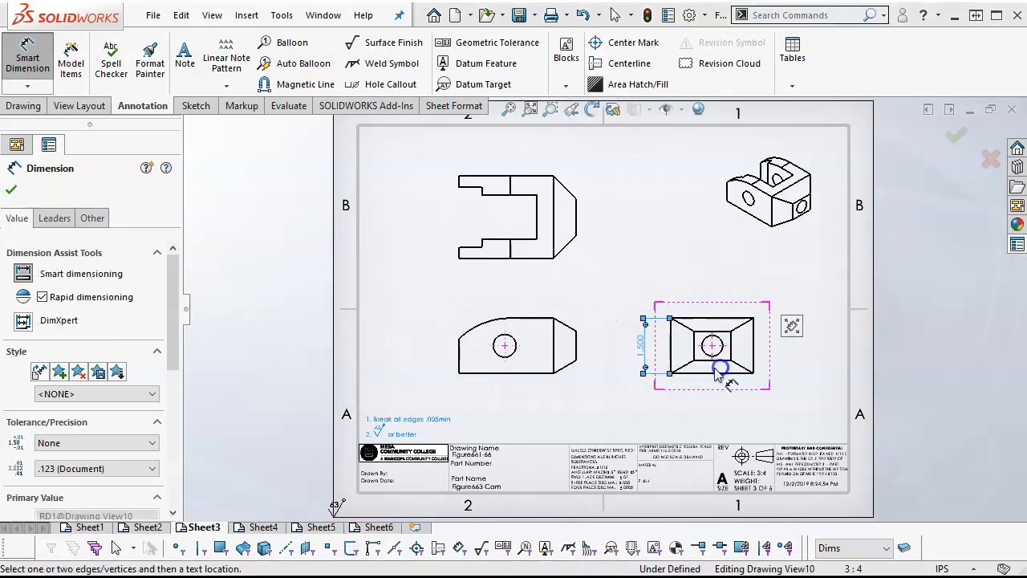
left_click(708, 408)
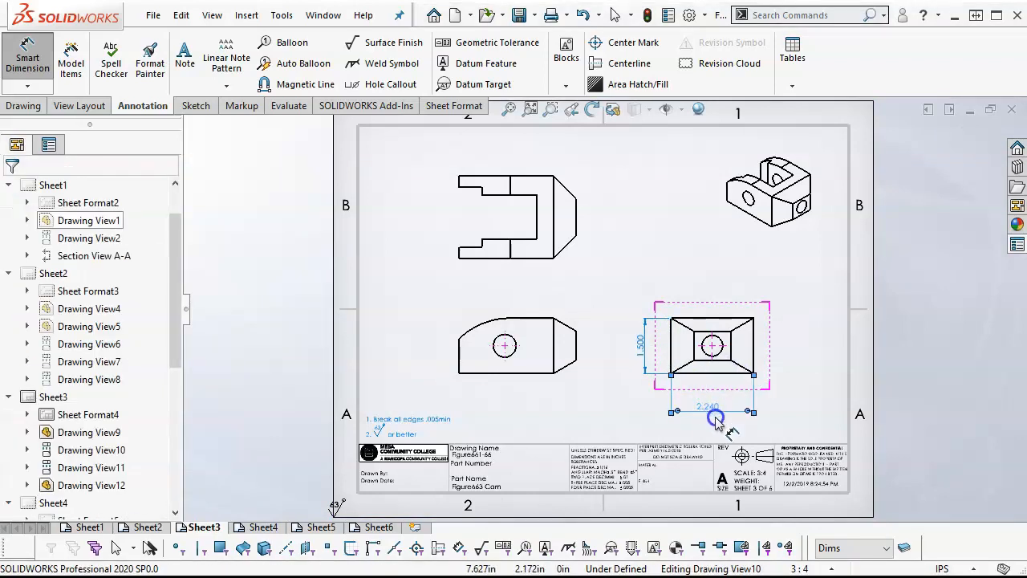
left_click(728, 376)
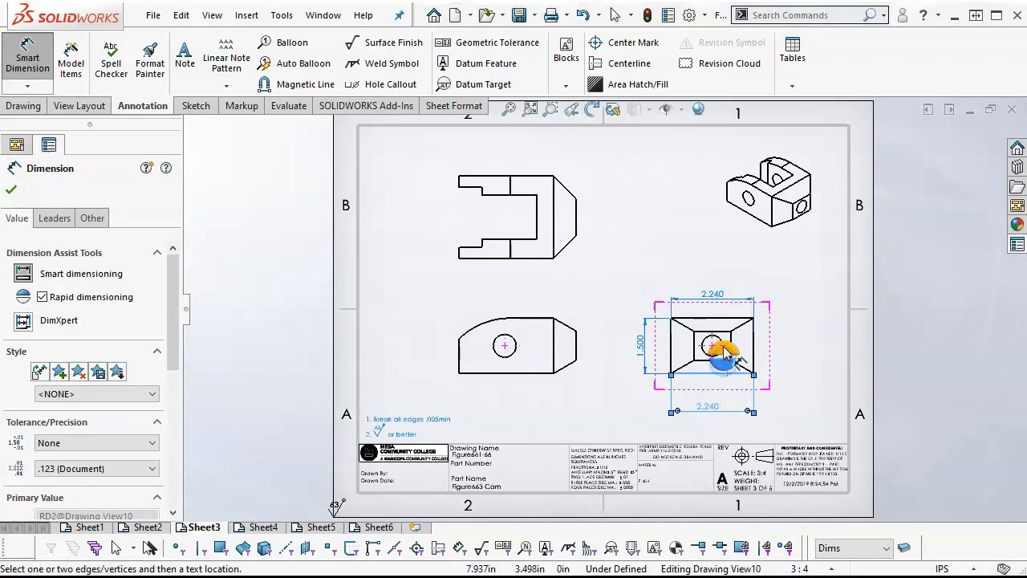
left_click(724, 350)
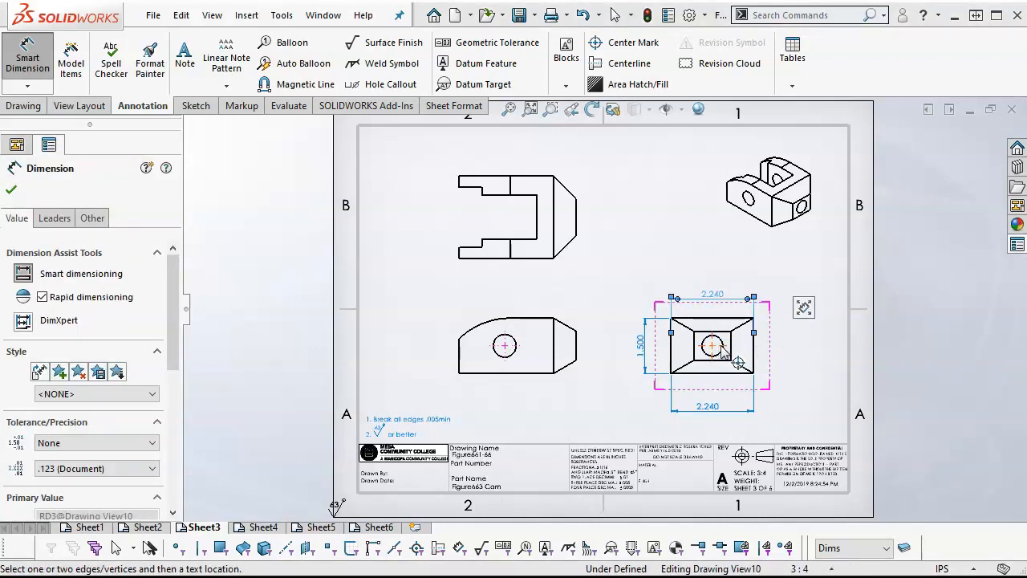
key("Escape")
right_click(787, 326)
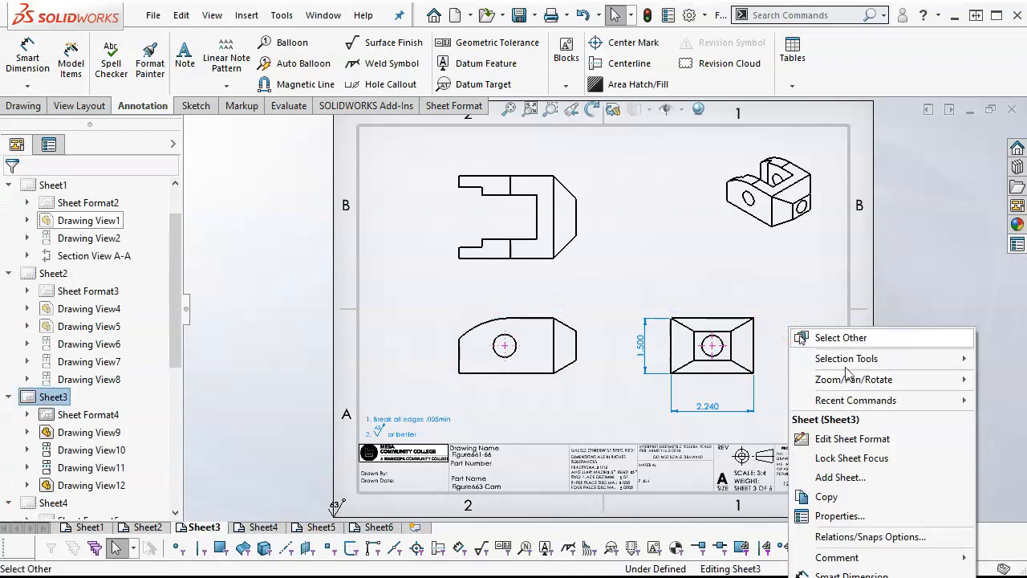
right_click(661, 272)
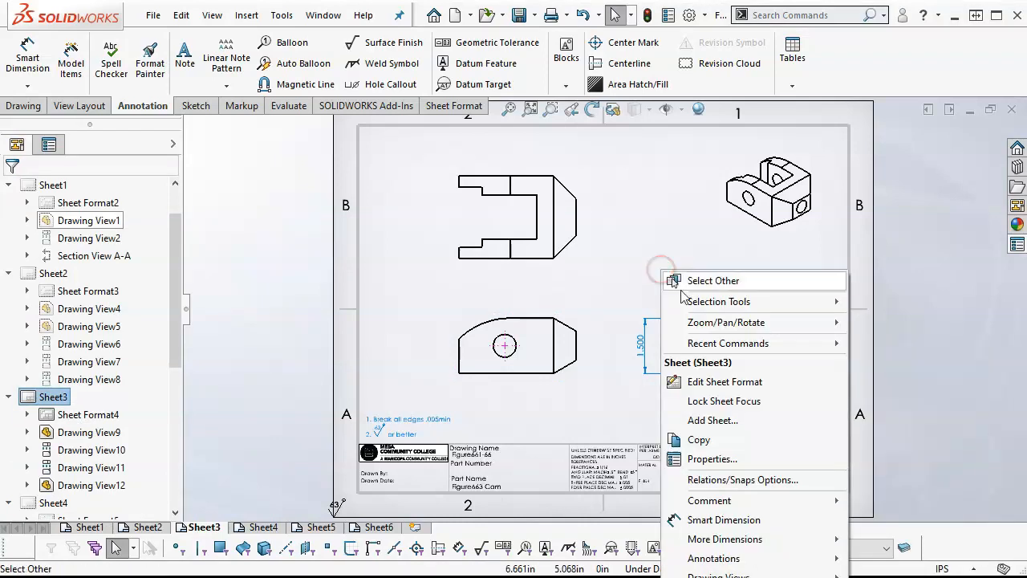
left_click(631, 230)
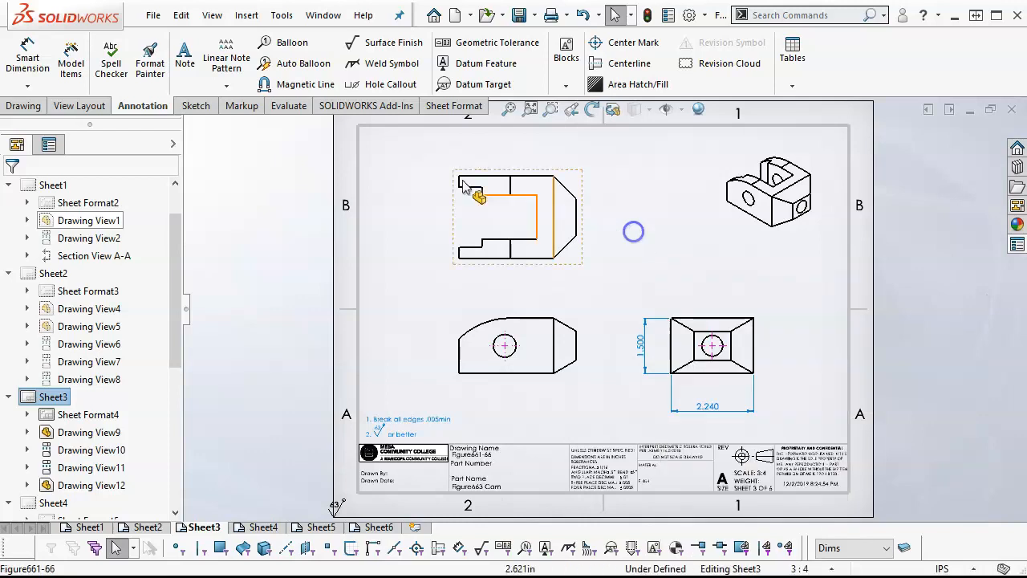
- Dimension the hole's vertical and horizontal position in the Cam's side view, measured from the view's bottom and right edges
left_click(29, 62)
scroll(738, 367, "down", 5)
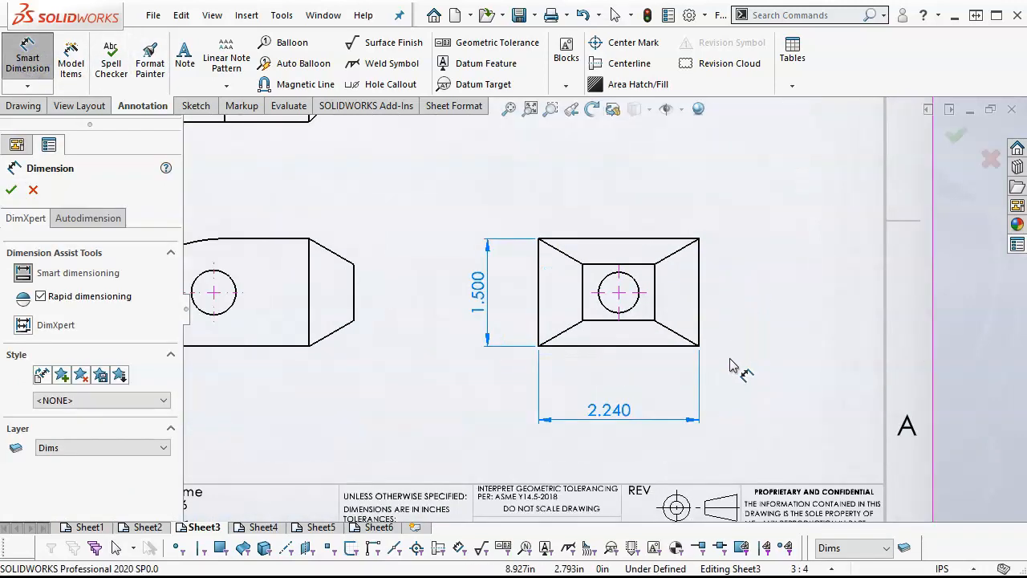
left_click(527, 336)
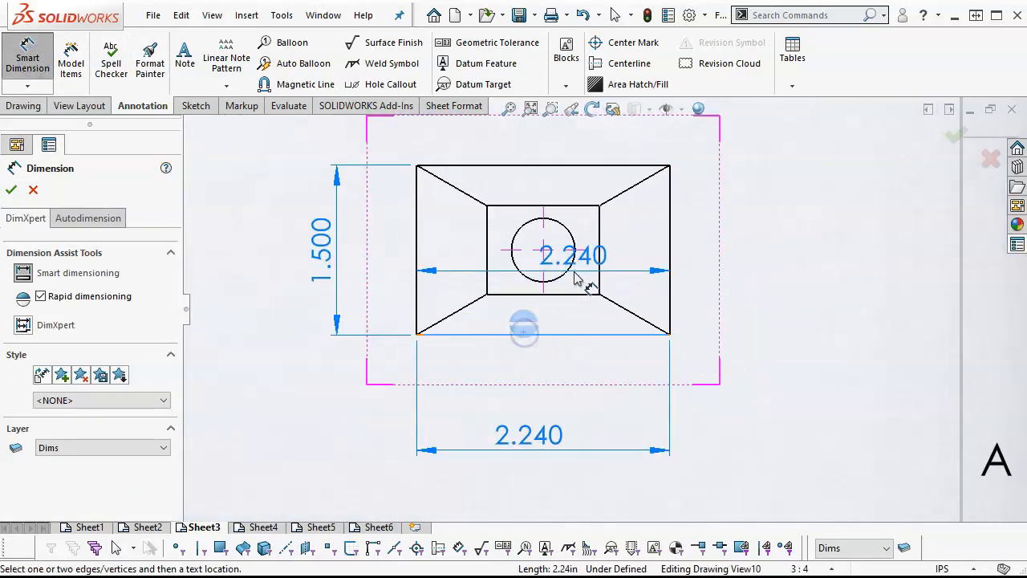
left_click(584, 250)
left_click(747, 291)
left_click(581, 332)
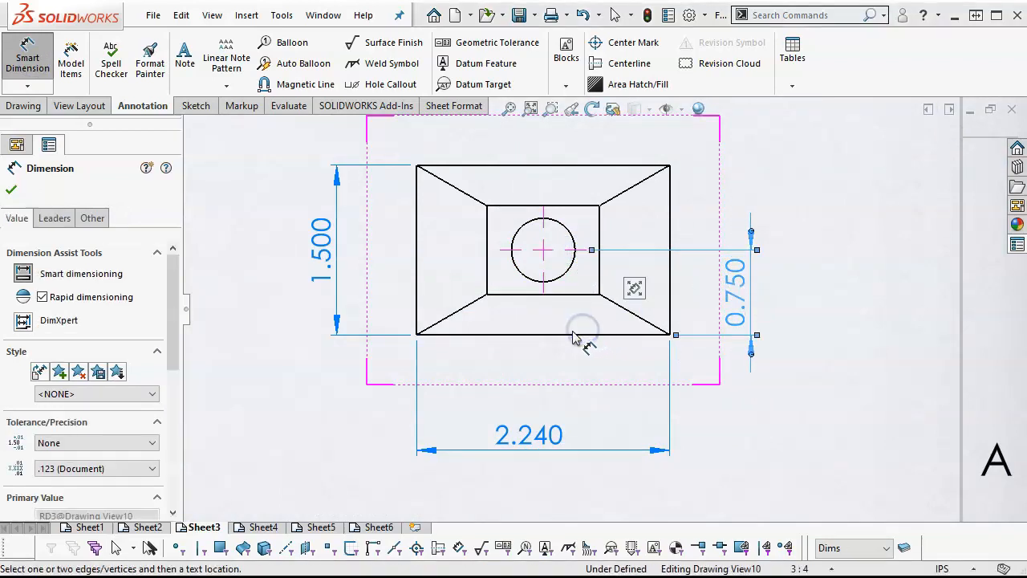
left_click(544, 282)
left_click(670, 313)
left_click(618, 402)
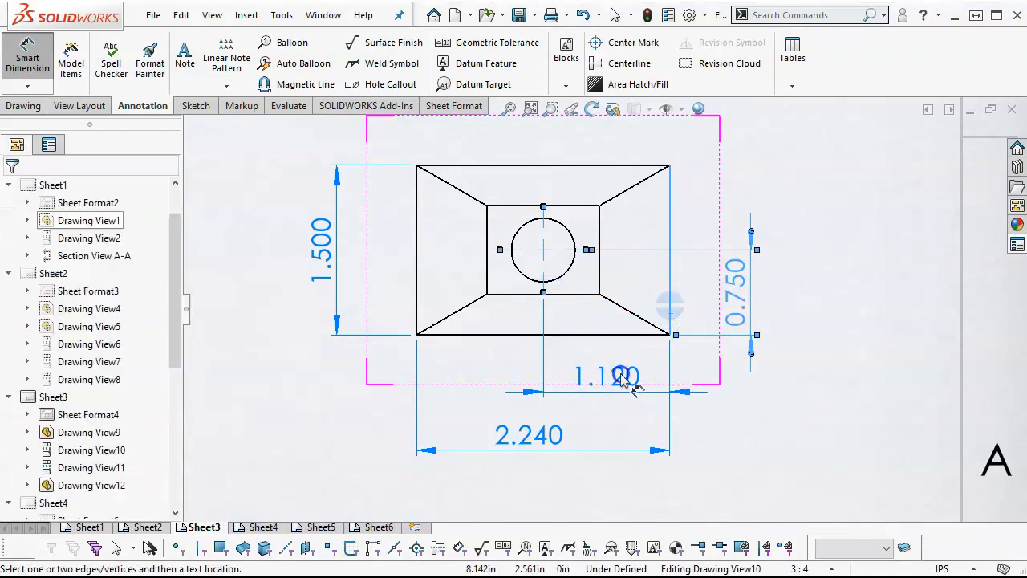
- Add a hole callout to the blind hole in the Cam's side view, placing it above the view
left_click(566, 229)
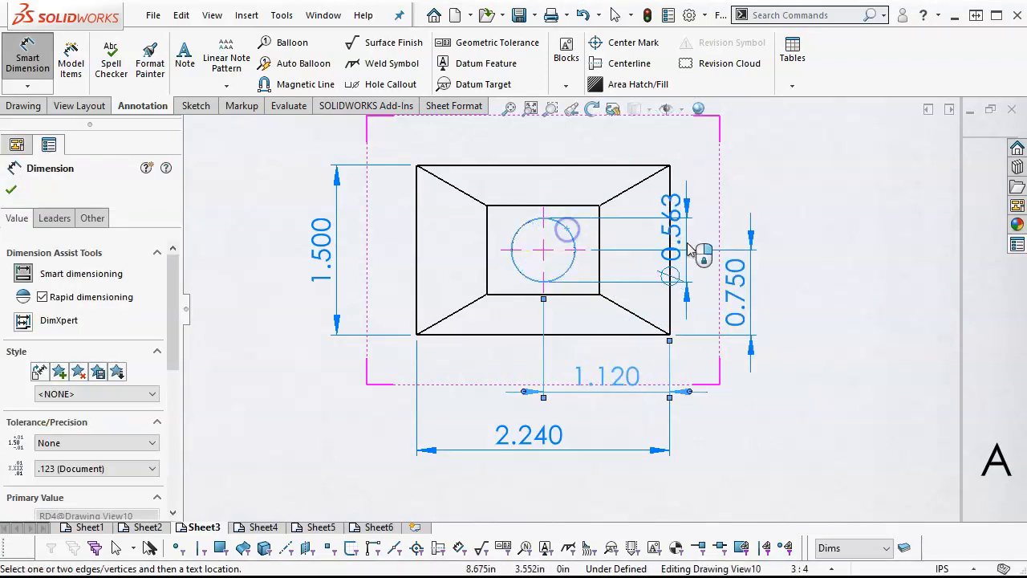
key("Escape")
scroll(689, 236, "up", 4)
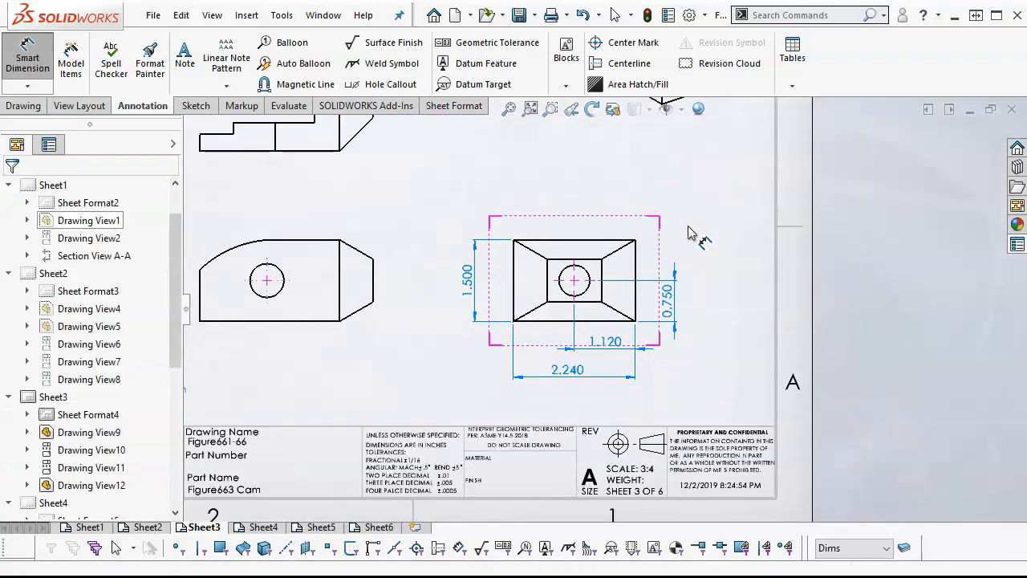
left_click(386, 84)
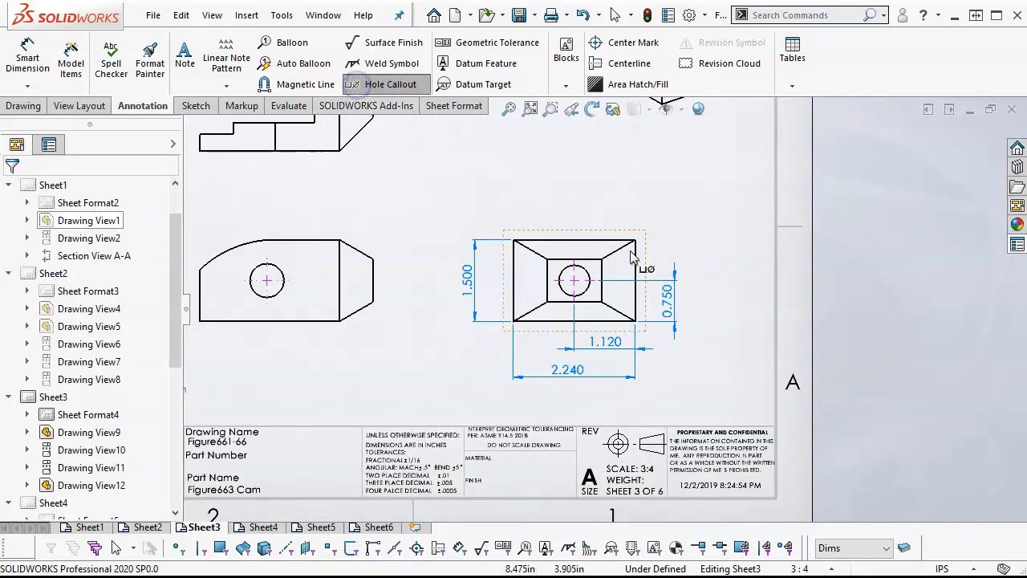
left_click(590, 272)
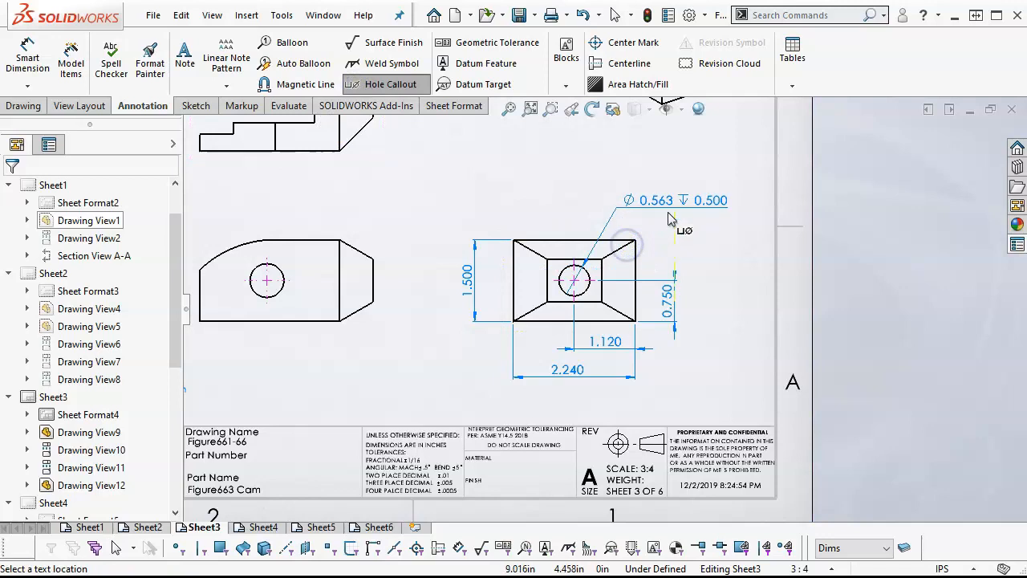
left_click(673, 216)
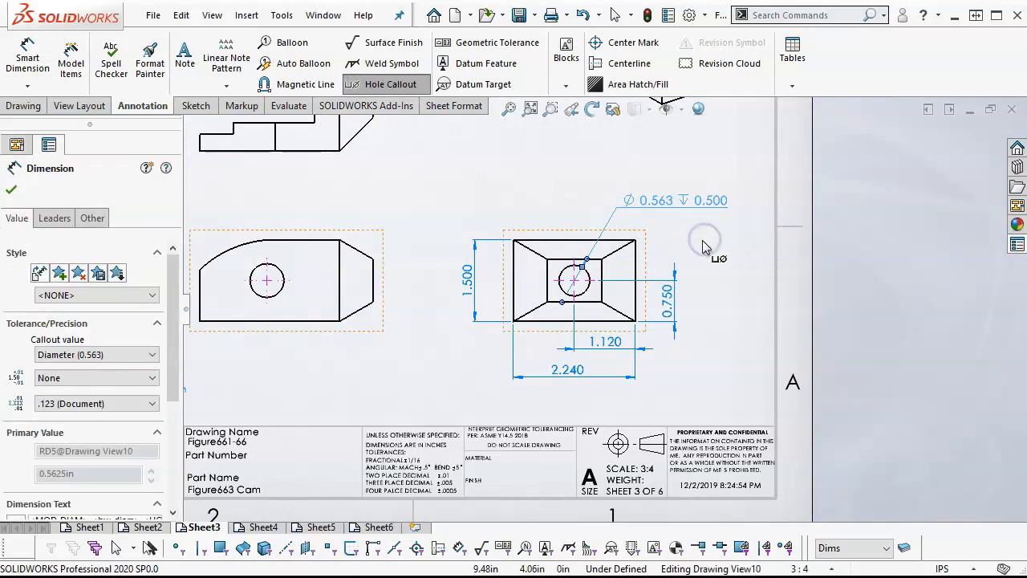
- Add a hole callout to the through hole in the Cam's front view, placing it above and to the right
key("f")
scroll(436, 304, "down", 4)
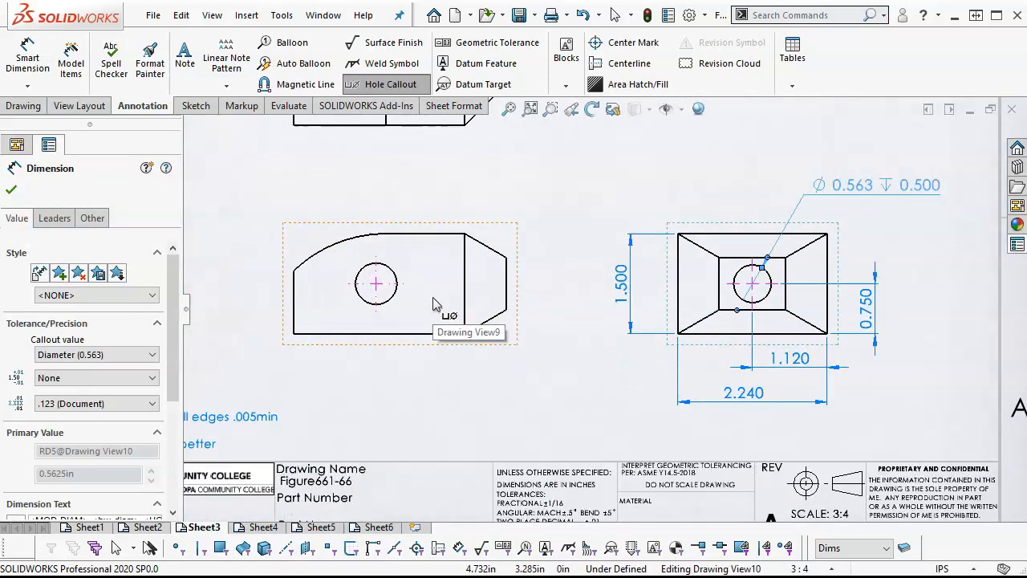
left_click(392, 269)
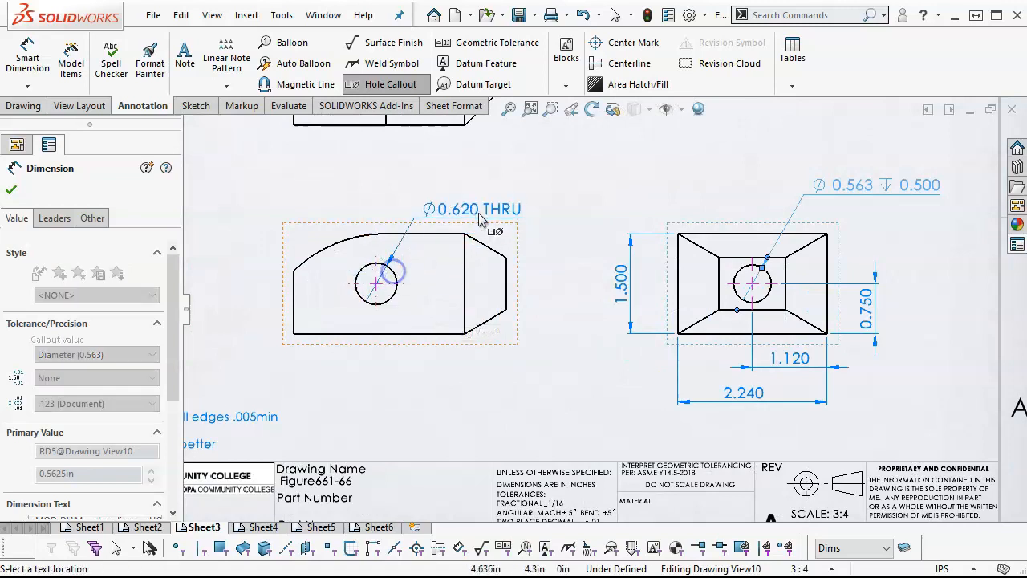
left_click(536, 202)
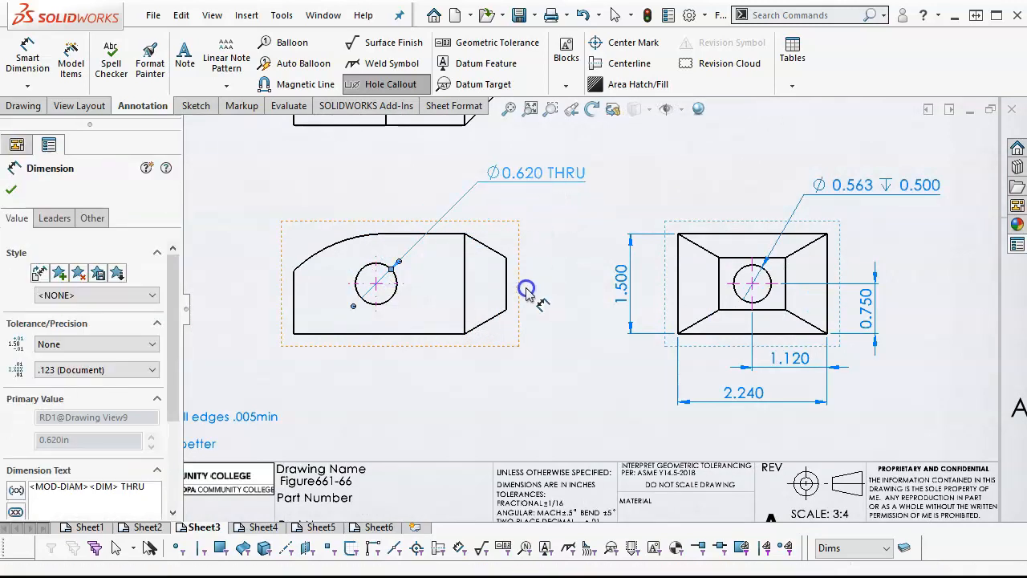
- Dimension the Cam's overall length and the length of its tapered end below the front view
scroll(527, 295, "up", 2)
scroll(545, 261, "down", 1)
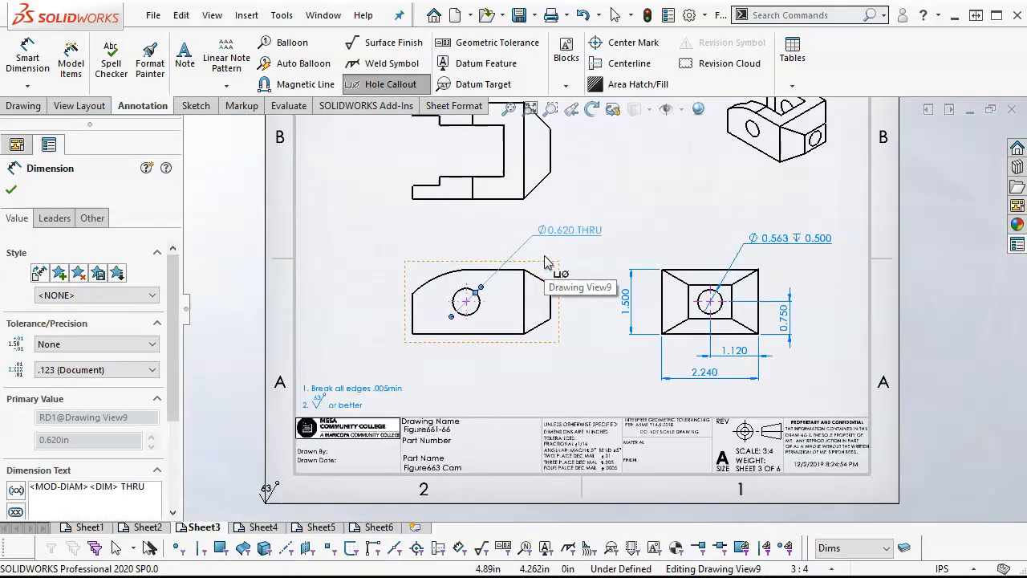
scroll(545, 261, "up", 2)
scroll(501, 232, "down", 2)
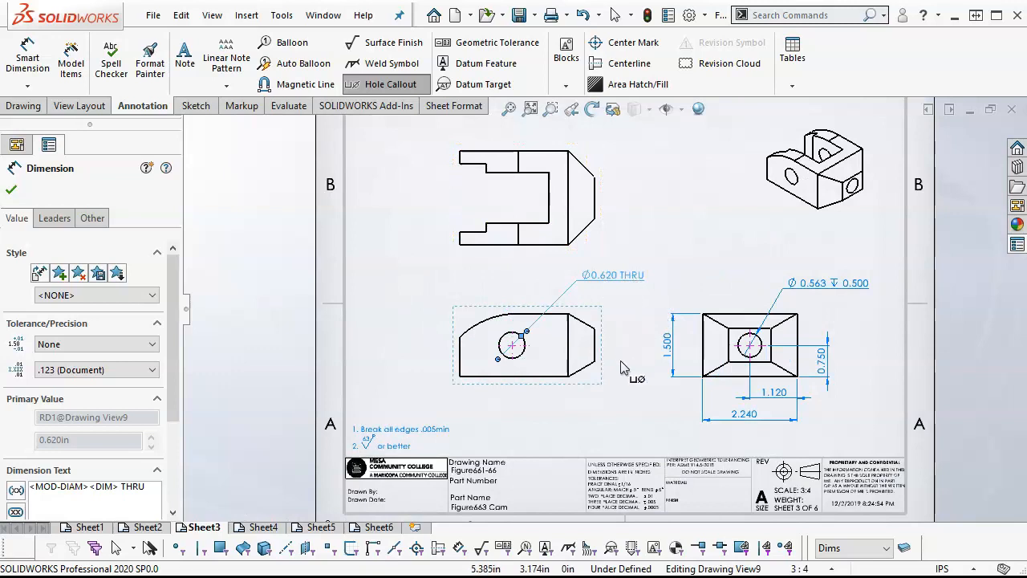
scroll(622, 377, "down", 1)
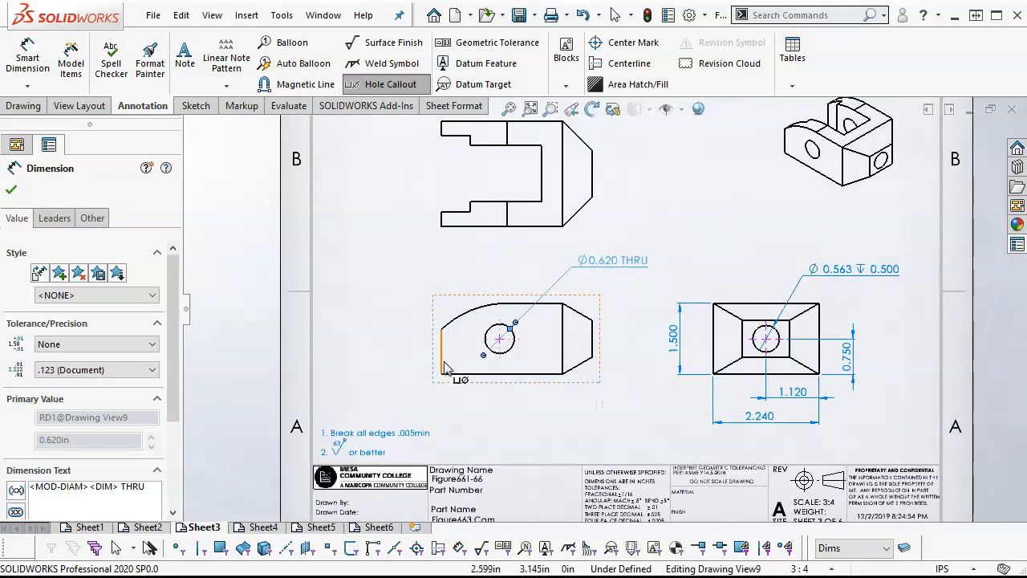
left_click(26, 70)
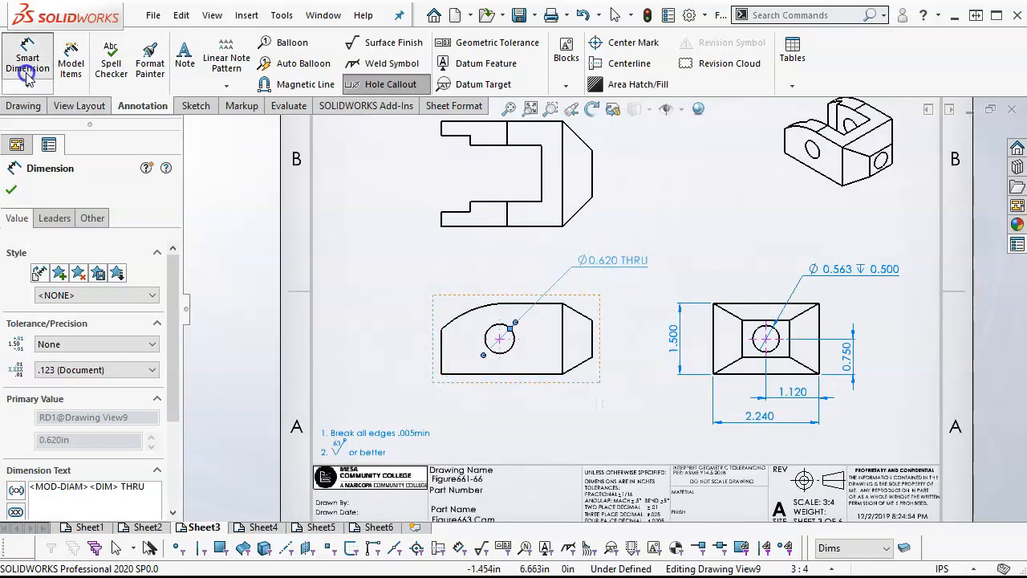
left_click(442, 353)
left_click(592, 345)
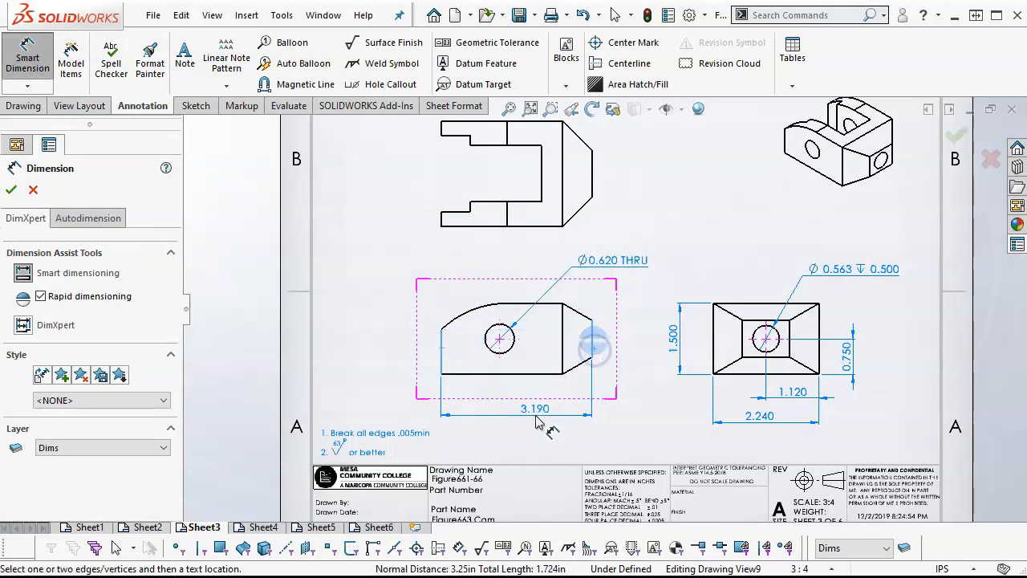
left_click(521, 420)
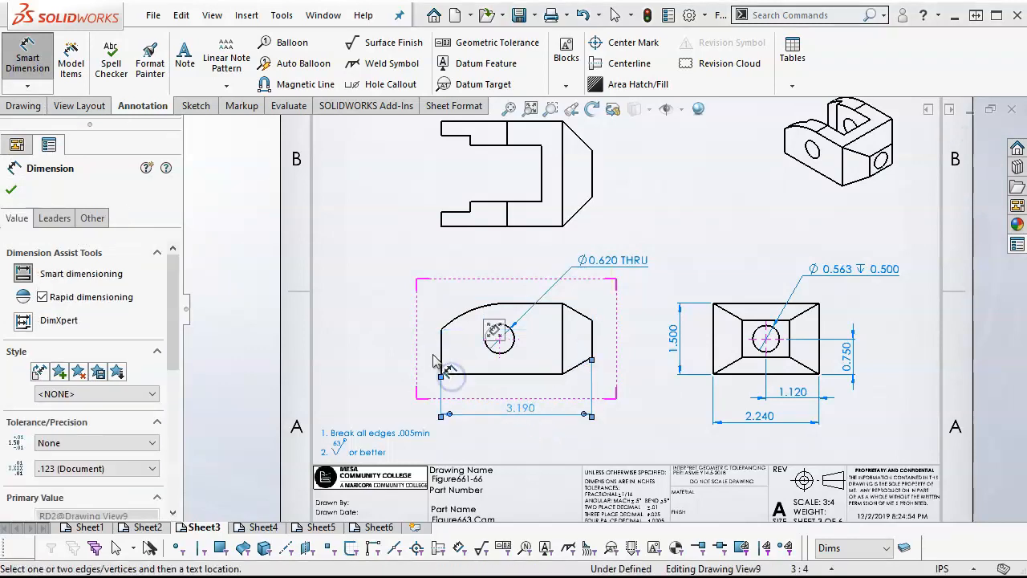
left_click(592, 358)
left_click(561, 350)
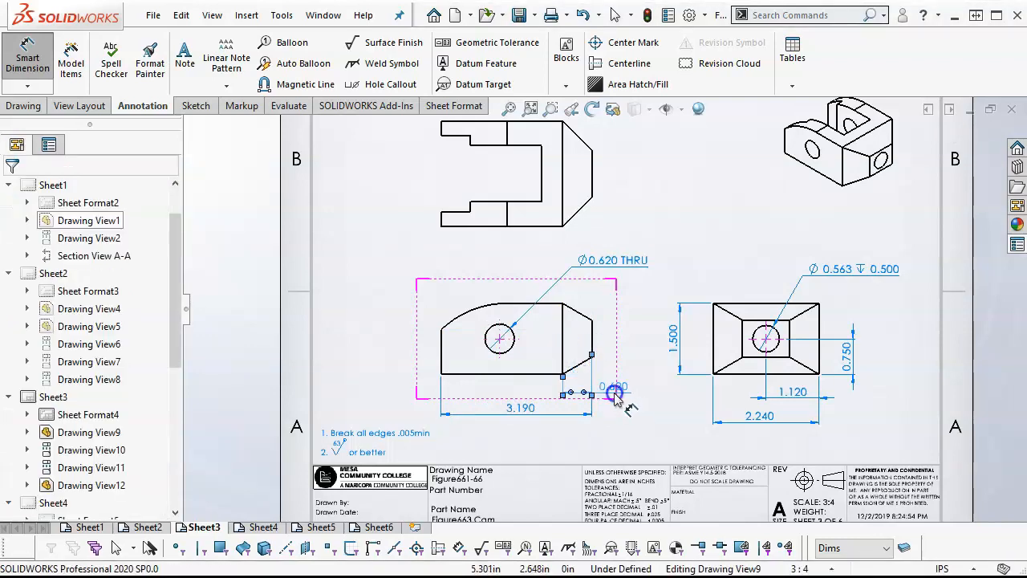
- Dimension the angle between the front view's bottom edge and the lower tapered edge, and move the taper-length dimension slightly down
scroll(606, 397, "down", 4)
left_click(510, 340)
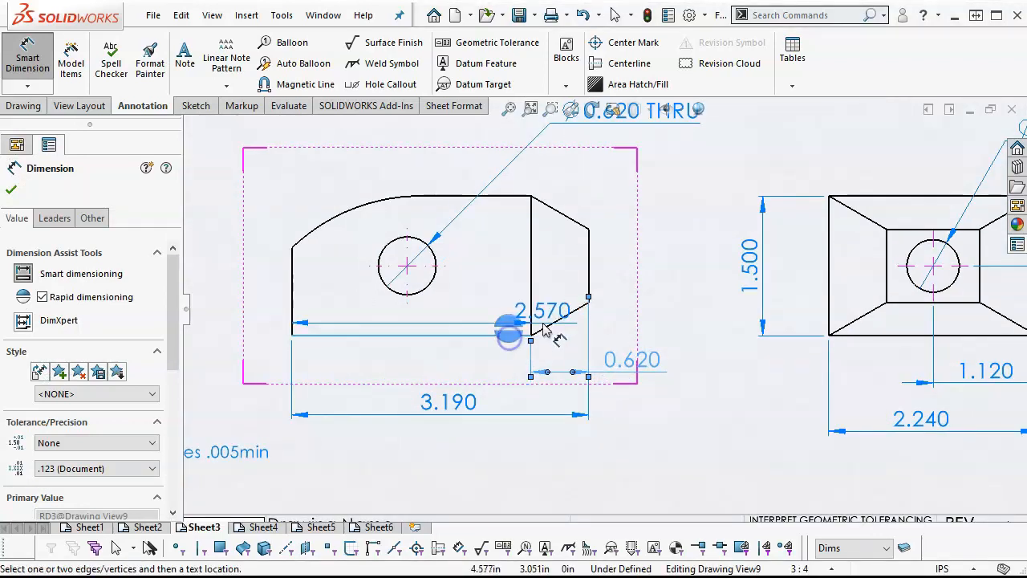
left_click(549, 325)
left_click(640, 317)
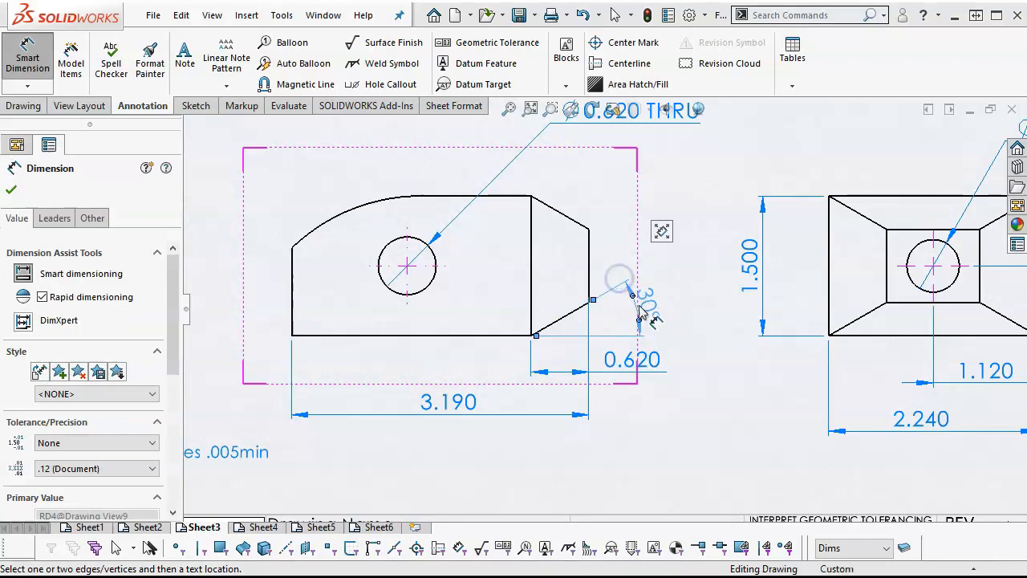
left_click(658, 307)
left_click_drag(647, 358, 642, 372)
left_click(663, 419)
scroll(682, 307, "up", 3)
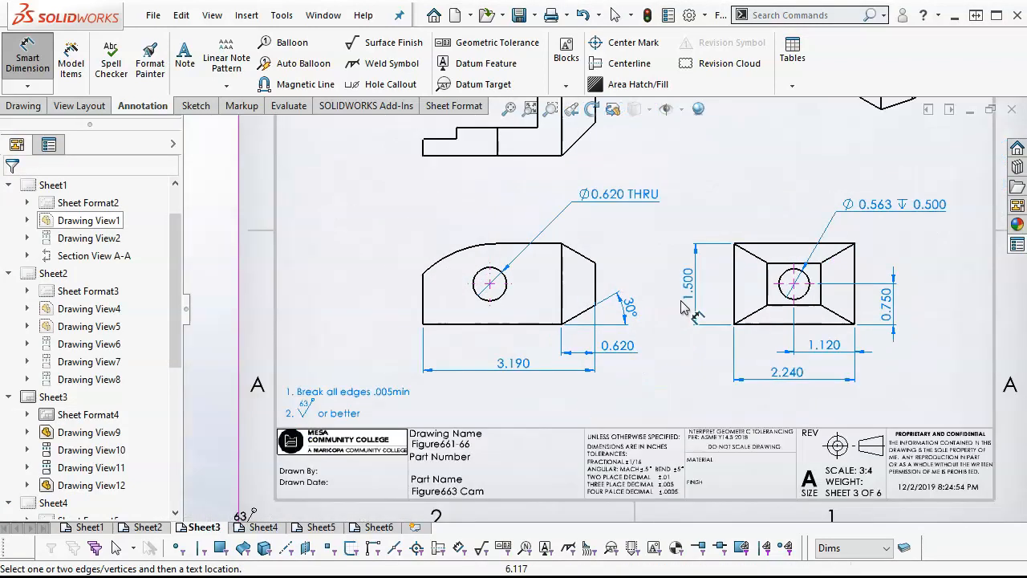
- Dimension the through hole's horizontal position from the front view's left edge and its height above the bottom edge
scroll(546, 277, "down", 3)
left_click(366, 354)
left_click(479, 324)
left_click(434, 405)
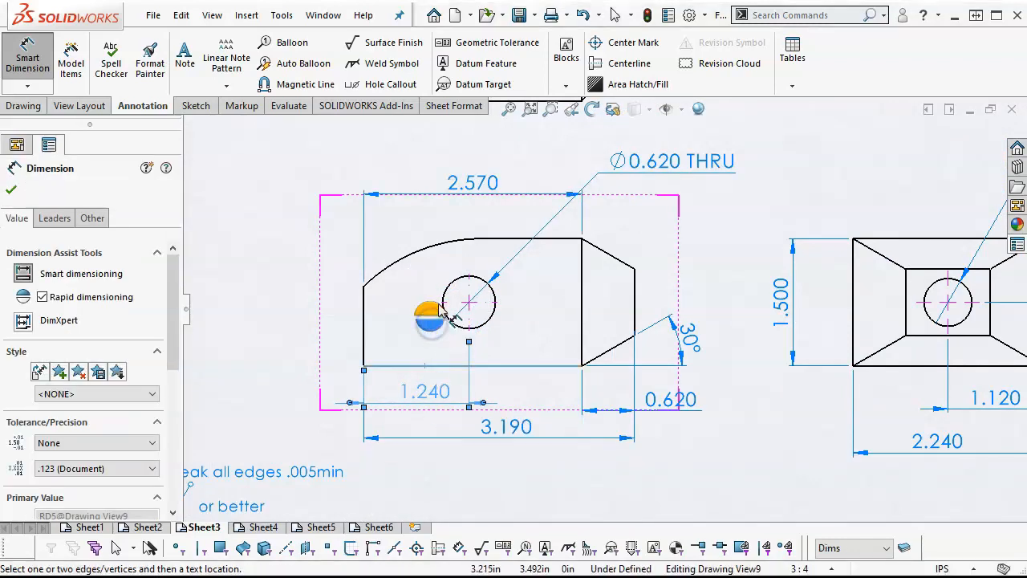
left_click(451, 303)
left_click(303, 332)
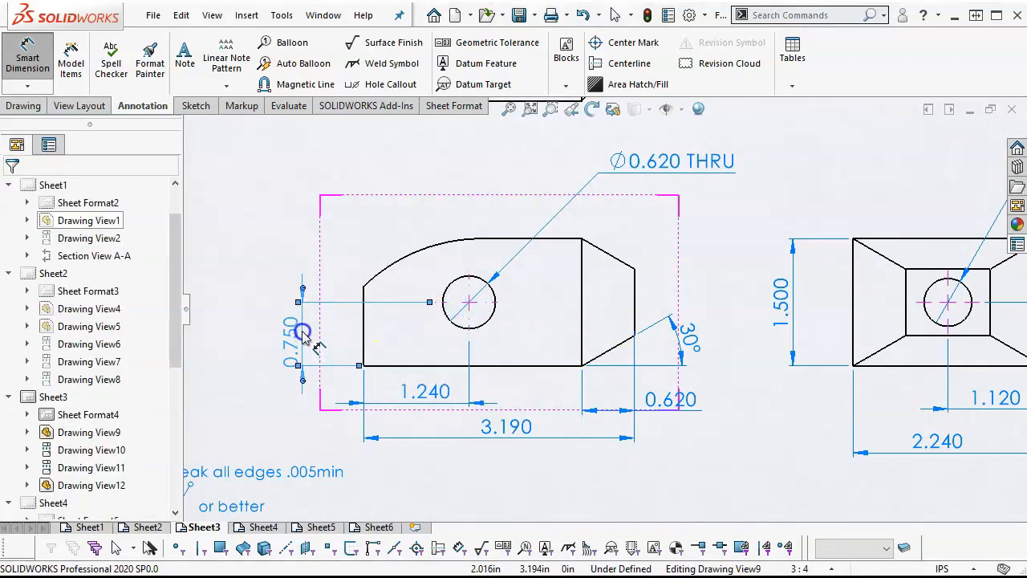
- Dimension the arc's radius and the left edge's height in the front view, then shift the hole-height dimension text slightly upward
left_click(402, 264)
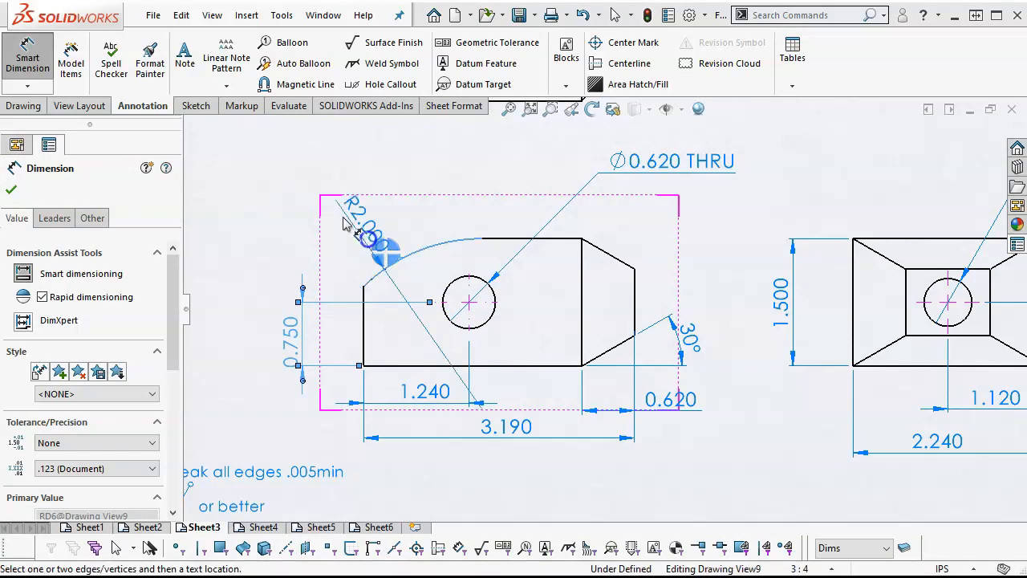
left_click(341, 183)
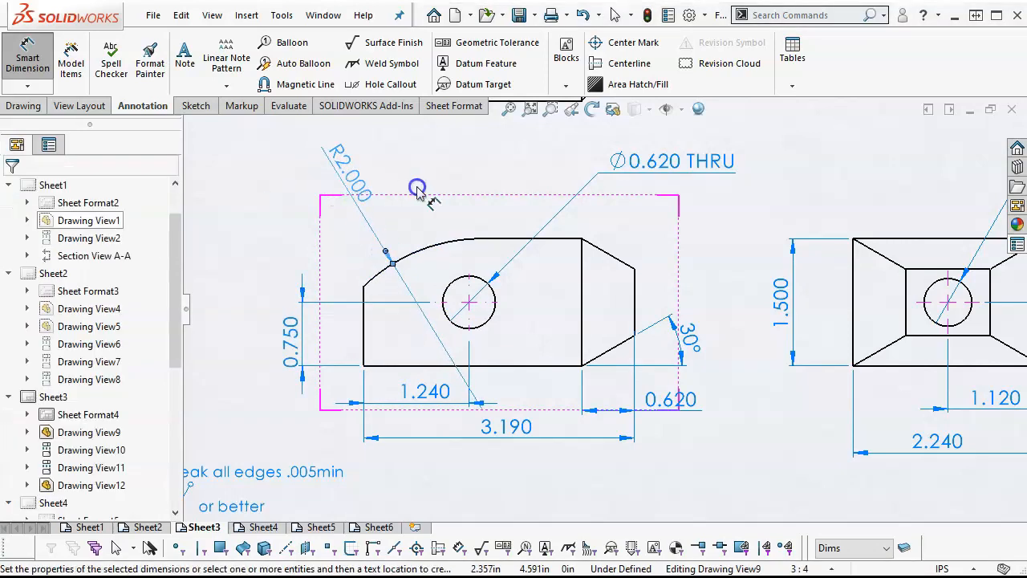
left_click(363, 315)
left_click(229, 325)
left_click_drag(293, 333, 293, 332)
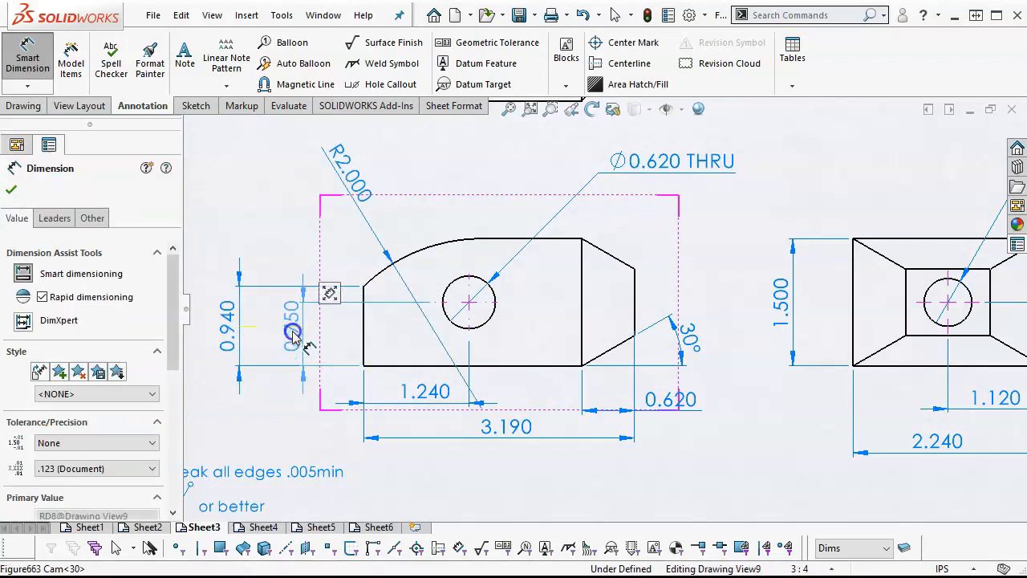
left_click(443, 196)
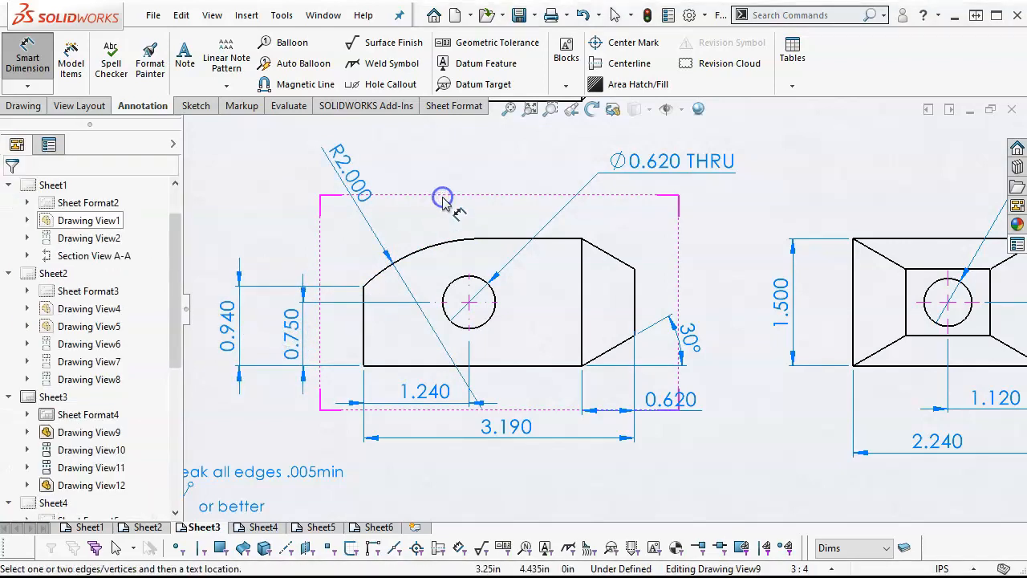
scroll(499, 215, "up", 5)
scroll(670, 261, "down", 3)
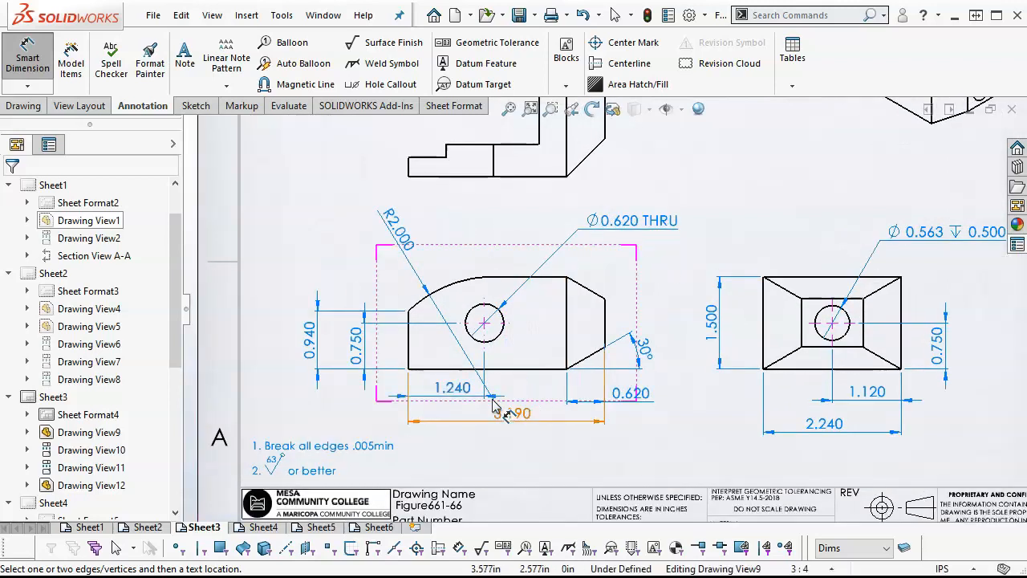
left_click(410, 233)
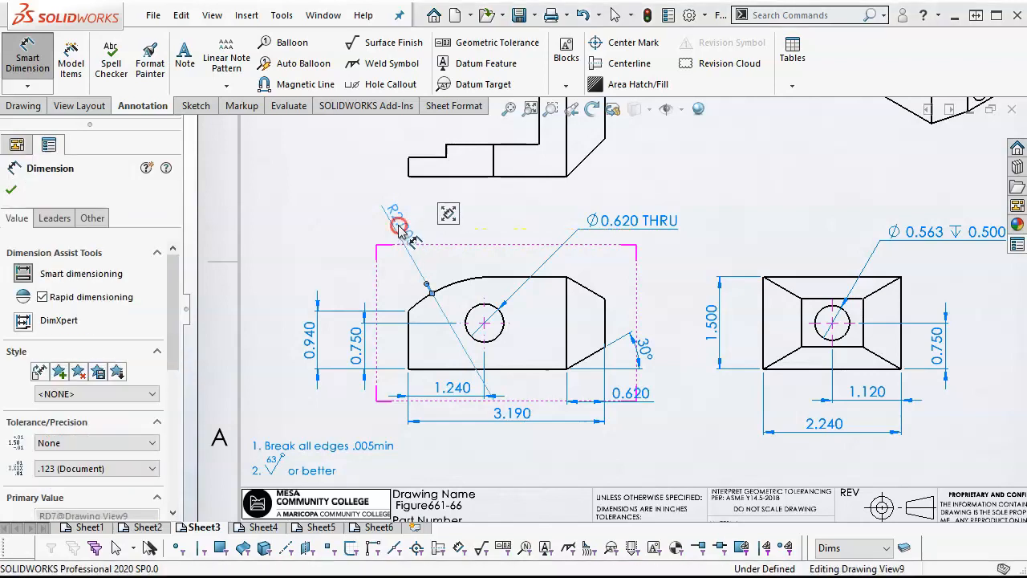
right_click(401, 231)
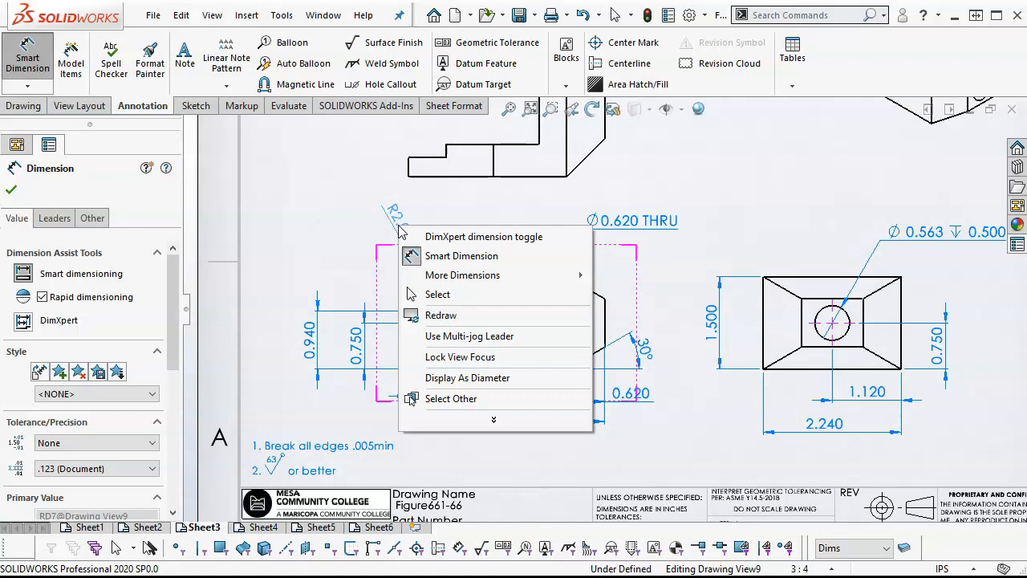
left_click(454, 420)
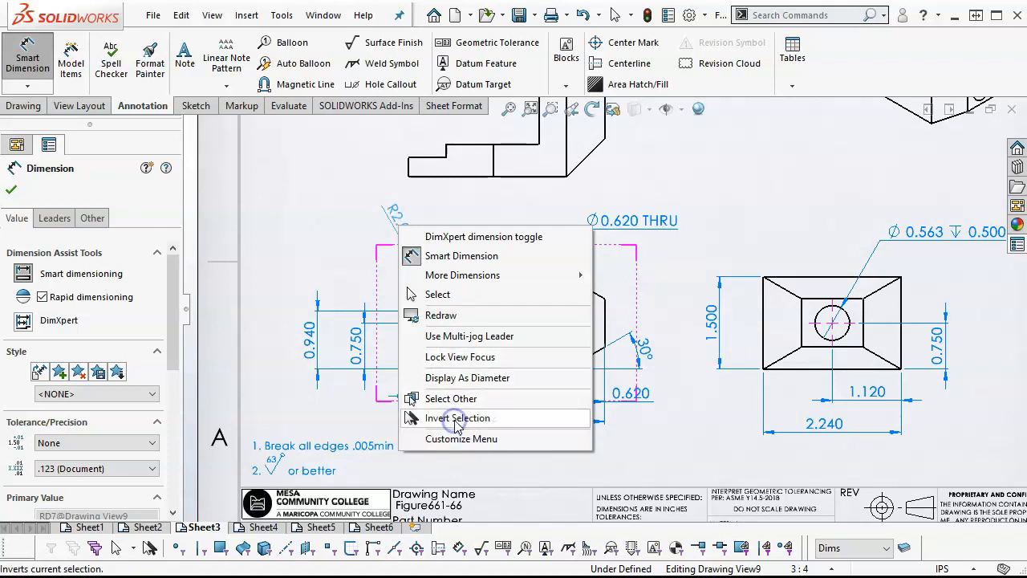
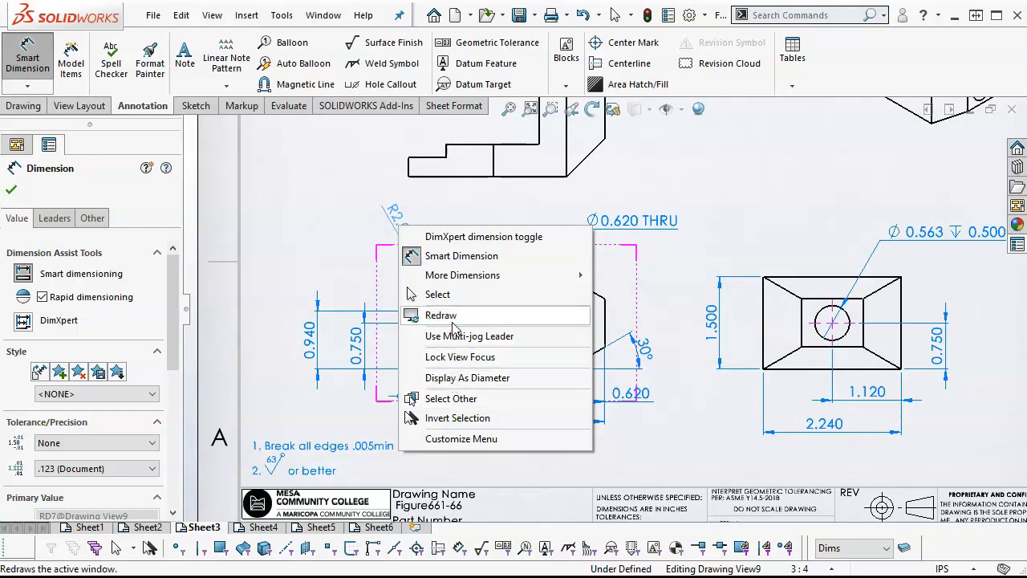
left_click(323, 232)
- Change the front view's arc radius dimension to a foreshortened leader display
left_click(394, 213)
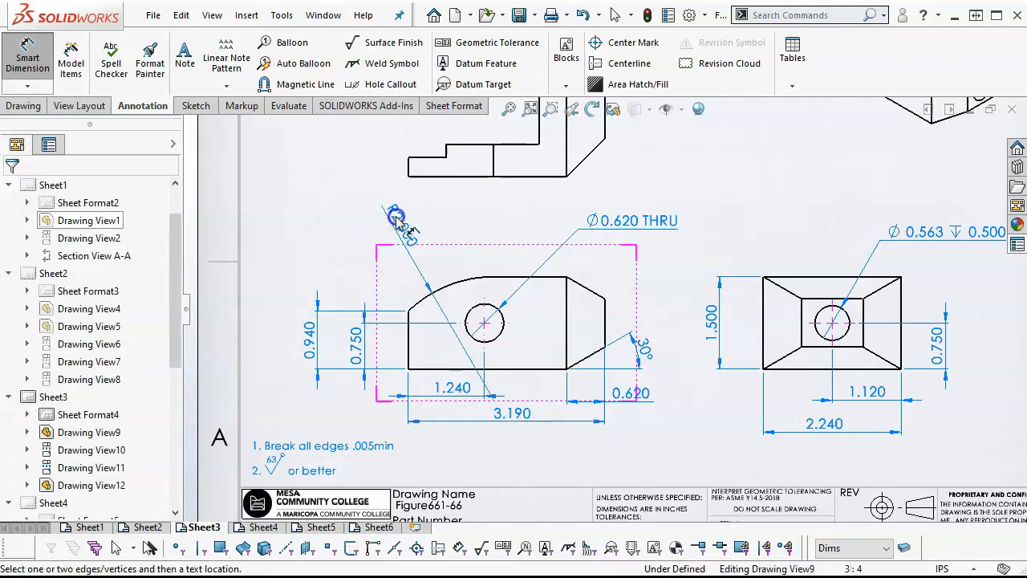
left_click(54, 218)
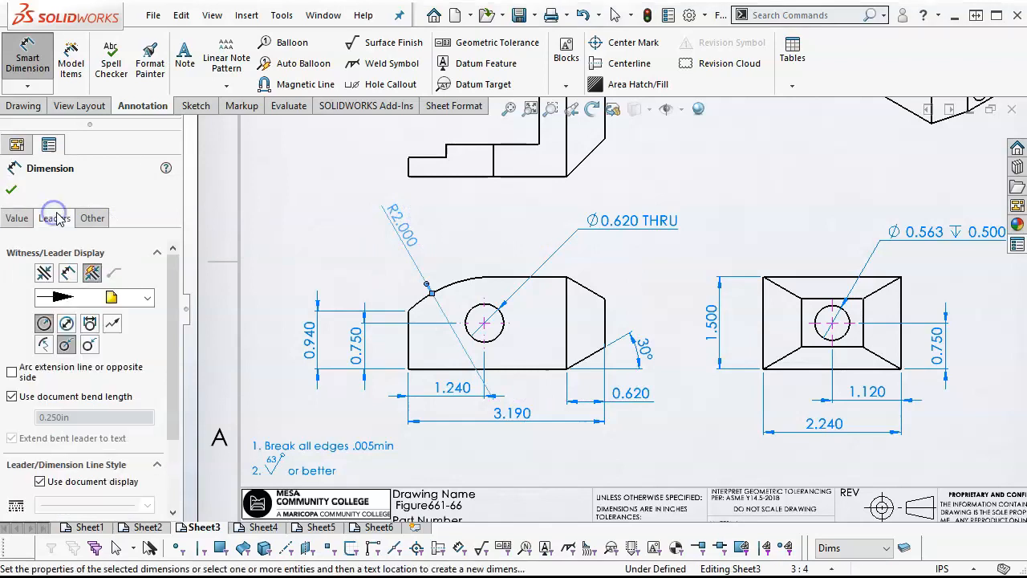
left_click(44, 345)
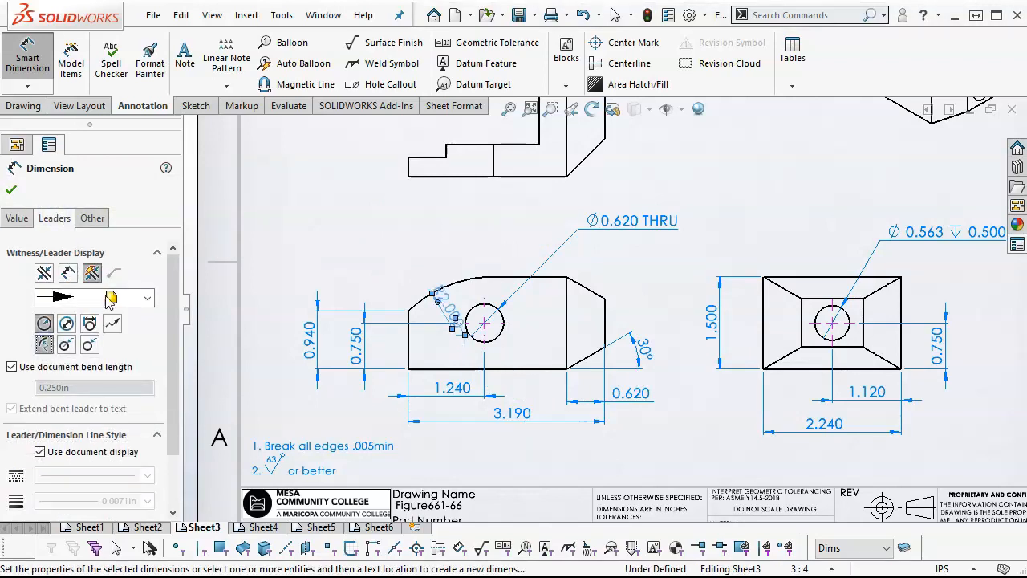
left_click(11, 190)
- Move the arc radius text above and outside the front view's arc, and shift its foreshortened center point clear of the through hole
left_click_drag(451, 313, 419, 271)
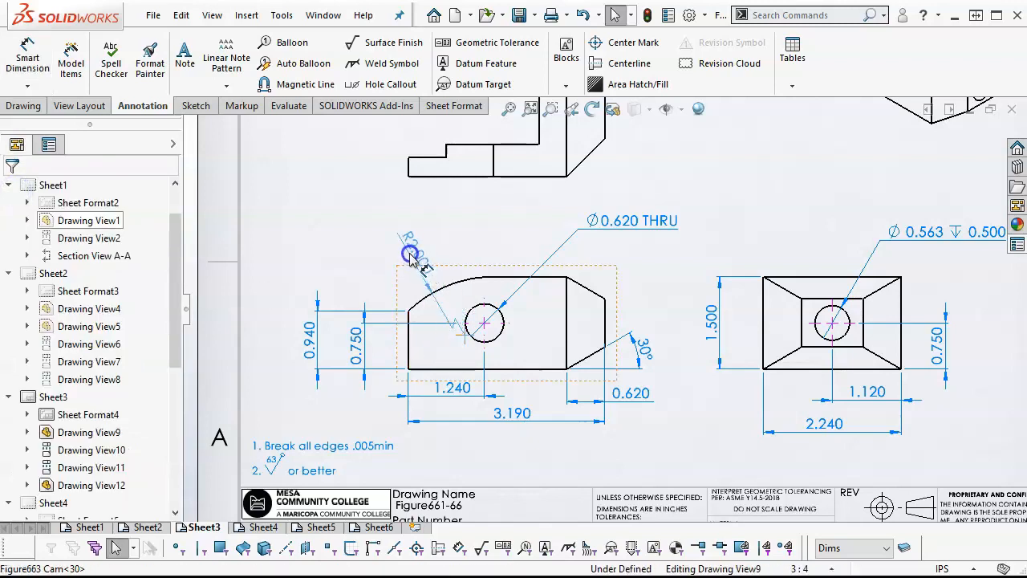
left_click_drag(405, 250, 406, 251)
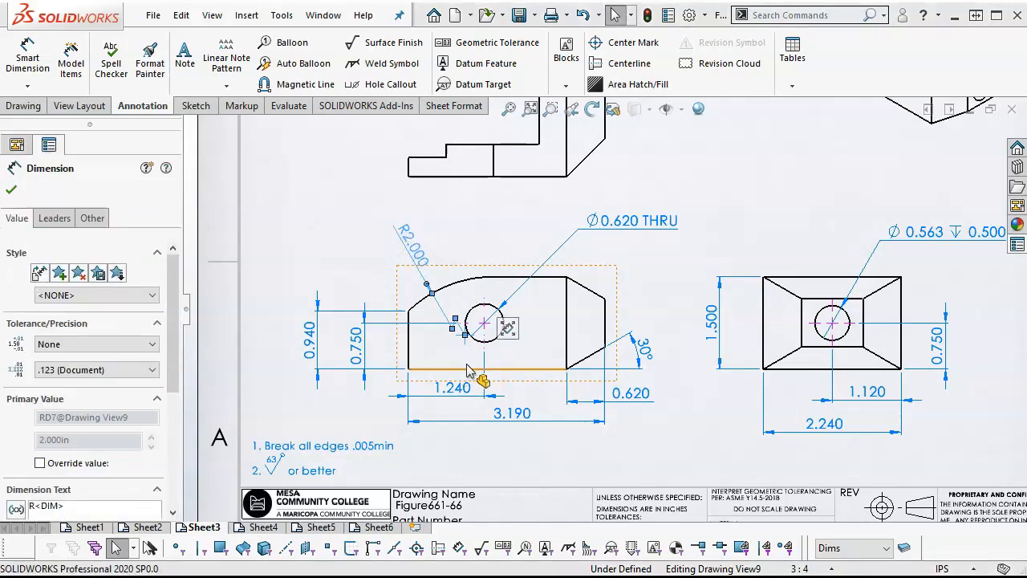
left_click_drag(466, 336, 455, 339)
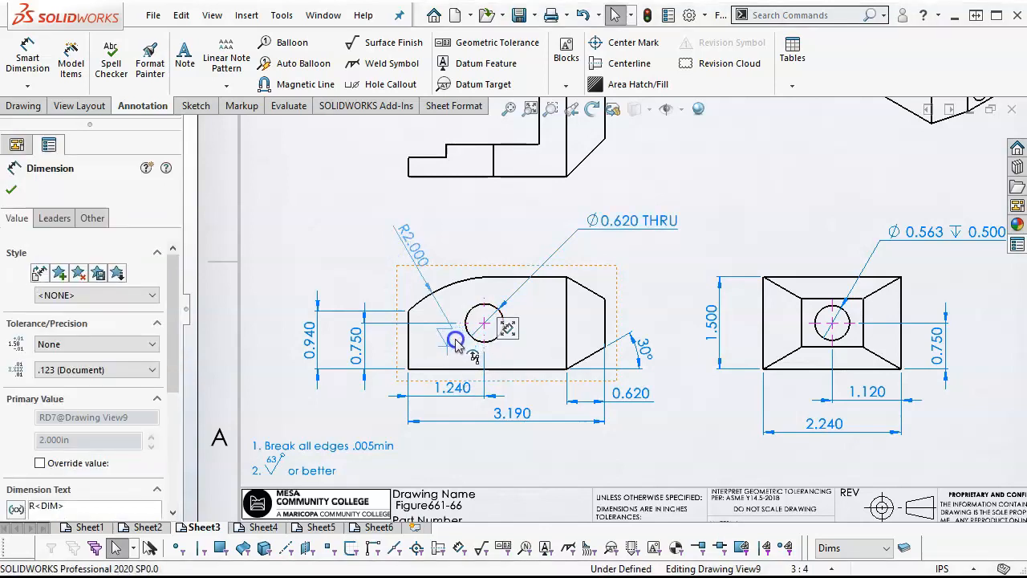
left_click_drag(457, 343, 451, 347)
left_click(451, 241)
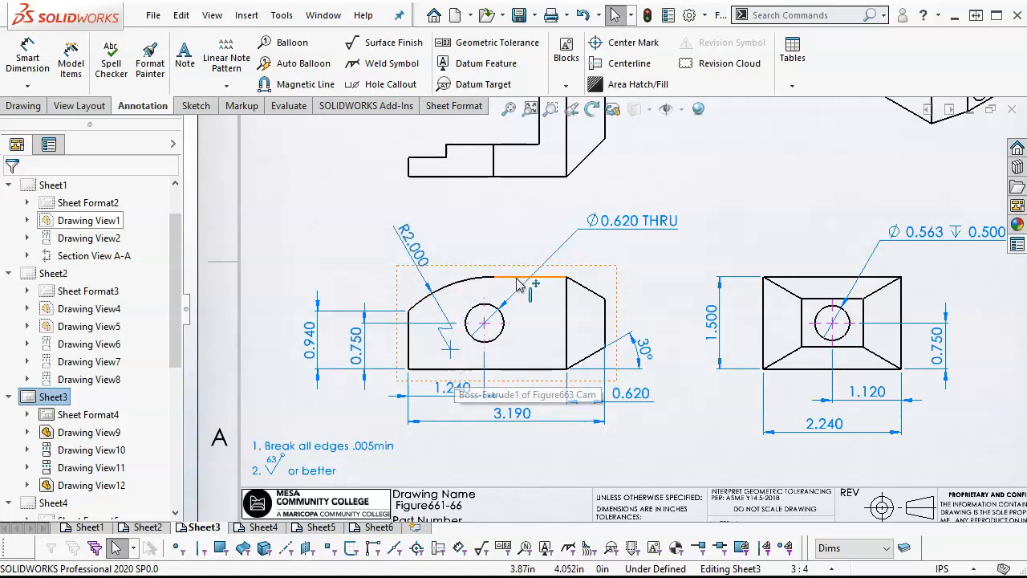
- Insert a horizontal centerline between the upper and lower outer edges of the Cam's top view
scroll(572, 310, "up", 3)
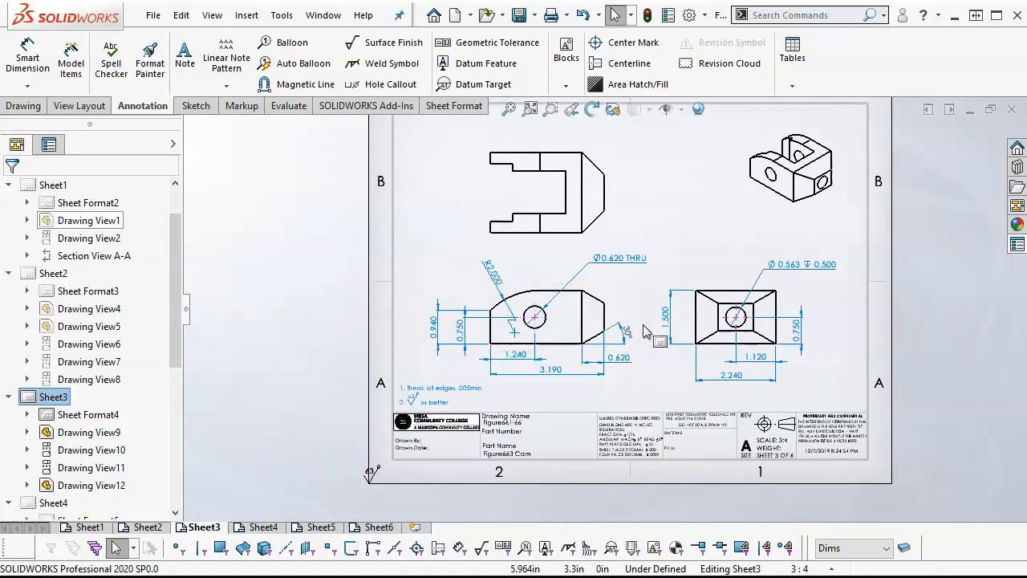
scroll(553, 202, "down", 1)
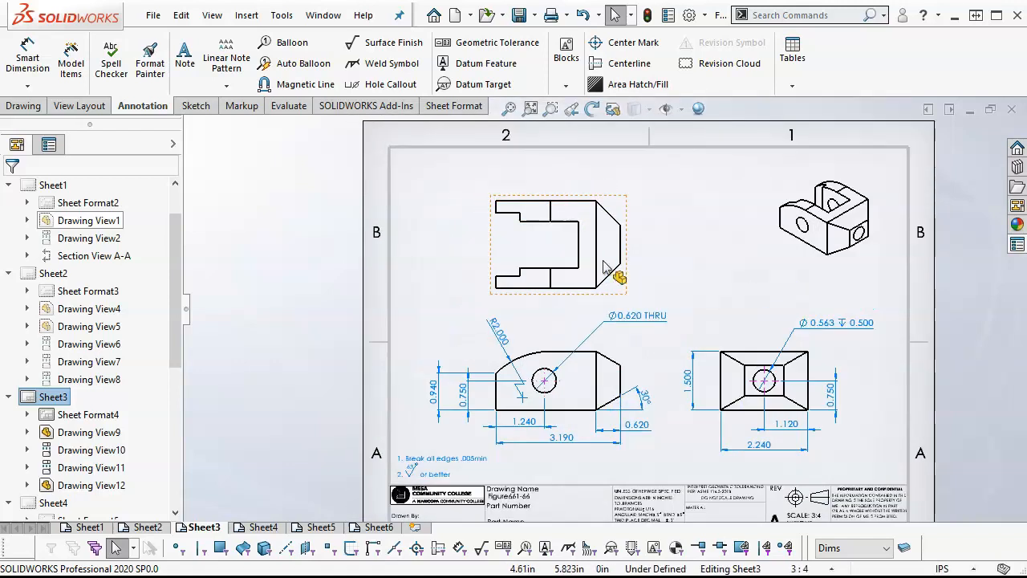
left_click(610, 64)
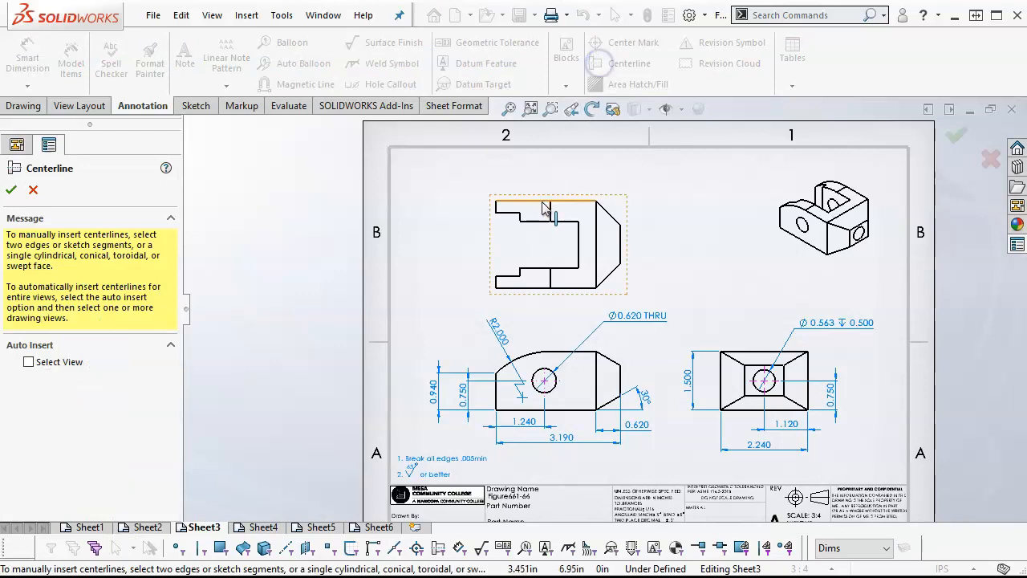
left_click(536, 287)
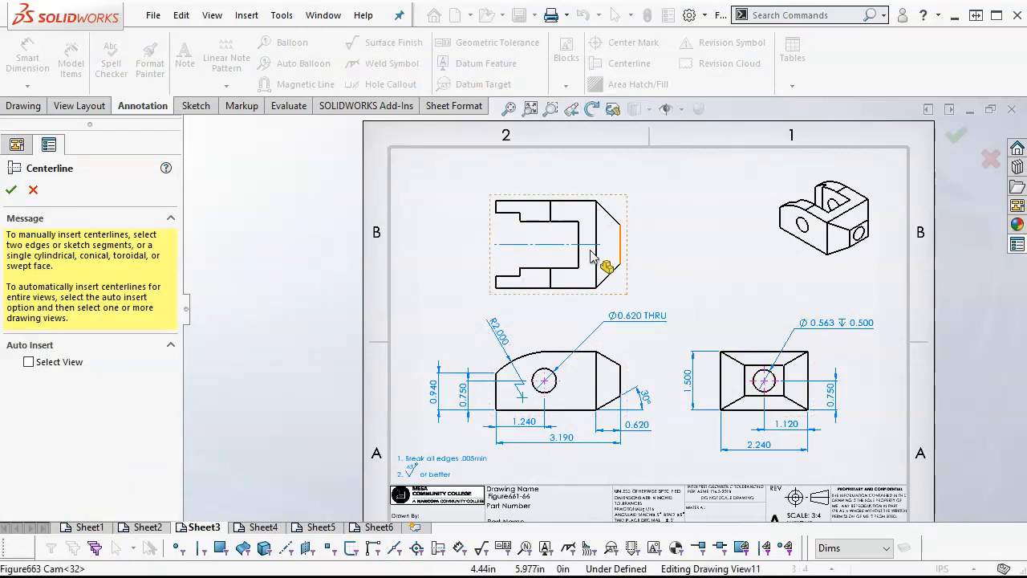
- Assign the top view's centerline to the Center layer
left_click(886, 548)
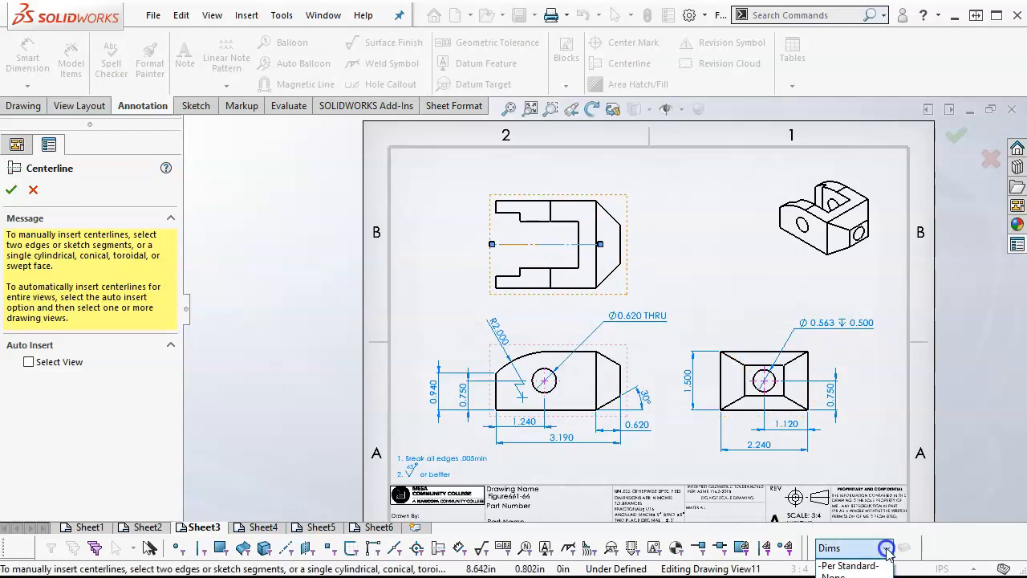
left_click(840, 577)
left_click(708, 258)
left_click(548, 244)
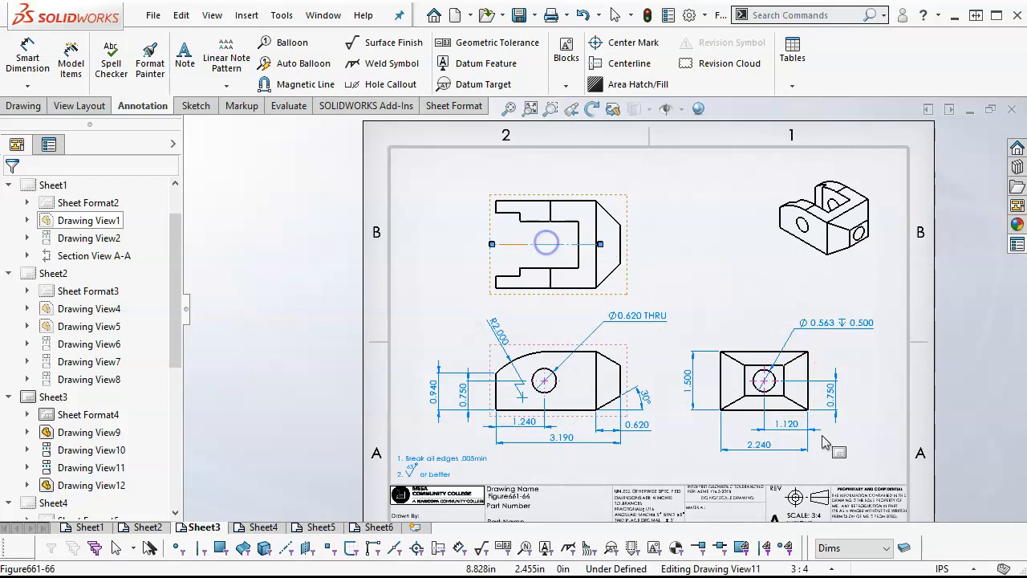
left_click(886, 548)
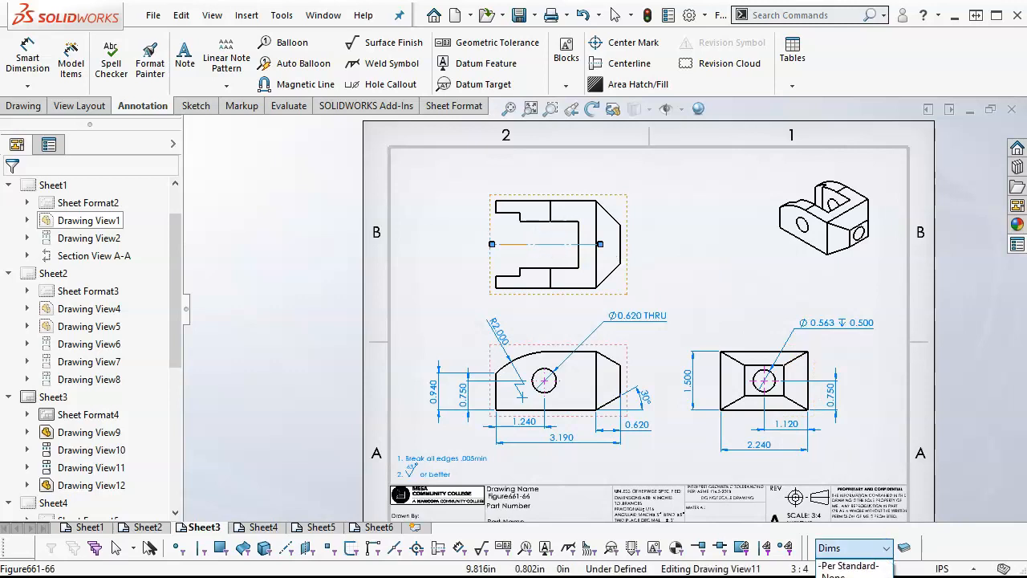
left_click(690, 238)
- Extend the centerline past both ends of the top view
scroll(688, 233, "down", 2)
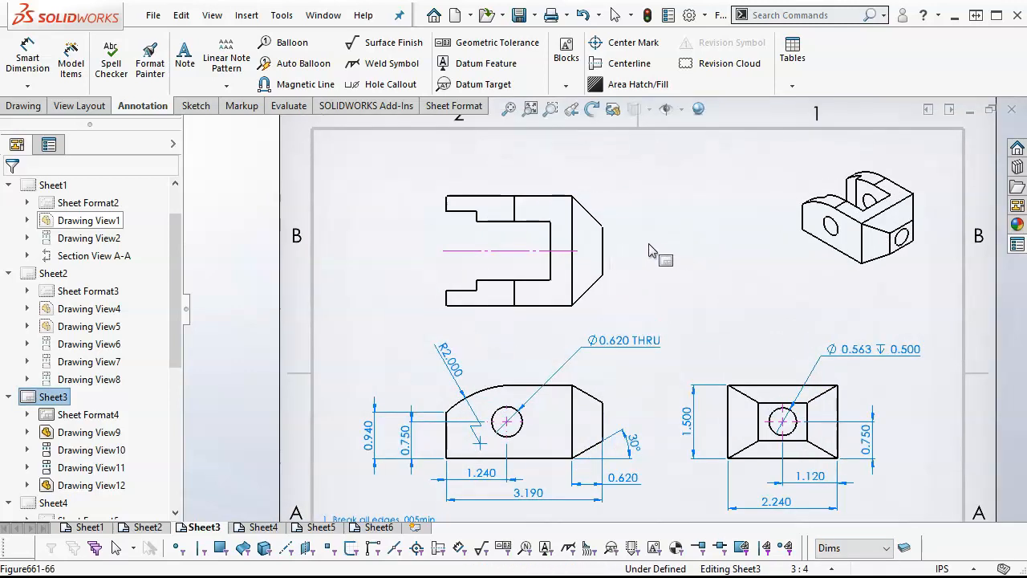
left_click(502, 256)
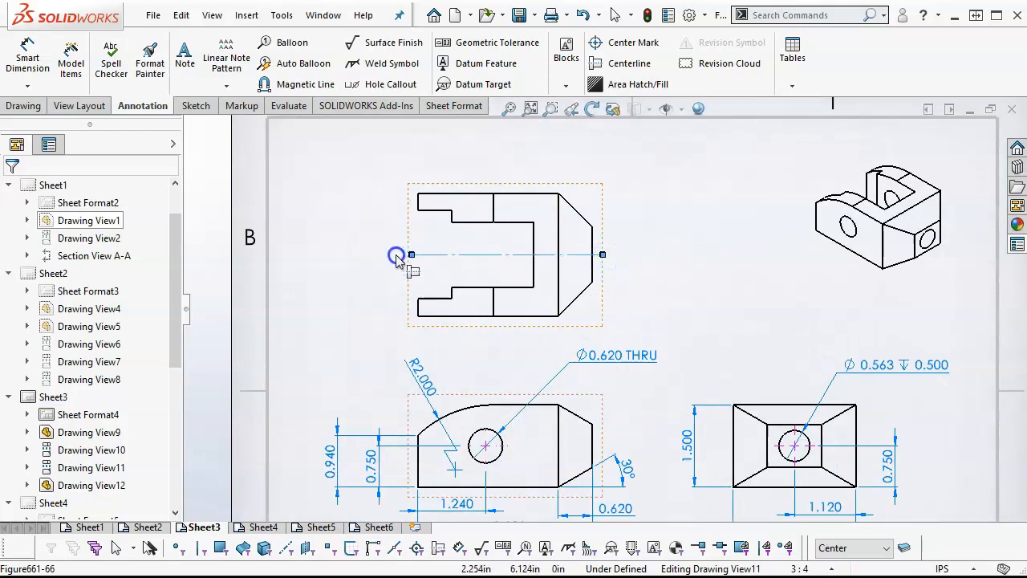
left_click(321, 185)
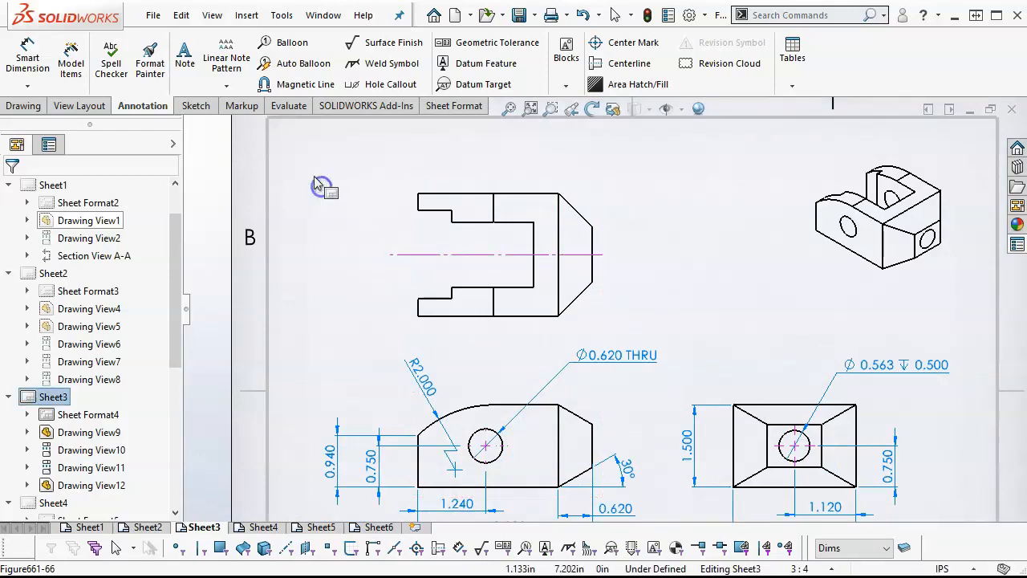
- Dimension the distance from the top view's centerline to the lower inner edge at the slot's open end, placing it outside the view
left_click(21, 47)
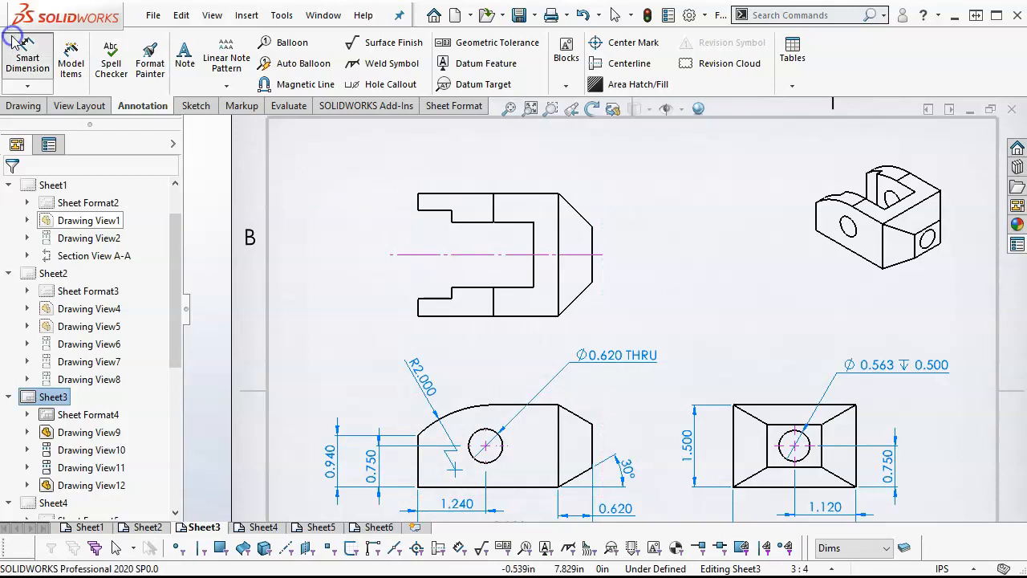
left_click(428, 258)
left_click(437, 298)
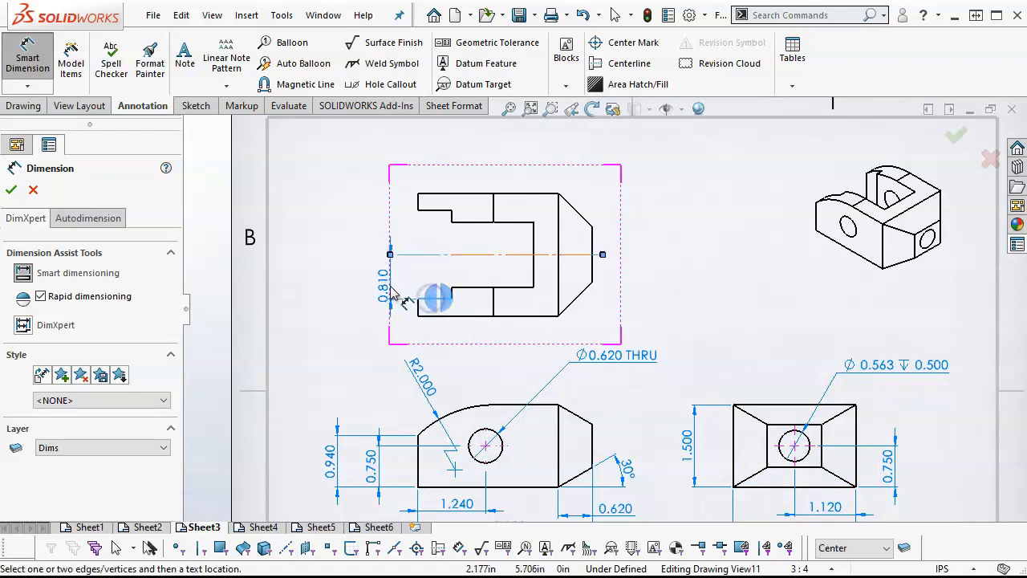
left_click(377, 286)
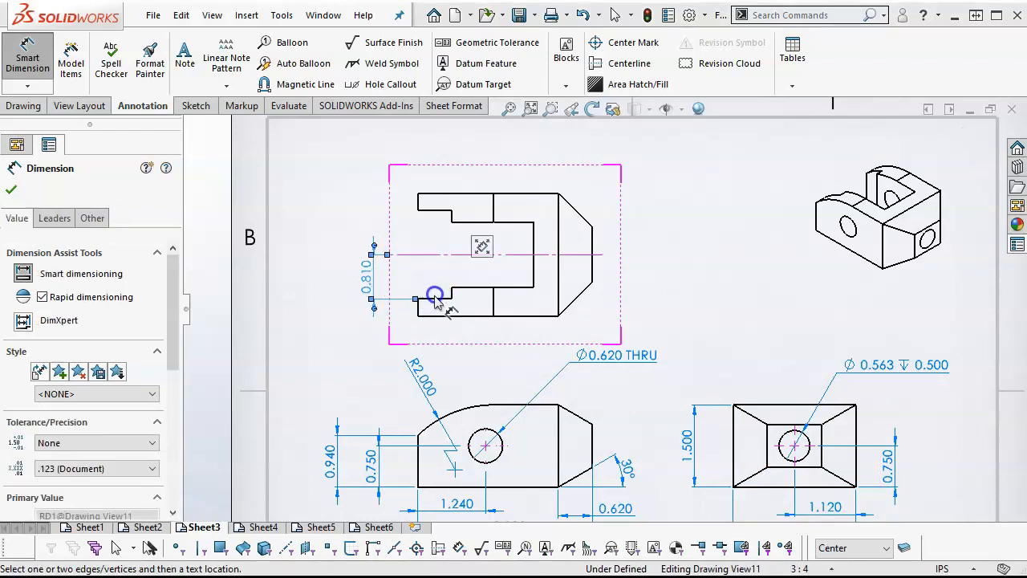
- Dimension the wider outer opening and the narrower inner slot width of the top view
left_click(433, 298)
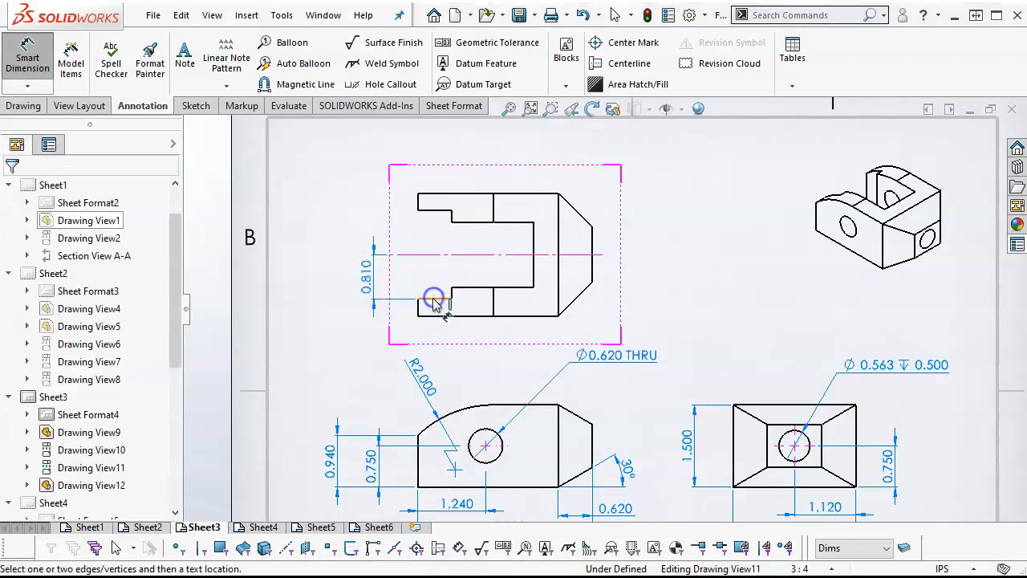
left_click(429, 211)
left_click(325, 255)
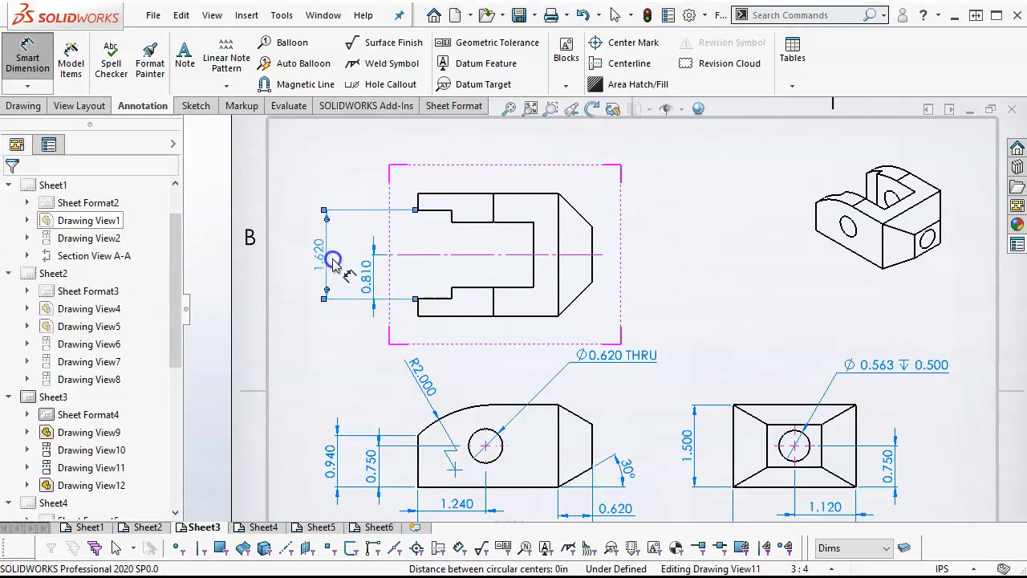
left_click(454, 287)
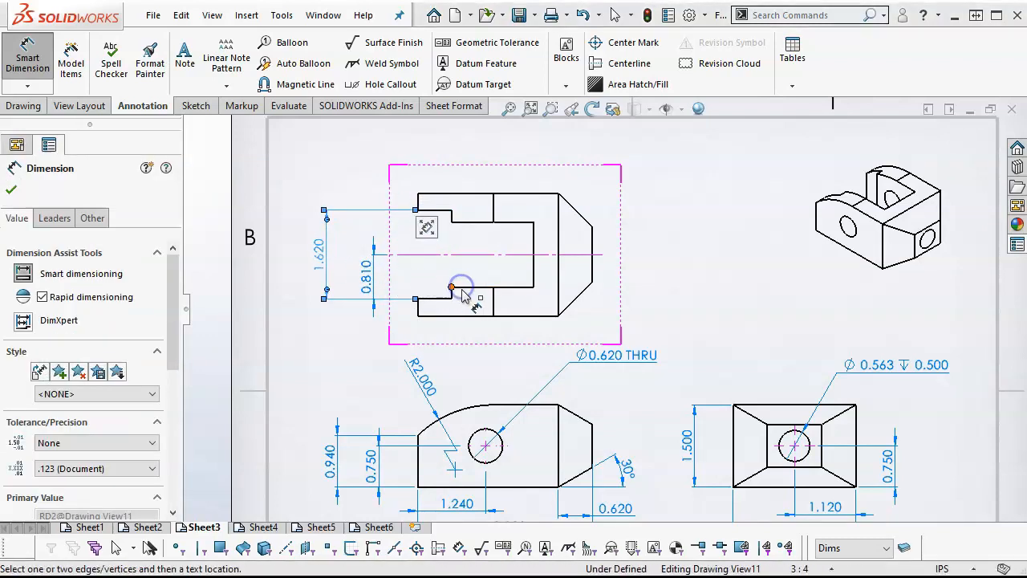
left_click(467, 225)
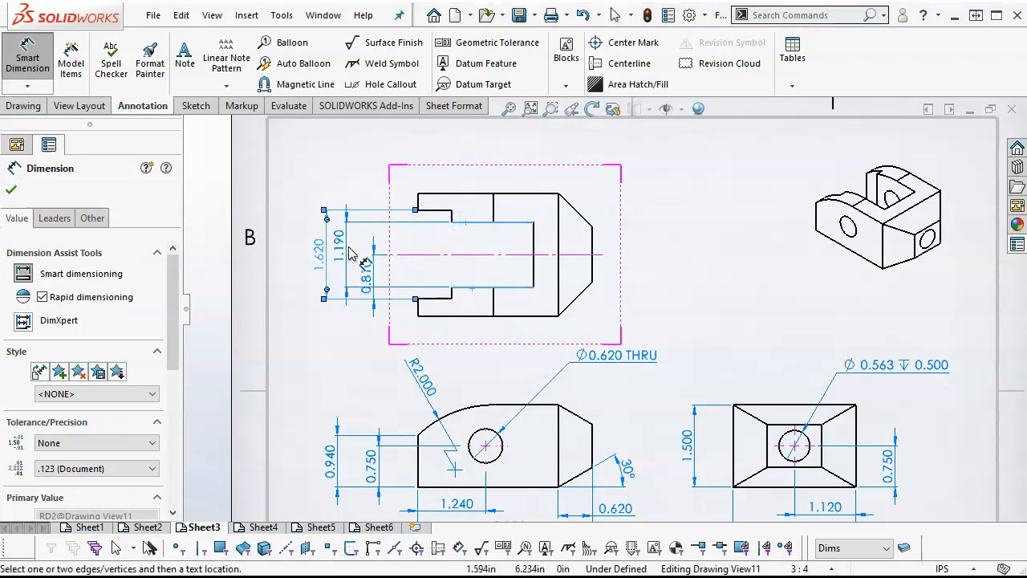
left_click(351, 249)
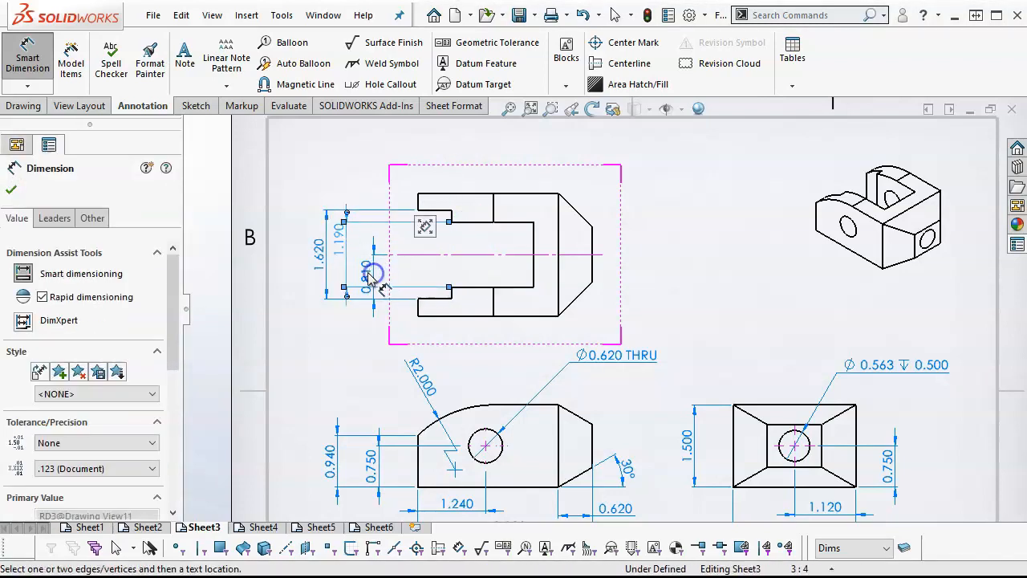
- Shift the 0.810 dimension's text up beside the centerline, and dimension from the centerline to the inner slot's lower edge
left_click(364, 252)
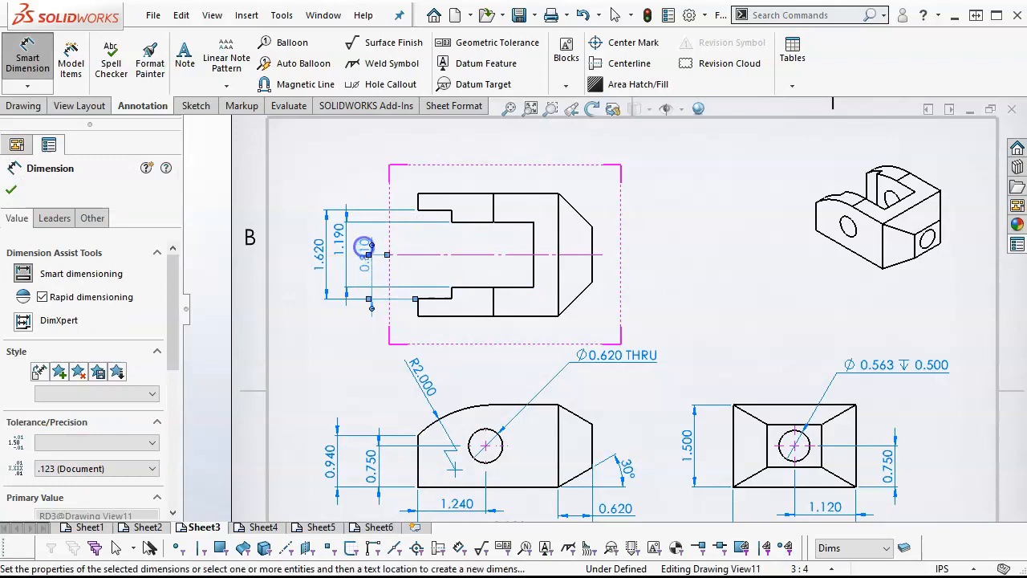
left_click(439, 161)
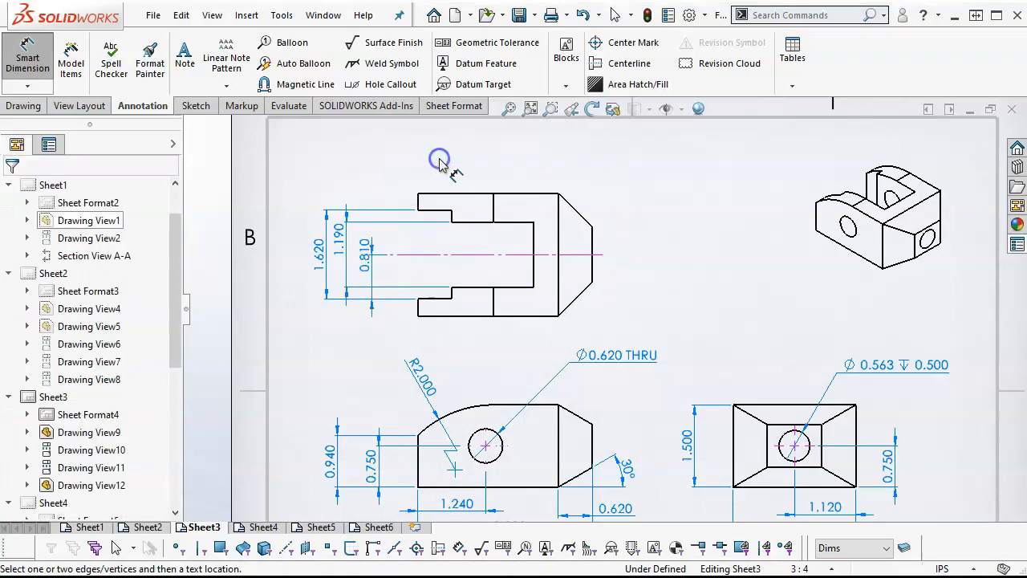
left_click(475, 287)
left_click(446, 255)
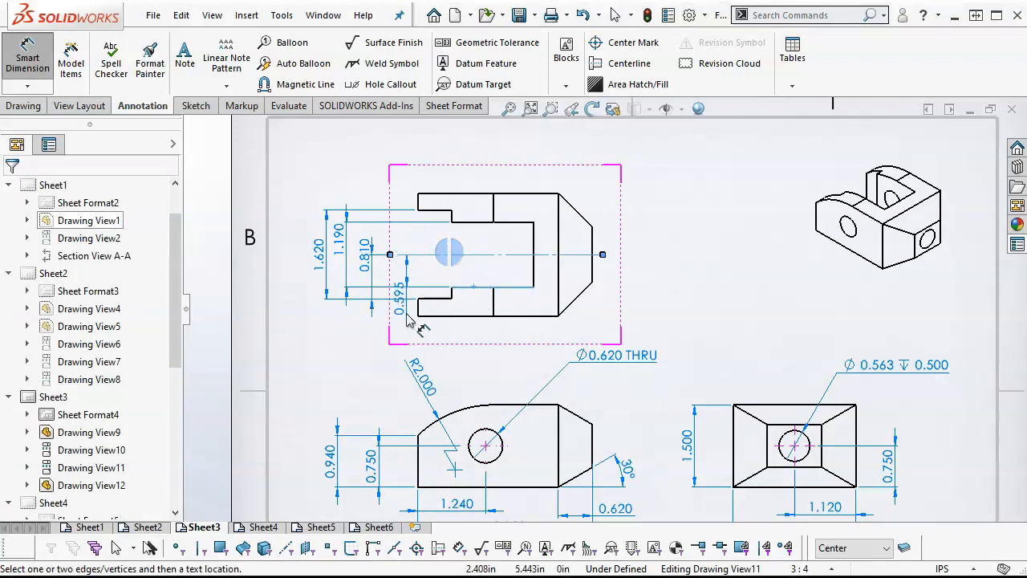
left_click(402, 327)
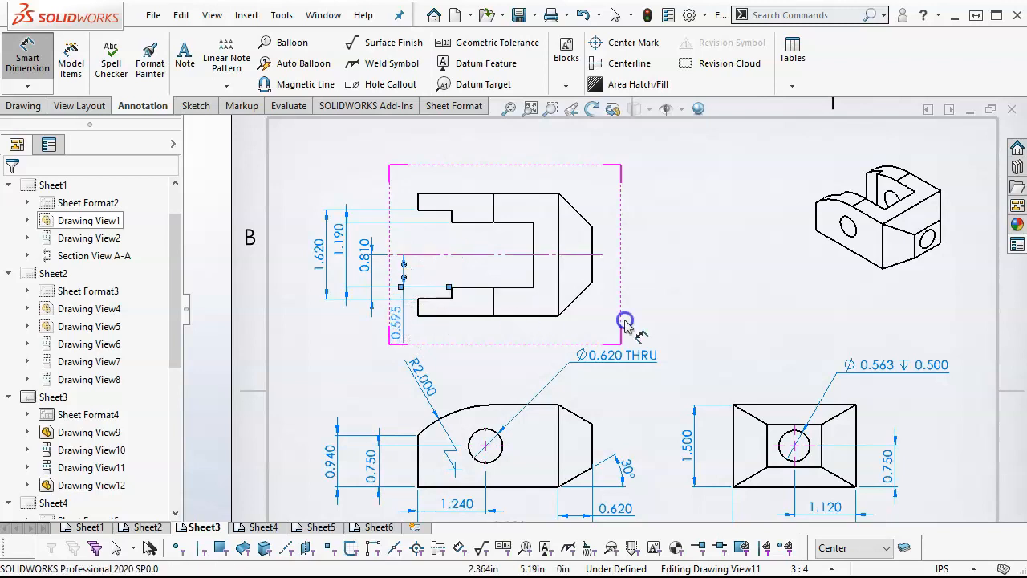
left_click(675, 273)
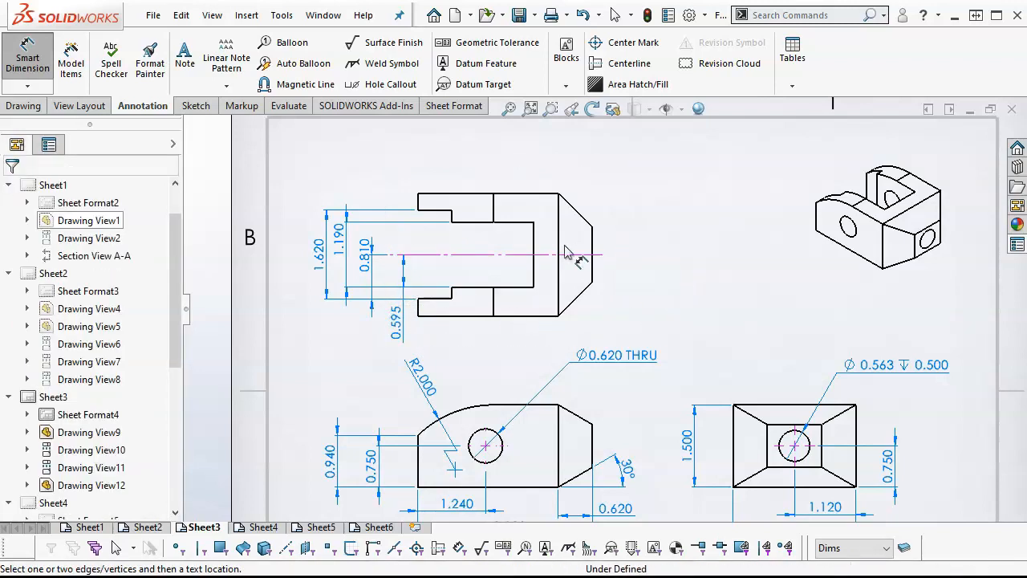
- Dimension the length of the wider slot recess and the full slot depth from the open end of the top view
left_click(437, 212)
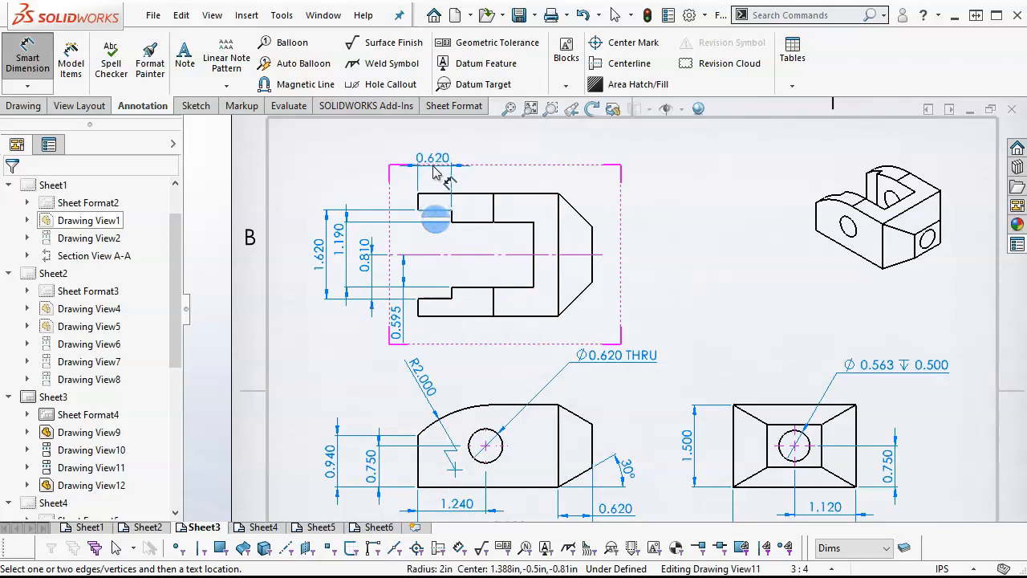
left_click(433, 171)
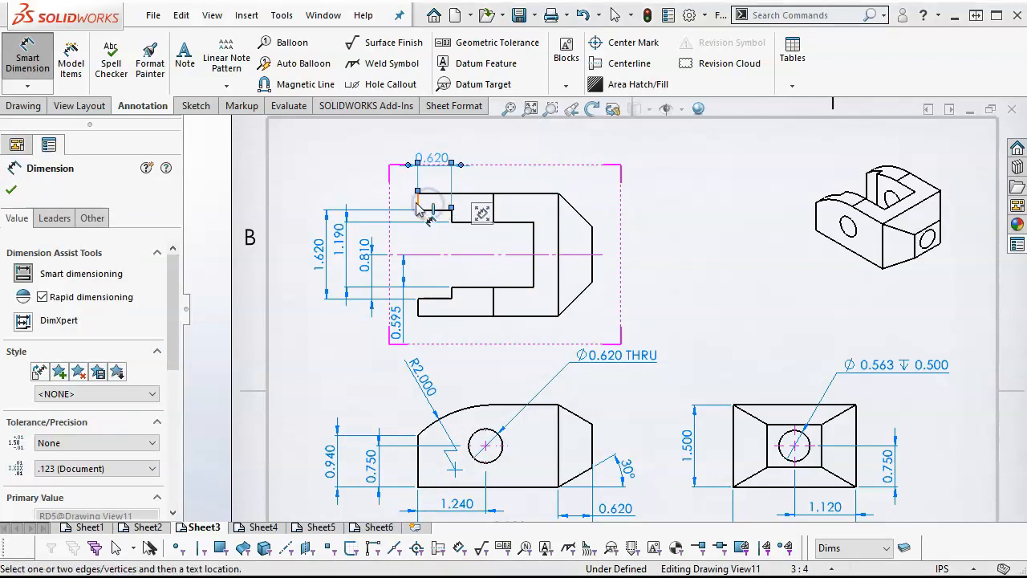
left_click(419, 202)
left_click(533, 239)
left_click(482, 146)
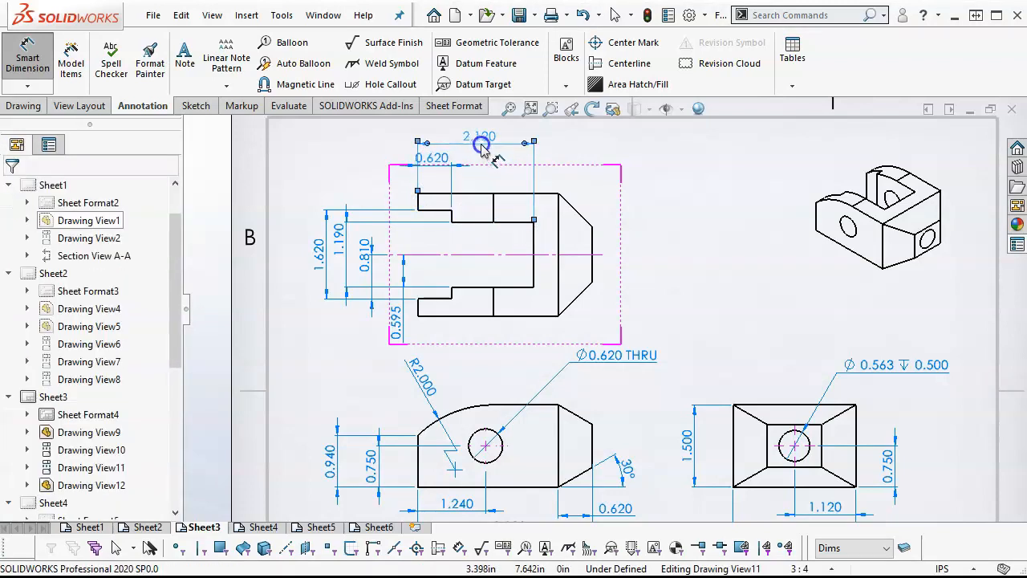
left_click(590, 326)
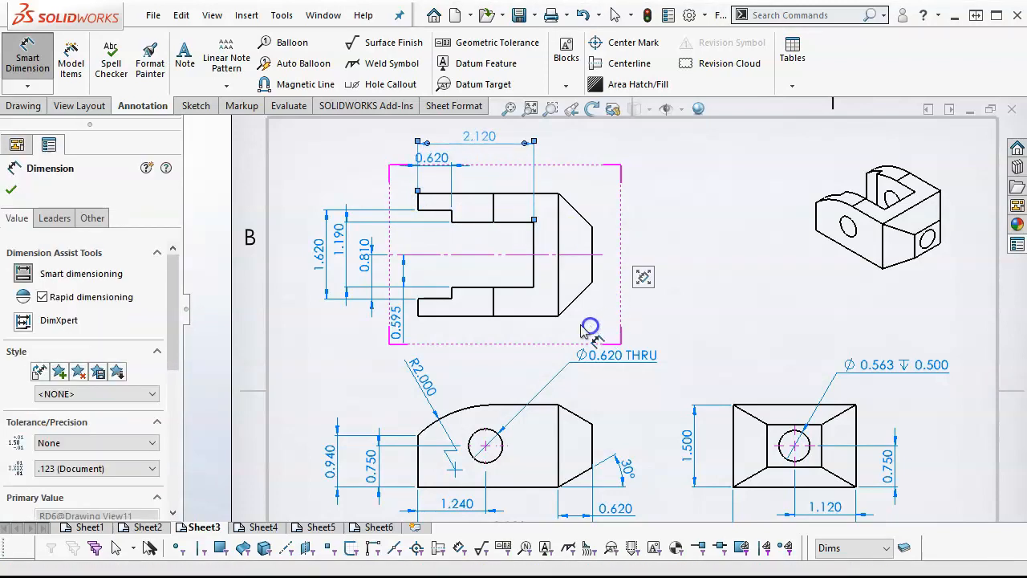
- Dimension the horizontal length of the tapered end above the top view
left_click(576, 210)
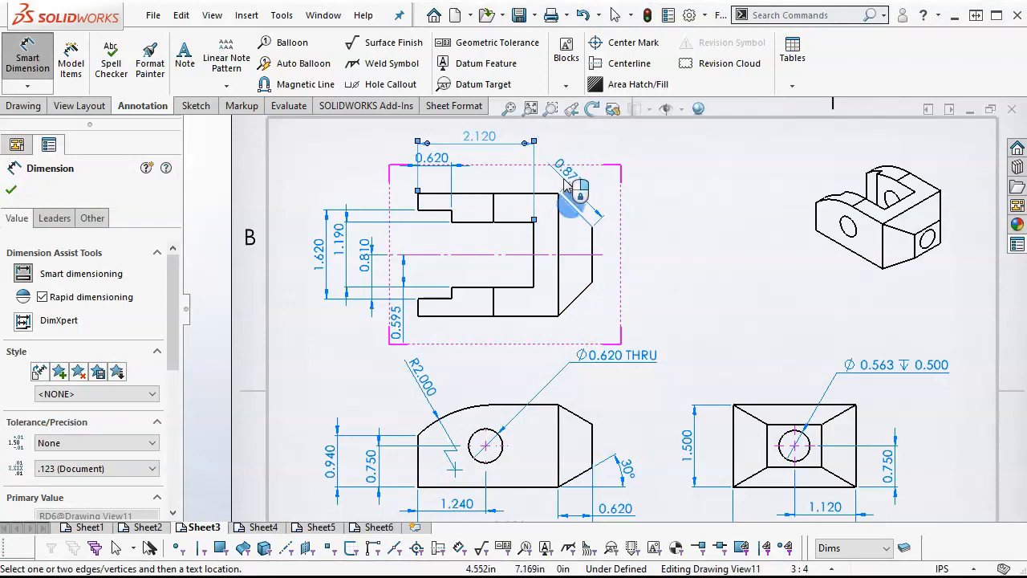
key("Escape")
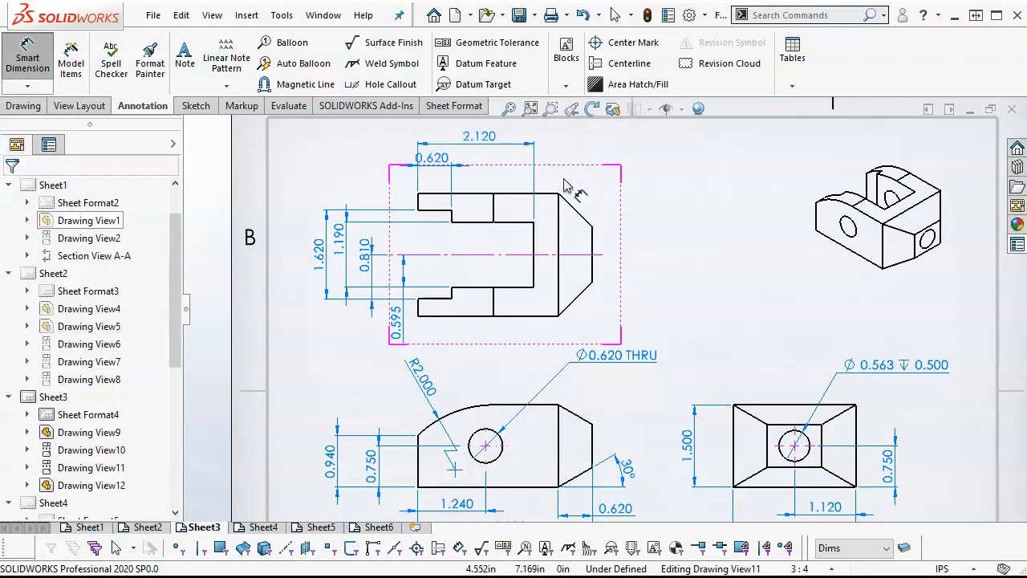
left_click(592, 240)
left_click(559, 220)
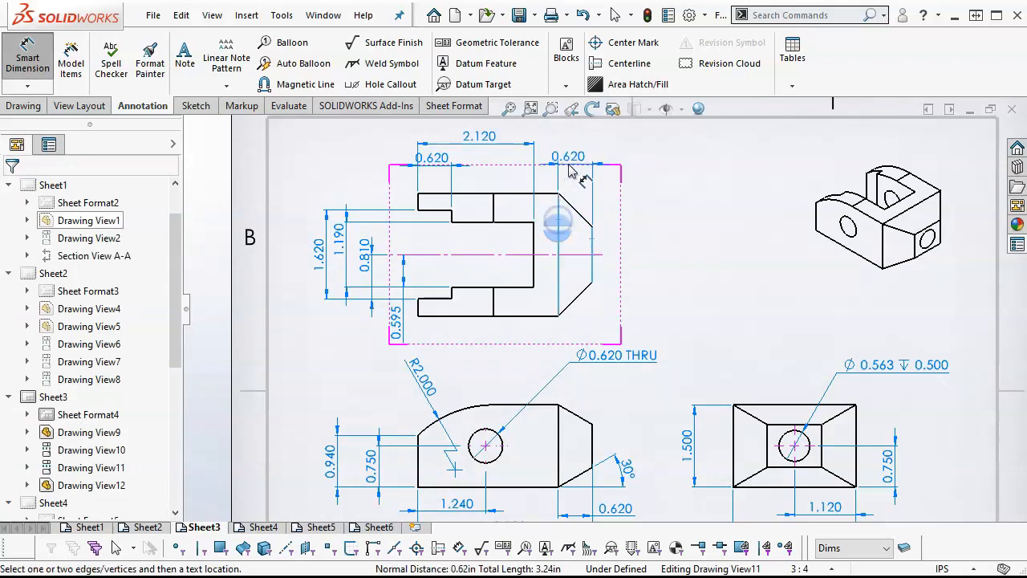
left_click(576, 167)
- Dimension the taper's angle from the top view's upper edge, and raise the tapered end's length dimension
left_click(546, 193)
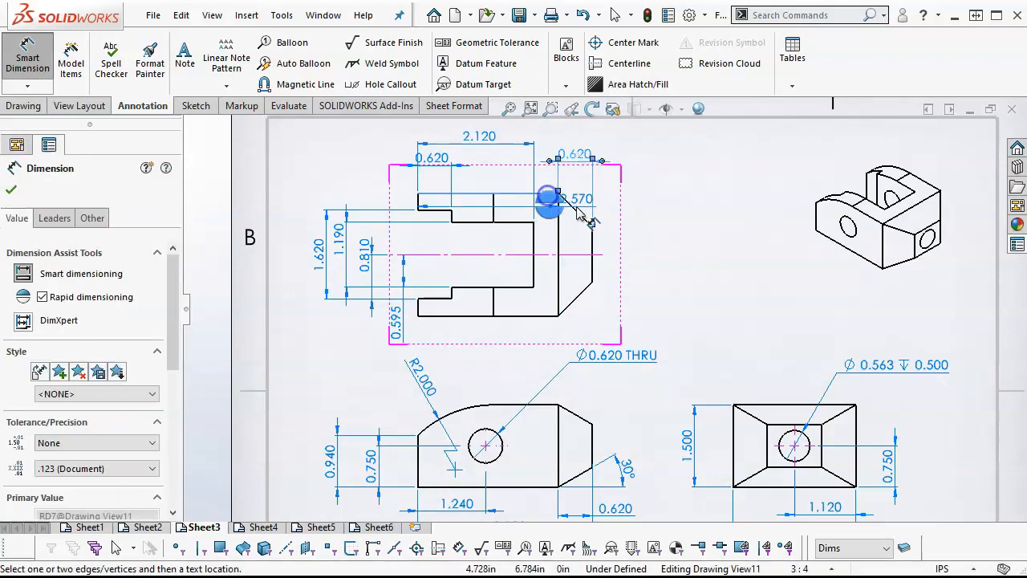
left_click(590, 225)
left_click(632, 218)
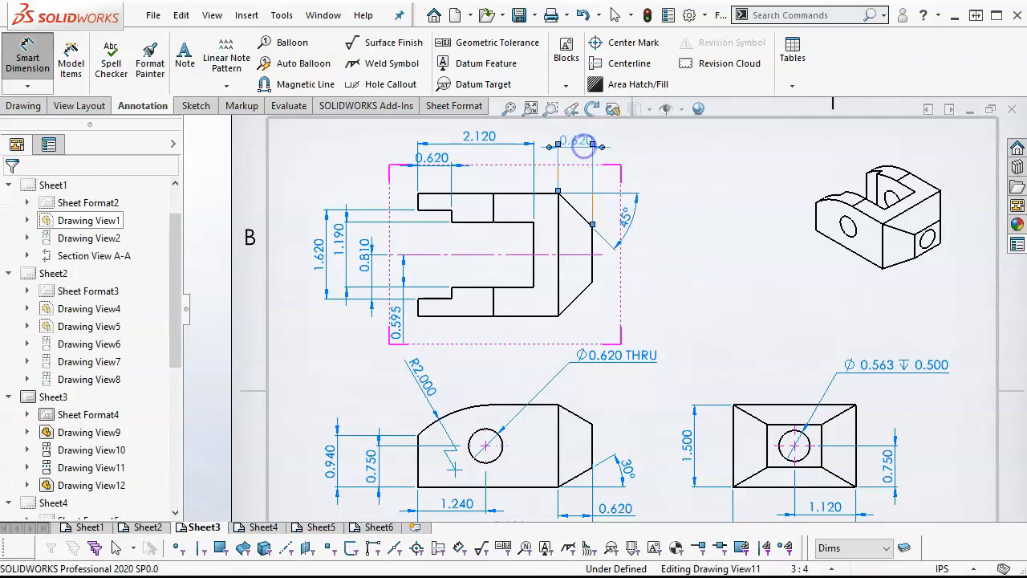
left_click(583, 143)
scroll(650, 321, "down", 1)
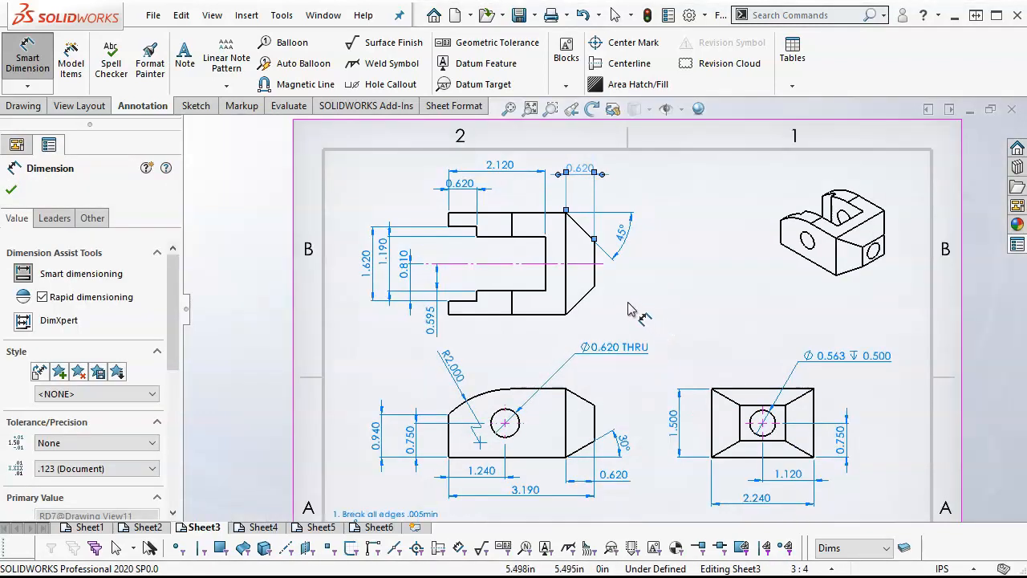
scroll(628, 309, "down", 1)
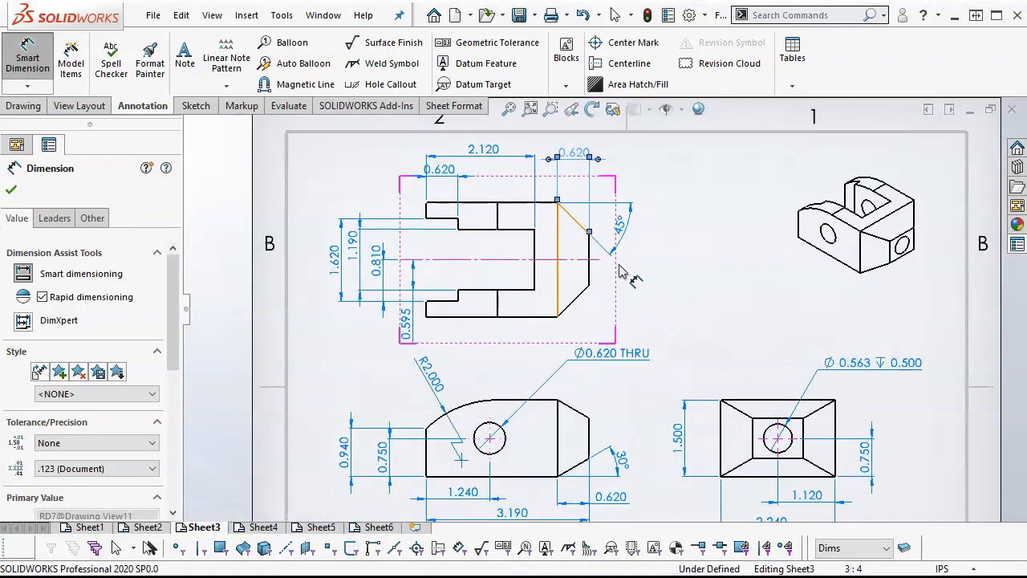
left_click(672, 246)
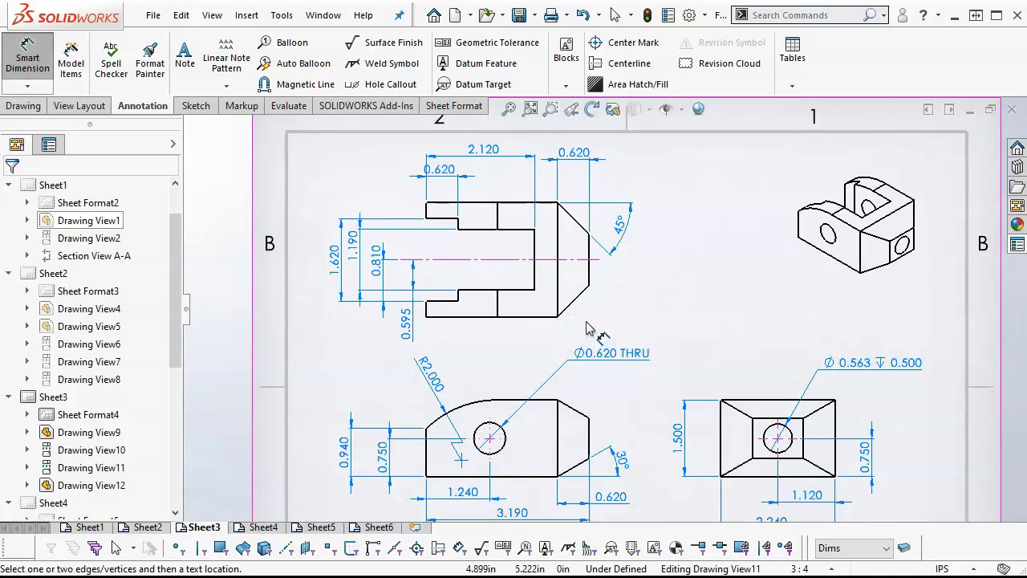
- Shift the text of the slot's outer width dimension slightly down to stagger it from the neighboring dimension
left_click(605, 240)
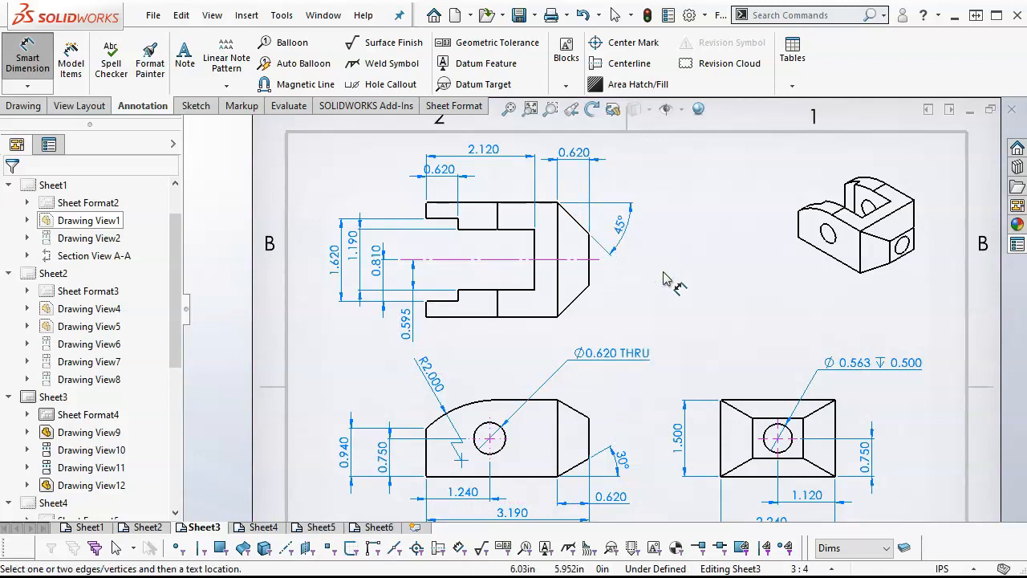
key("f")
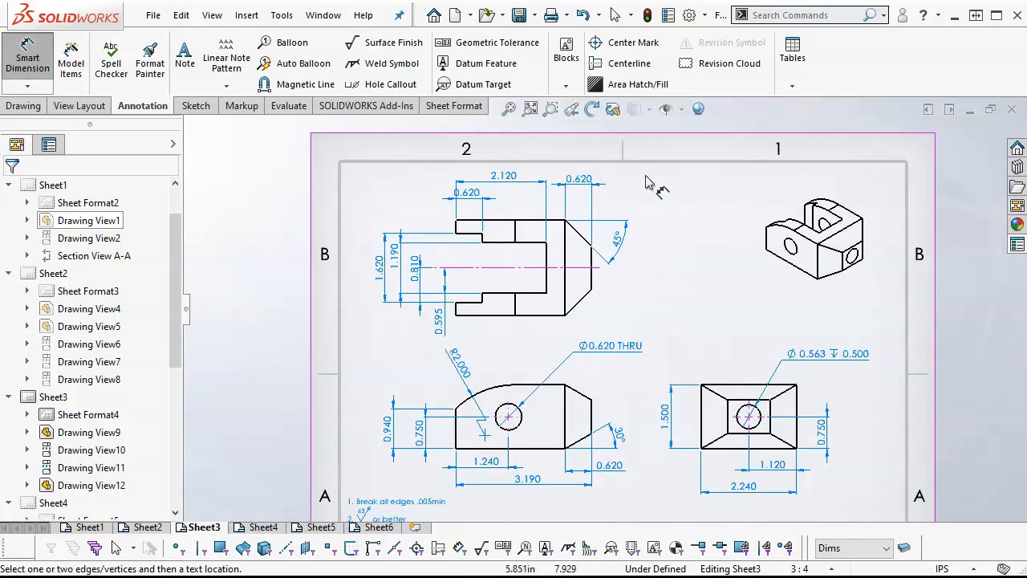
left_click(518, 108)
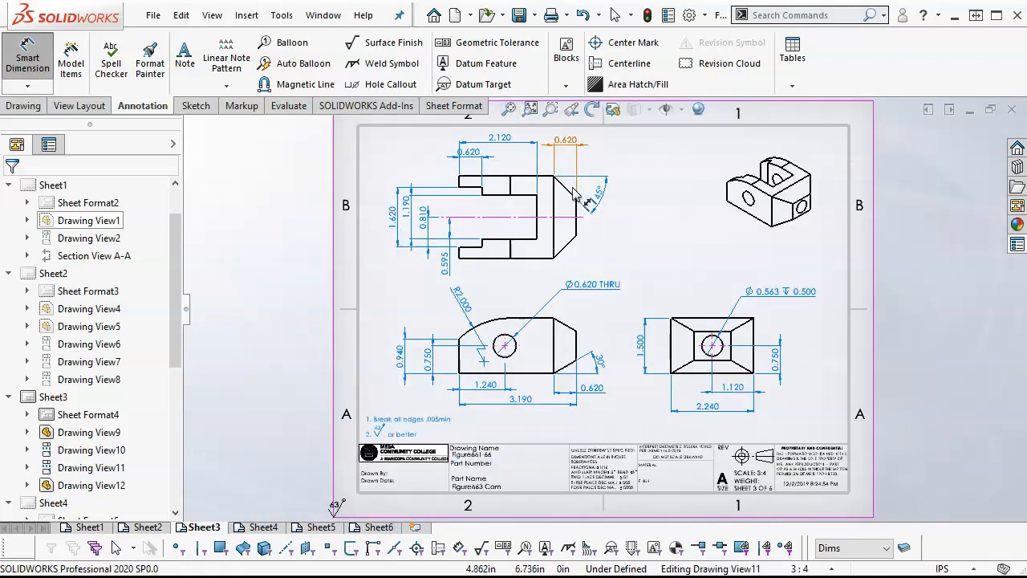
scroll(417, 237, "down", 2)
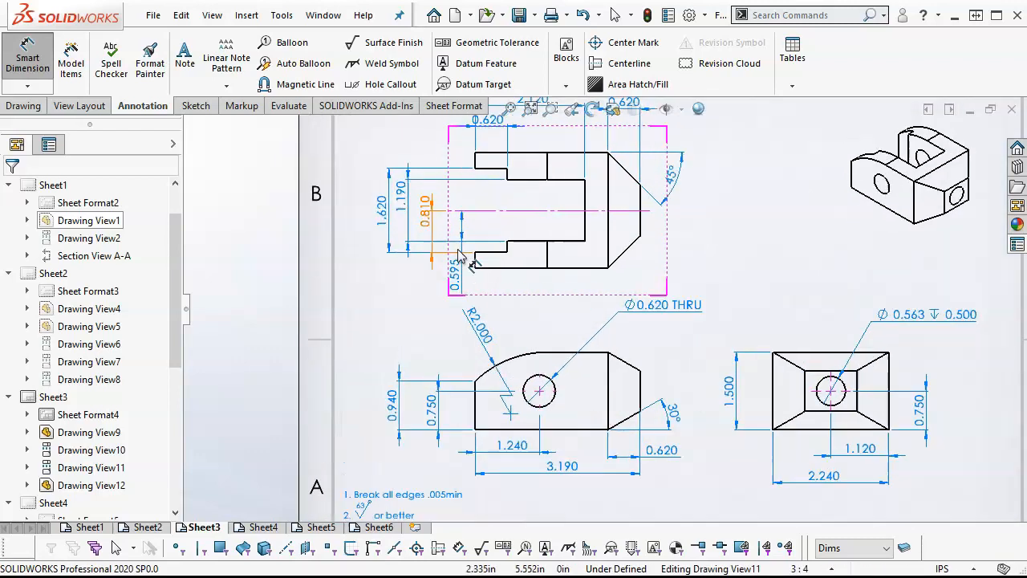
scroll(381, 219, "down", 1)
left_click(374, 224)
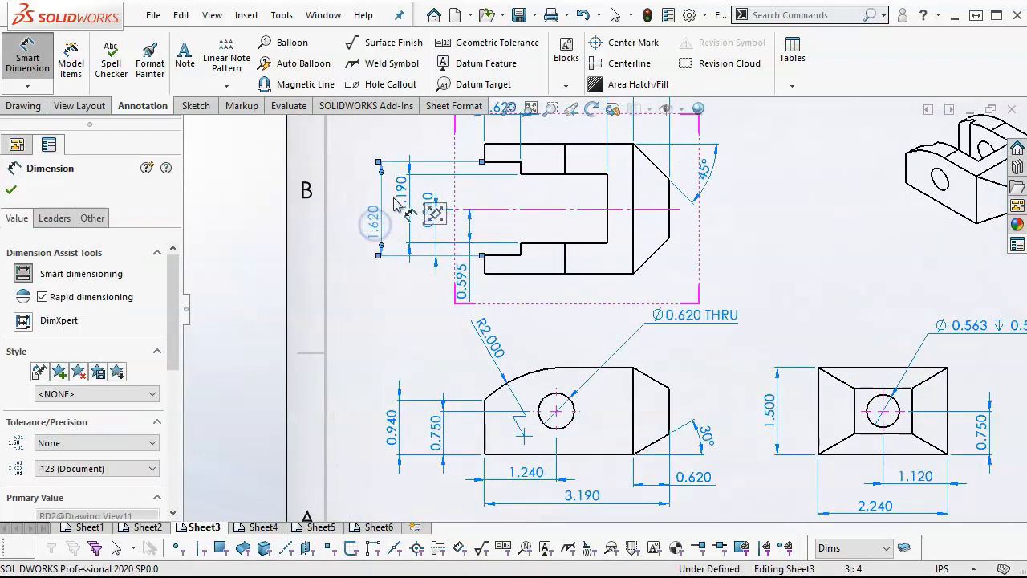
left_click(775, 275)
- Move the Ø0.620 THRU hole callout closer to the hole in the front view
scroll(782, 279, "up", 2)
scroll(792, 280, "down", 1)
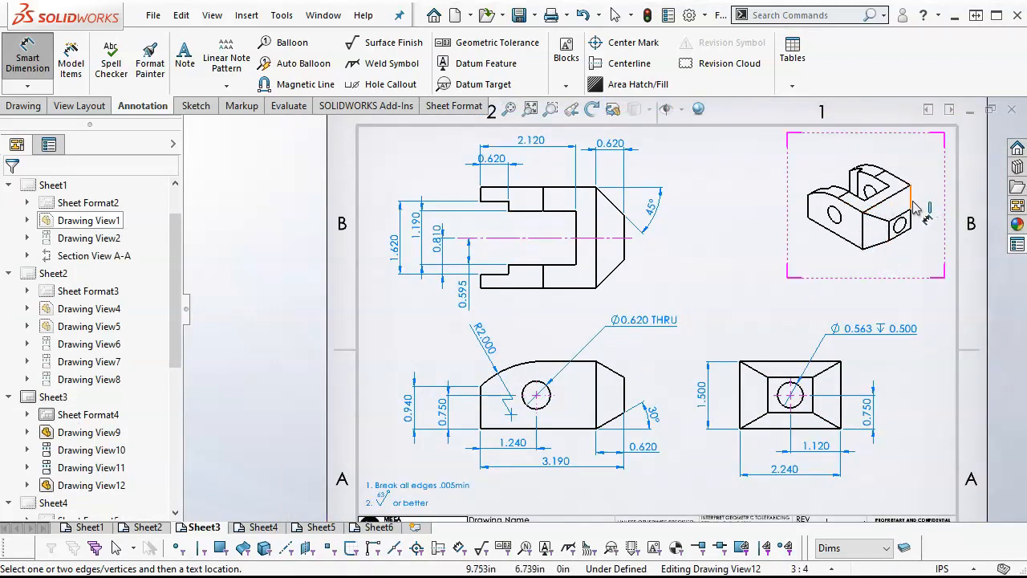
left_click_drag(667, 322, 624, 341)
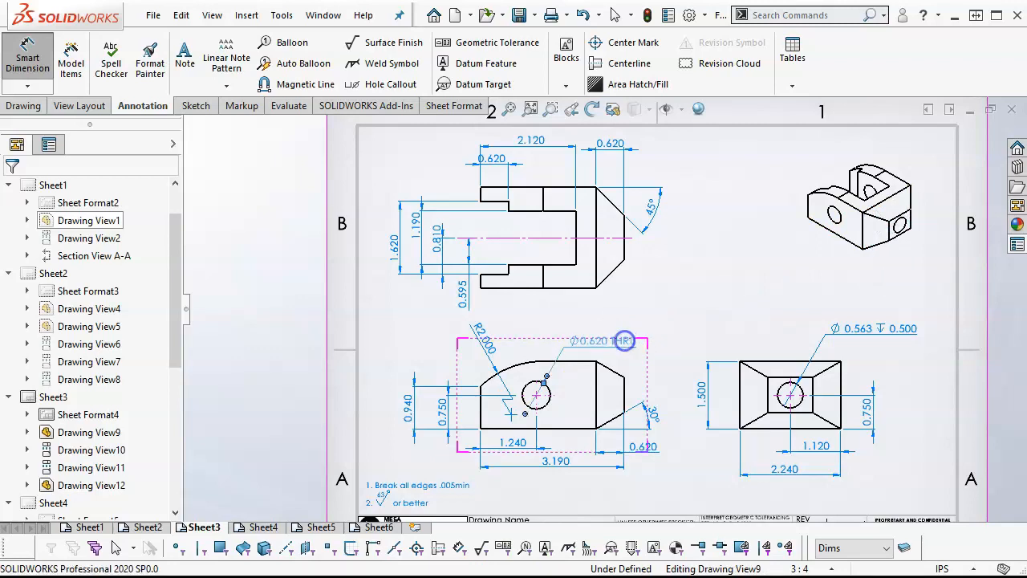
left_click(688, 335)
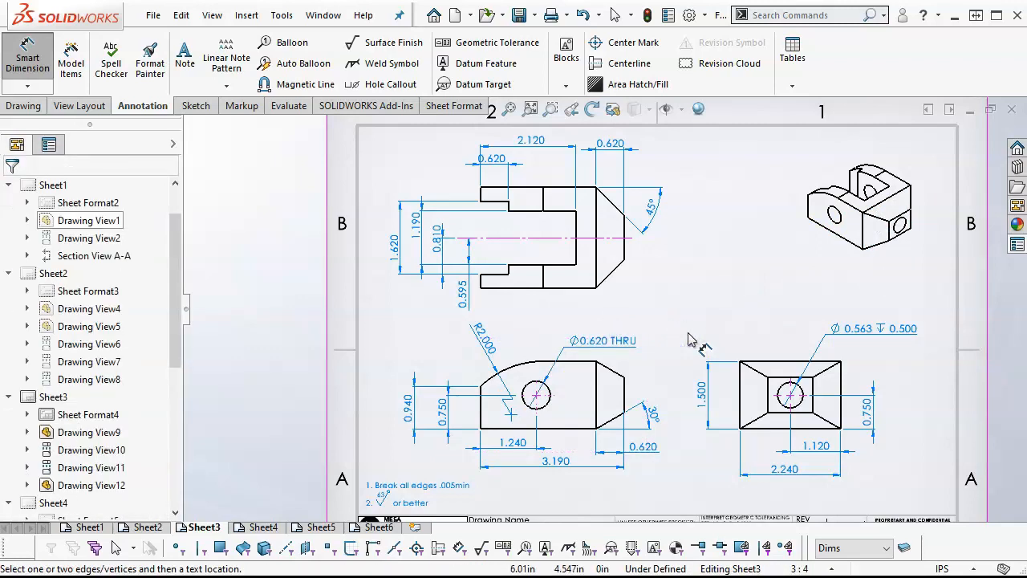
scroll(689, 337, "up", 3)
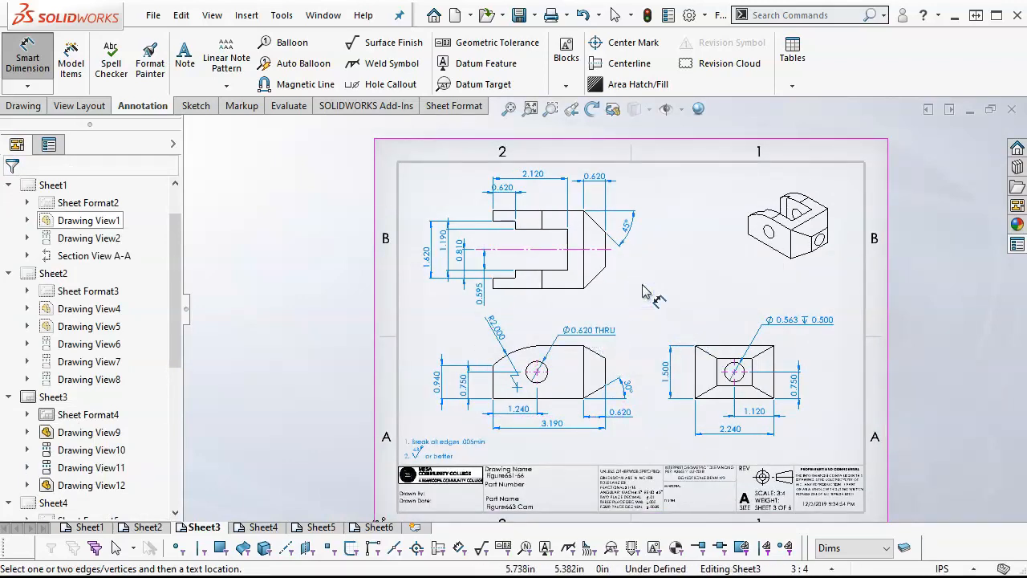
- Switch to Sheet4 and set its sheet scale to 1:2
left_click(262, 526)
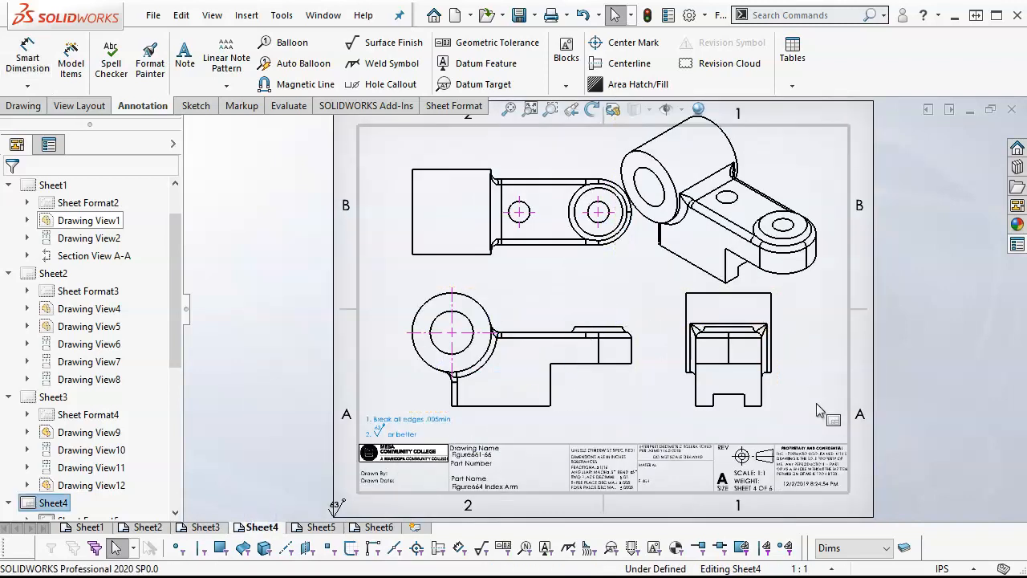
left_click(681, 389)
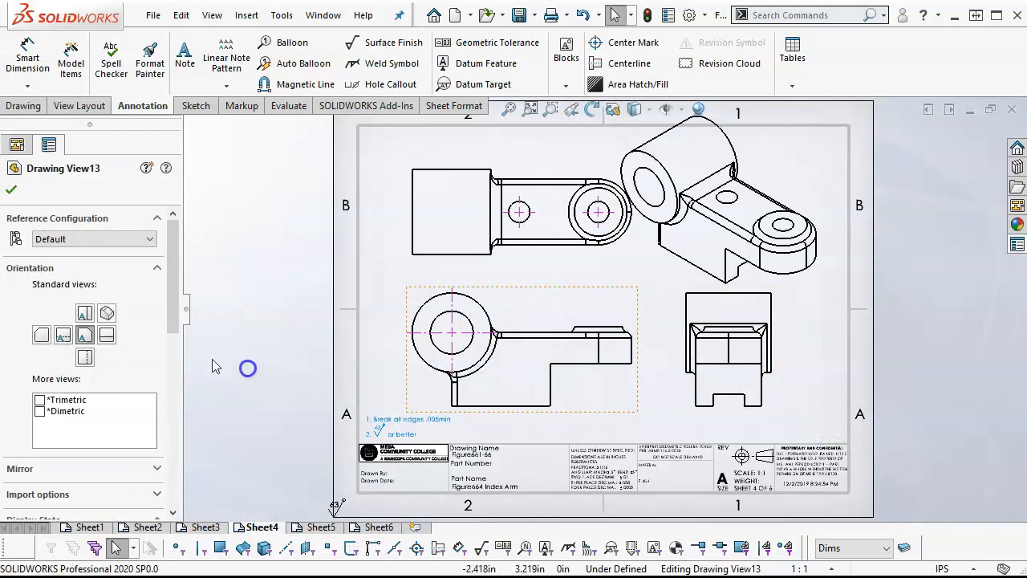
scroll(171, 373, "down", 4)
scroll(171, 373, "down", 5)
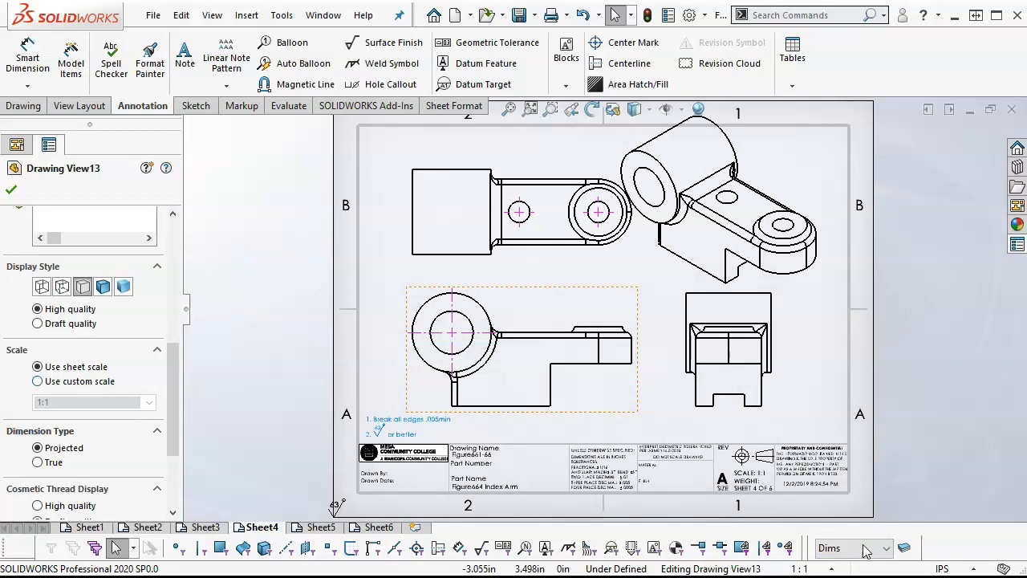
left_click(608, 395)
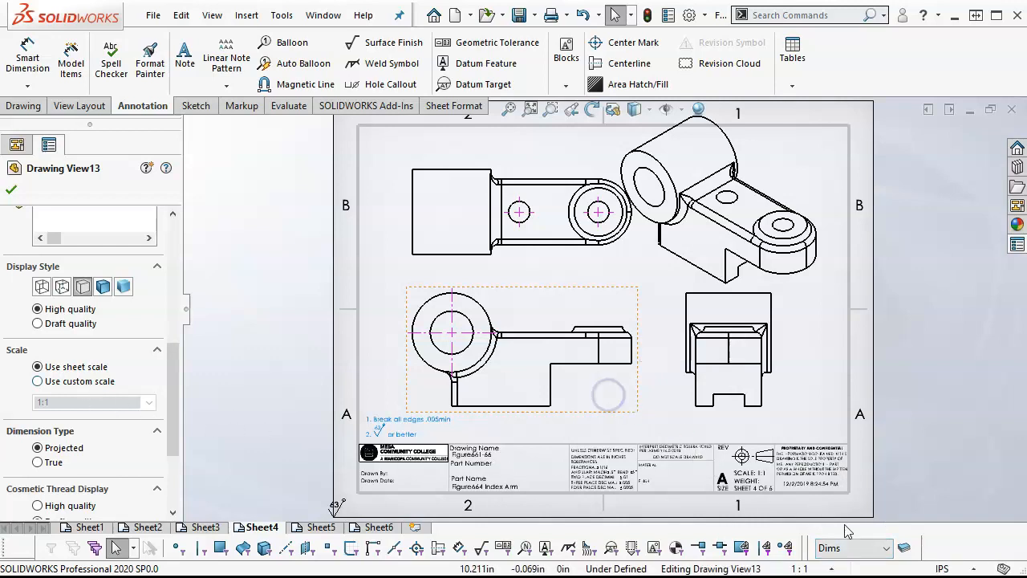
left_click(832, 570)
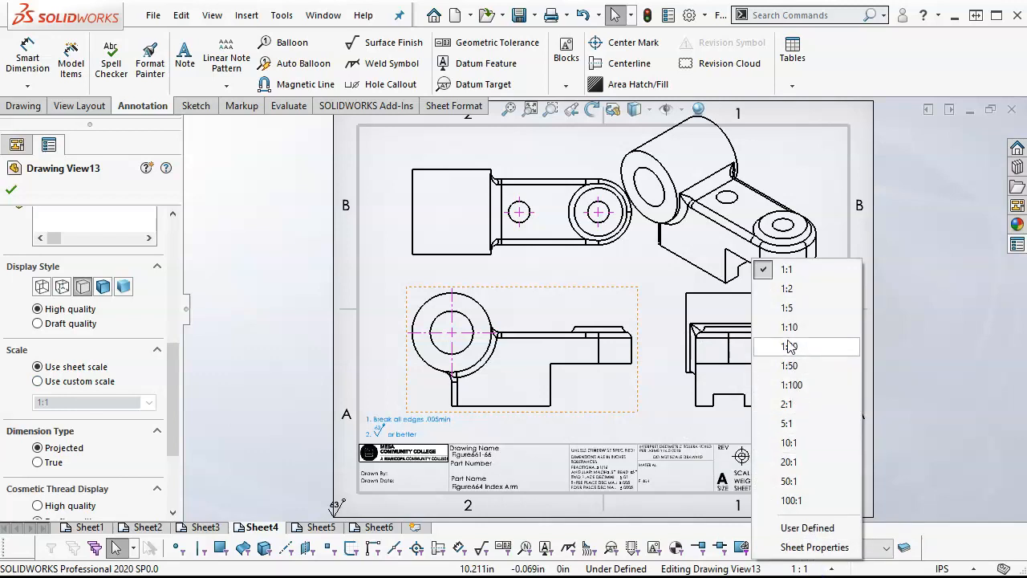
left_click(777, 292)
- Move the isometric view up toward the sheet's corner and raise the front view slightly to spread out the views
mouse_move(780, 305)
left_mouse_down()
mouse_move(756, 271)
mouse_move(794, 252)
left_mouse_up()
left_click_drag(543, 323, 554, 285)
scroll(594, 349, "down", 3)
scroll(610, 283, "down", 2)
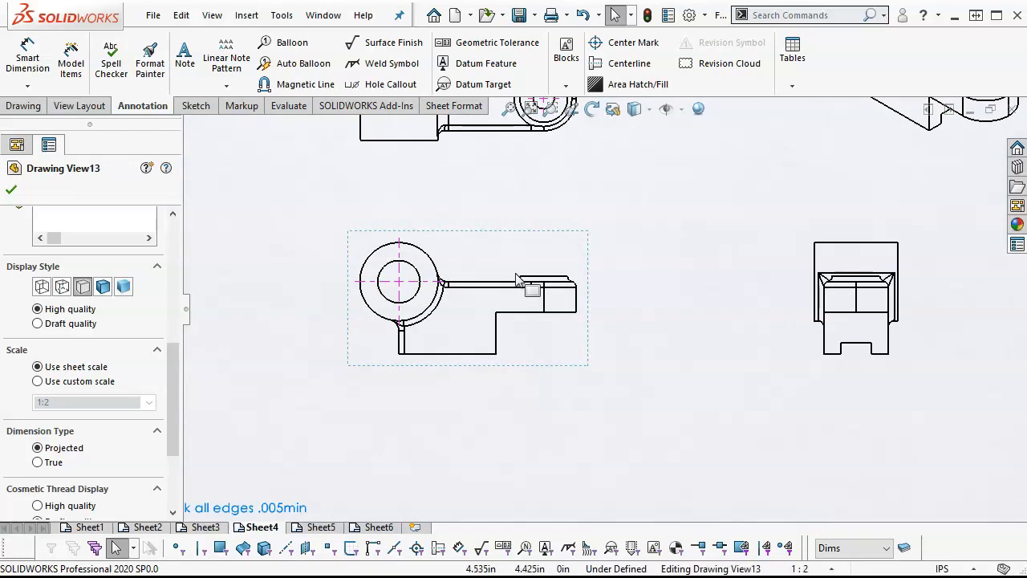
scroll(565, 238, "up", 3)
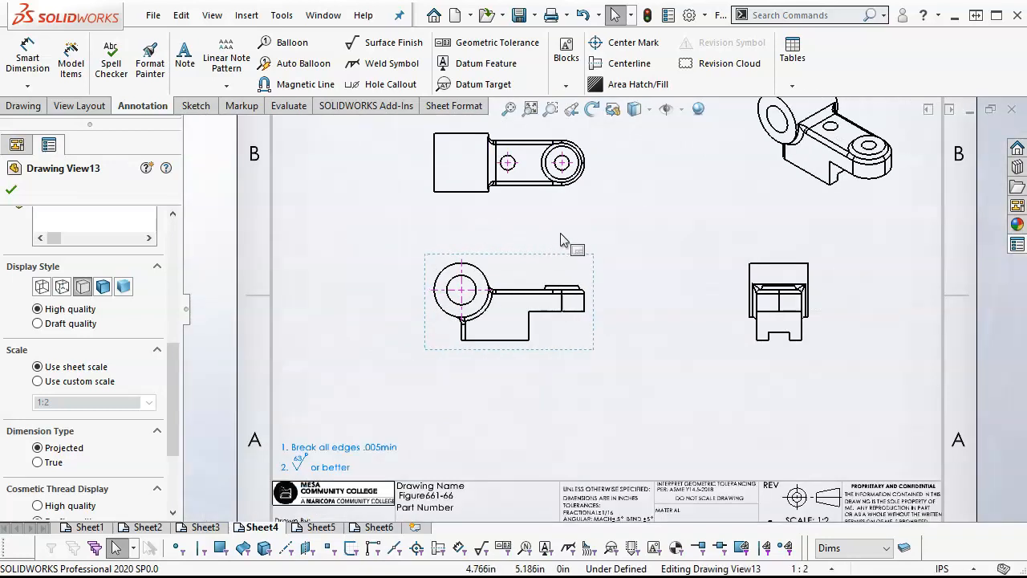
scroll(566, 238, "down", 4)
left_click(12, 193)
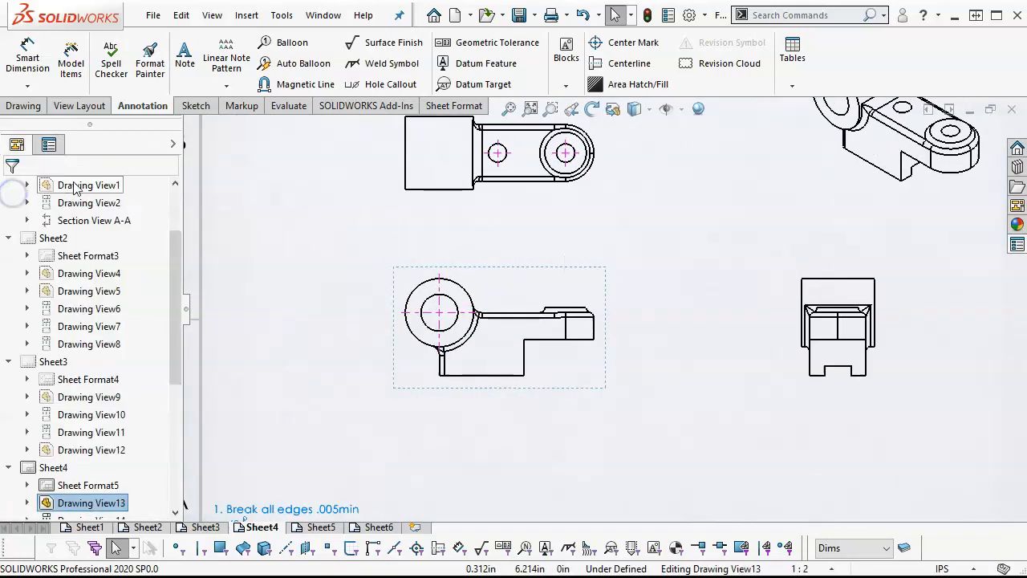
- Import the marked model dimensions into the front view and place the bore's toleranced diameter above the arm
left_click(71, 62)
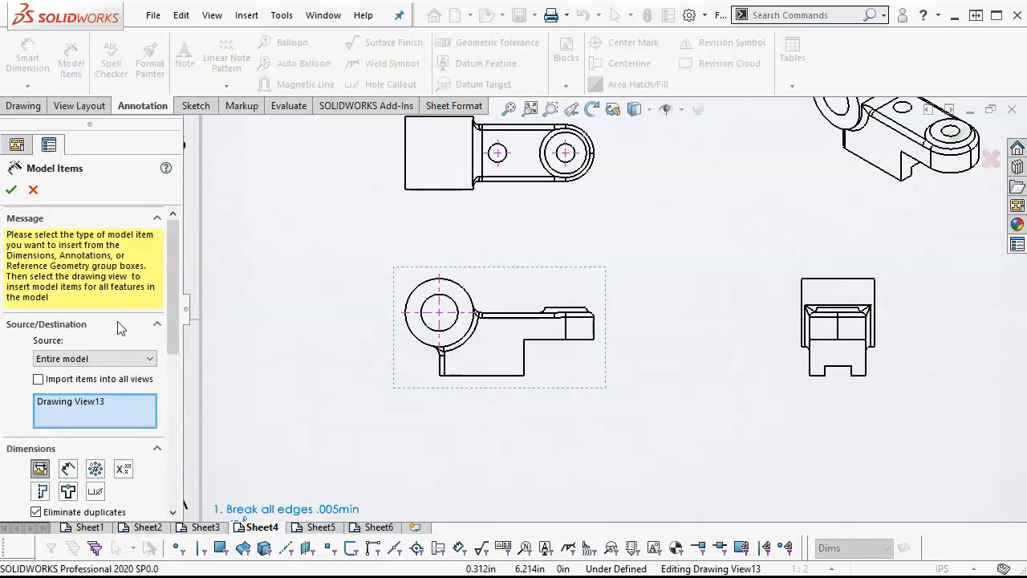
left_click_drag(173, 293, 182, 372)
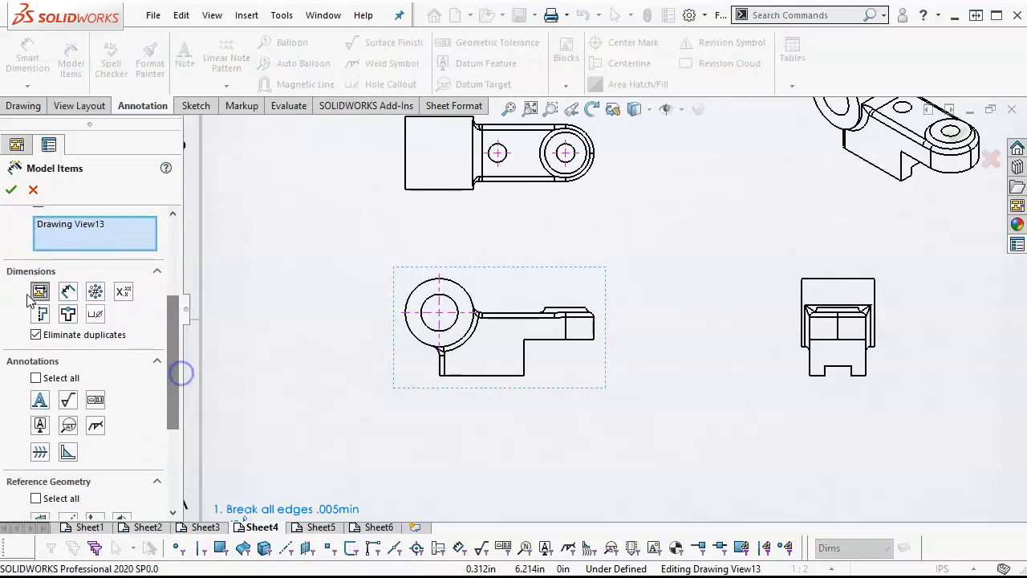
left_click(11, 190)
left_click_drag(493, 275, 519, 248)
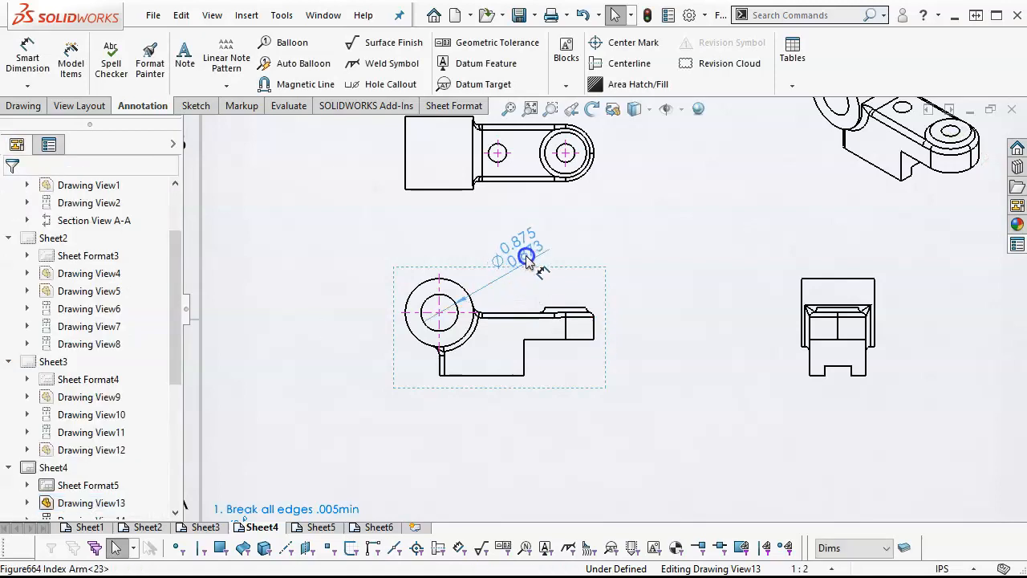
left_click(330, 385)
- Set the front view's reference configuration to Machined
scroll(506, 345, "down", 4)
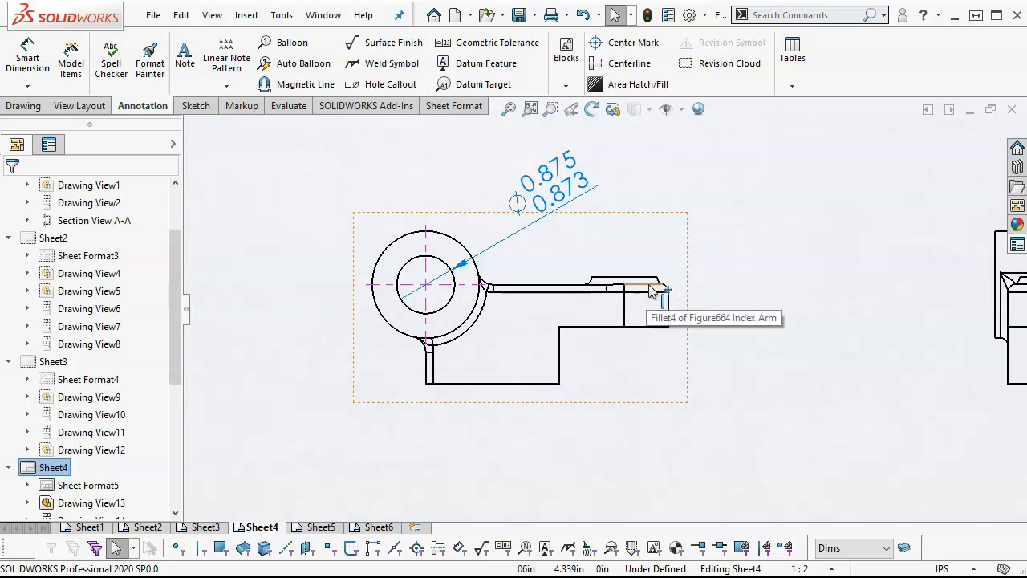
key("f")
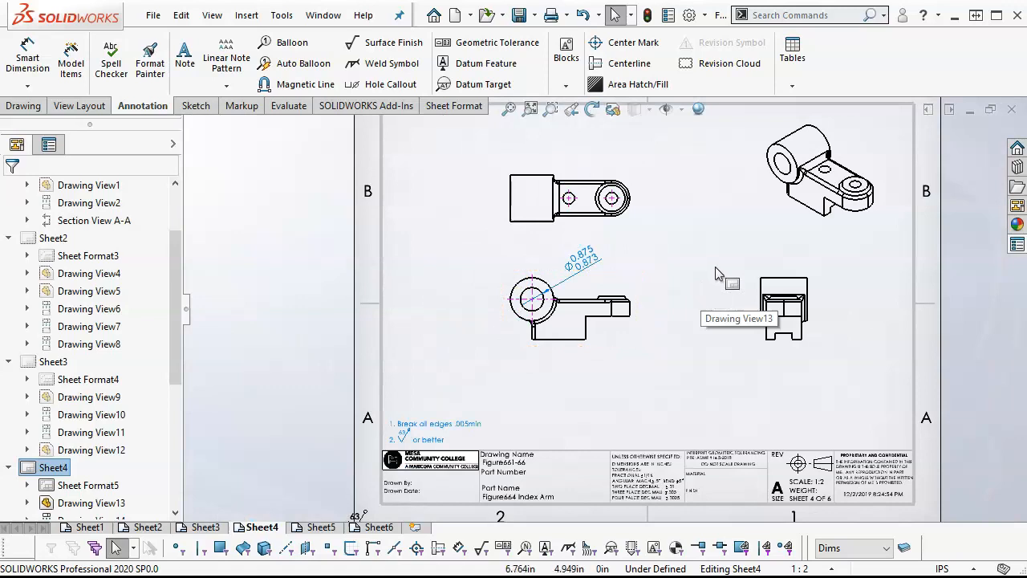
scroll(717, 273, "down", 2)
left_click(507, 299)
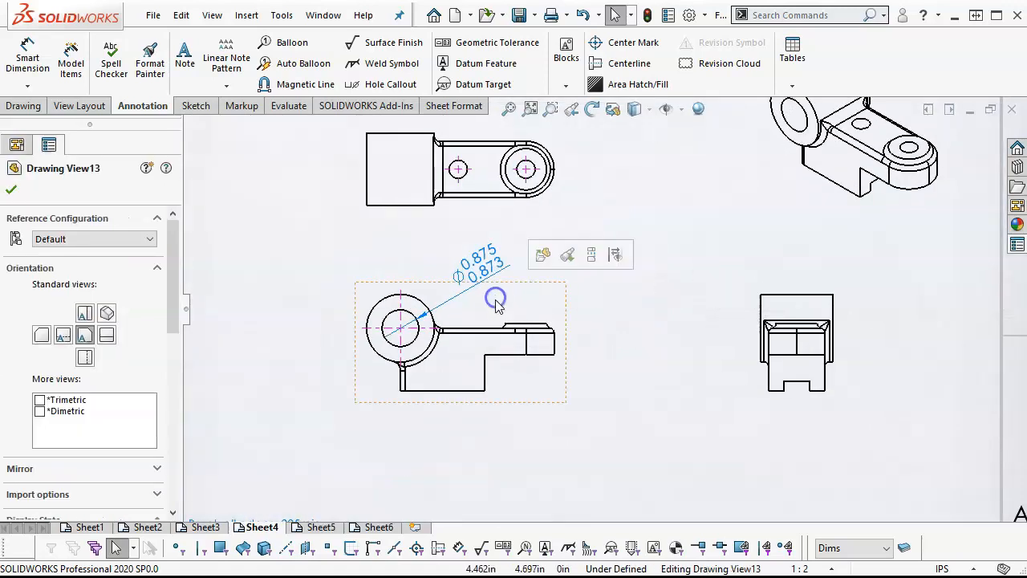
left_click(121, 238)
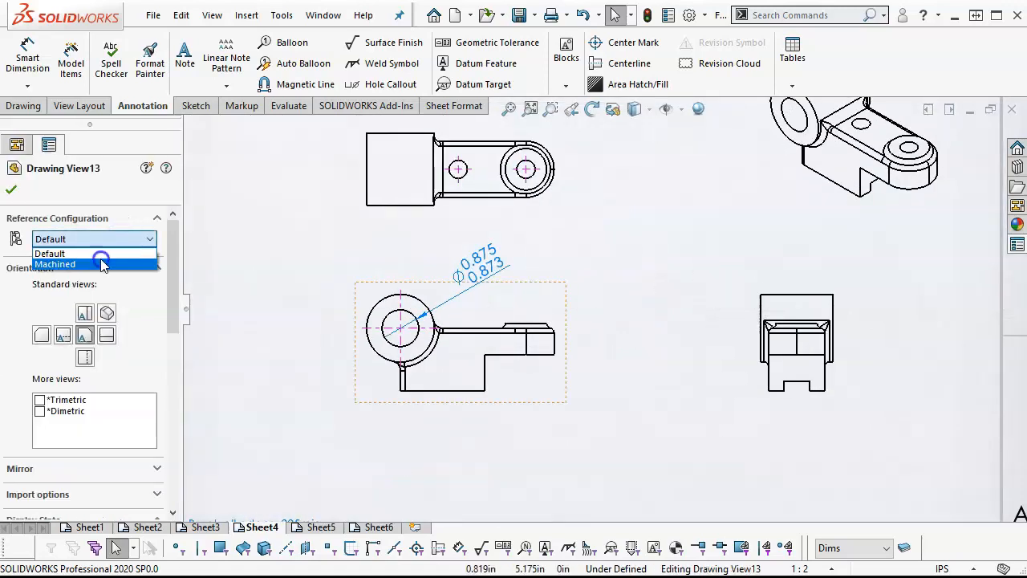
left_click(102, 261)
left_click(15, 191)
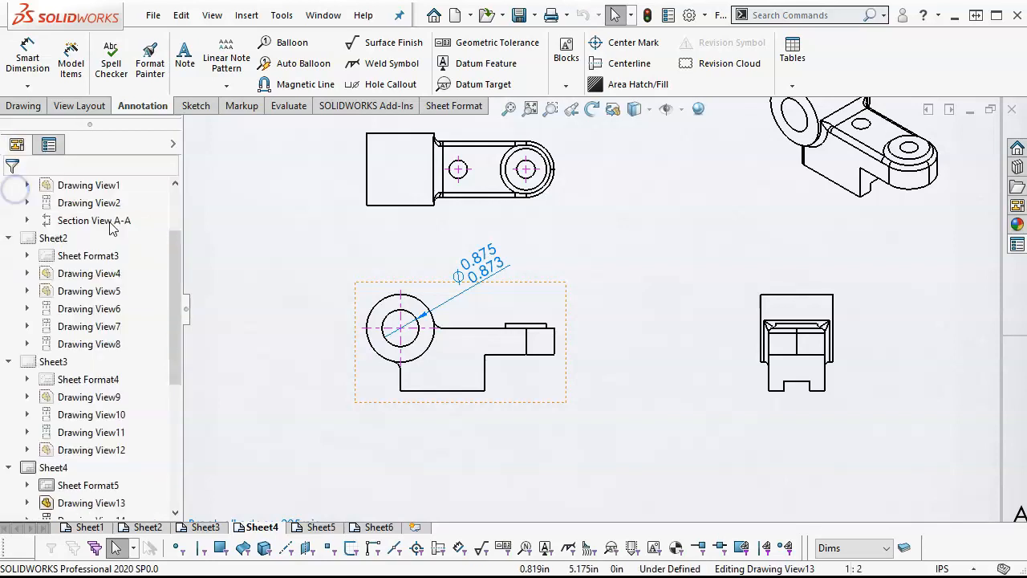
- Set the reference configuration of the top and side views to Machined <Link to parent>
left_click(475, 222)
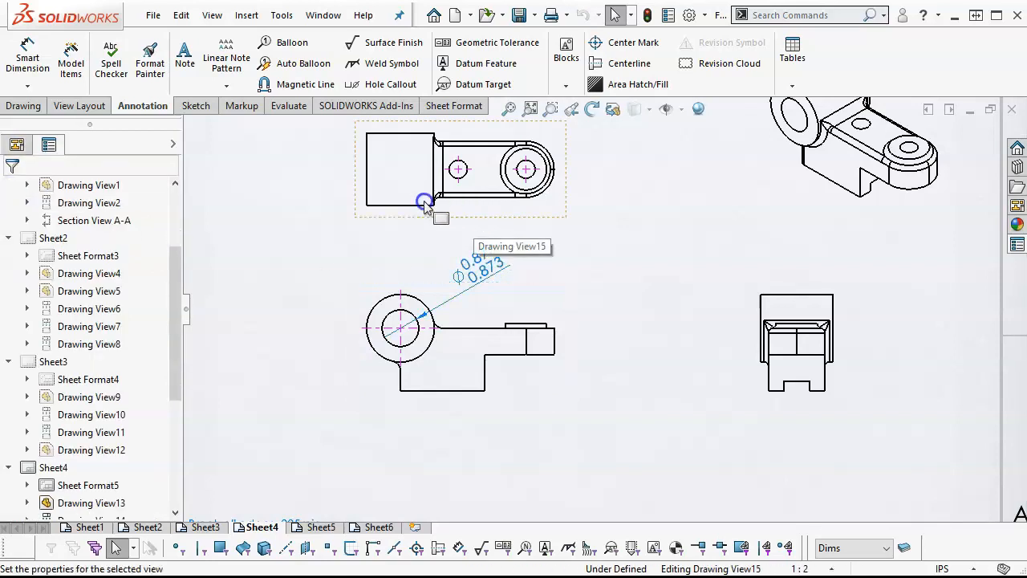
left_click(60, 239)
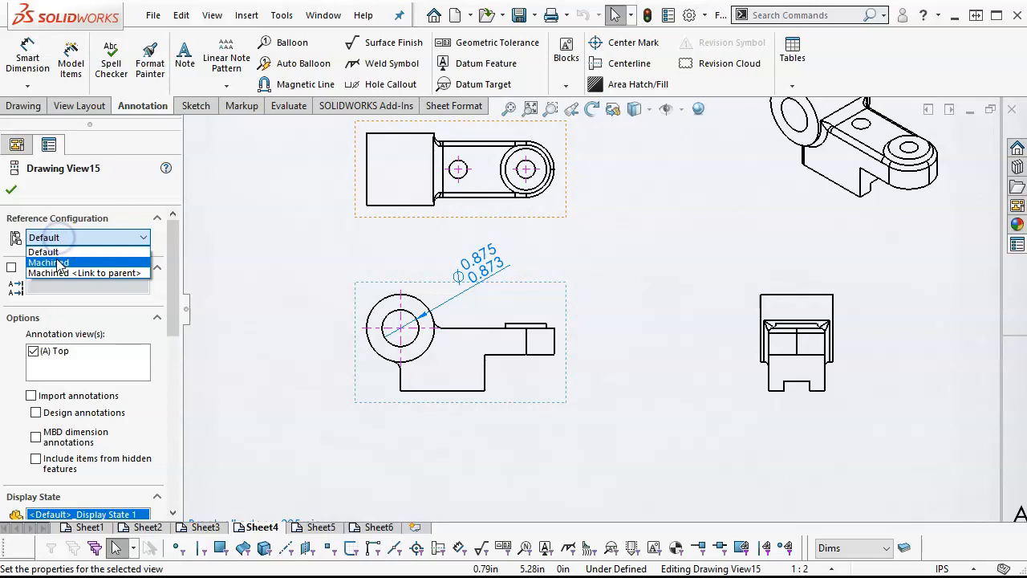
left_click(59, 273)
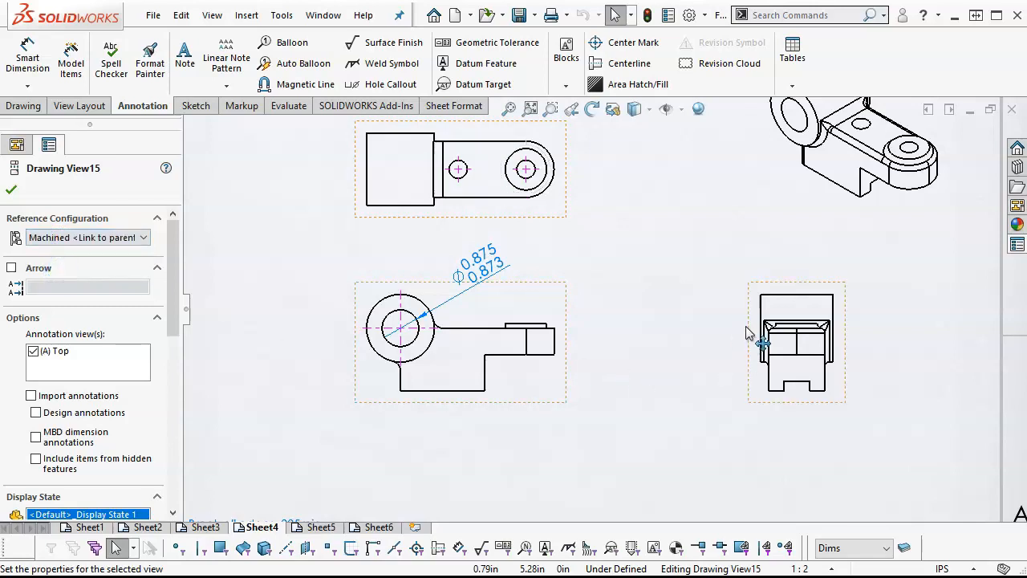
left_click(751, 329)
left_click(54, 239)
left_click(62, 271)
- Set the isometric view's reference configuration to Machined
left_click(796, 223)
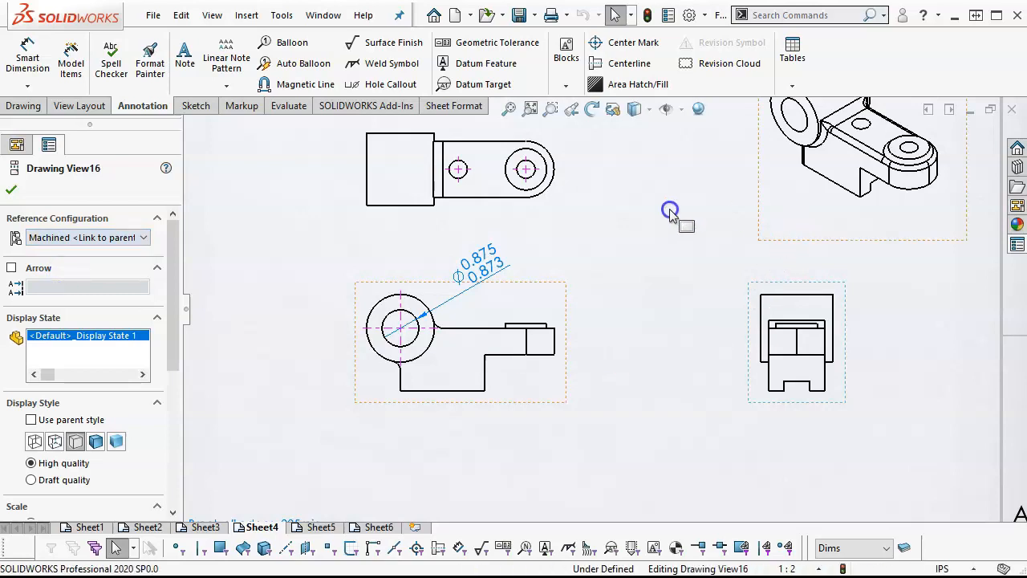
left_click(75, 237)
left_click(78, 266)
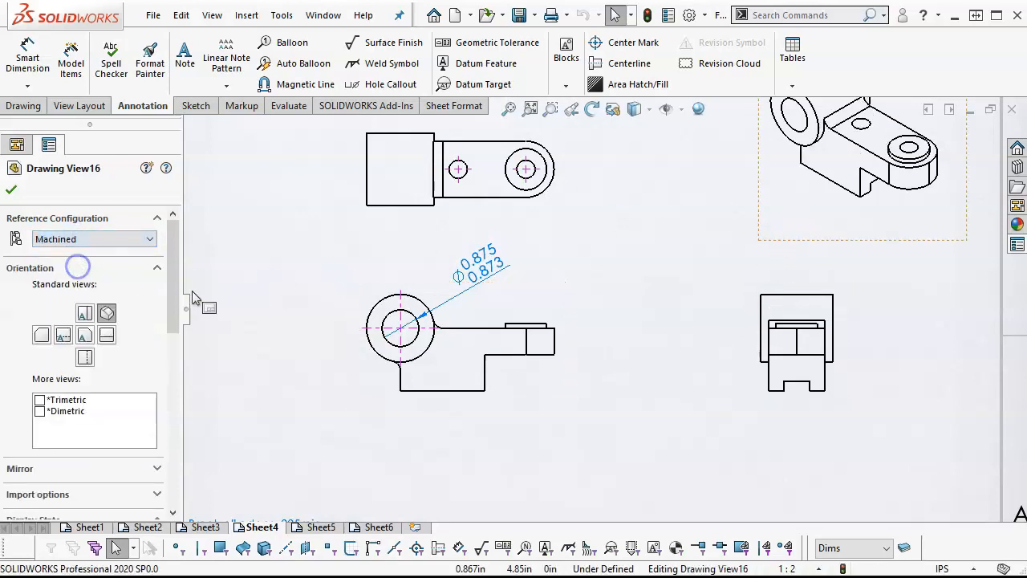
left_click(260, 296)
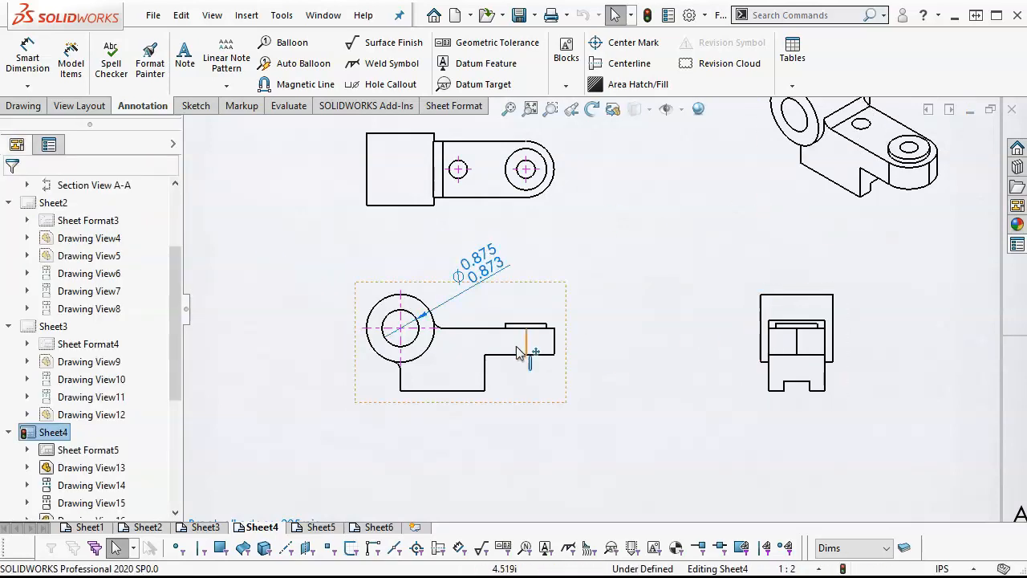
- Dimension the hub's outer diameter in the front view and move the bore's diameter dimension above it, left of the hub
left_click(27, 58)
left_click(374, 313)
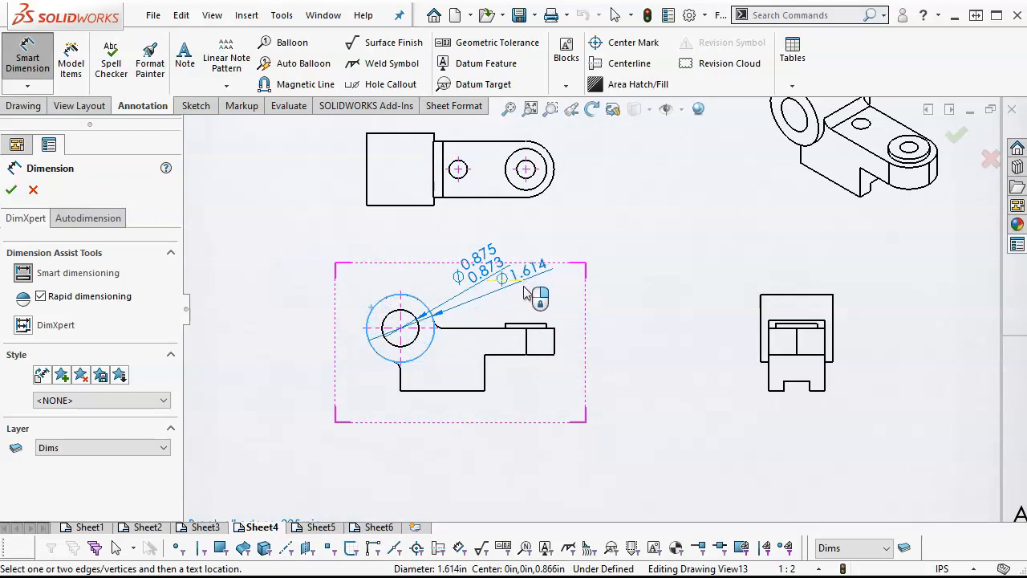
left_click(293, 276)
left_click_drag(478, 259, 306, 244)
left_click(305, 242)
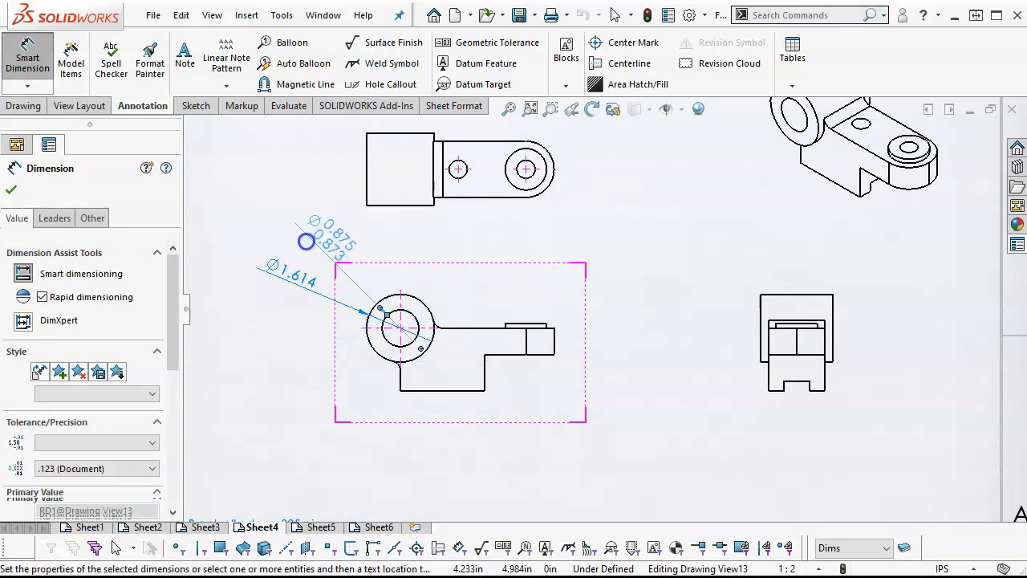
left_click(316, 348)
- Dimension the horizontal length of the lower block beneath the front view
scroll(455, 411, "down", 2)
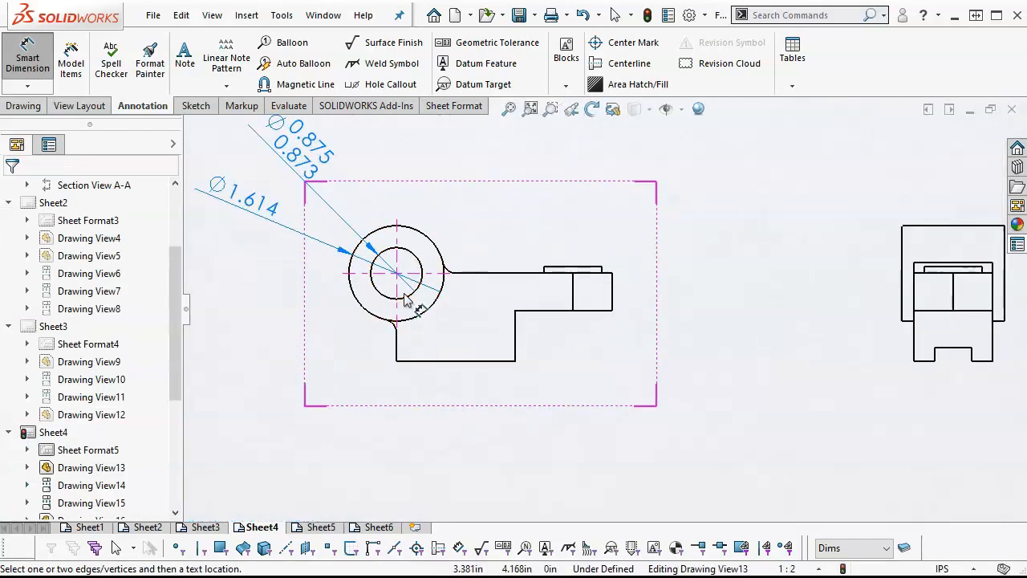
left_click(400, 295)
left_click(517, 357)
left_click(466, 433)
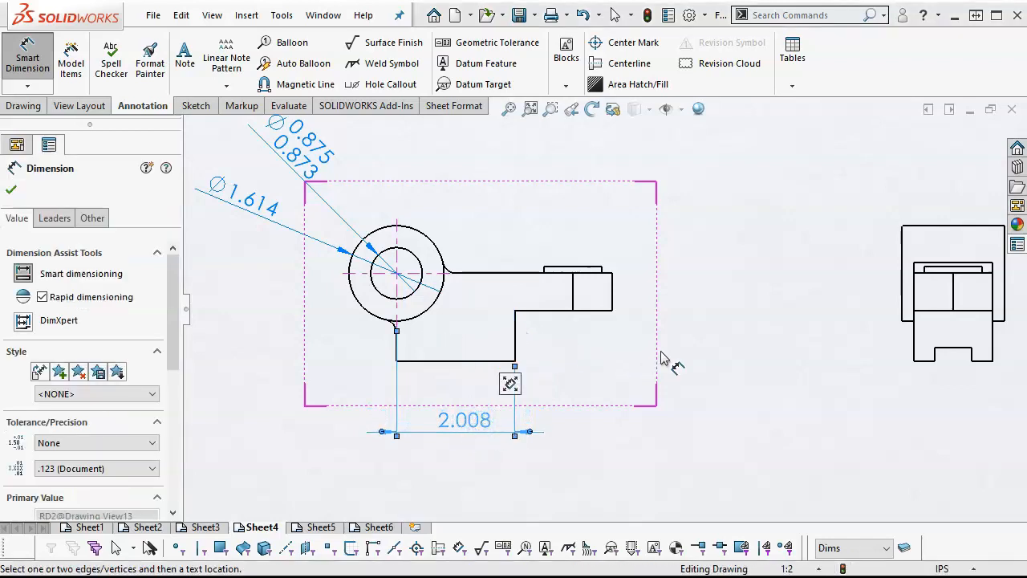
- Insert a centerline midway between the two vertical edges of the hub in the top view
scroll(666, 309, "up", 4)
scroll(602, 201, "down", 4)
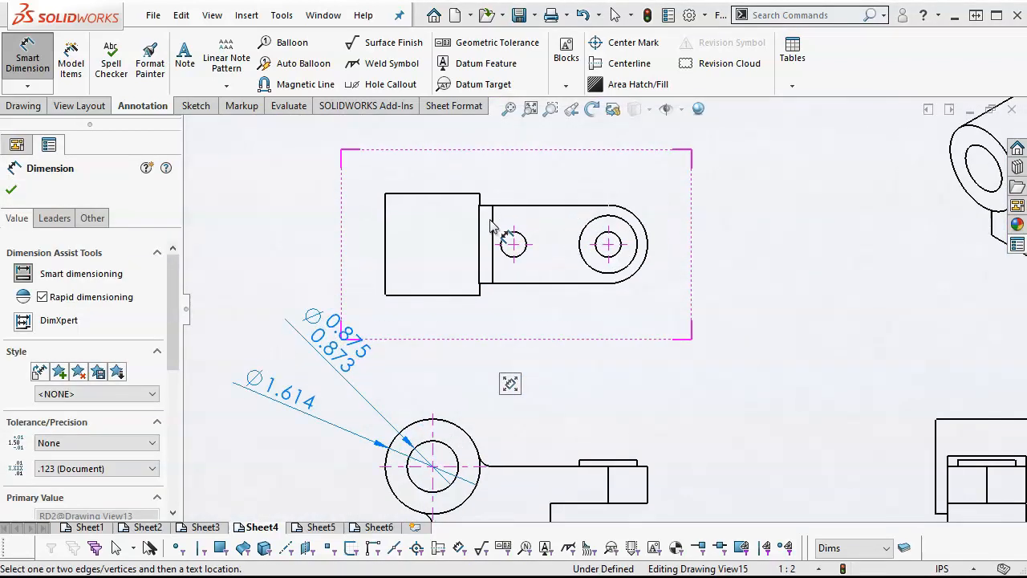
right_click(687, 207)
left_click(730, 268)
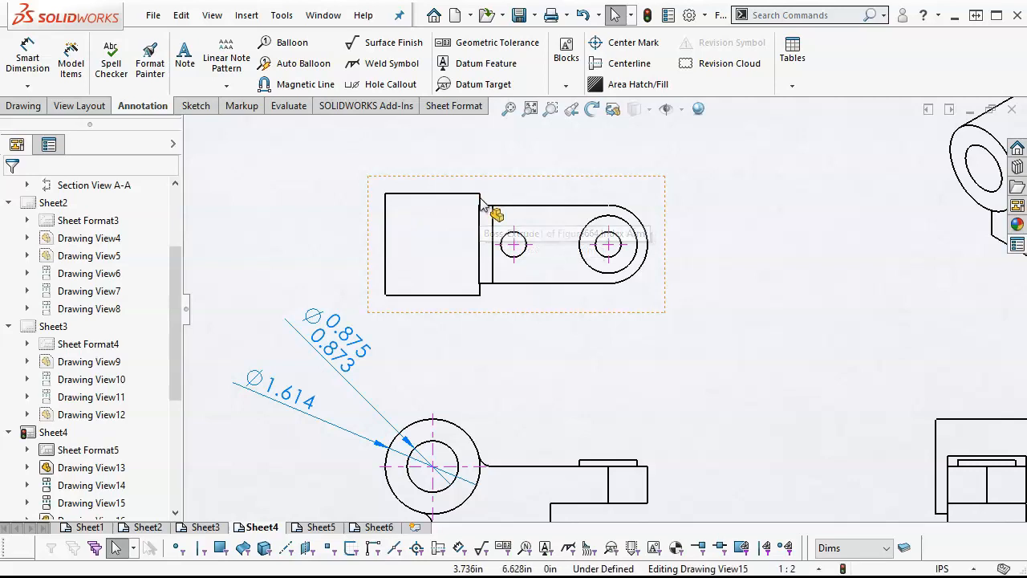
scroll(489, 202, "up", 3)
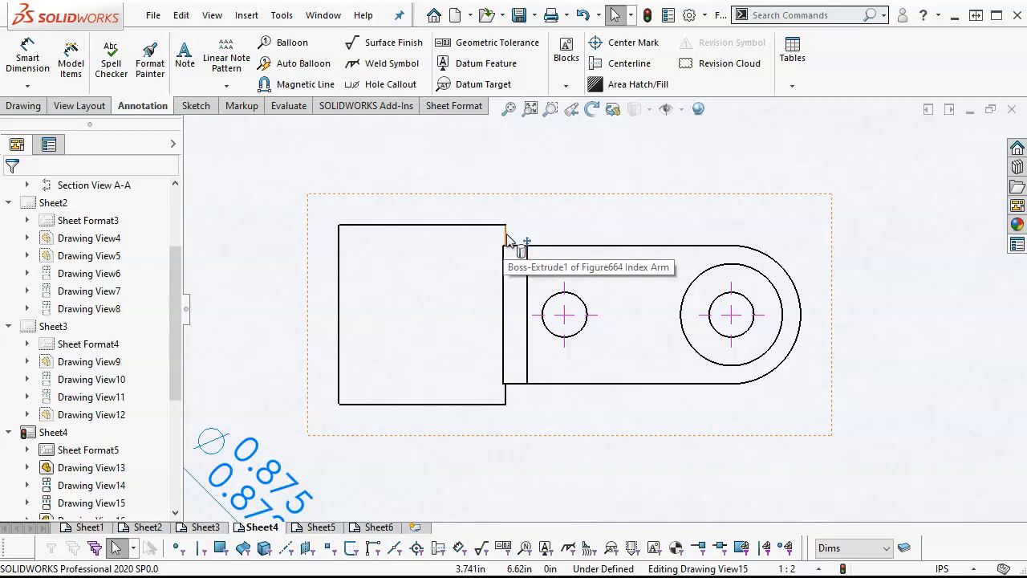
left_click(507, 240)
left_click(340, 261)
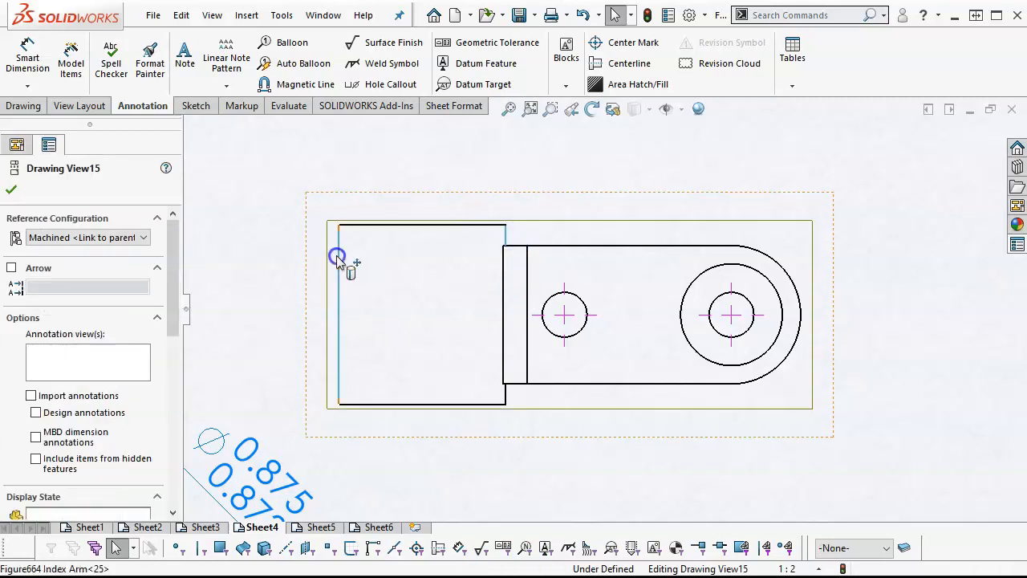
left_click(607, 65)
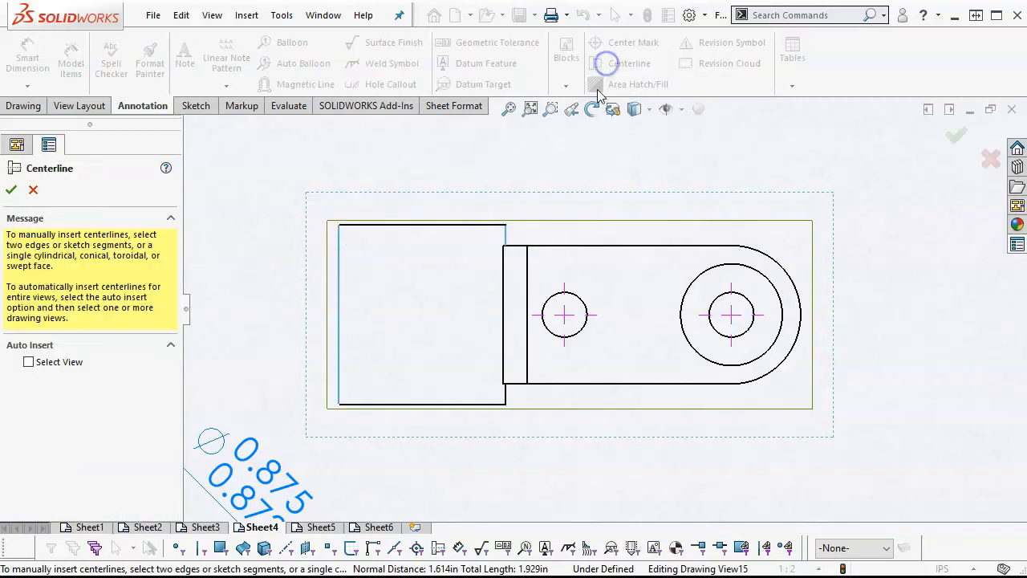
left_click(506, 235)
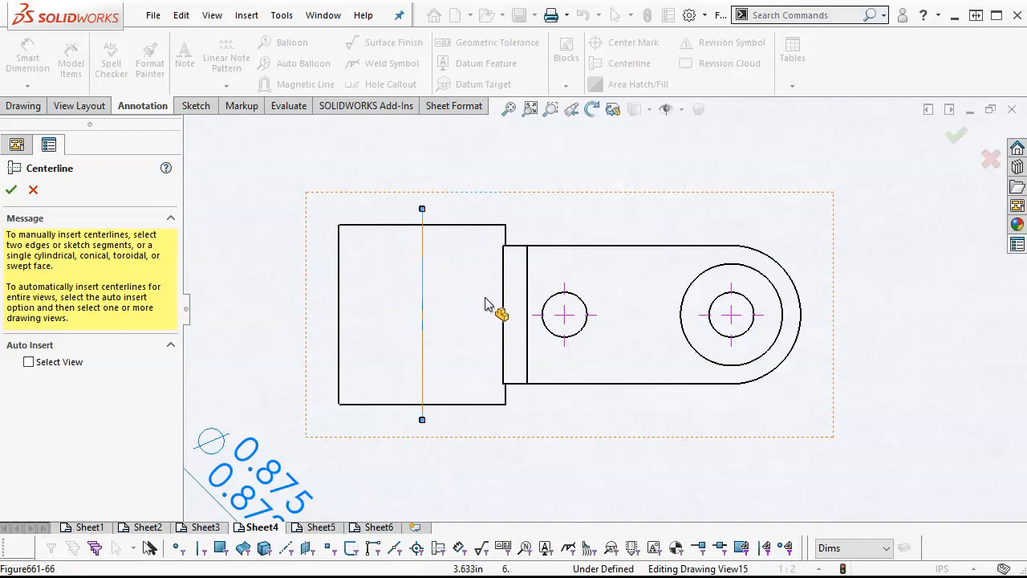
- Try to put the hub centerline in the top view on the Center layer through the layer settings
scroll(489, 301, "up", 3)
left_click(879, 550)
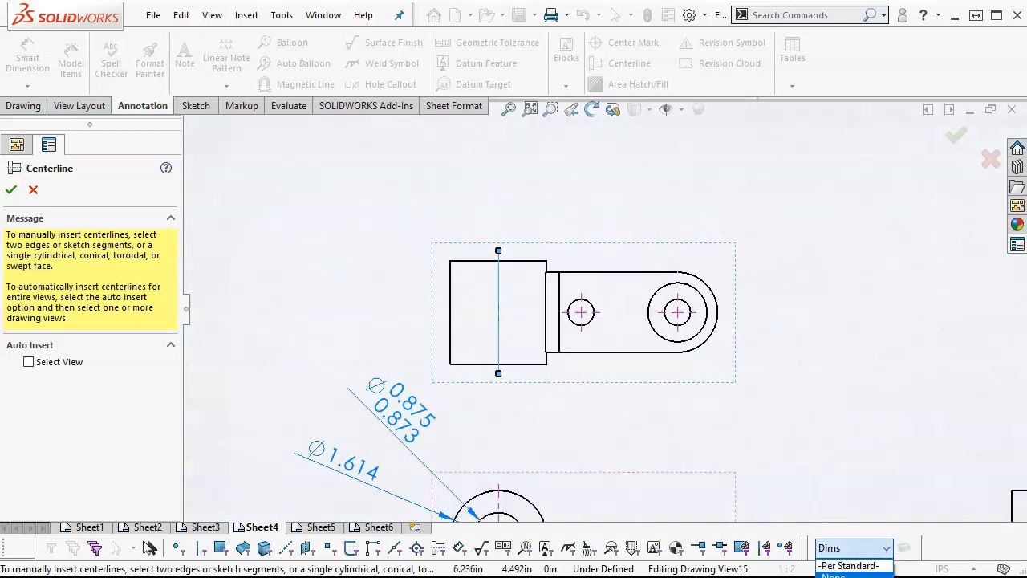
key("Escape")
key("Escape")
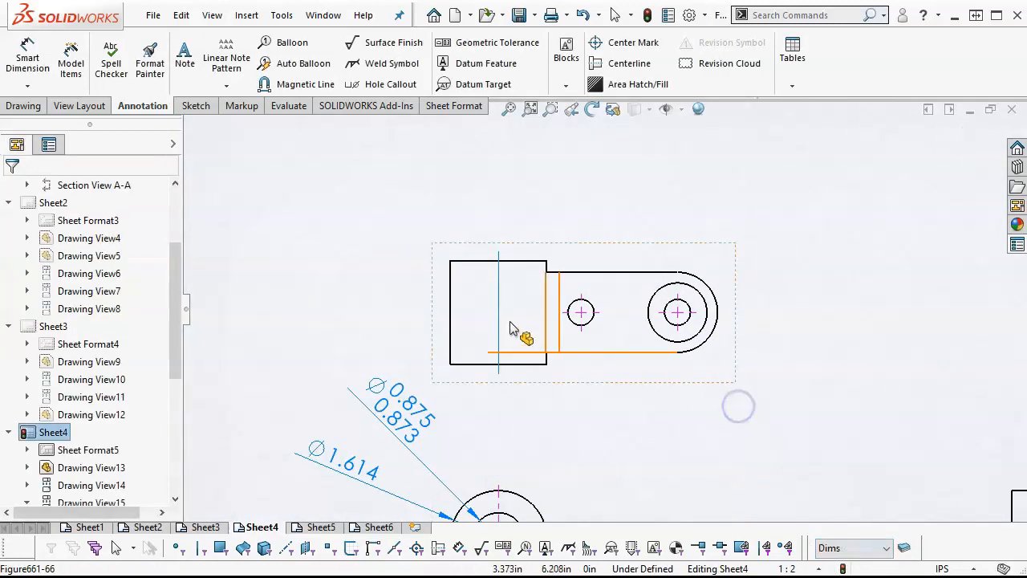
left_click(497, 311)
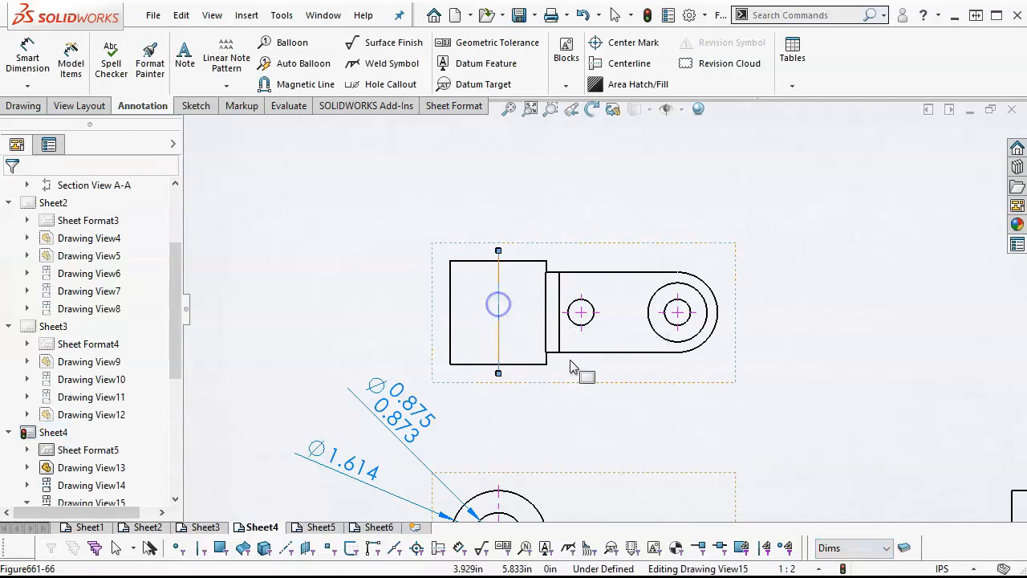
left_click(904, 548)
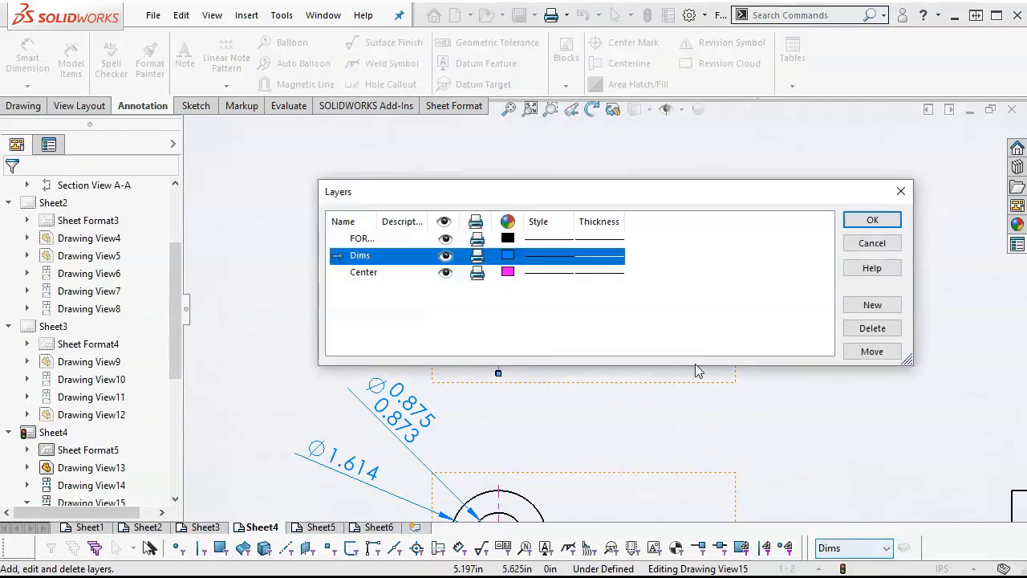
left_click(376, 274)
left_click(873, 220)
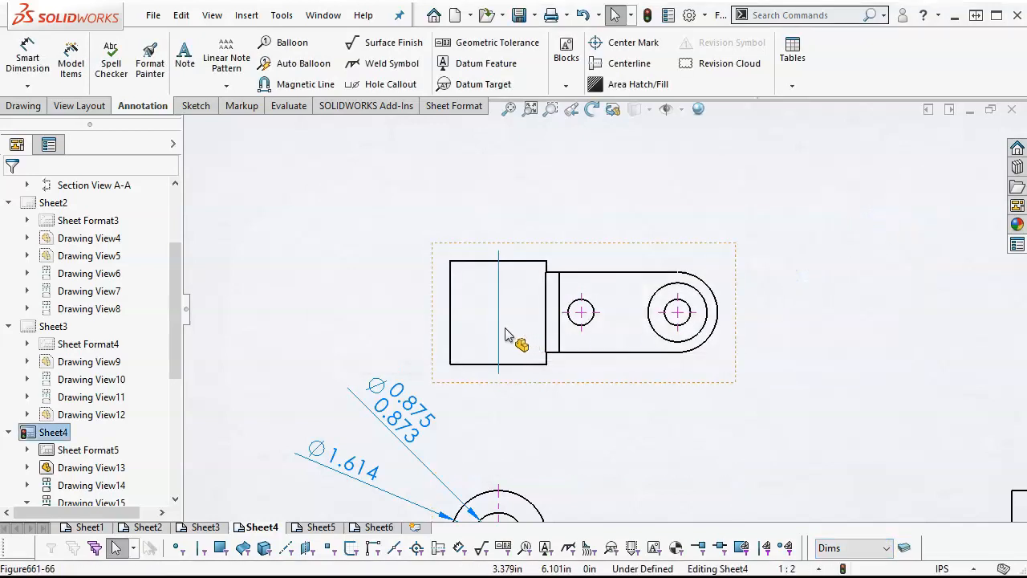
- Lengthen the top view's hub centerline slightly at its upper end and assign it to the Center layer
left_click(500, 313)
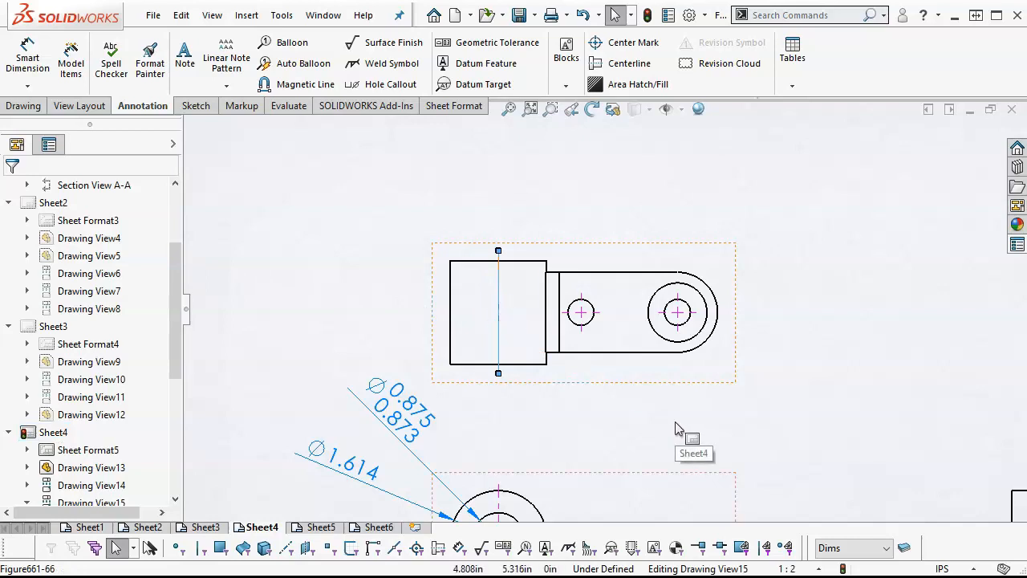
left_click(499, 312)
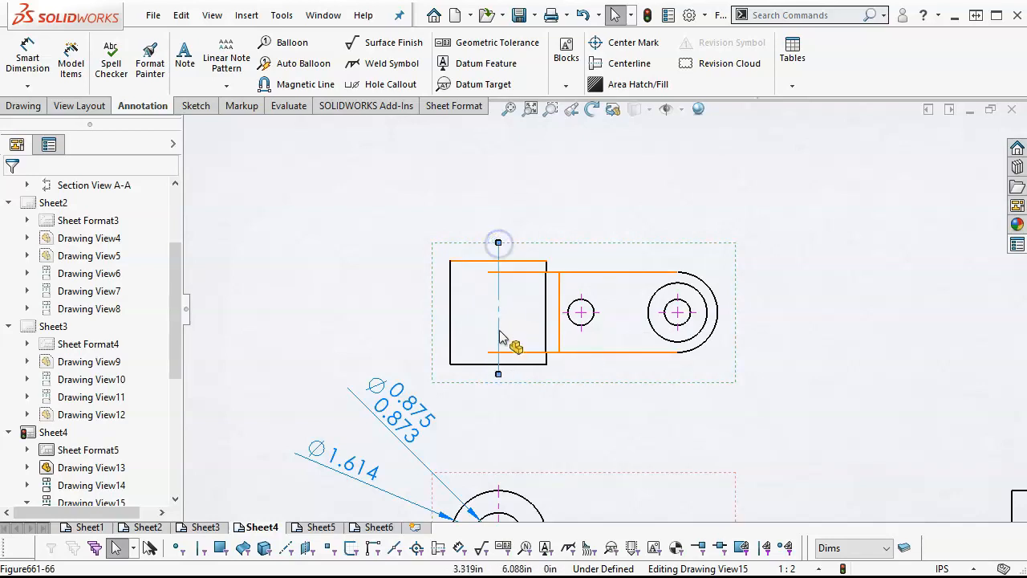
left_click(886, 550)
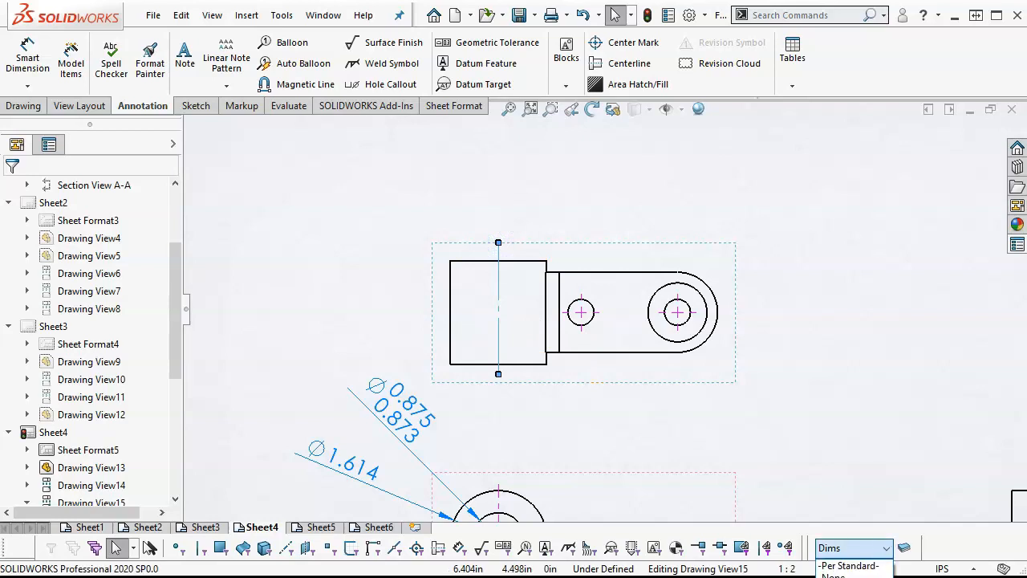
left_click(778, 417)
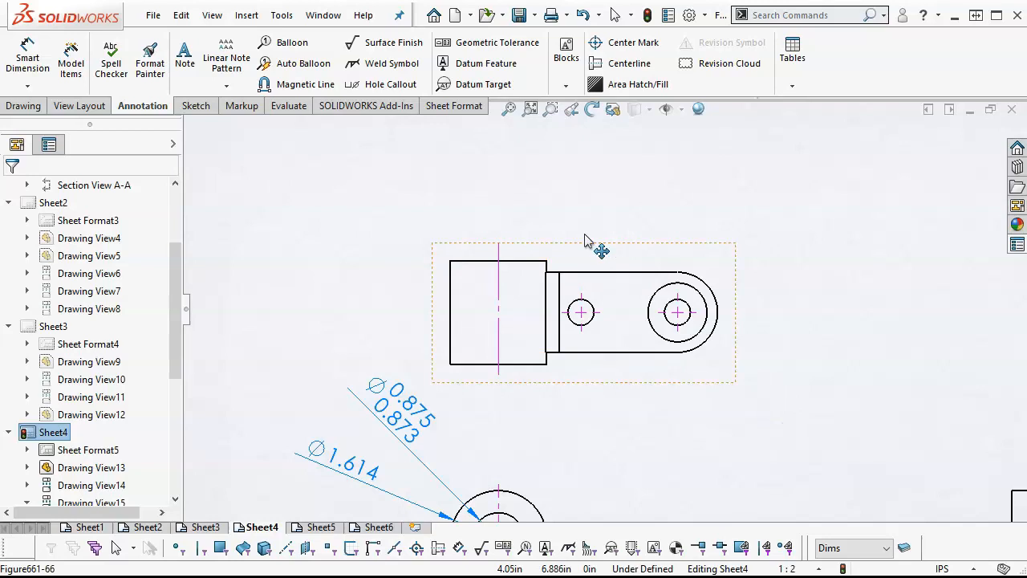
- Dimension the horizontal distances from the hub centerline to each of the two holes, stacked above the top view
left_click(25, 58)
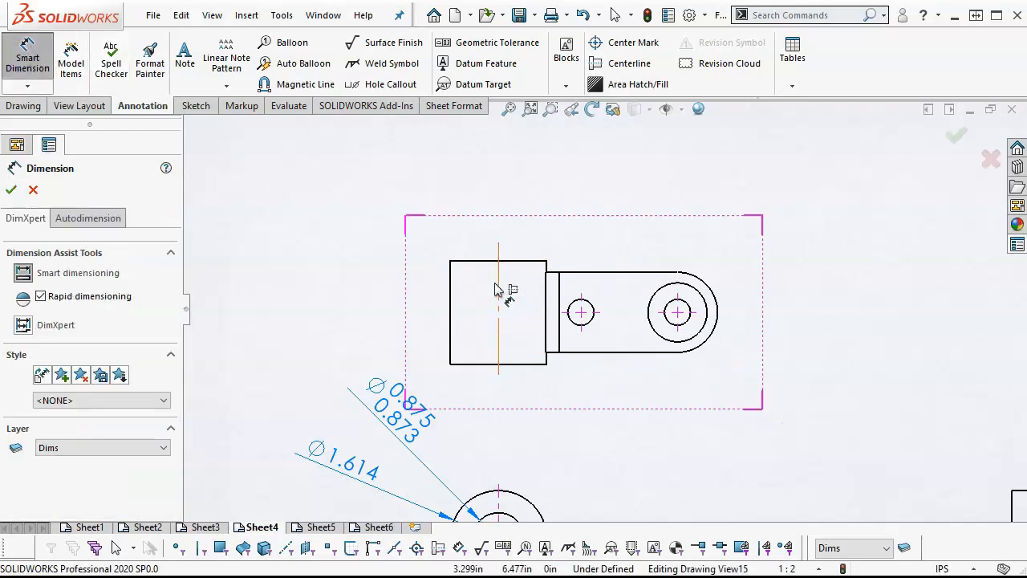
left_click(581, 312)
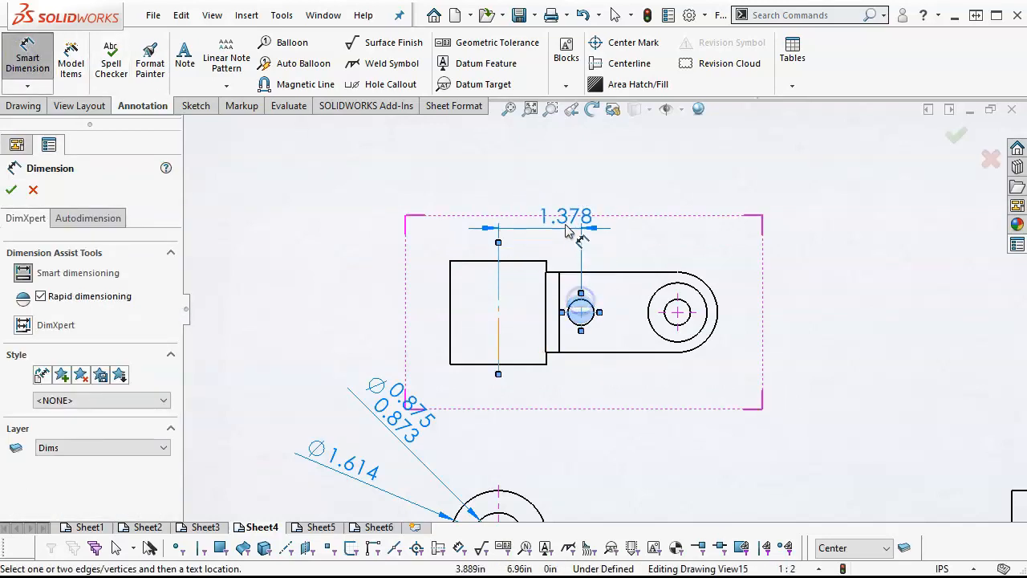
left_click(539, 168)
left_click(497, 311)
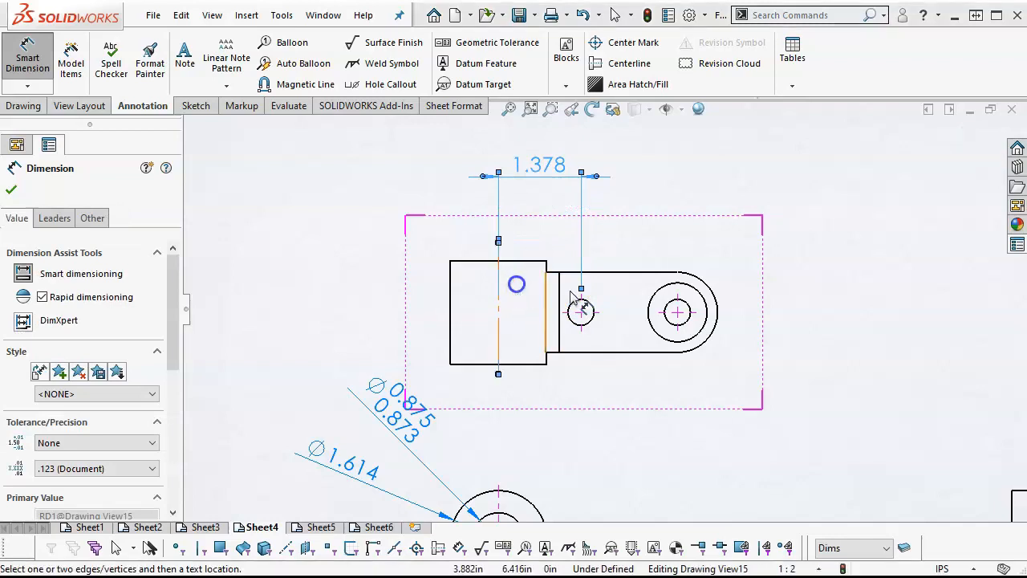
left_click(678, 311)
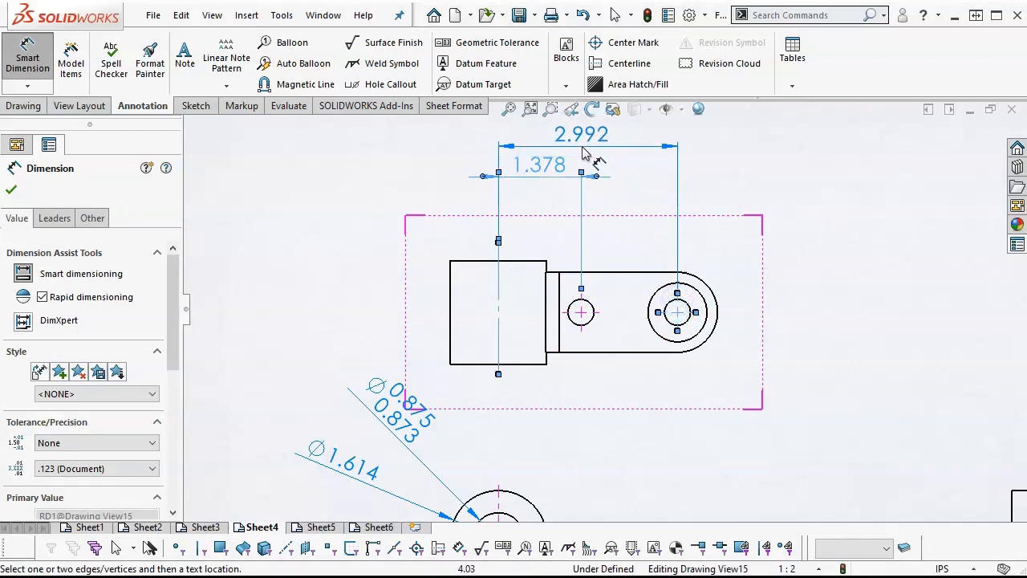
left_click(584, 153)
- Dimension the arm's rounded end radius and the boss's outer diameter in the top view, placing the diameter text close to the arc
scroll(665, 221, "up", 2)
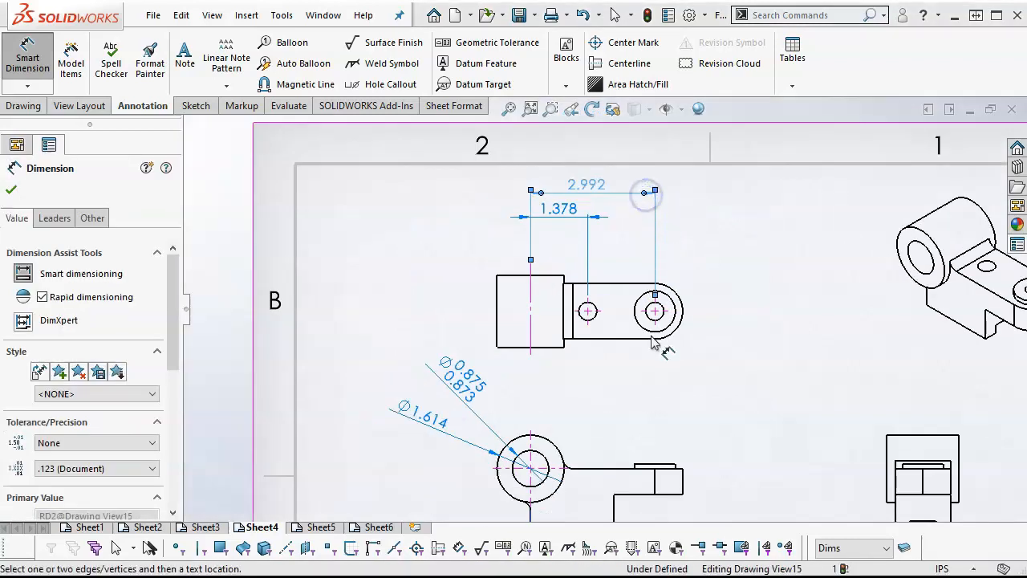
scroll(651, 344, "up", 1)
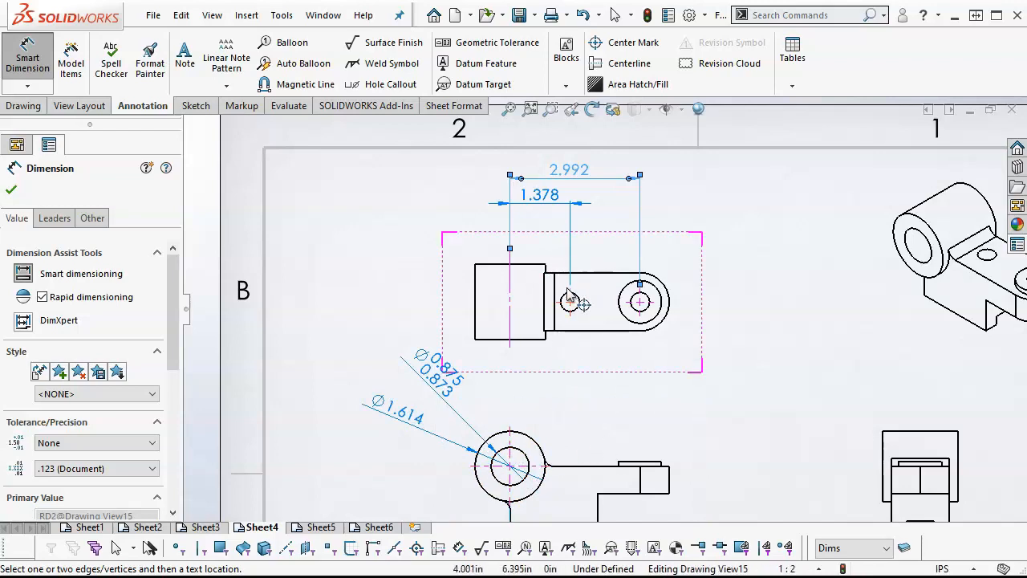
left_click(665, 287)
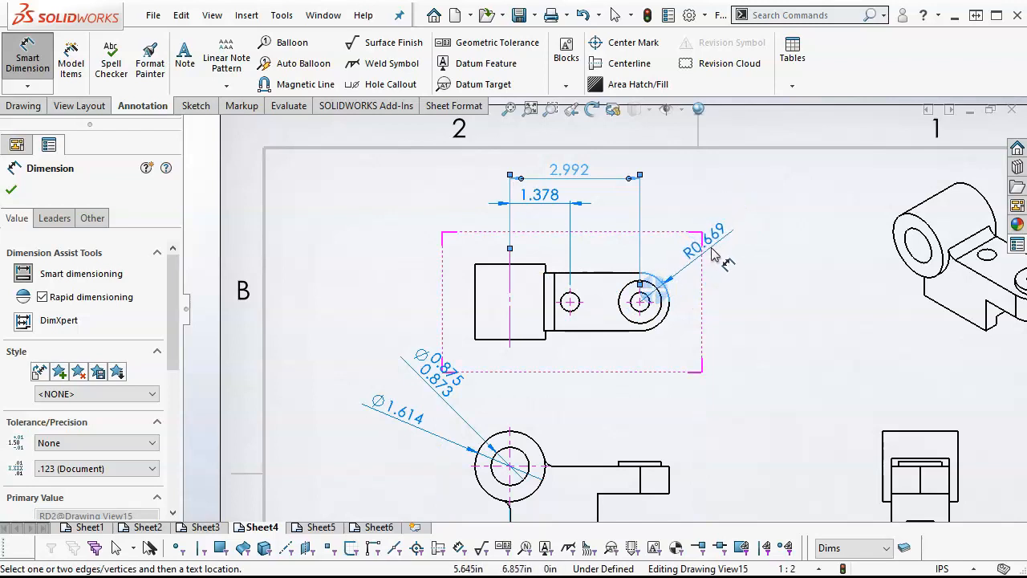
left_click(714, 254)
left_click(661, 323)
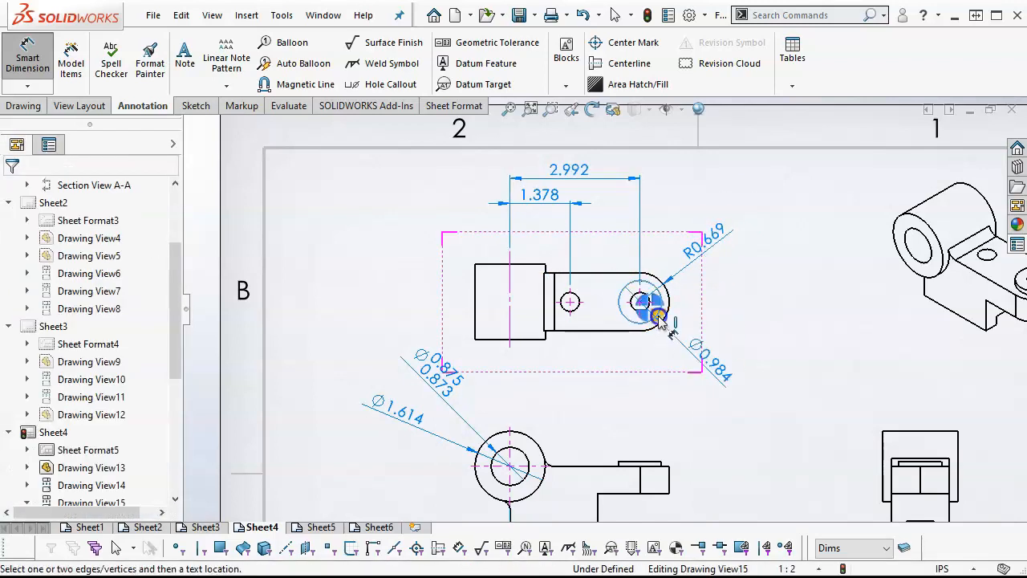
left_click(749, 343)
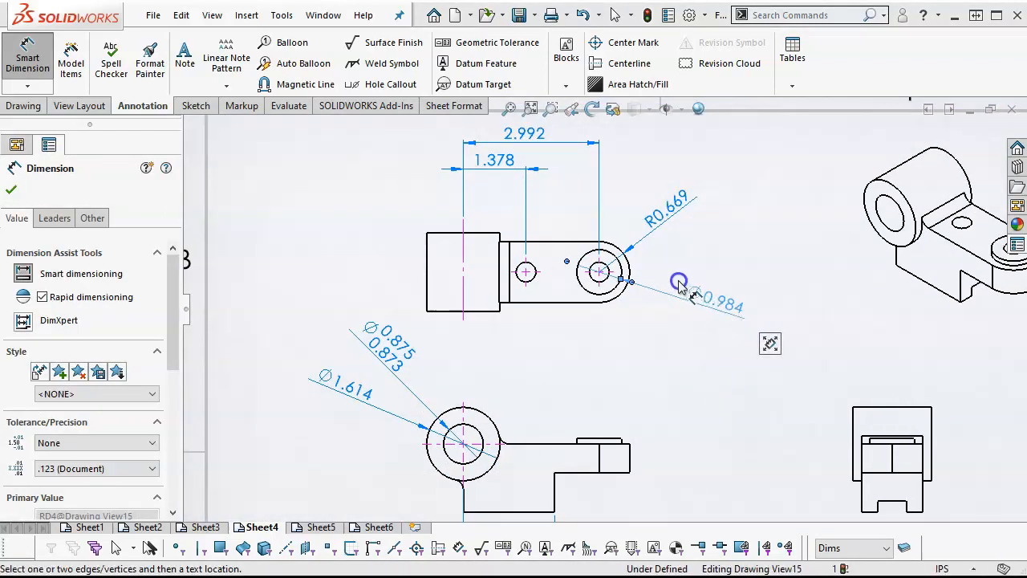
left_click_drag(679, 282, 670, 282)
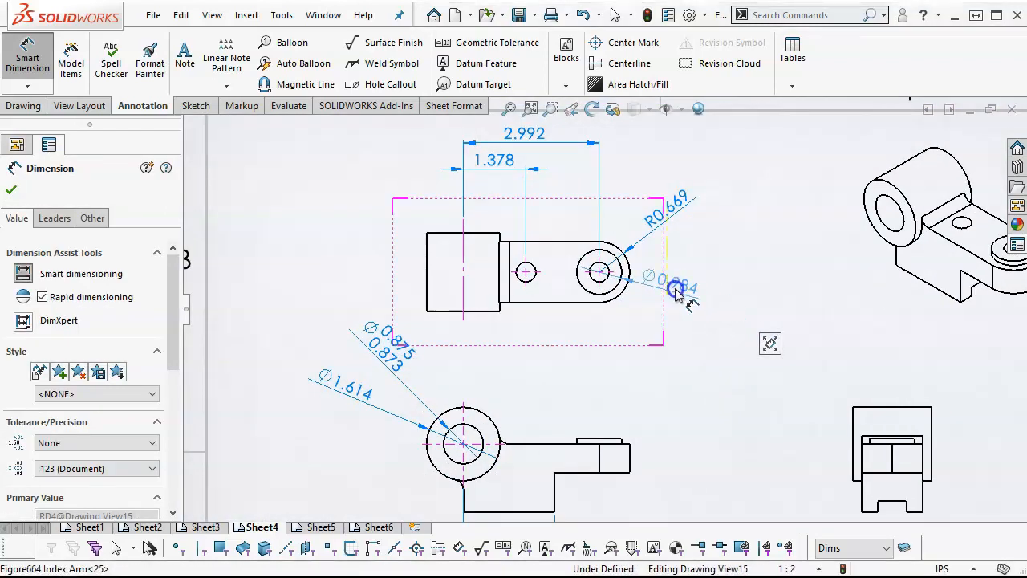
left_click_drag(679, 293, 678, 293)
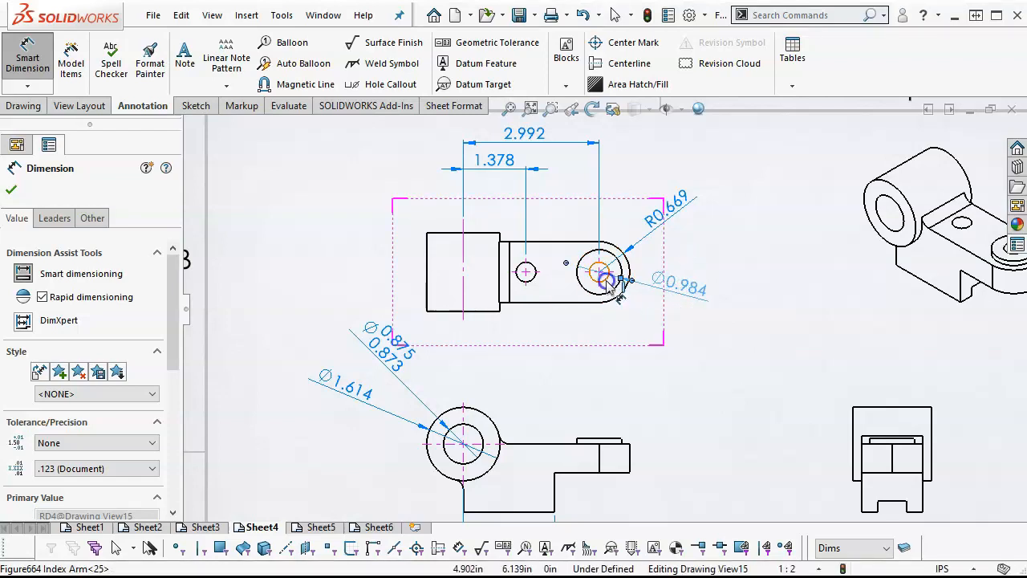
left_click(614, 280)
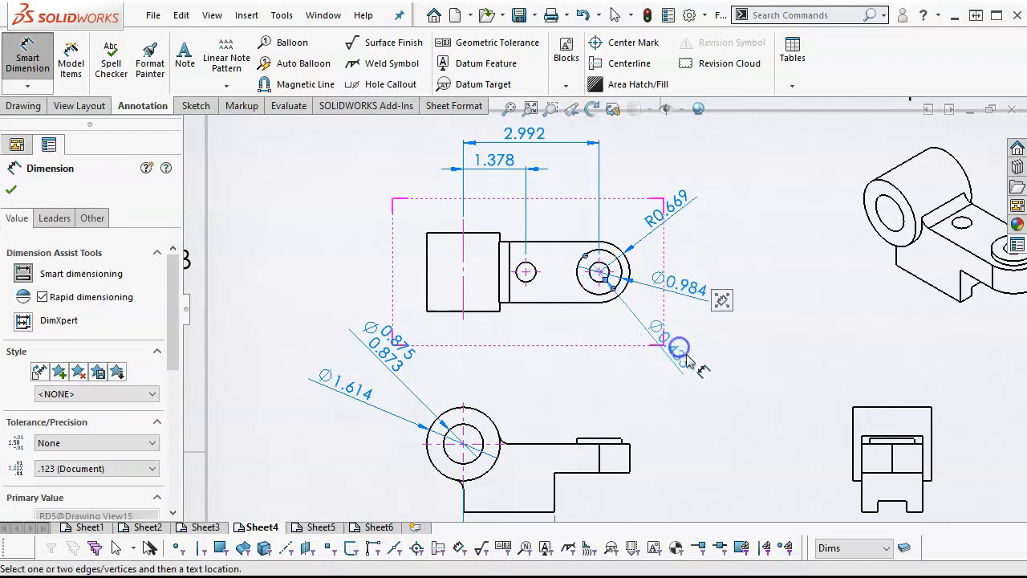
left_click(687, 361)
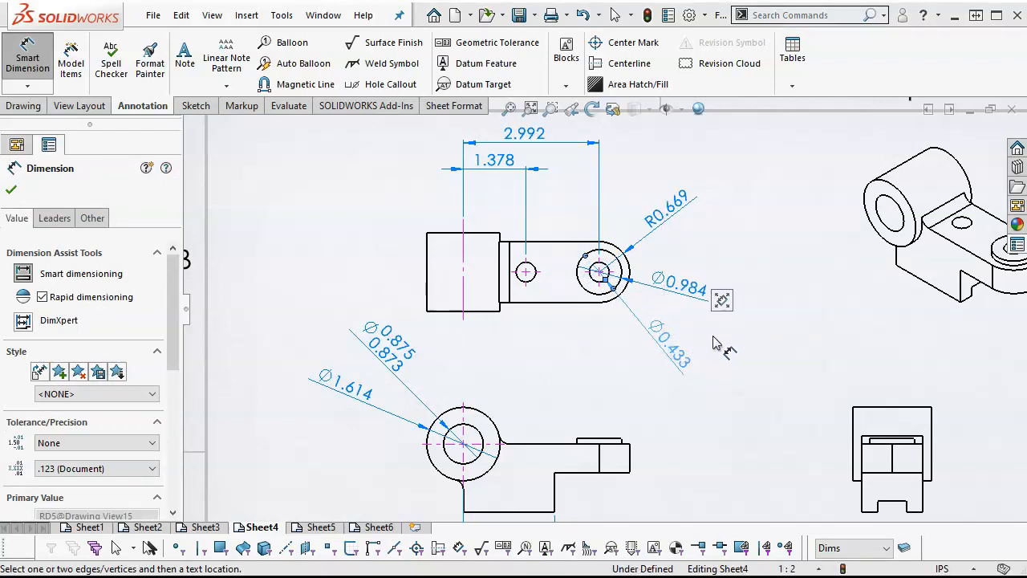
key("Escape")
- Add a hole callout to the hole inside the boss in the top view and prefix its text with "2x"
left_click(385, 84)
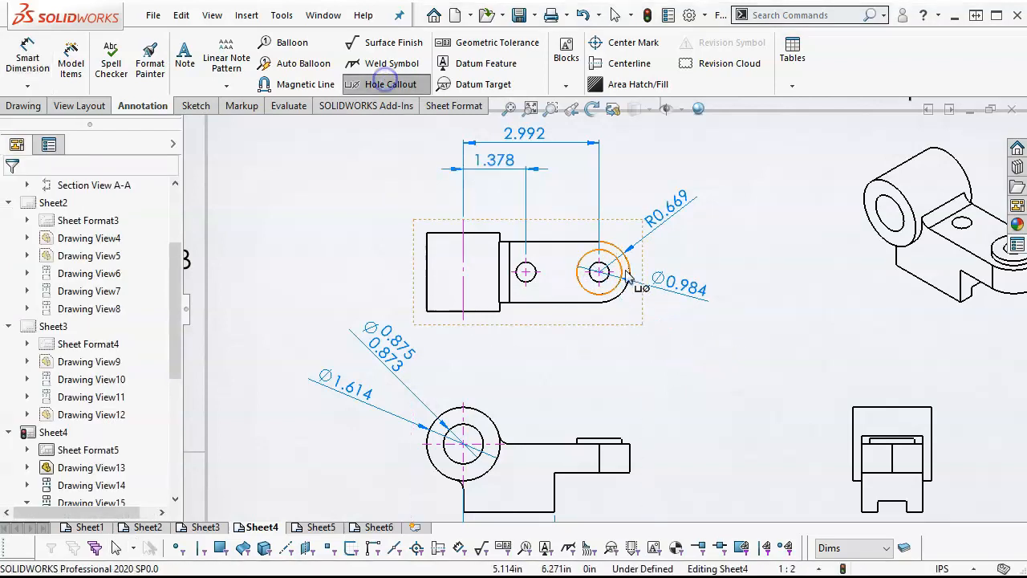
left_click(602, 282)
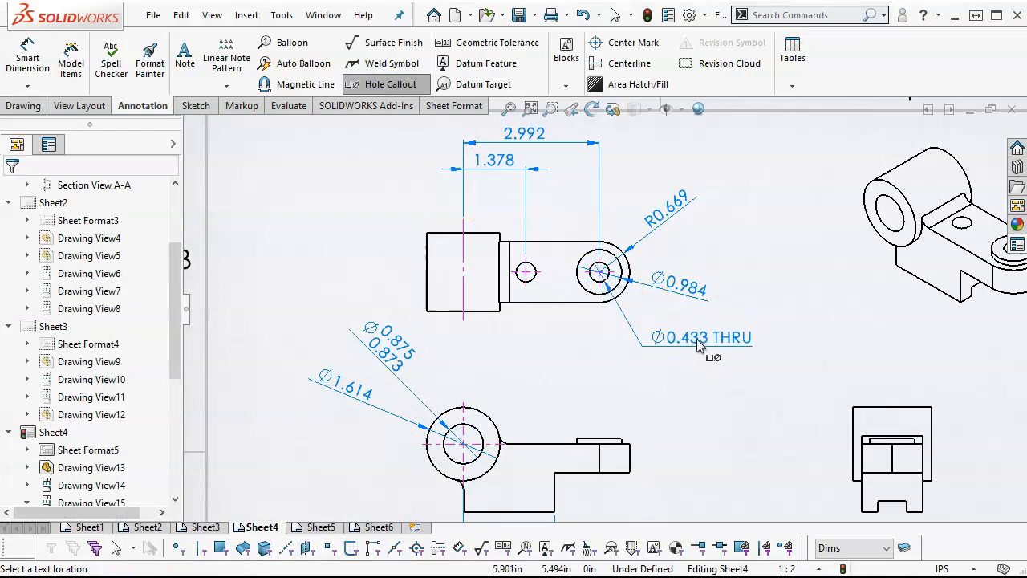
left_click(647, 345)
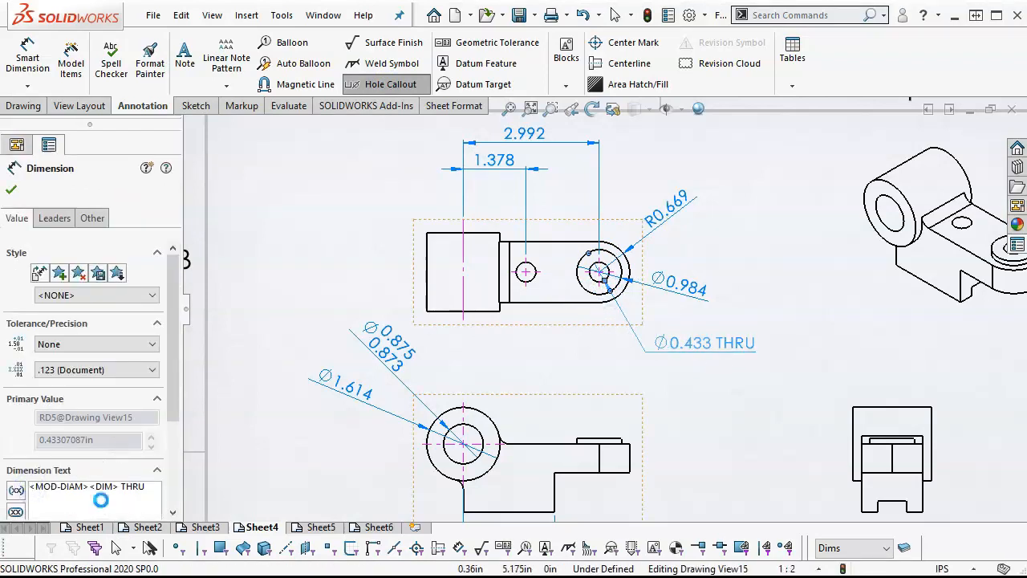
type("2")
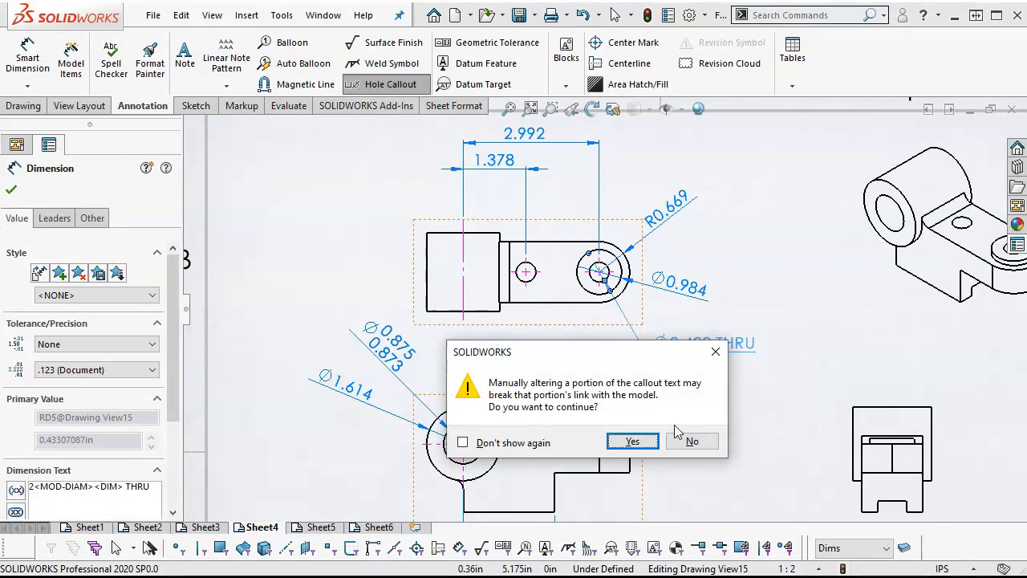
left_click(632, 441)
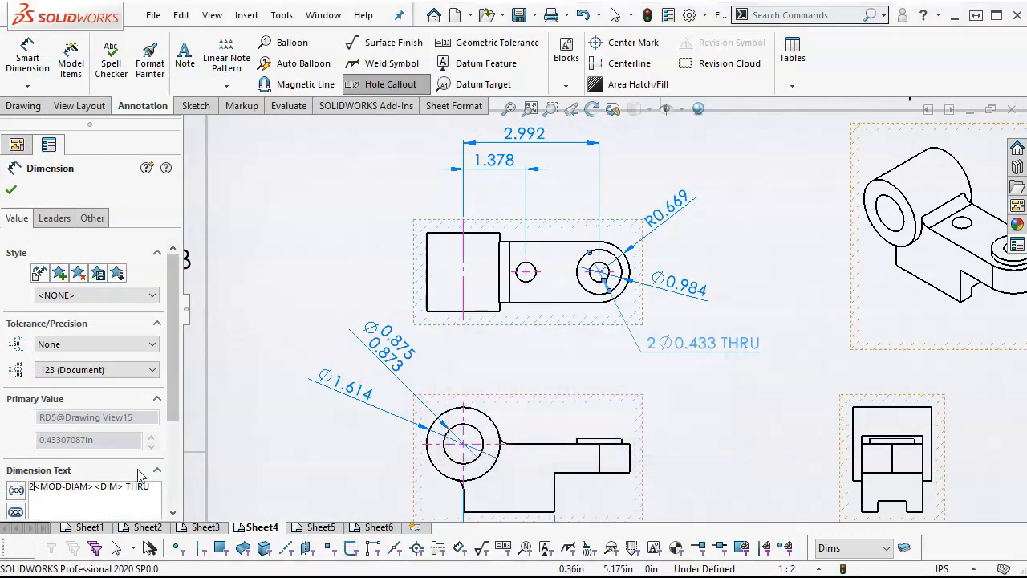
type("x")
key("Return")
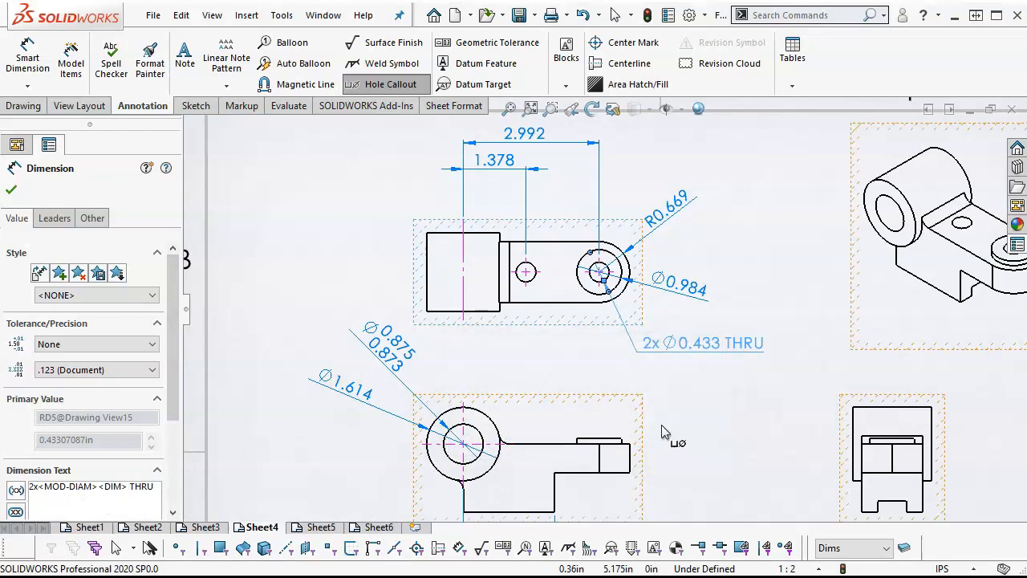
- Move the hole callout slightly farther from the top view and rebuild the drawing
left_click(332, 274)
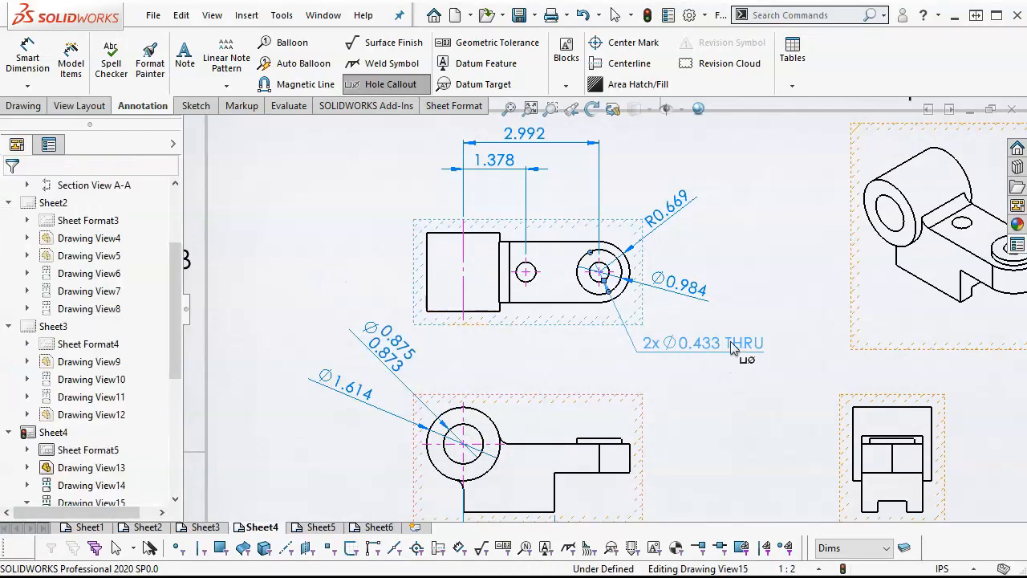
left_click_drag(739, 341, 752, 349)
left_click(747, 428)
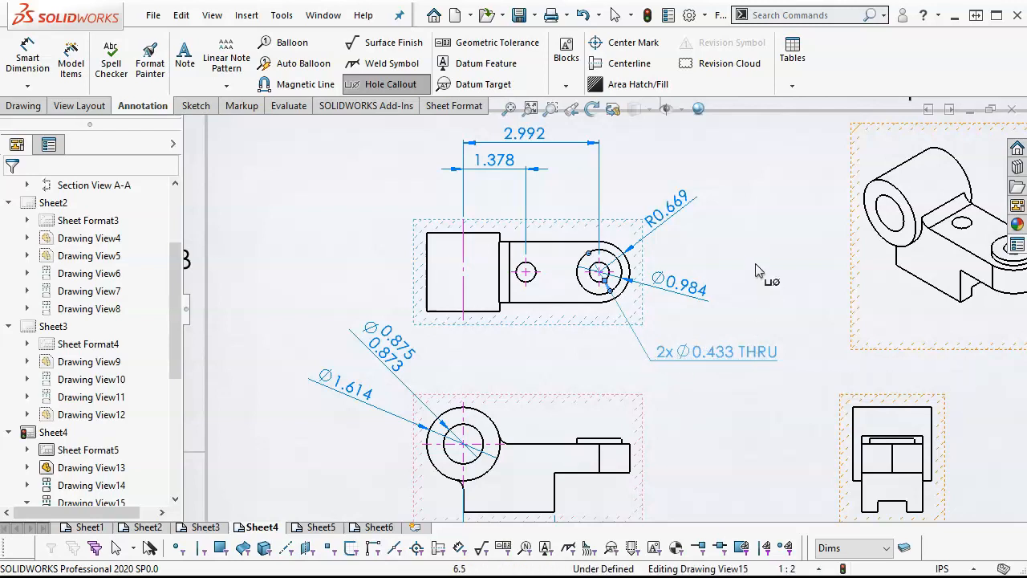
left_click(647, 14)
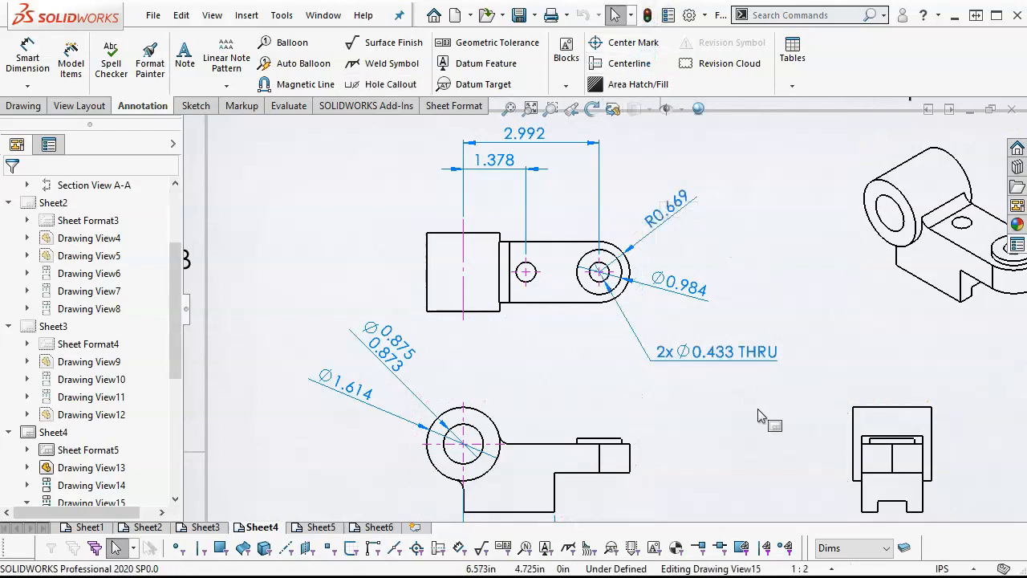
- Dimension the boss's height above the arm and the thickness of the arm's free end in the front view, in line beyond that end
scroll(584, 274, "down", 1)
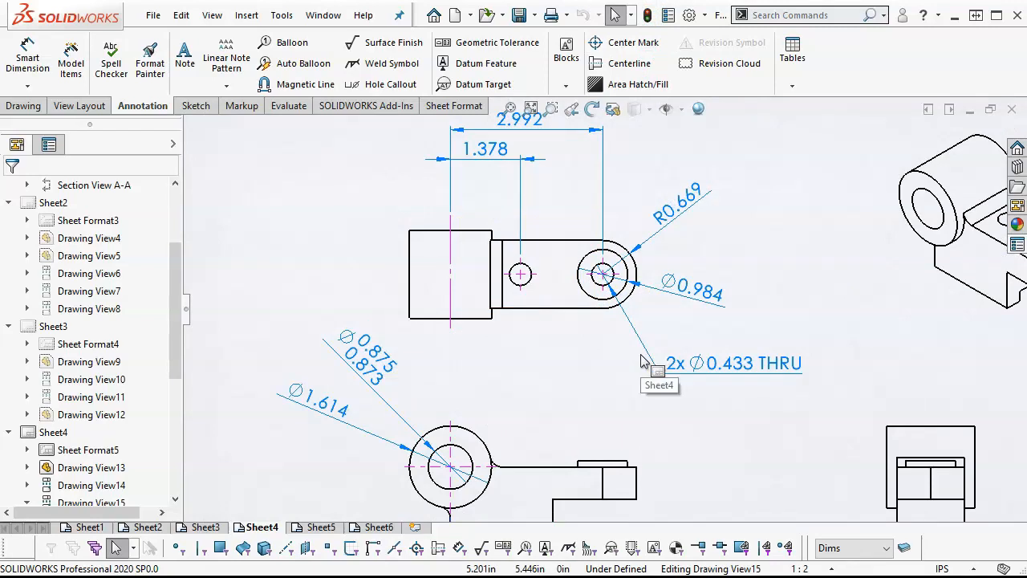
scroll(641, 354, "up", 3)
scroll(662, 377, "down", 2)
left_click(37, 56)
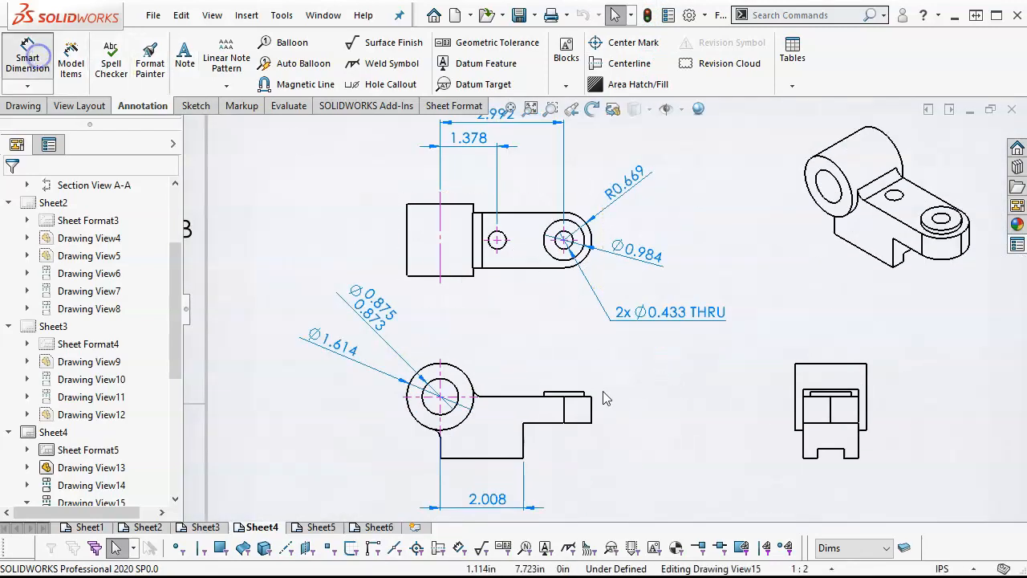
scroll(554, 445, "down", 1)
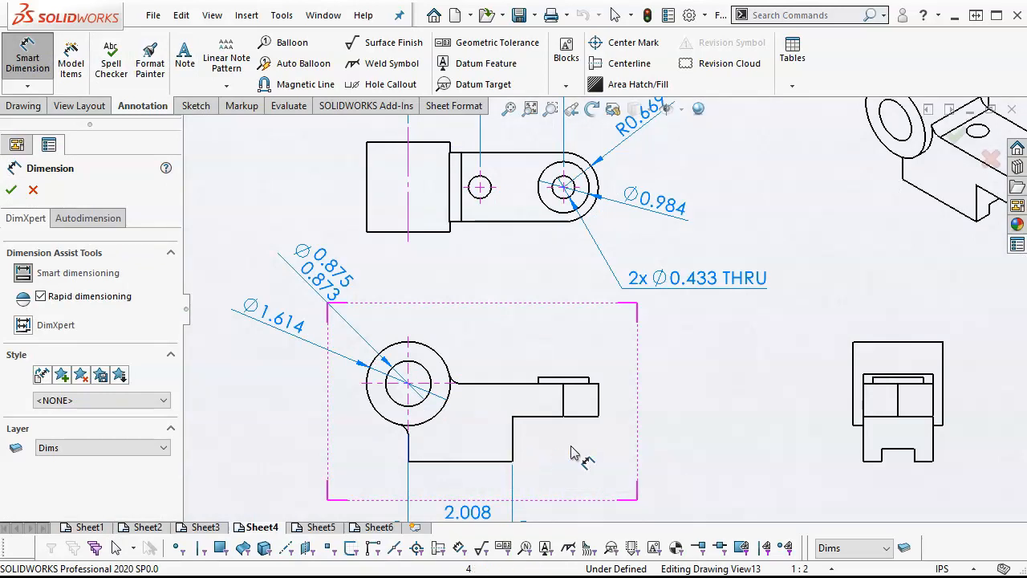
scroll(615, 434, "down", 2)
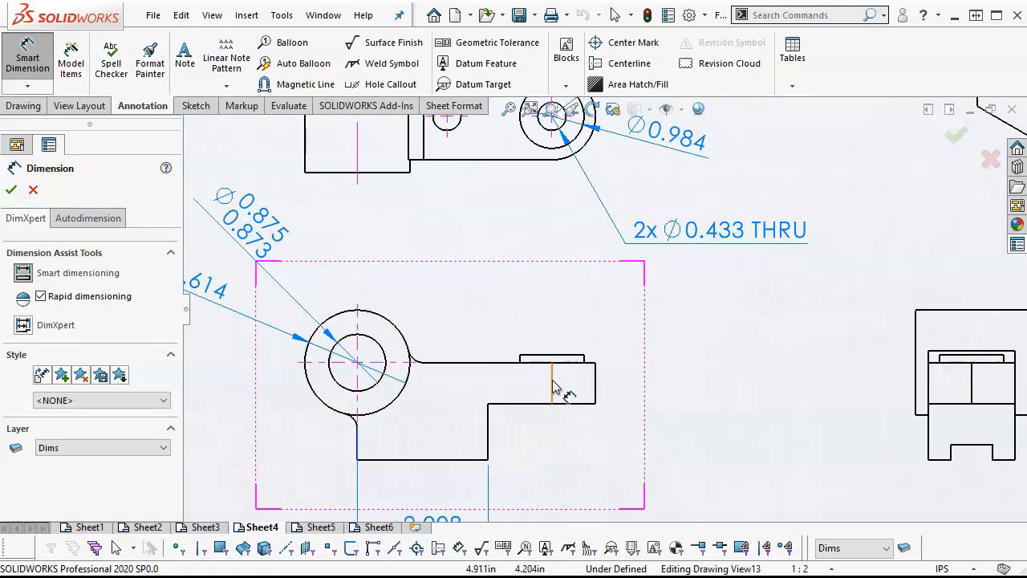
left_click(585, 363)
left_click(567, 355)
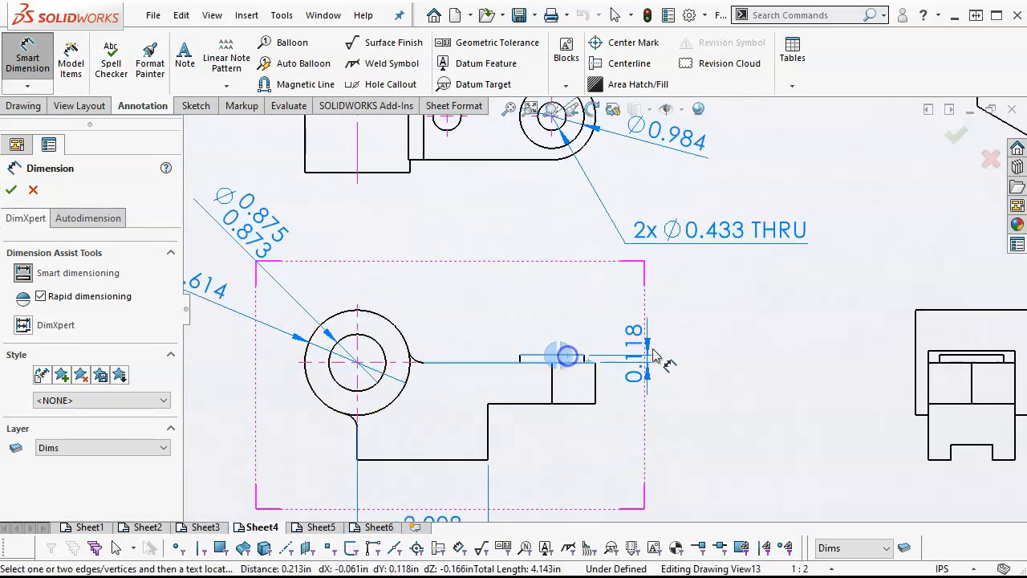
left_click(656, 309)
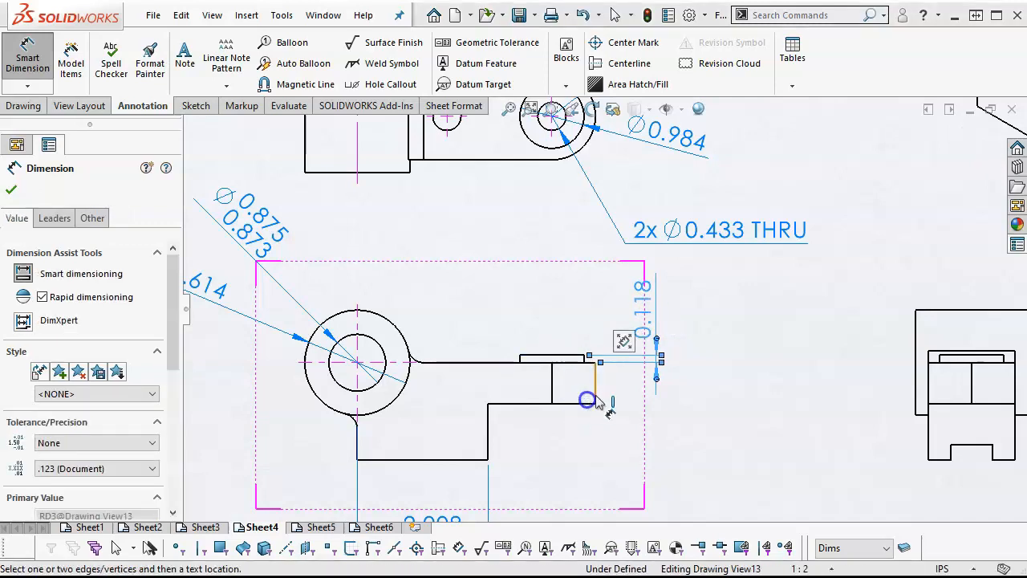
left_click(597, 393)
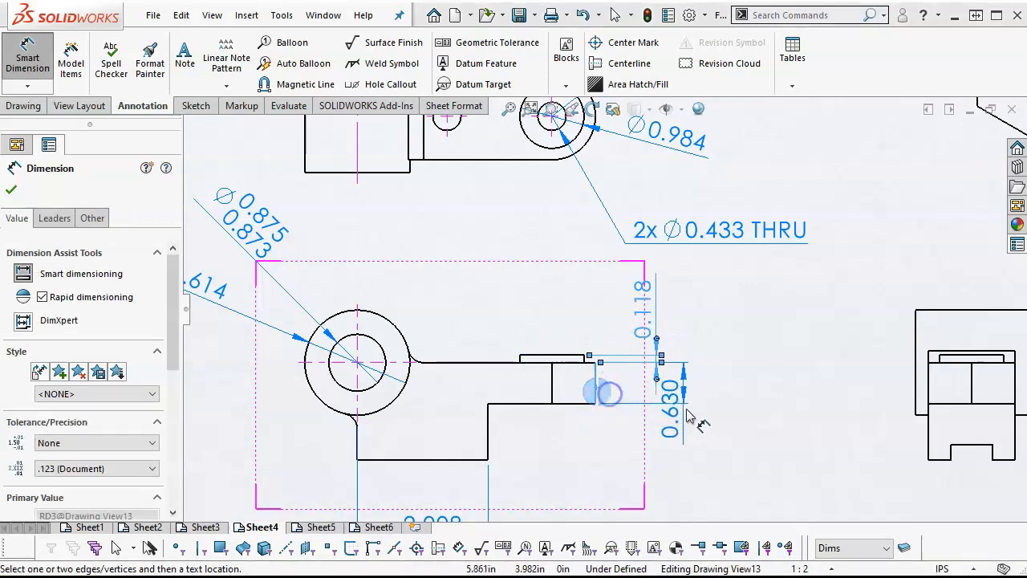
left_click(658, 455)
- Dimension the height from the arm's top edge to the base in the front view, and realign the arm thickness dimension with the boss height dimension
left_click(495, 366)
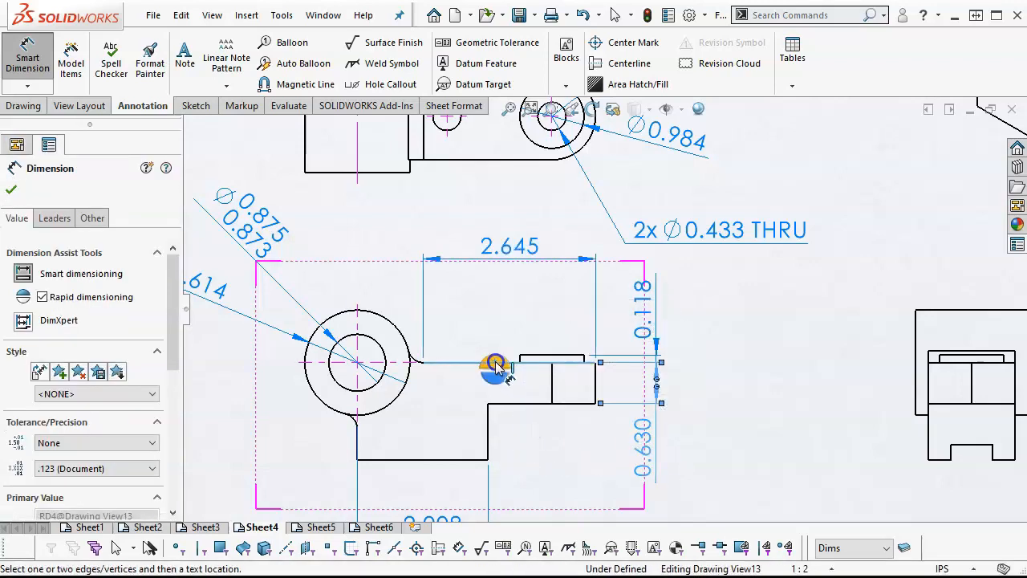
left_click(469, 459)
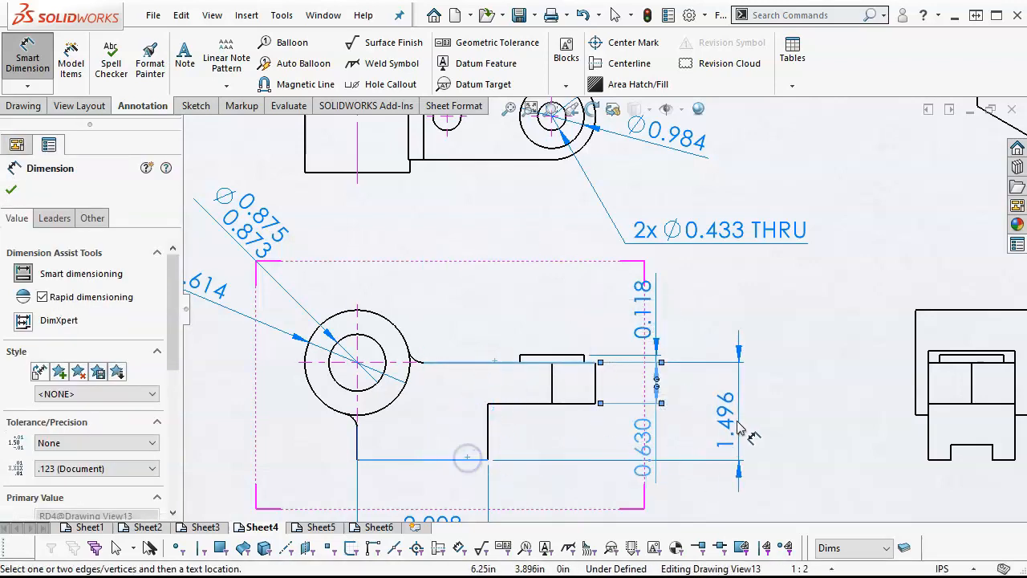
left_click(709, 438)
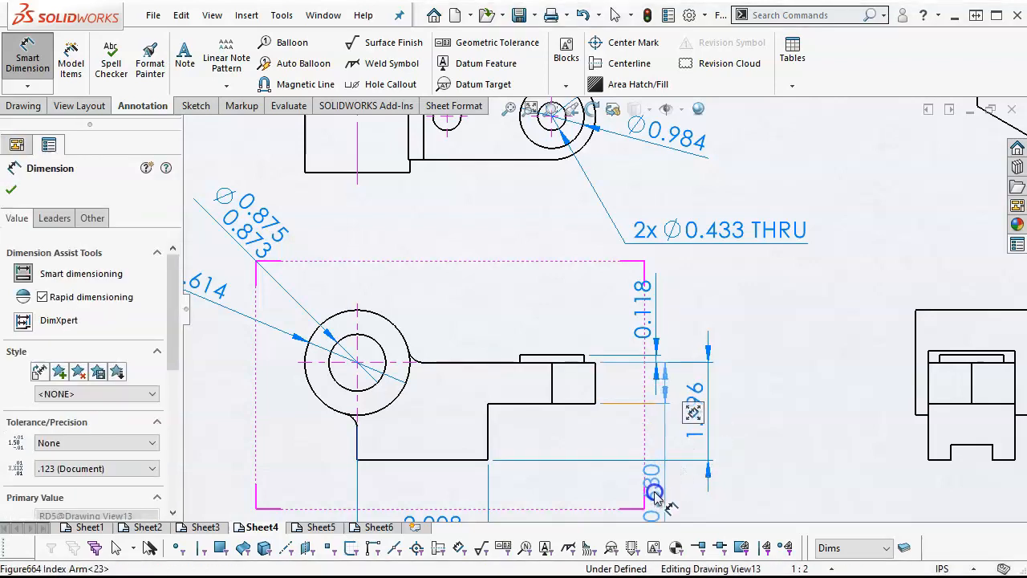
scroll(669, 448, "up", 1)
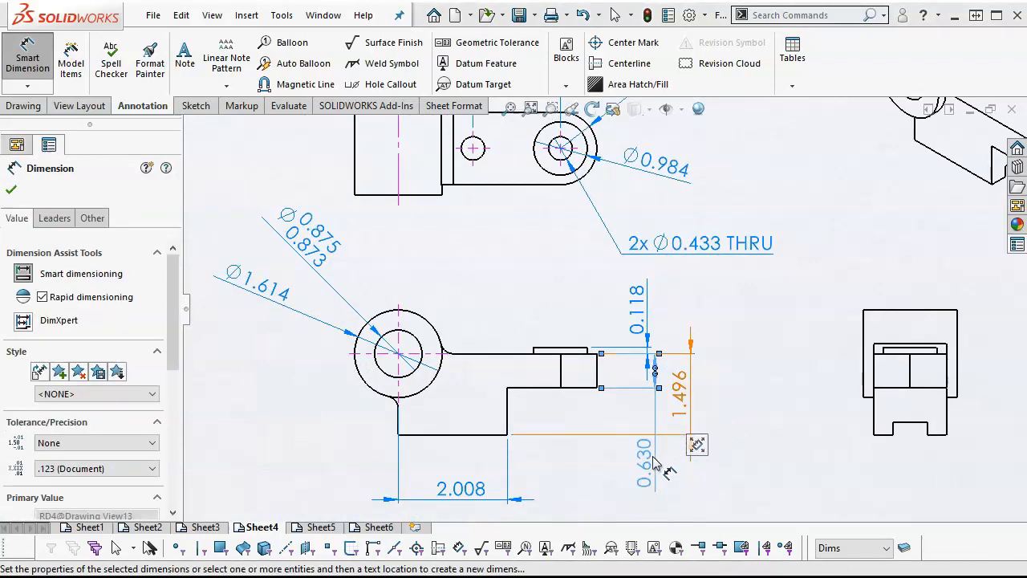
left_click_drag(641, 470, 638, 471)
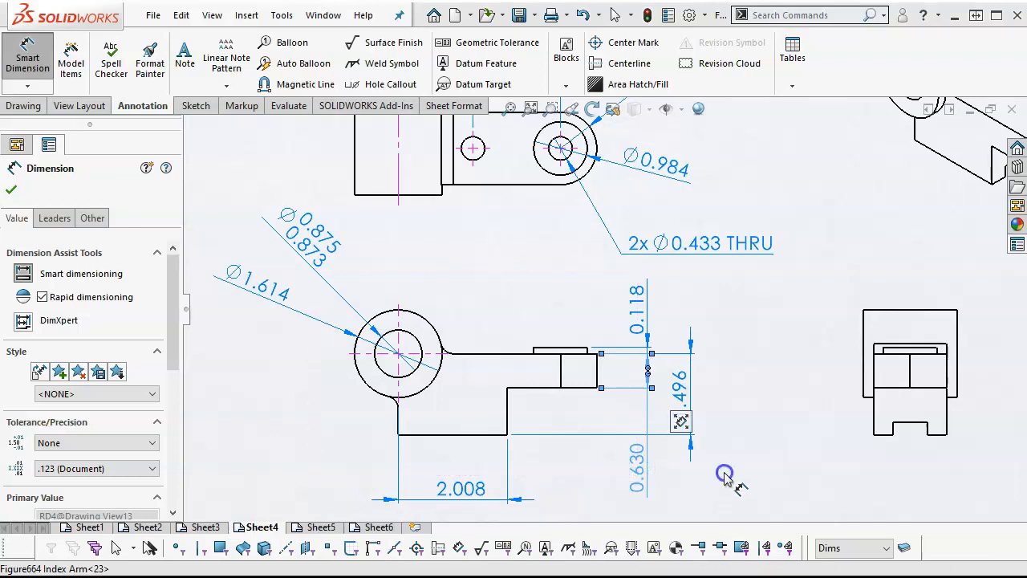
left_click(725, 476)
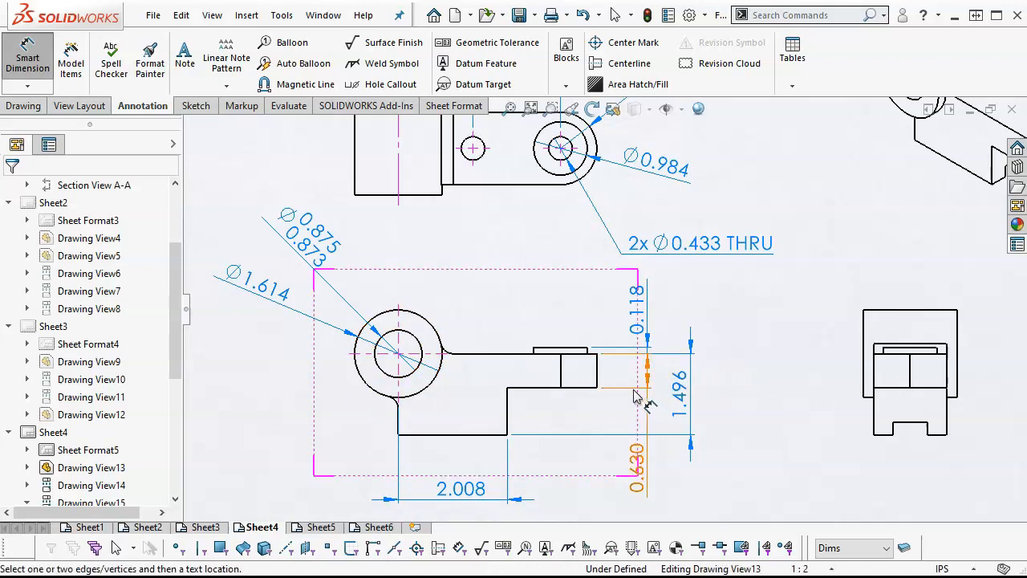
- Dimension the arm's width in the top view beyond its rounded end, and shift the boss diameter text slightly outward
scroll(630, 392, "up", 5)
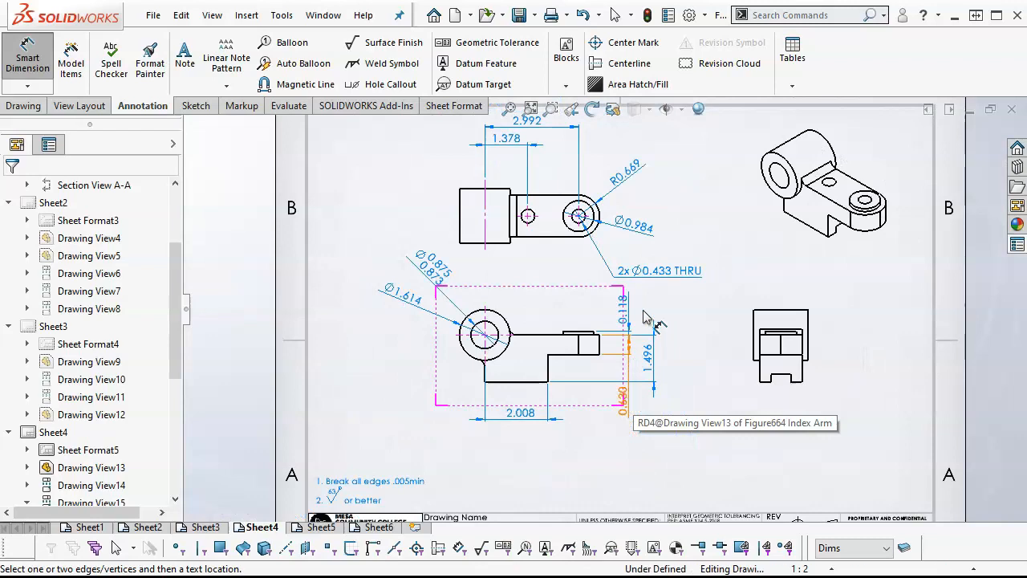
scroll(658, 187, "down", 3)
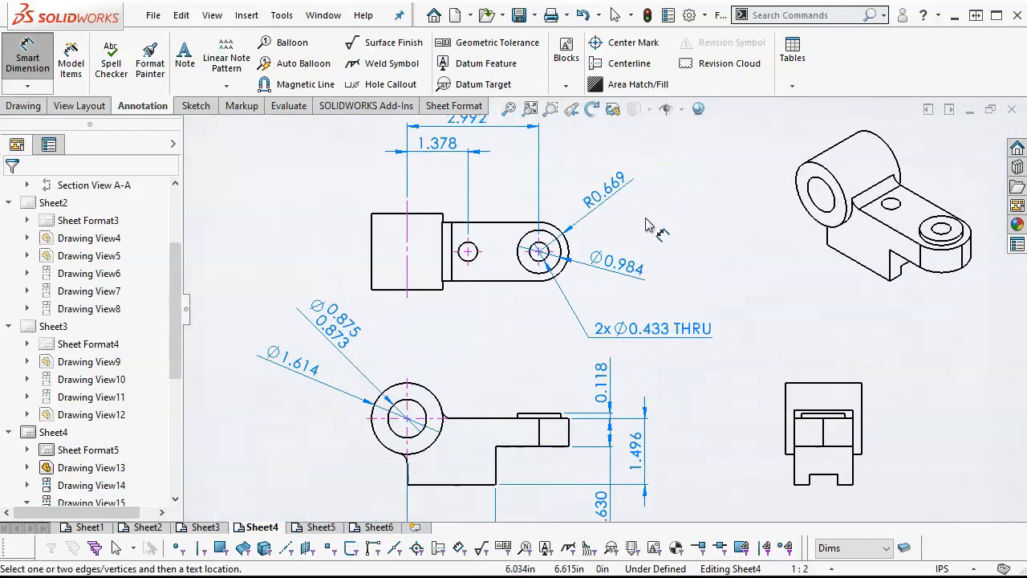
scroll(646, 226, "up", 2)
scroll(646, 225, "down", 3)
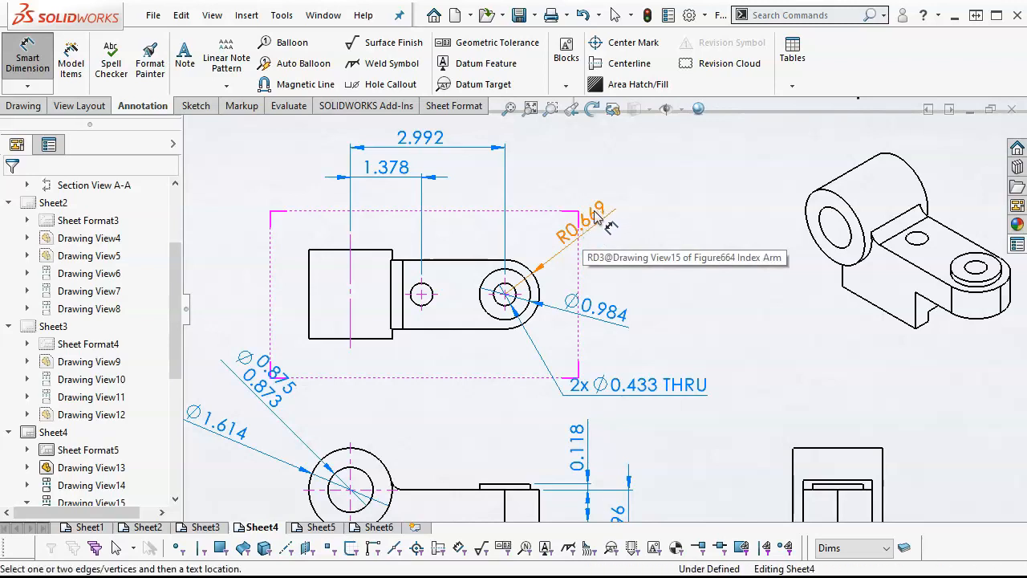
left_click(461, 260)
left_click(459, 329)
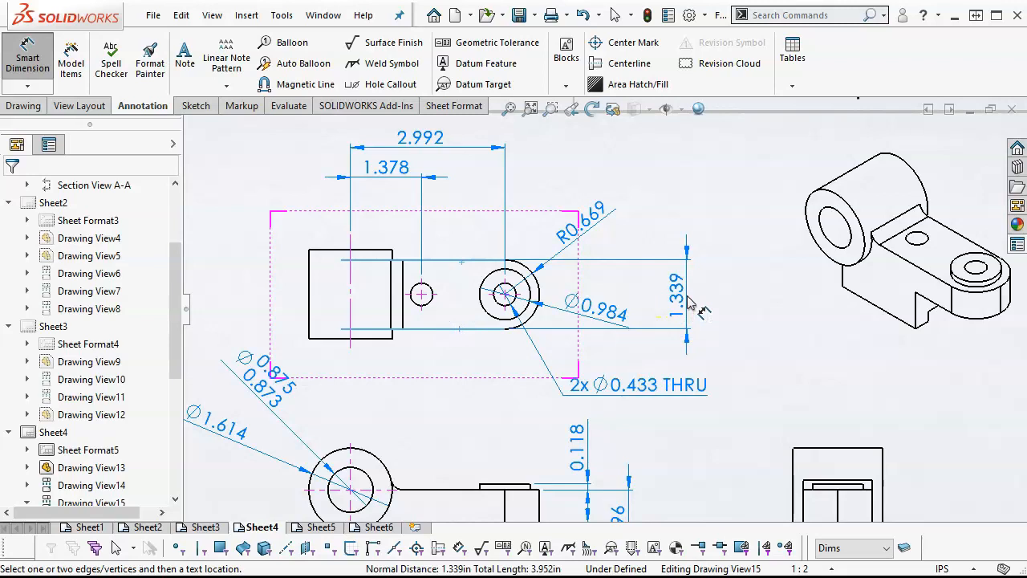
left_click(688, 297)
mouse_move(607, 312)
left_mouse_down()
mouse_move(610, 297)
mouse_move(609, 311)
left_mouse_up()
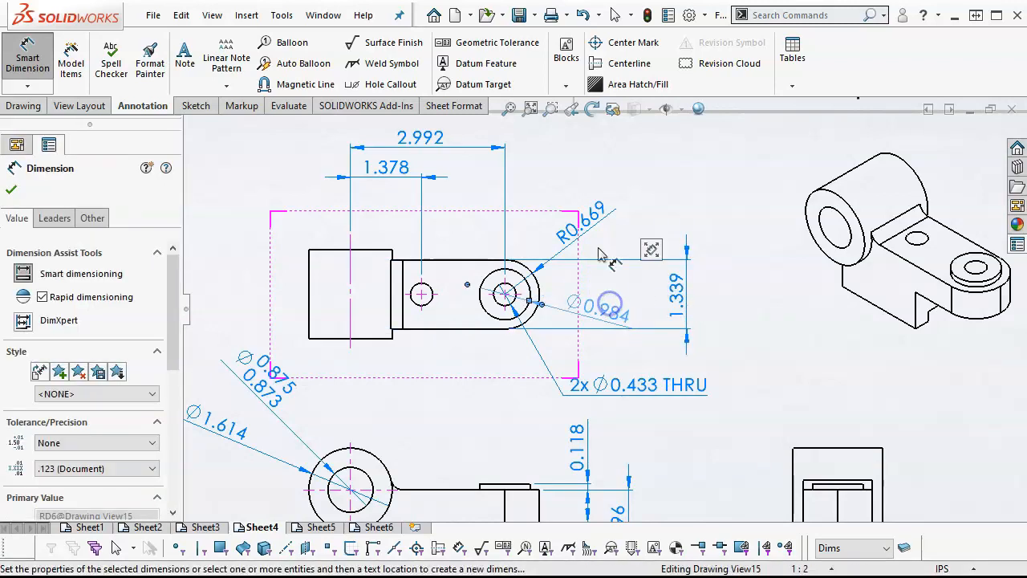
- Override the text of the arm's end radius dimension in the top view so it reads only "R", and shorten its leader
left_click_drag(584, 221, 586, 226)
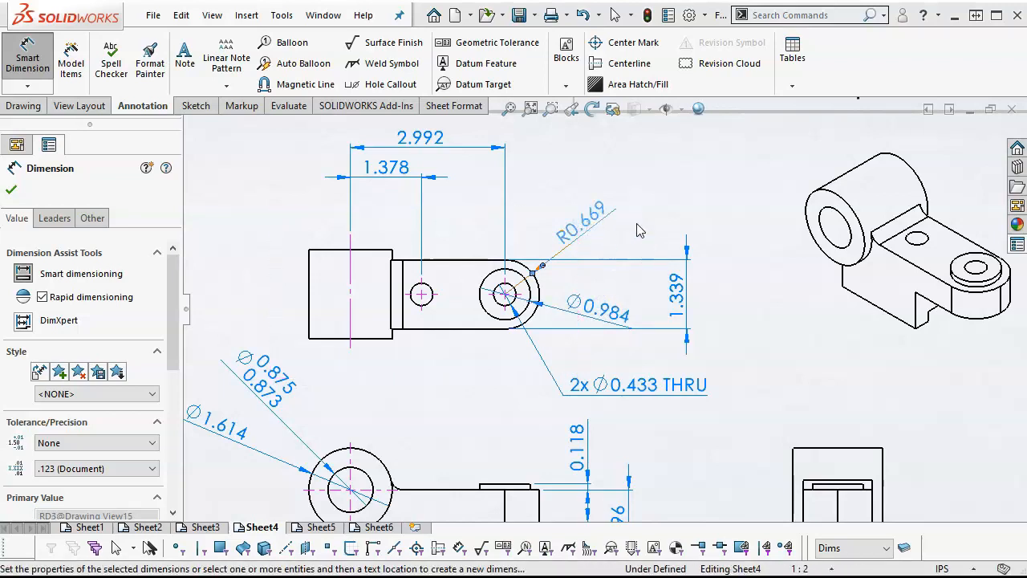
mouse_move(627, 213)
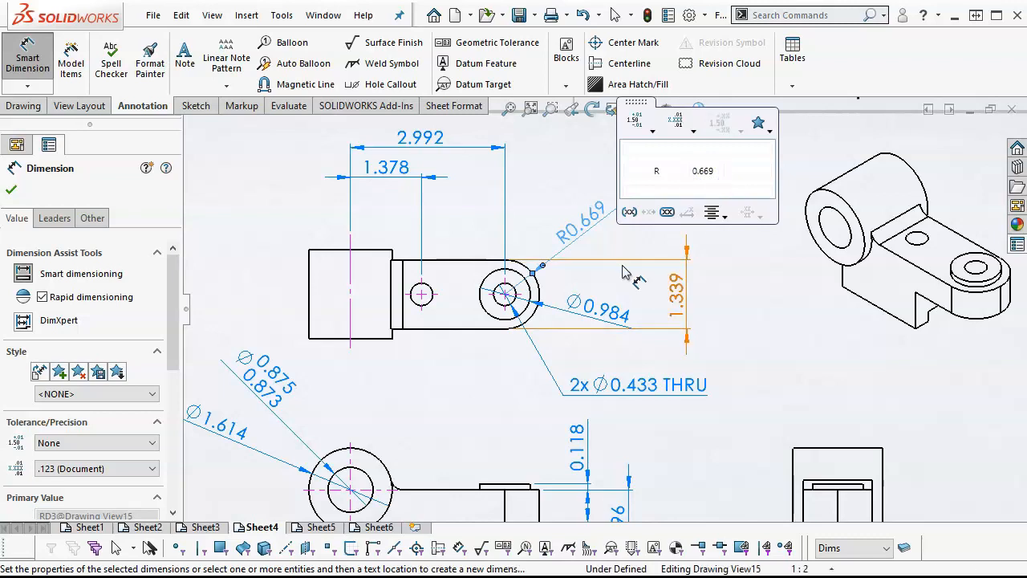
left_click_drag(591, 218, 590, 216)
left_click_drag(173, 329, 174, 424)
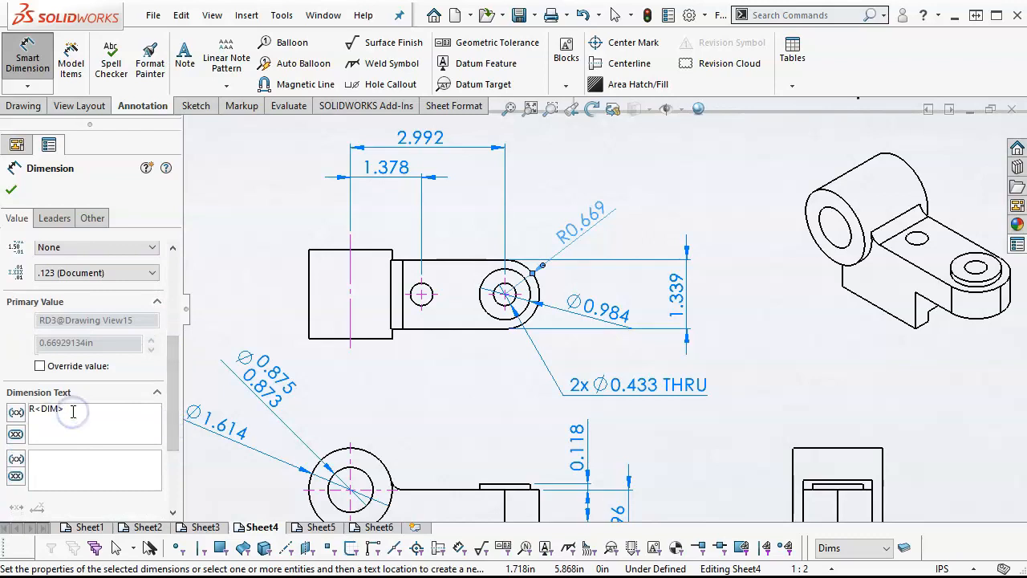
key("BackSpace")
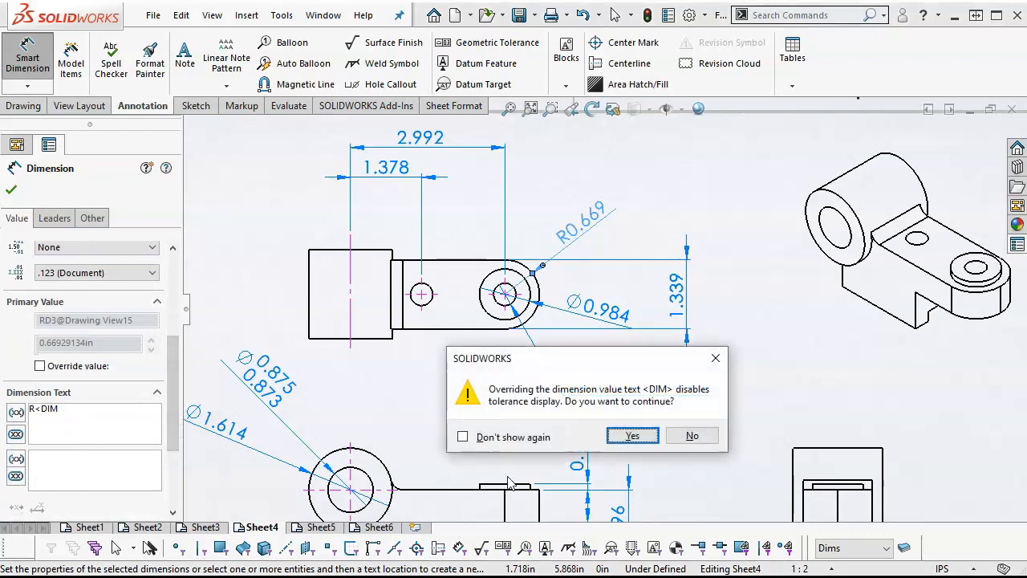
left_click(632, 435)
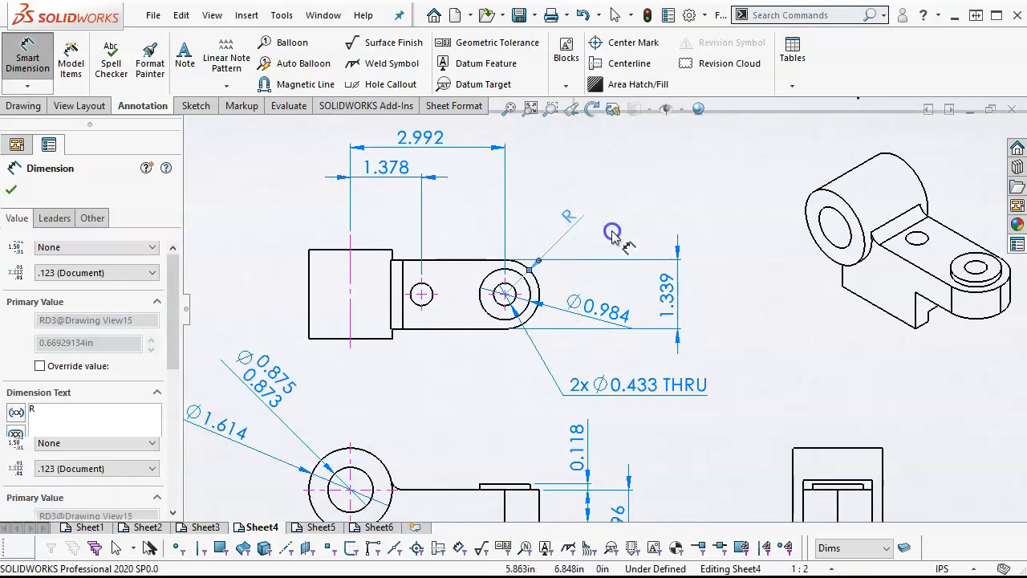
left_click(733, 309)
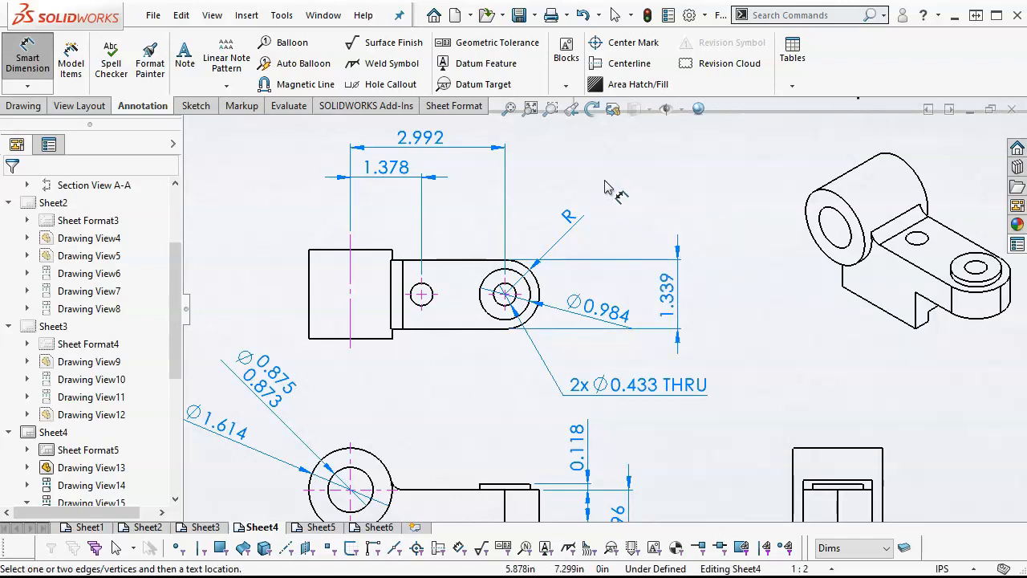
- Dimension the hub's width in the top view on its outer side, and move the hub's diameter dimensions in the front view clear of it
left_click(35, 64)
left_click(37, 63)
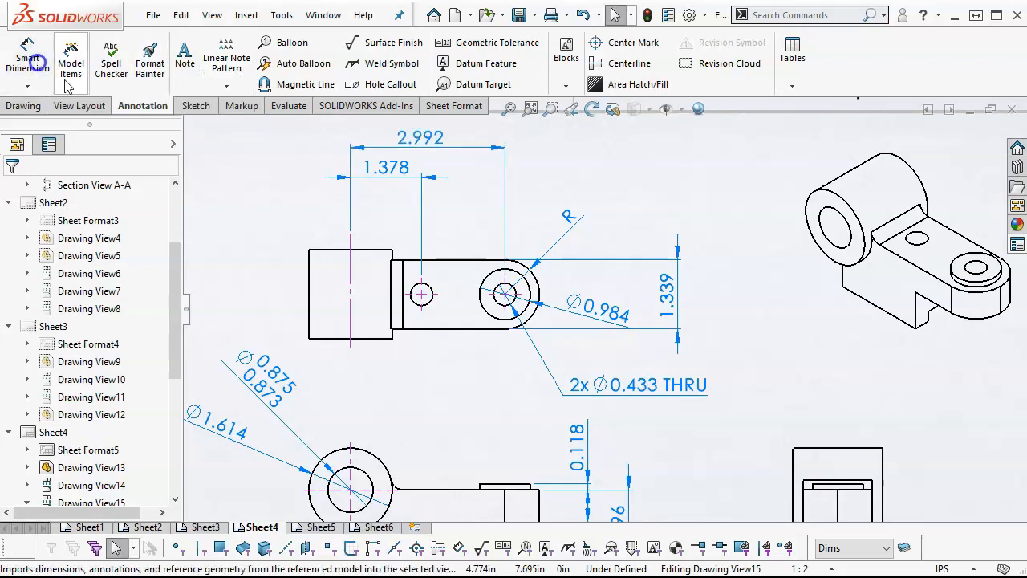
left_click(311, 297)
key("d")
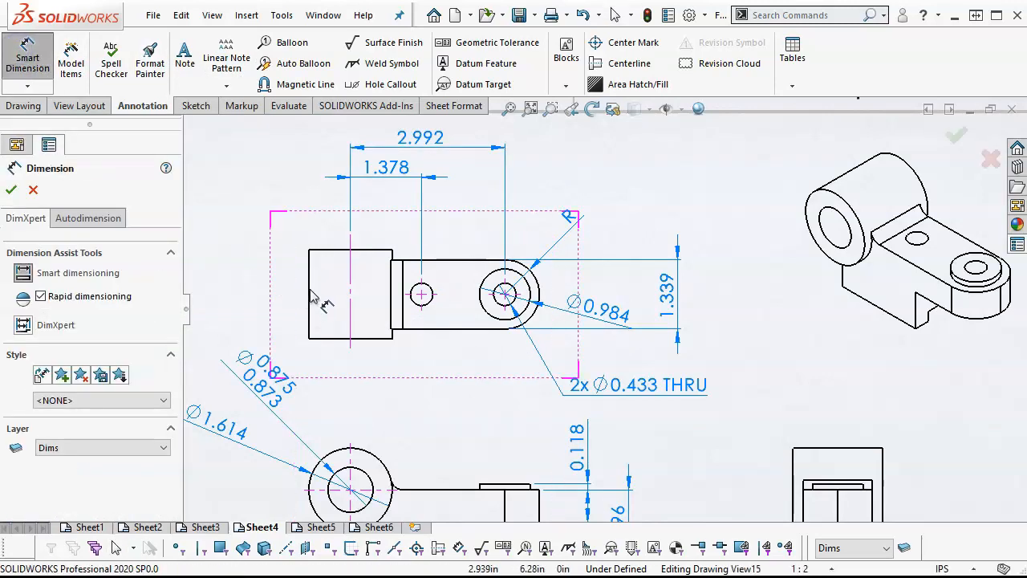
key("z")
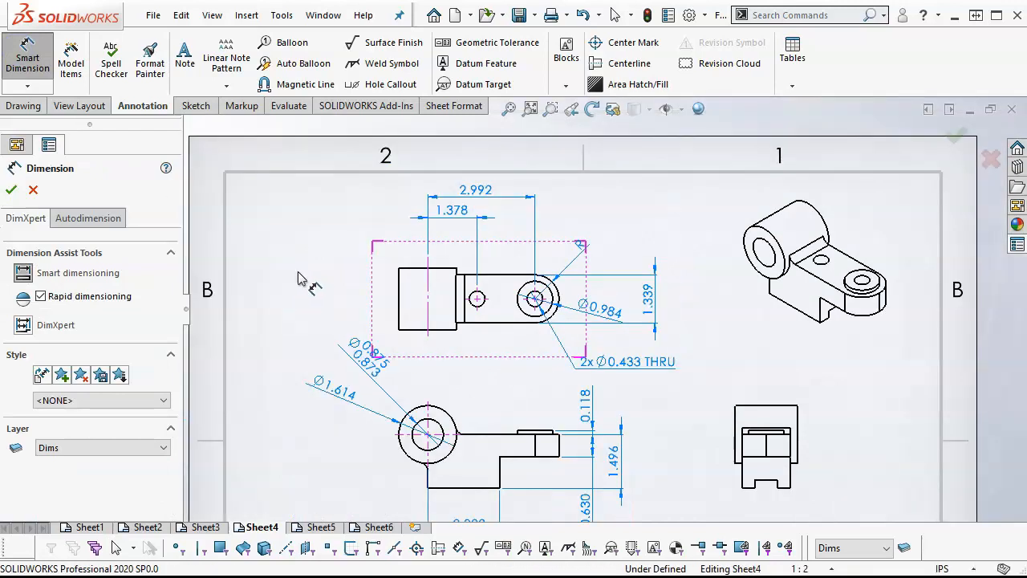
left_click(418, 269)
left_click(421, 326)
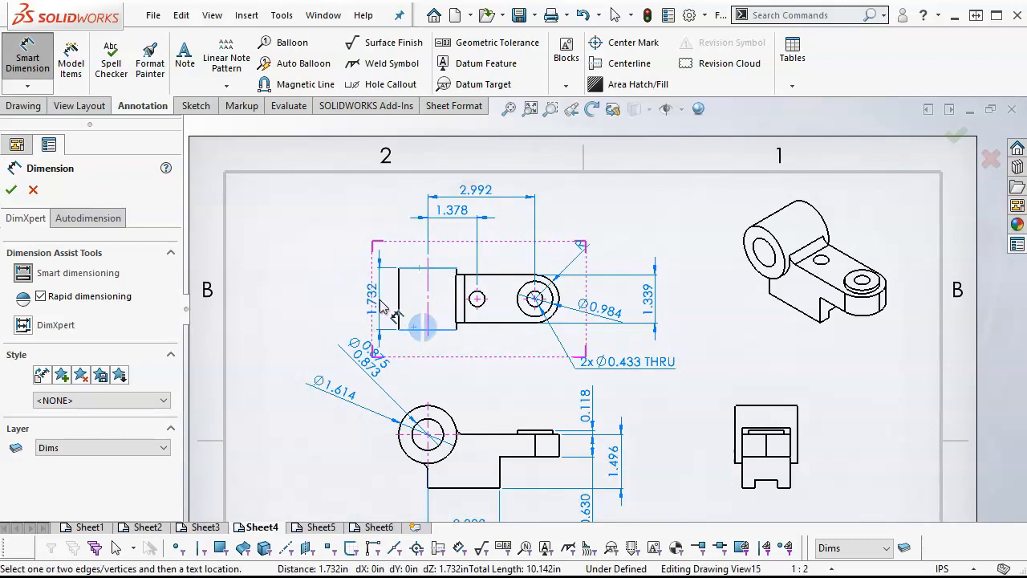
left_click(384, 310)
left_click_drag(365, 355, 353, 383)
left_click(343, 240)
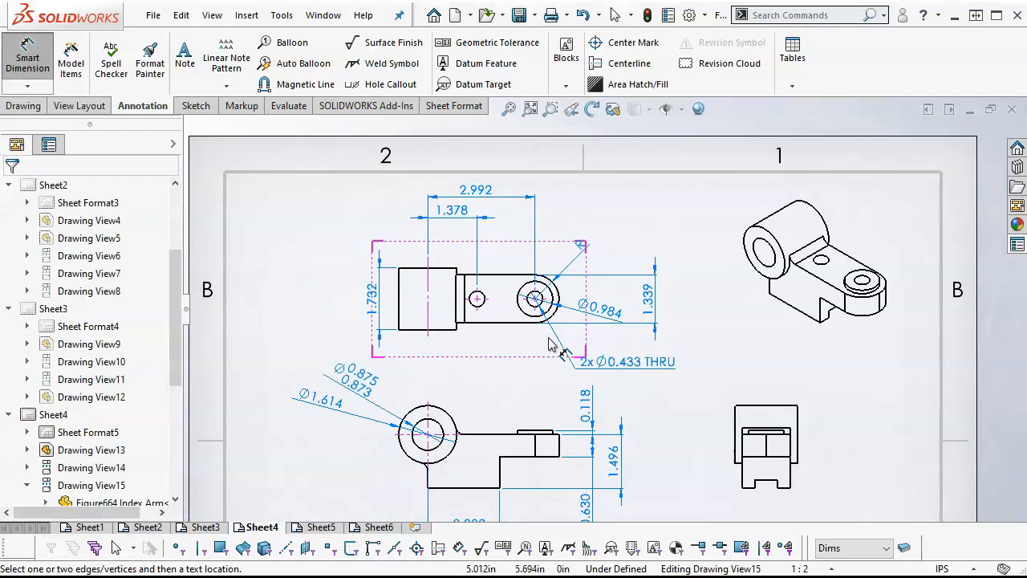
- Add a lengthwise centerline through the hub and arm in the top view
scroll(589, 365, "down", 2)
left_click(46, 72)
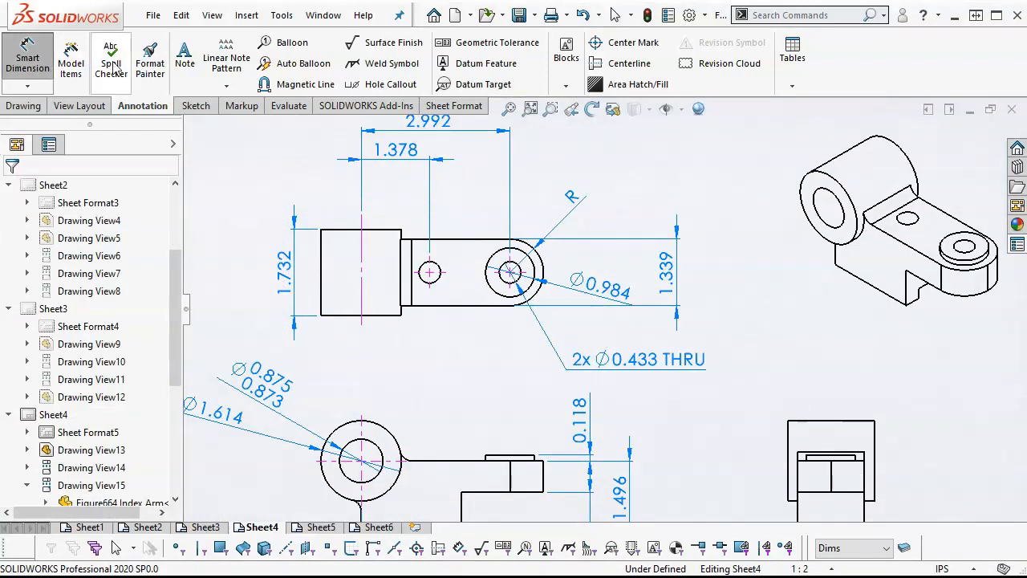
left_click(620, 66)
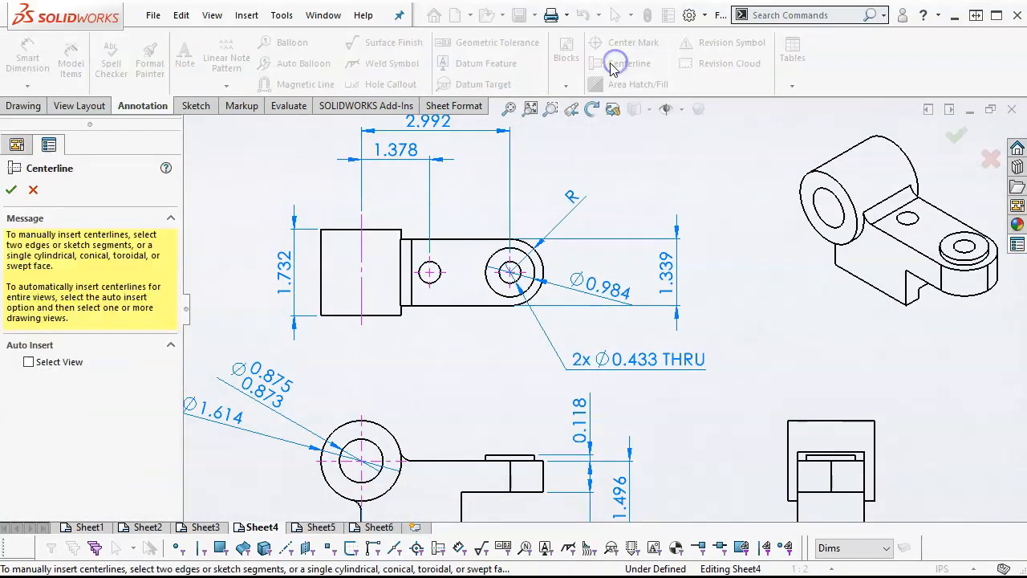
left_click(373, 315)
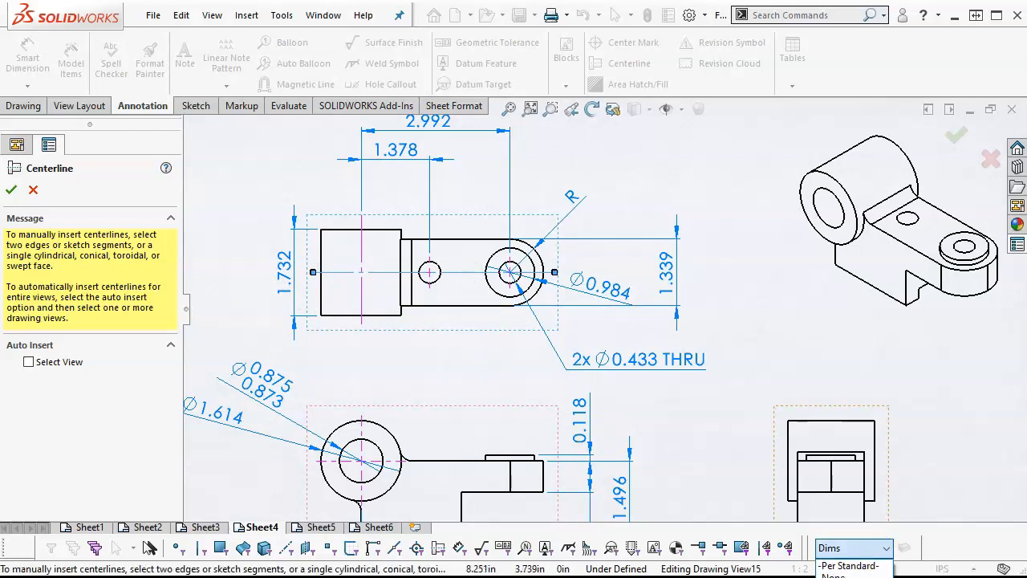
key("Escape")
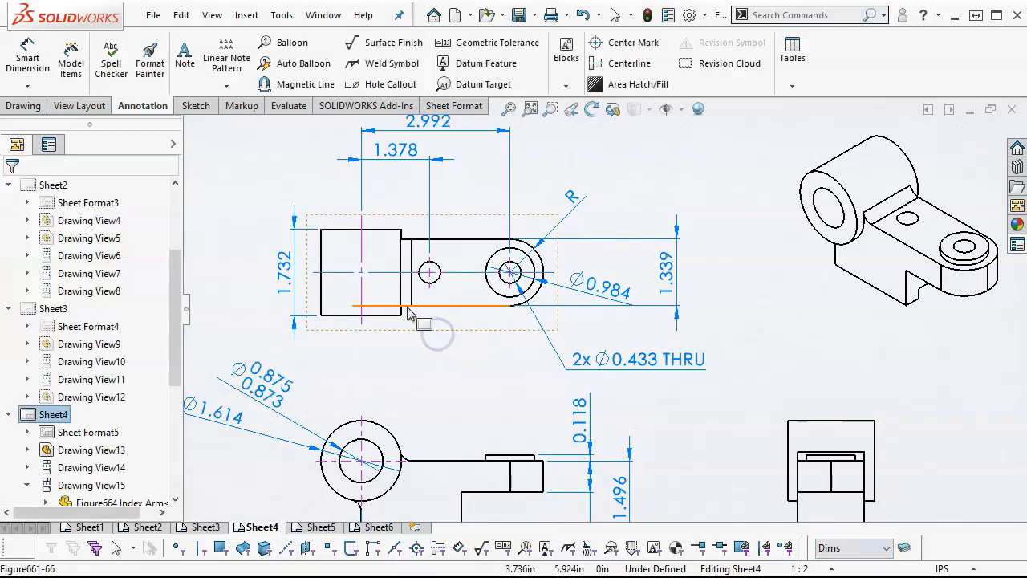
- Put the lengthwise centerline of the top view on the Center layer
left_click(336, 272)
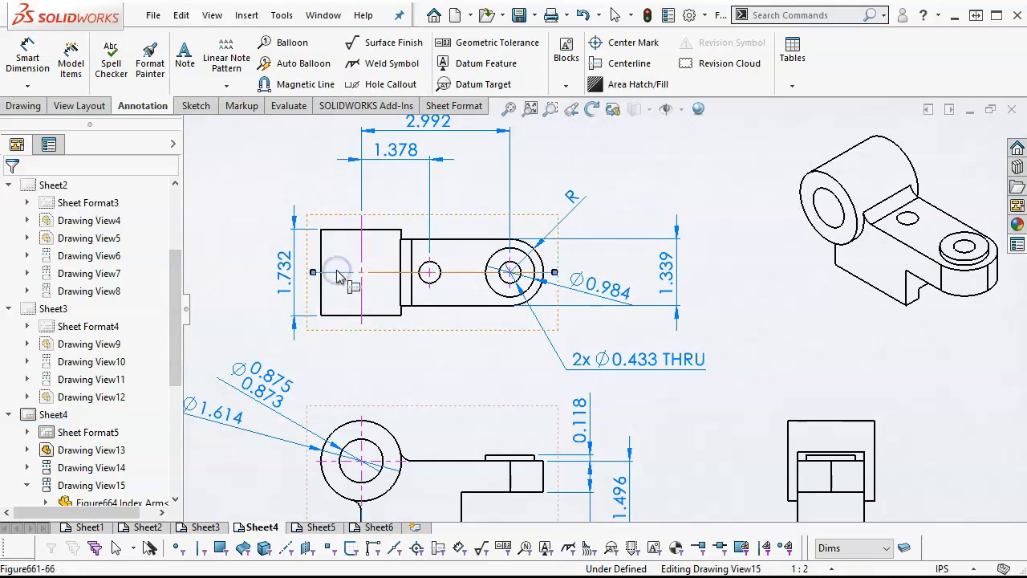
left_click(887, 548)
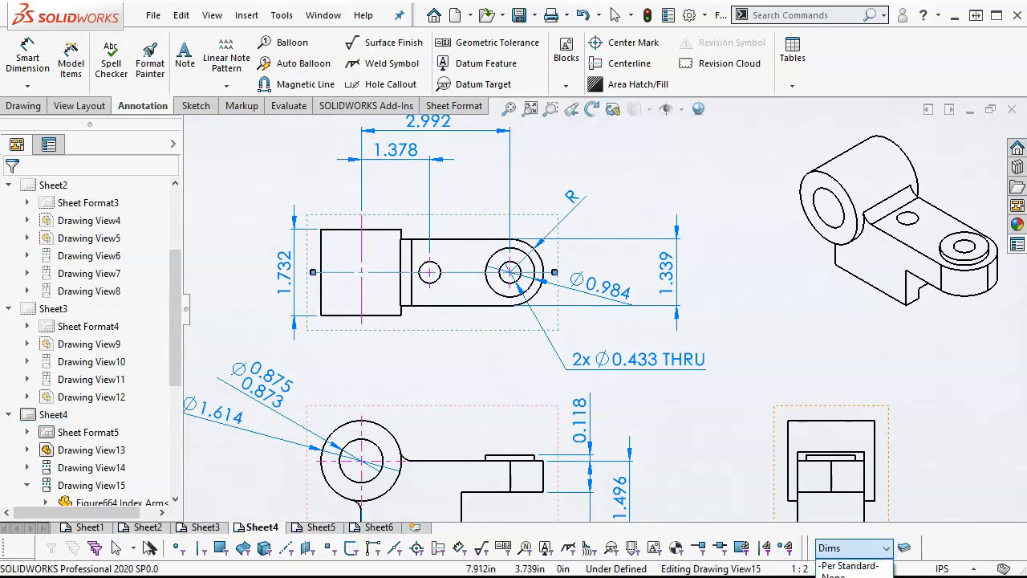
left_click(835, 577)
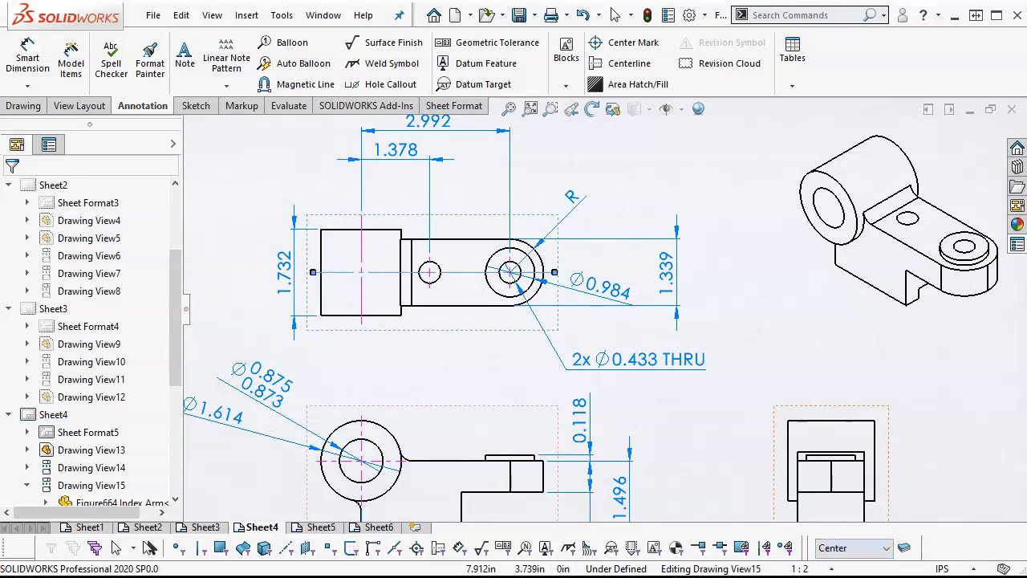
left_click(793, 379)
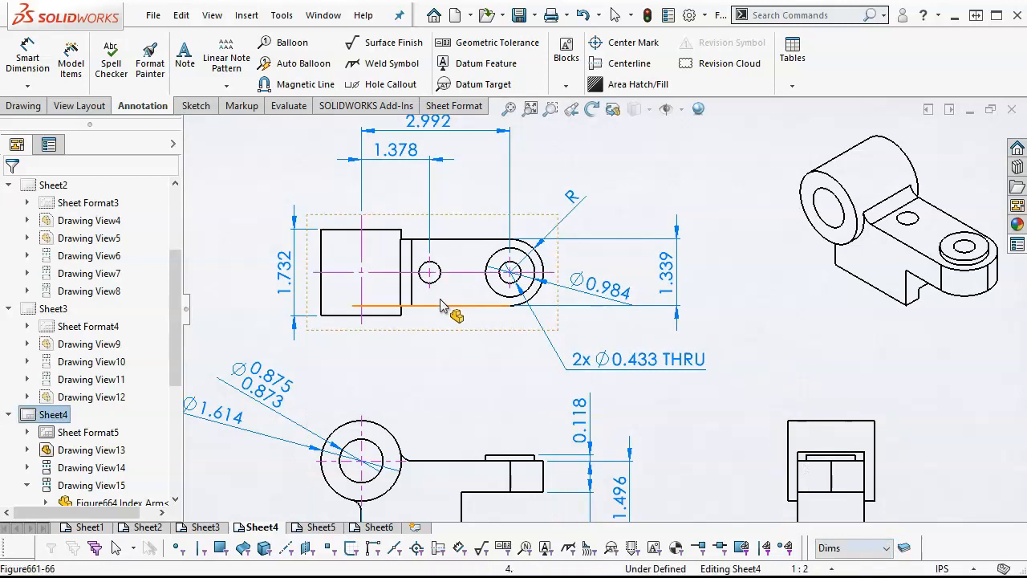
- Move the hub's width dimension outward in the top view and dimension the distance from the hub's lower edge to the lengthwise centerline
mouse_move(285, 265)
left_mouse_down()
mouse_move(257, 259)
mouse_move(251, 270)
left_mouse_up()
left_click(27, 54)
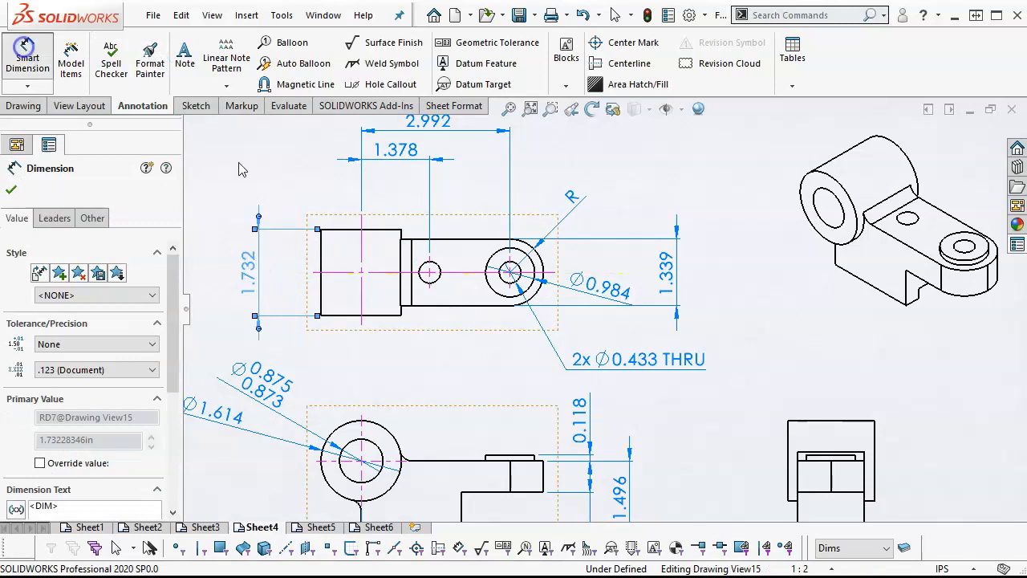
left_click(350, 314)
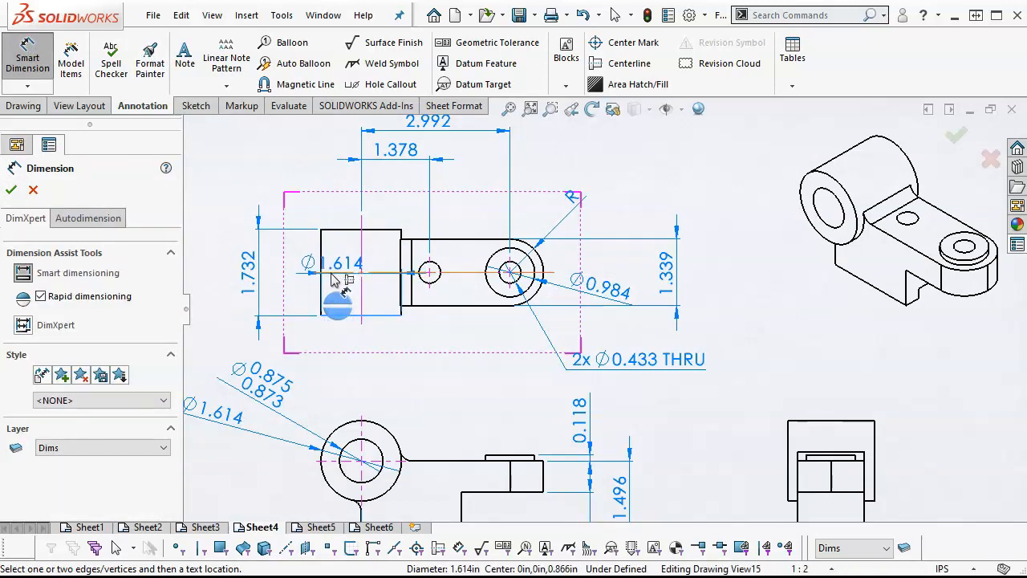
left_click(338, 273)
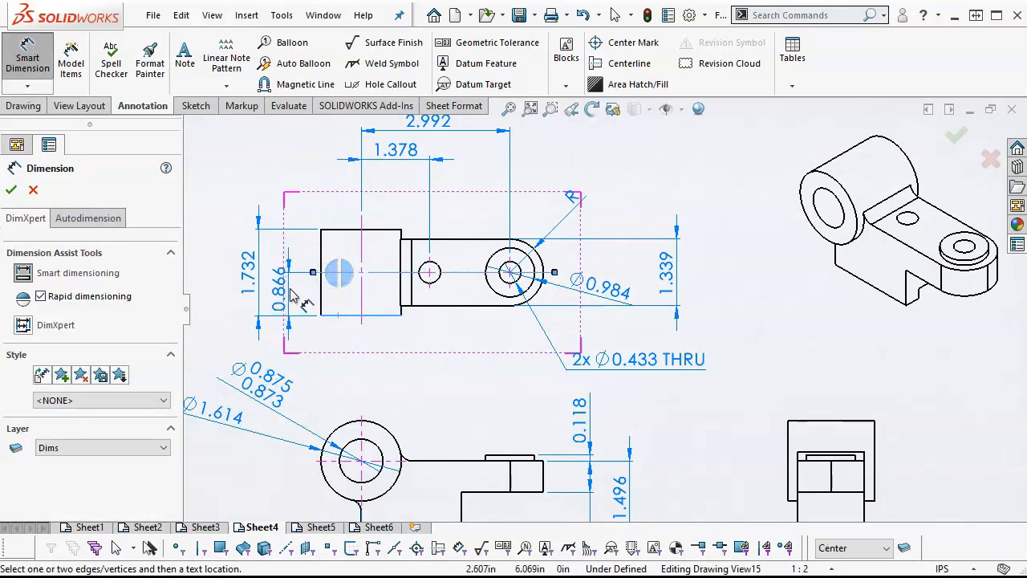
left_click(304, 296)
left_click(406, 339)
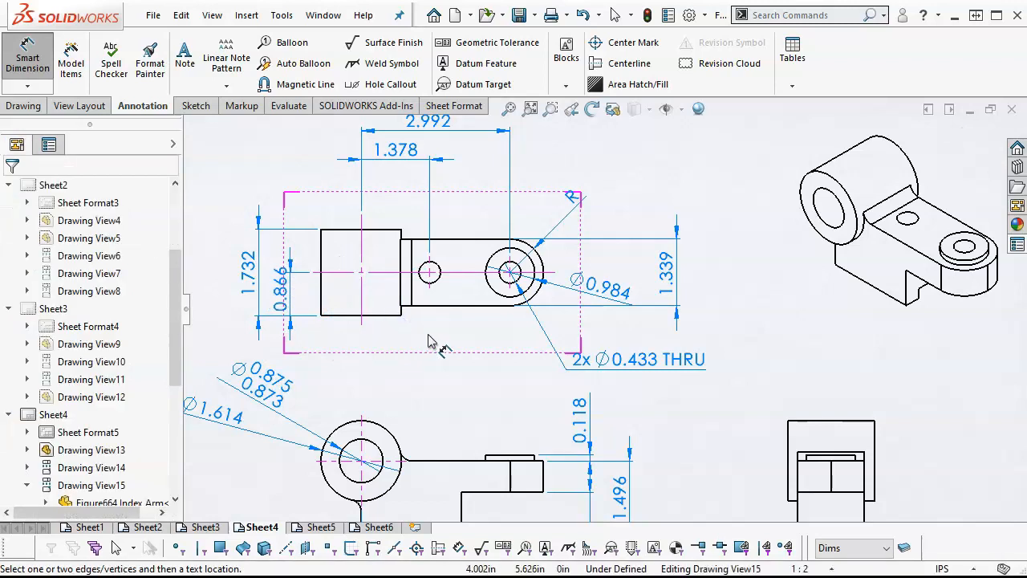
- Add a vertical centerline midway between the arm's outer edges in the side view
scroll(492, 333, "up", 3)
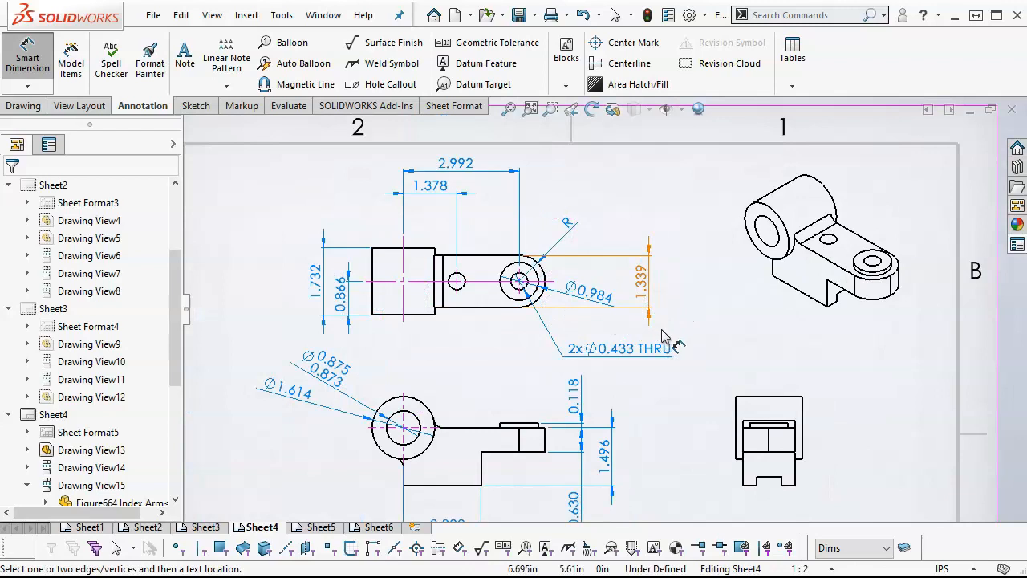
scroll(663, 332, "up", 2)
scroll(668, 337, "down", 1)
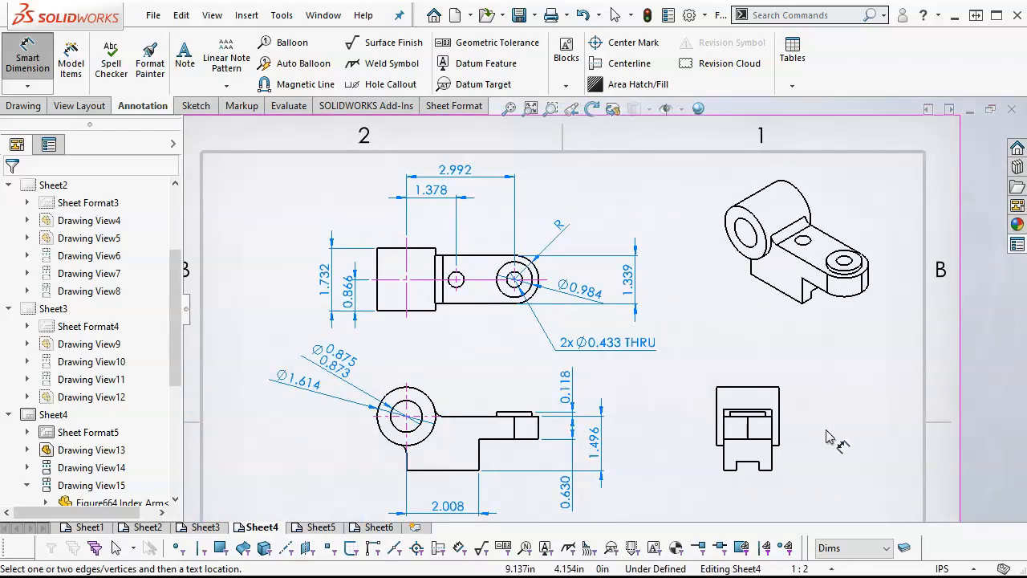
scroll(824, 435, "down", 1)
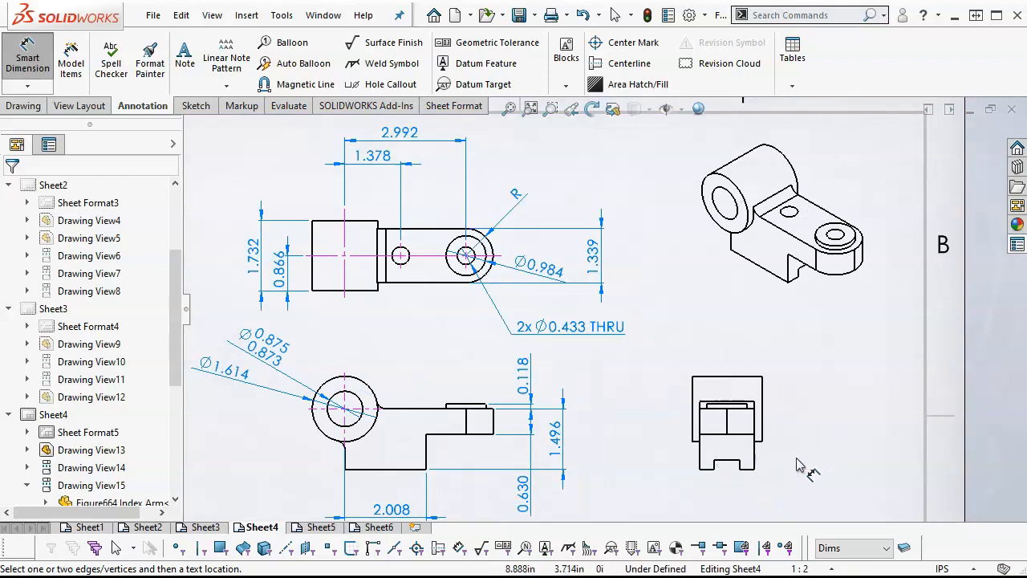
scroll(797, 464, "down", 2)
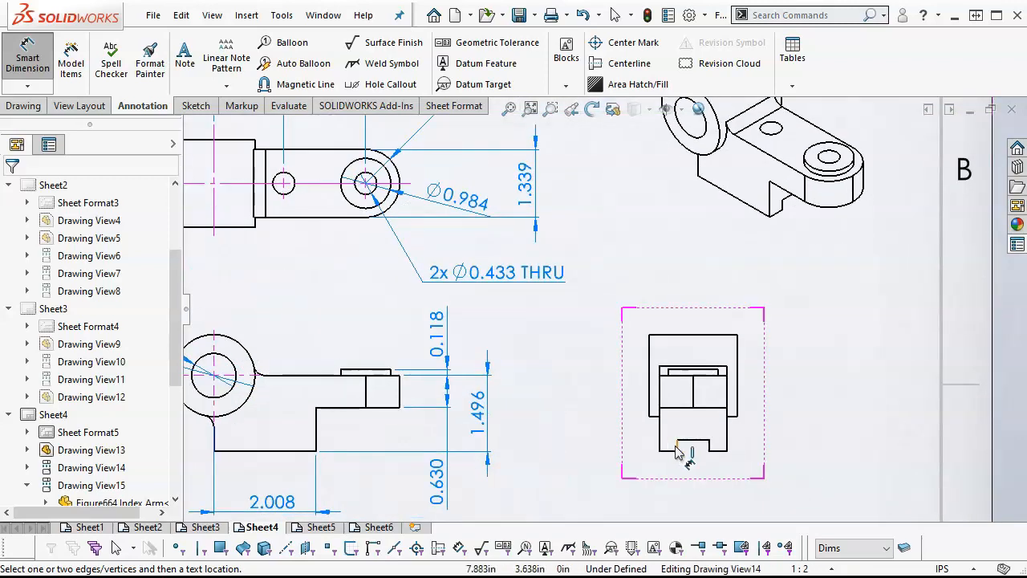
scroll(711, 454, "up", 3)
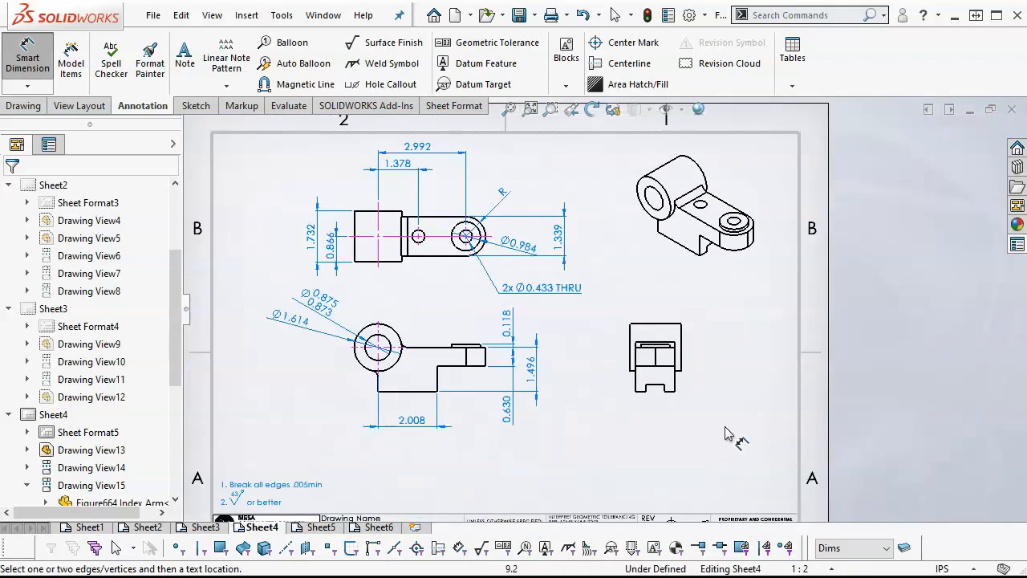
scroll(710, 409, "down", 2)
right_click(684, 331)
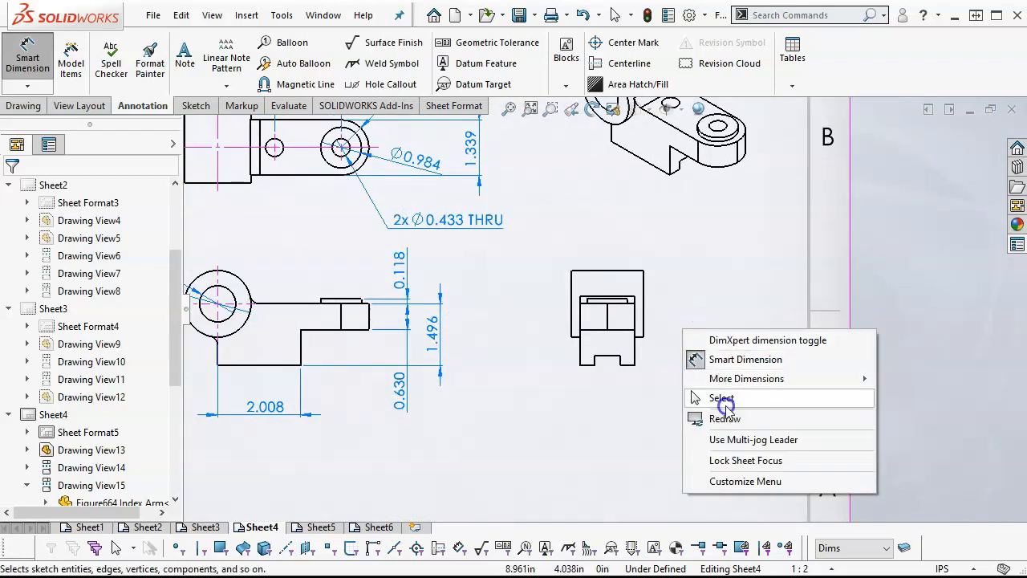
left_click(695, 394)
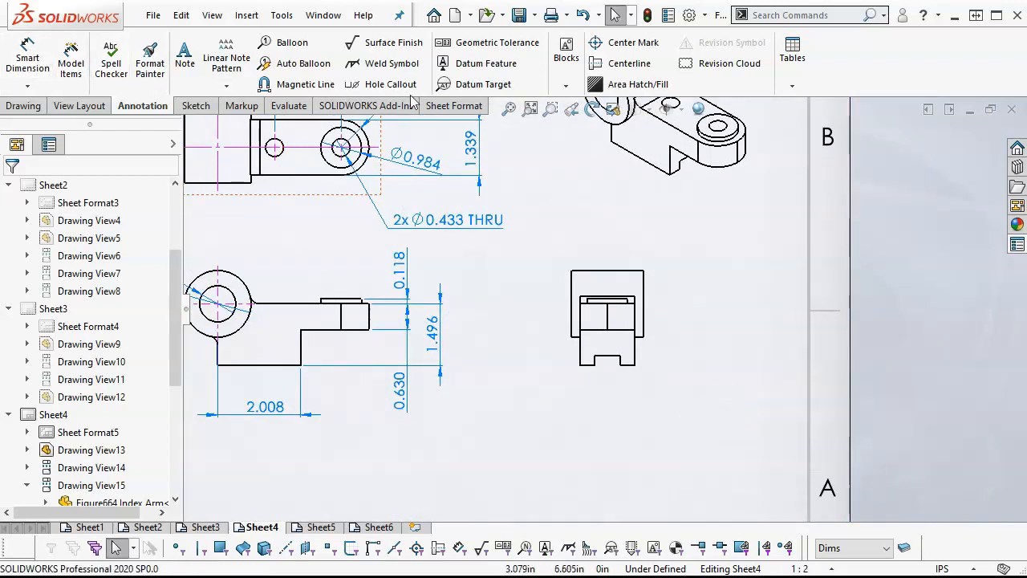
scroll(662, 344, "down", 1)
left_click(618, 64)
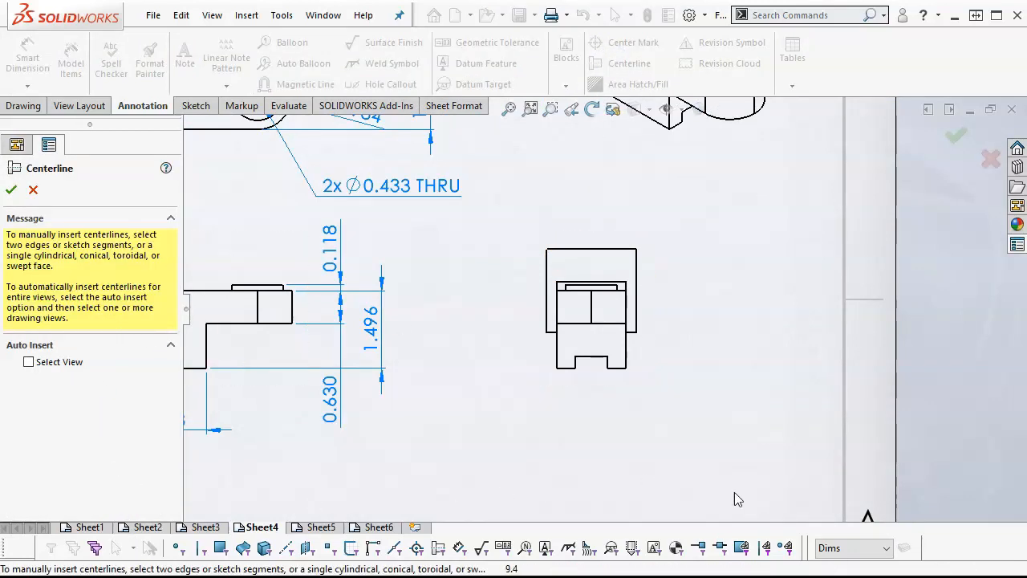
left_click(628, 360)
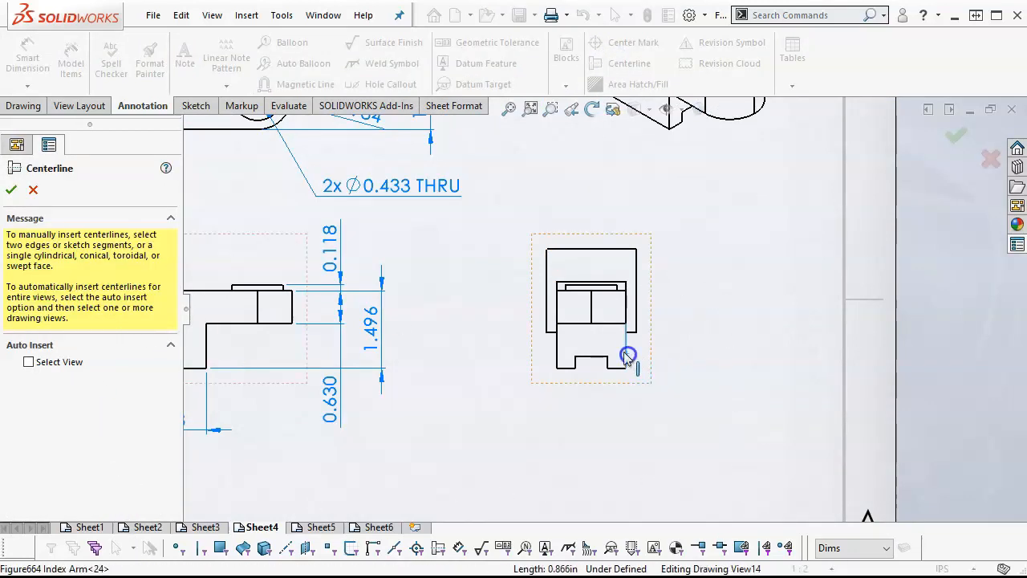
left_click(559, 350)
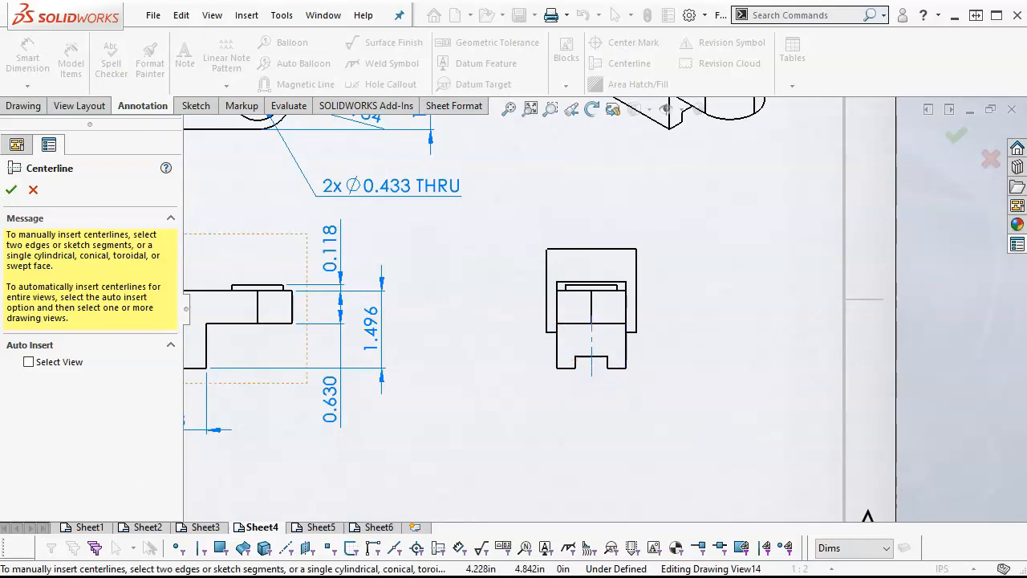
left_click(8, 190)
- Put the side view's centerline on the Center layer and extend it upward past the top edge of the hub
left_click(591, 345)
left_click(882, 550)
left_click(856, 576)
left_click(616, 360)
left_click(593, 335)
left_click_drag(592, 314, 591, 233)
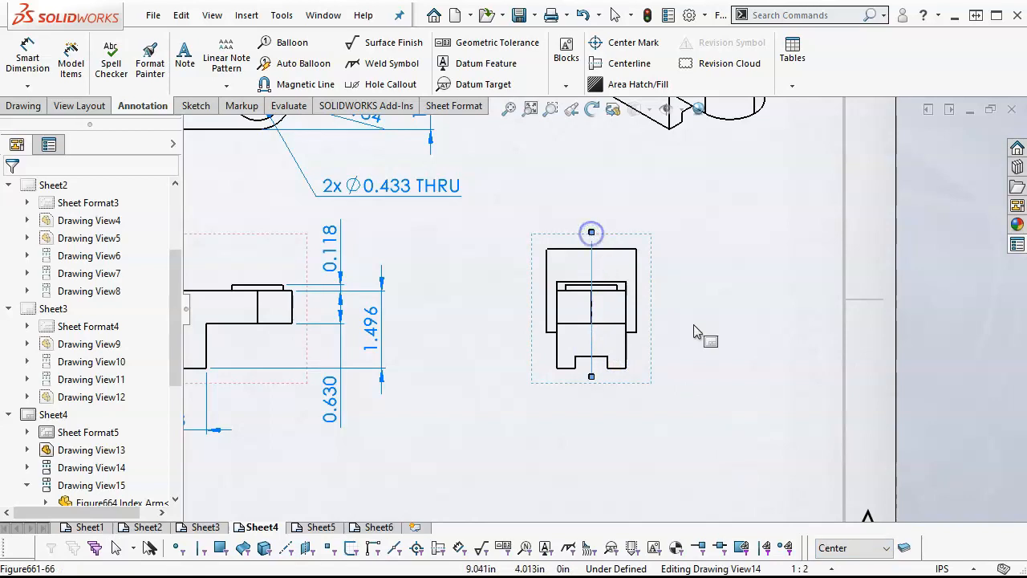
left_click(695, 336)
- Dimension the bottom slot's width in the side view and the distance from the centerline to the slot's edge, both below the view
scroll(626, 393, "down", 1)
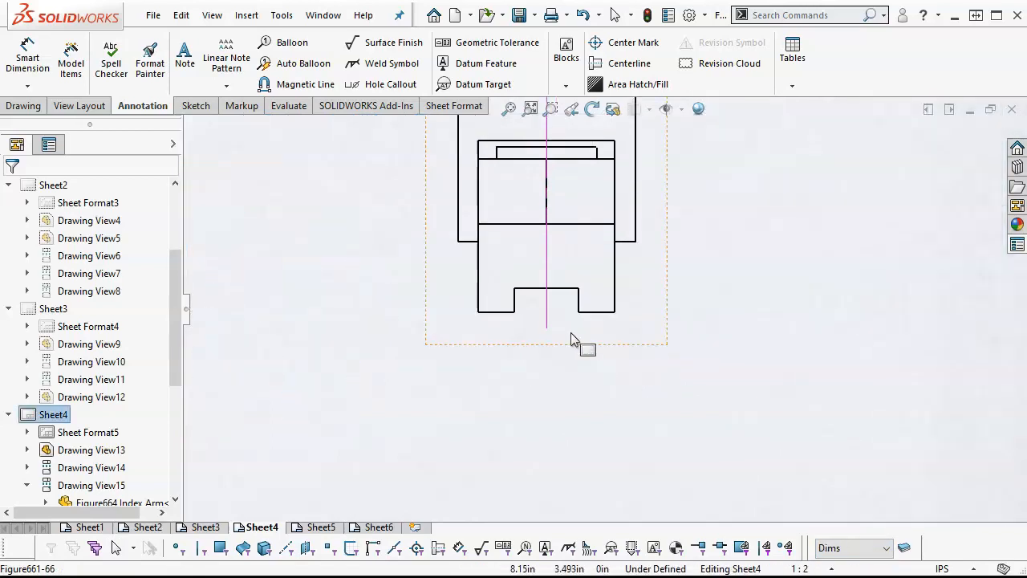
left_click(32, 69)
left_click(515, 296)
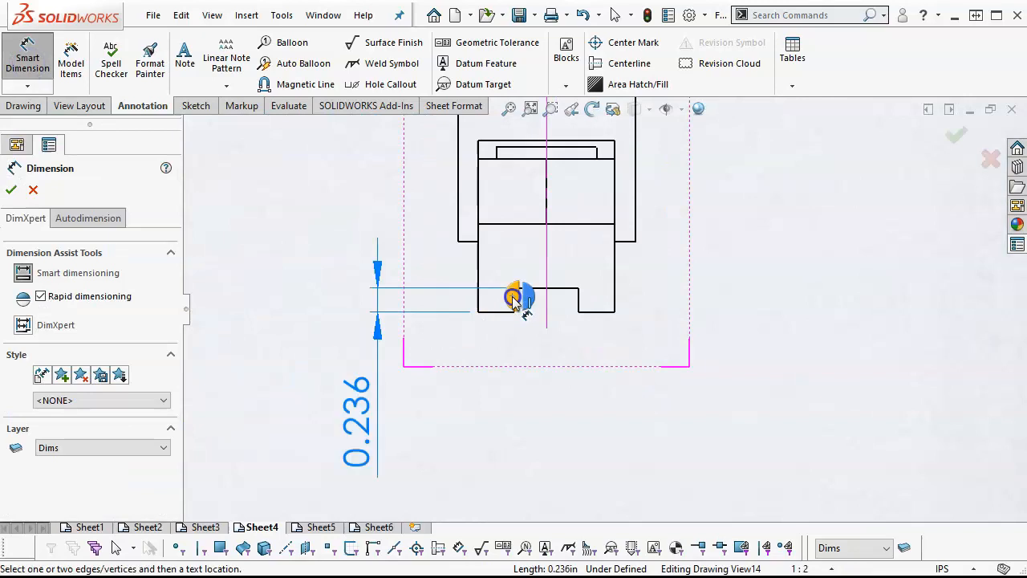
left_click(576, 303)
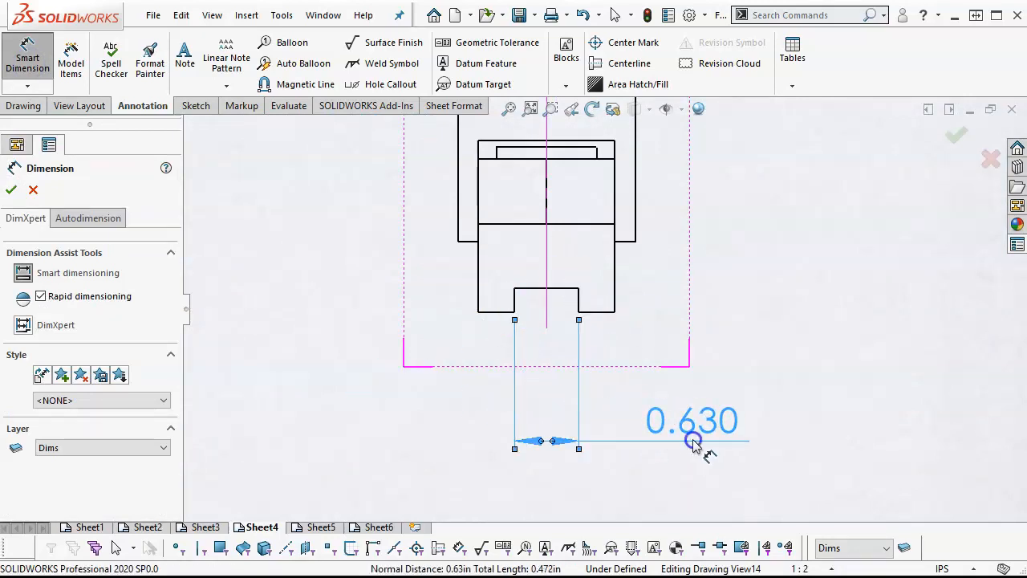
left_click(695, 441)
left_click(545, 310)
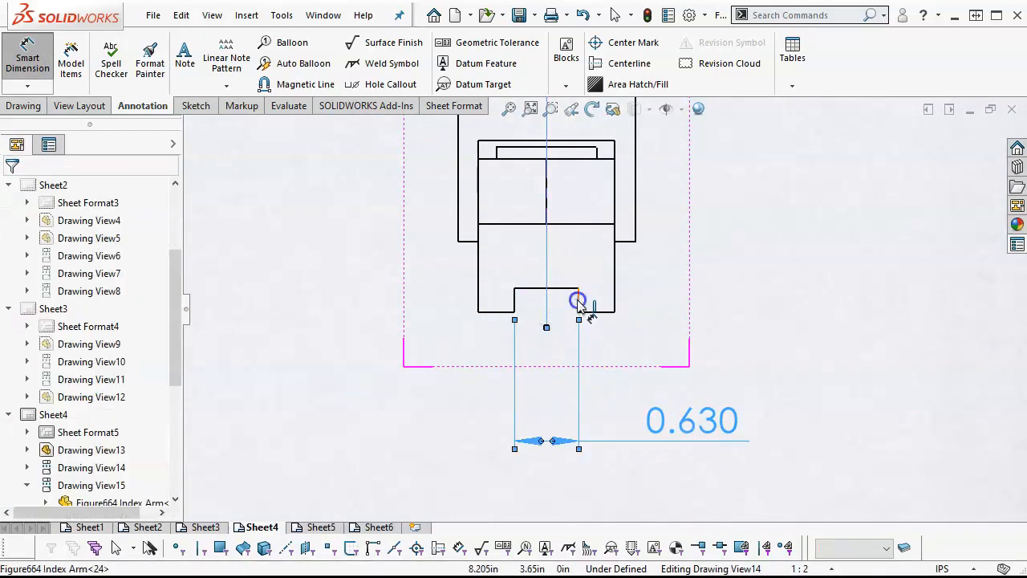
left_click(579, 299)
left_click(704, 394)
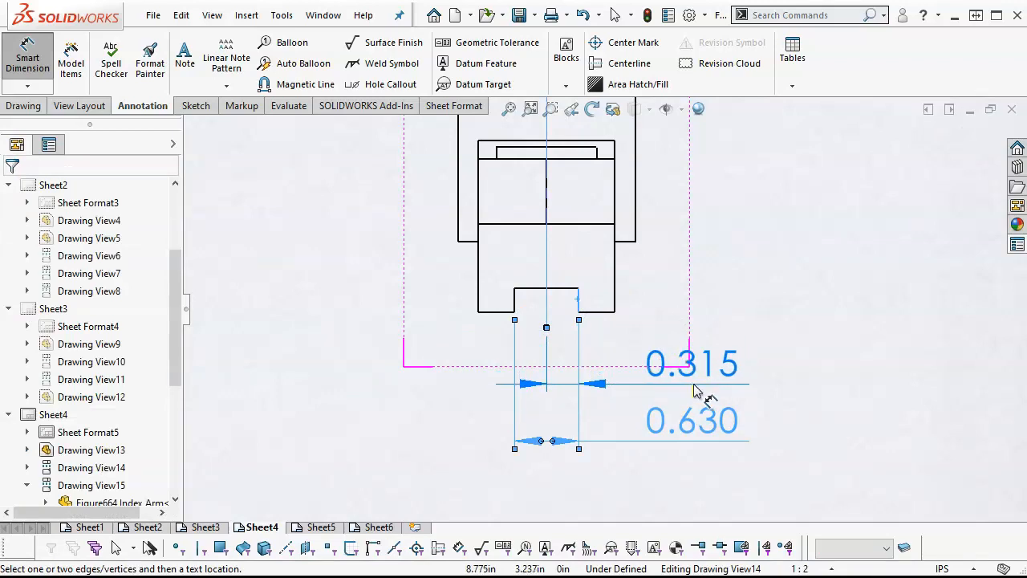
- Dimension the bottom slot's depth in the side view, placing it beside the view
left_click(598, 311)
left_click(566, 287)
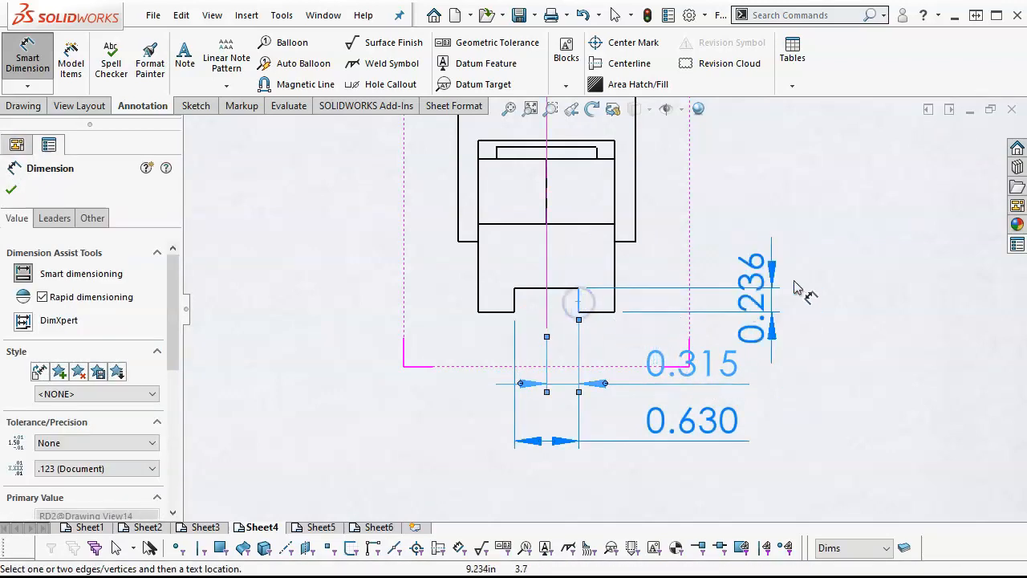
left_click(788, 232)
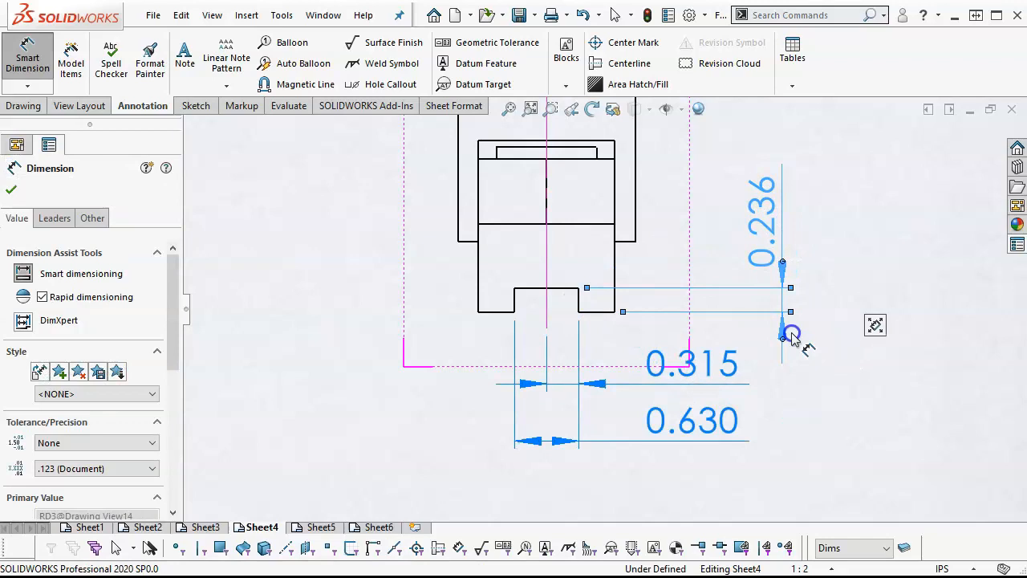
- Open Sheet5 and move the roller lever's front view up and away from the notes
scroll(758, 321, "up", 2)
scroll(676, 267, "up", 4)
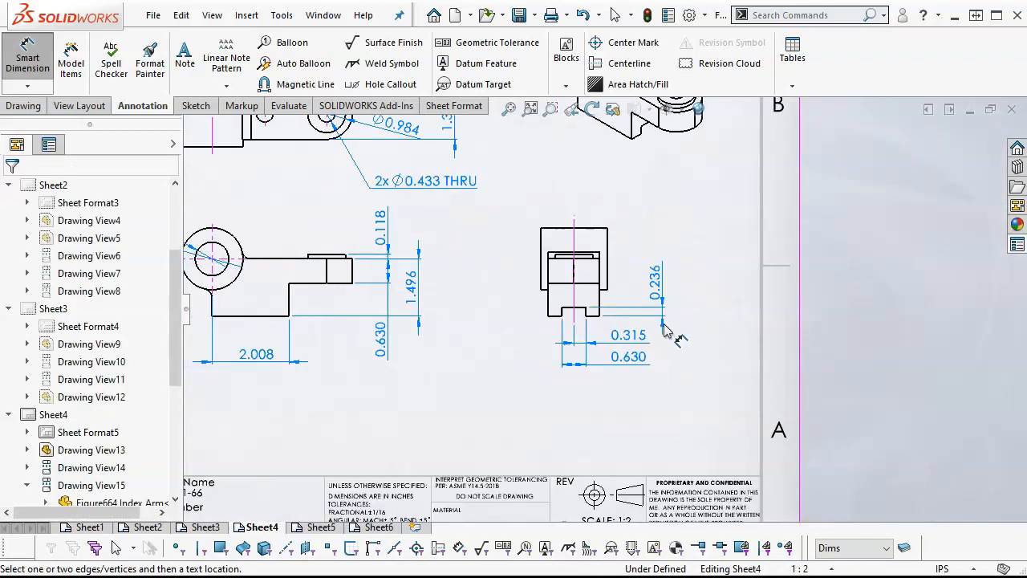
scroll(601, 309, "up", 3)
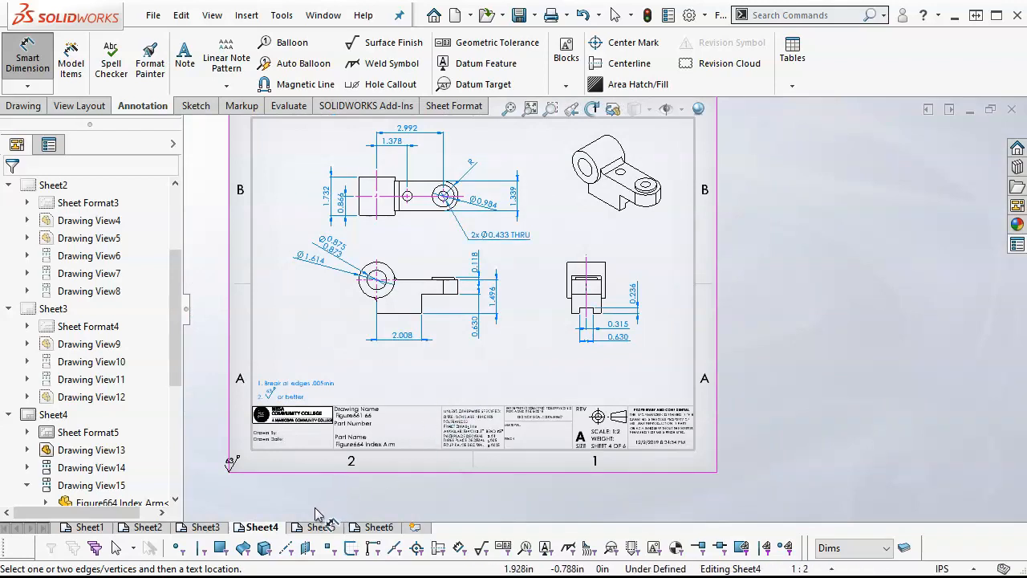
left_click(508, 110)
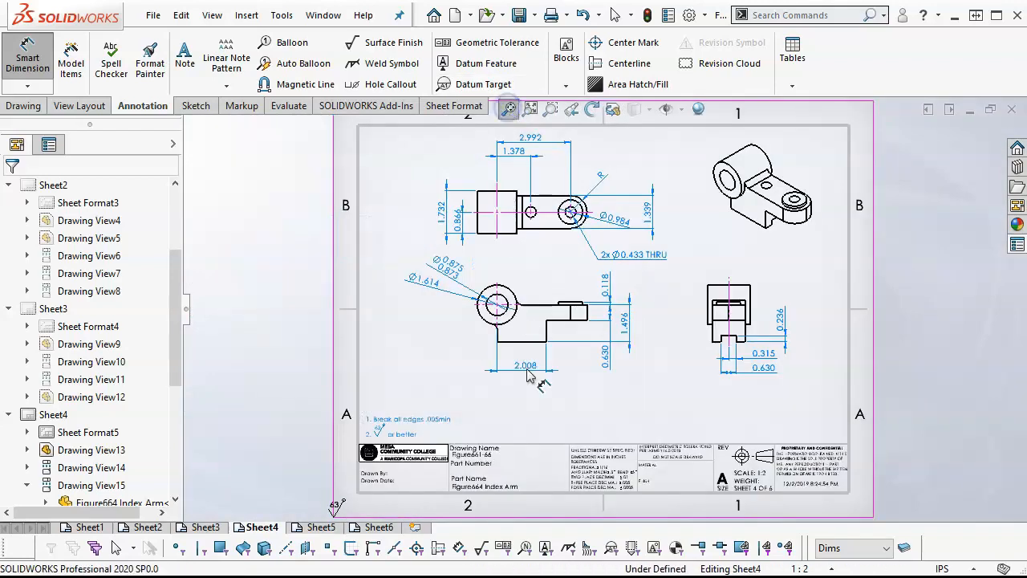
left_click(318, 527)
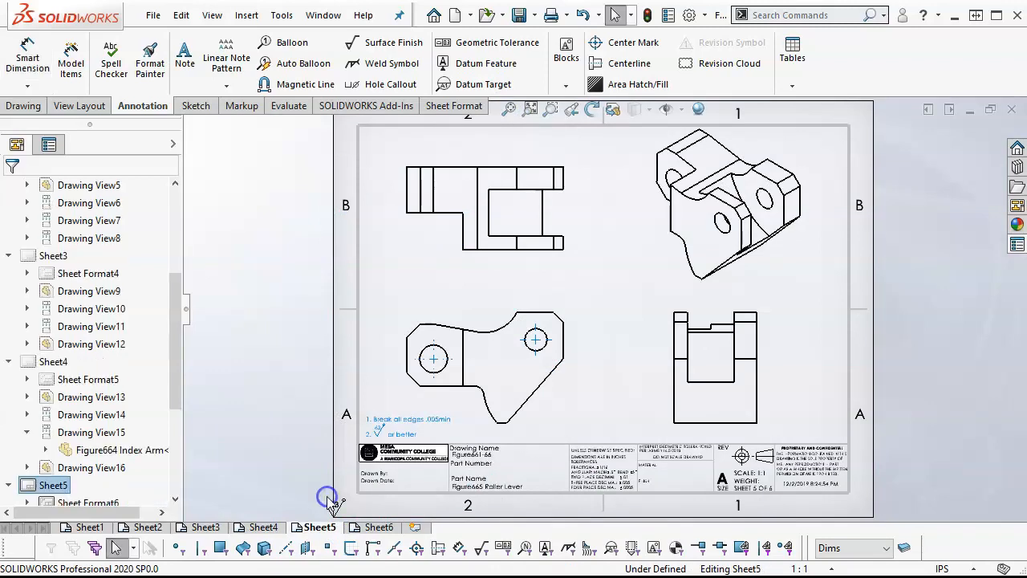
right_click(598, 340)
left_click(819, 322)
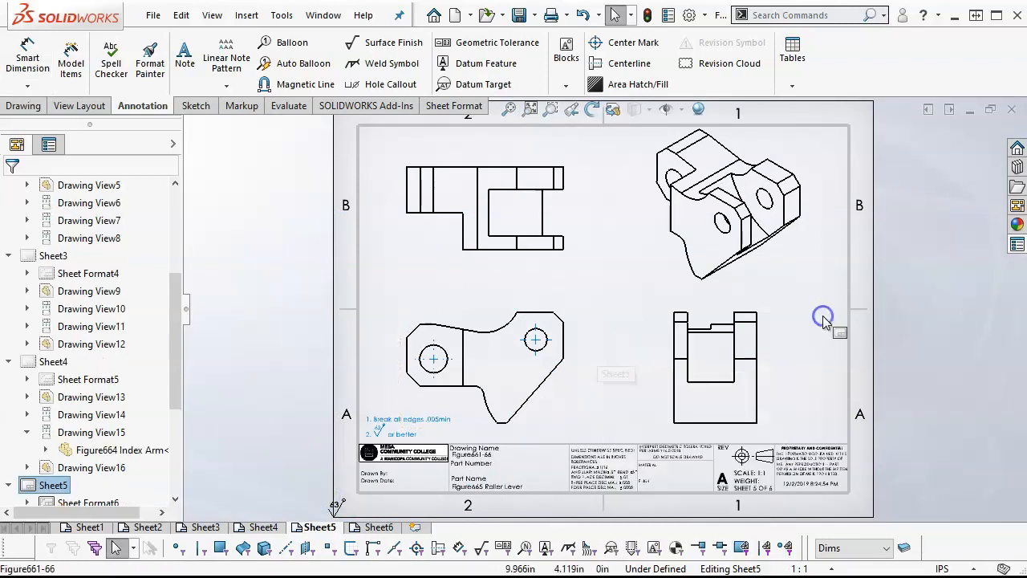
mouse_move(570, 309)
left_mouse_down()
mouse_move(612, 289)
mouse_move(609, 281)
left_mouse_up()
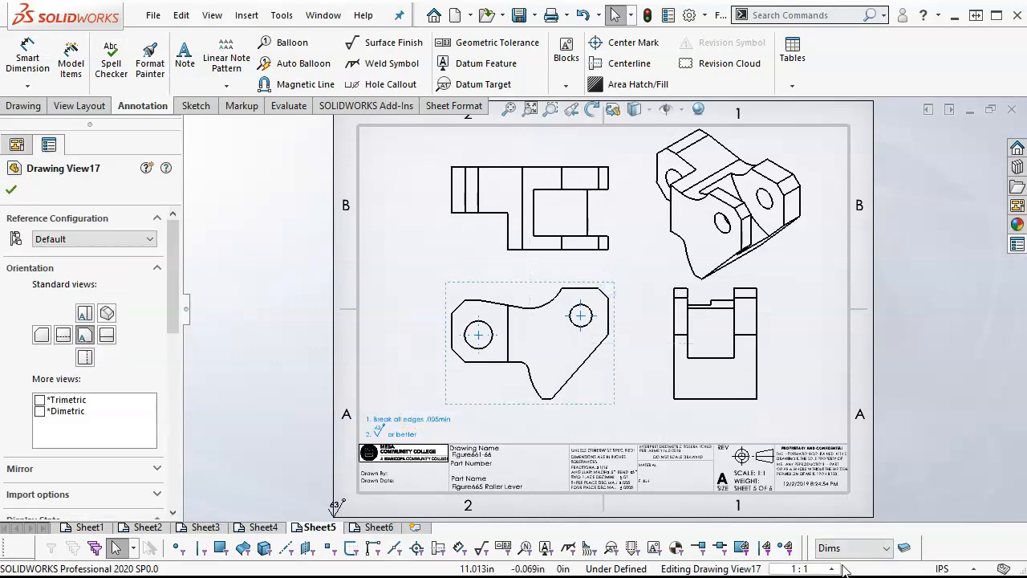
- Set the scale of Sheet5 to 1:2 and move the isometric view outward from the other views
left_click_drag(174, 289, 174, 397)
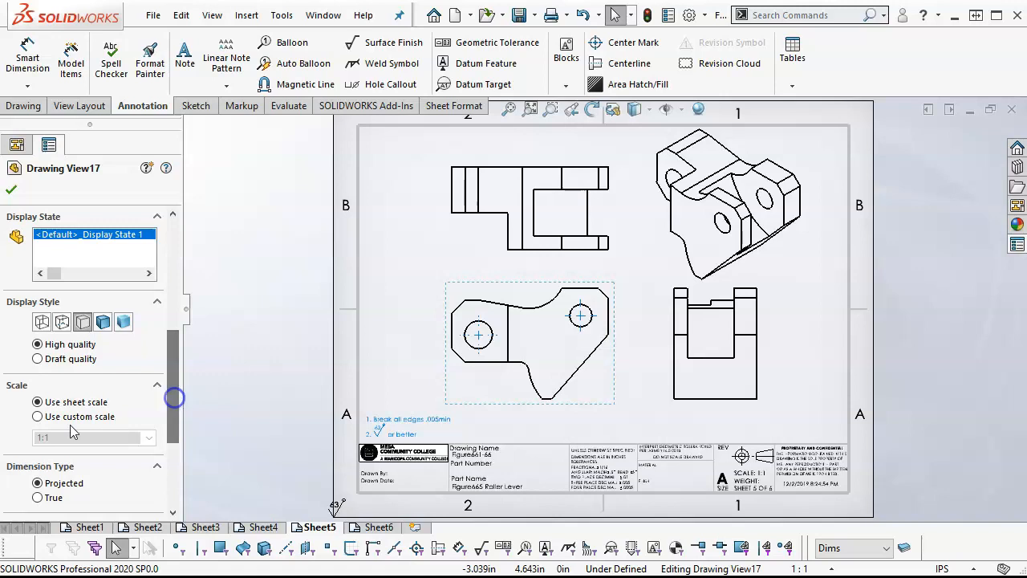
left_click(831, 570)
left_click(788, 289)
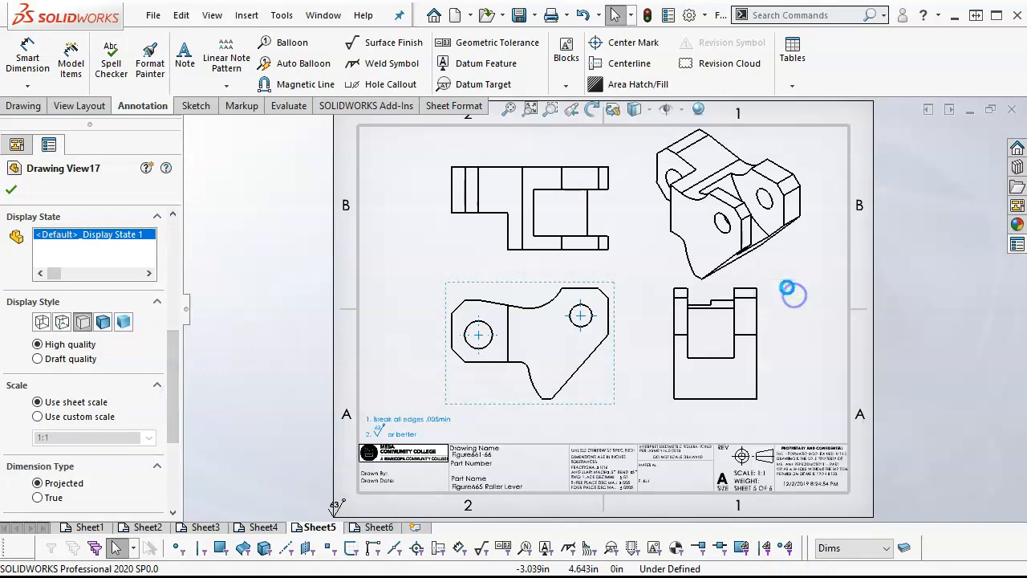
left_click_drag(763, 255, 823, 237)
left_click(624, 295)
scroll(593, 383, "down", 2)
scroll(589, 384, "down", 2)
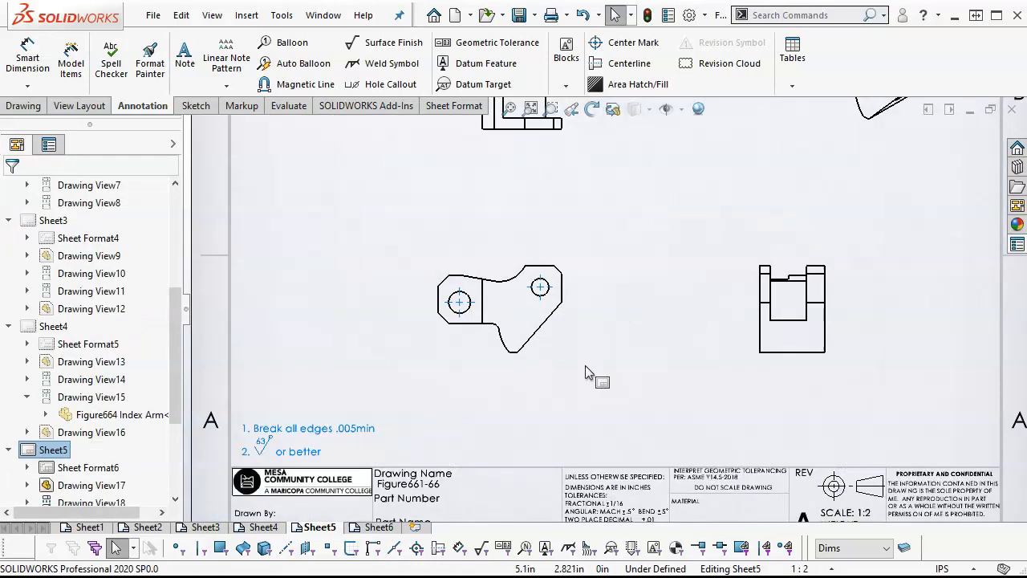
- Move the roller lever's front view up, keeping the side view aligned, to leave more space above the notes
scroll(588, 361, "down", 2)
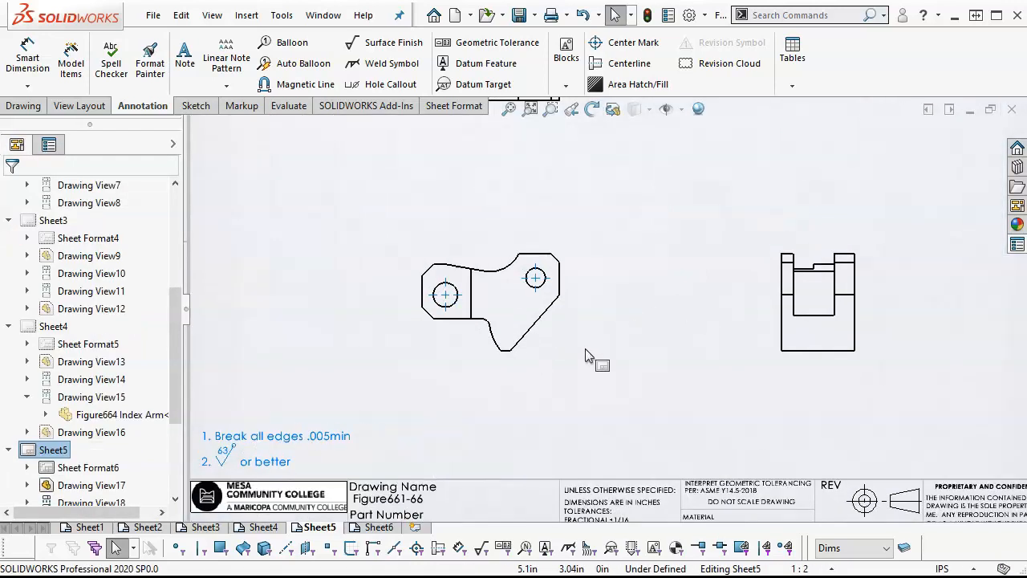
scroll(598, 306, "down", 1)
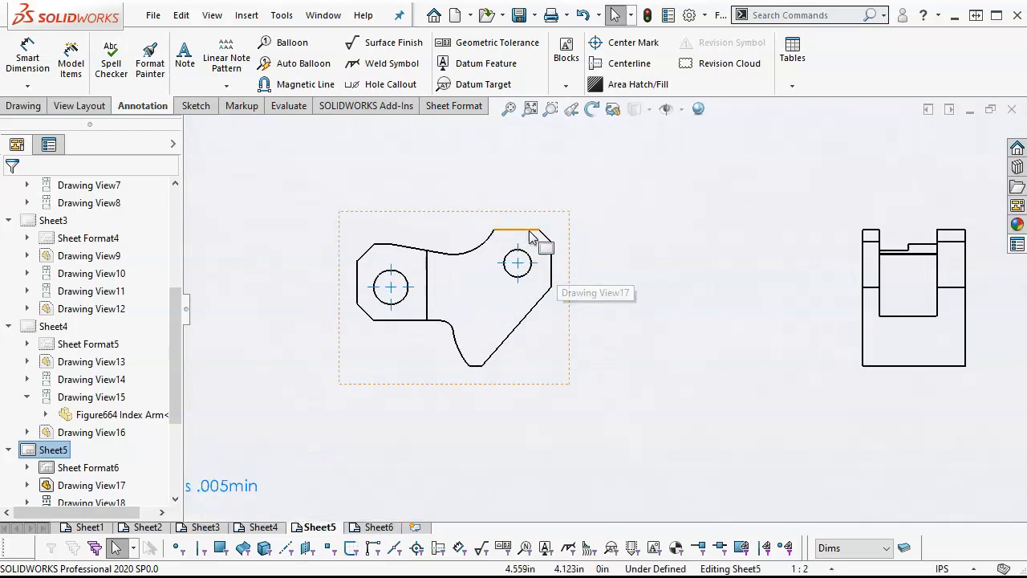
left_click_drag(475, 221, 472, 181)
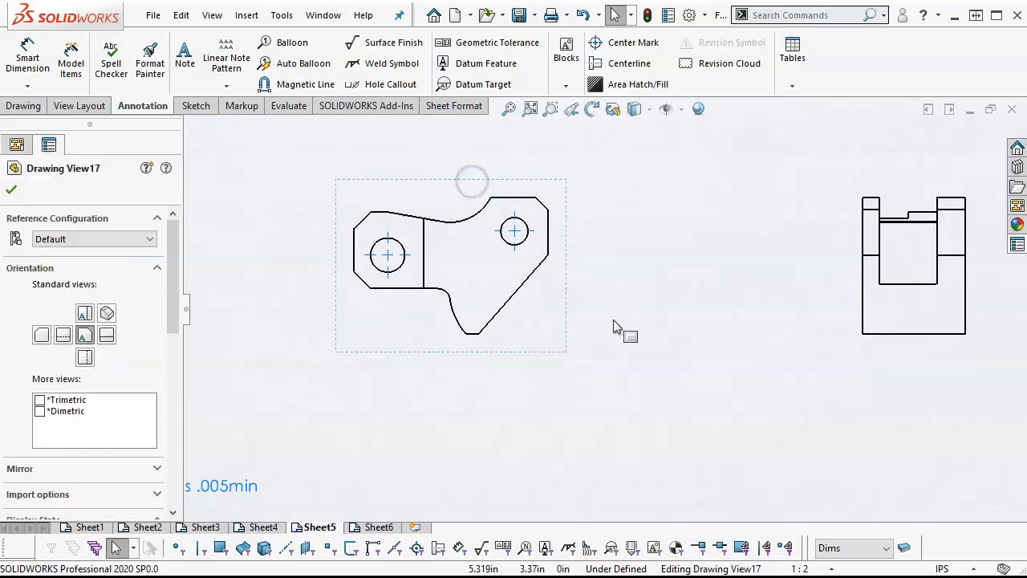
left_click(611, 315)
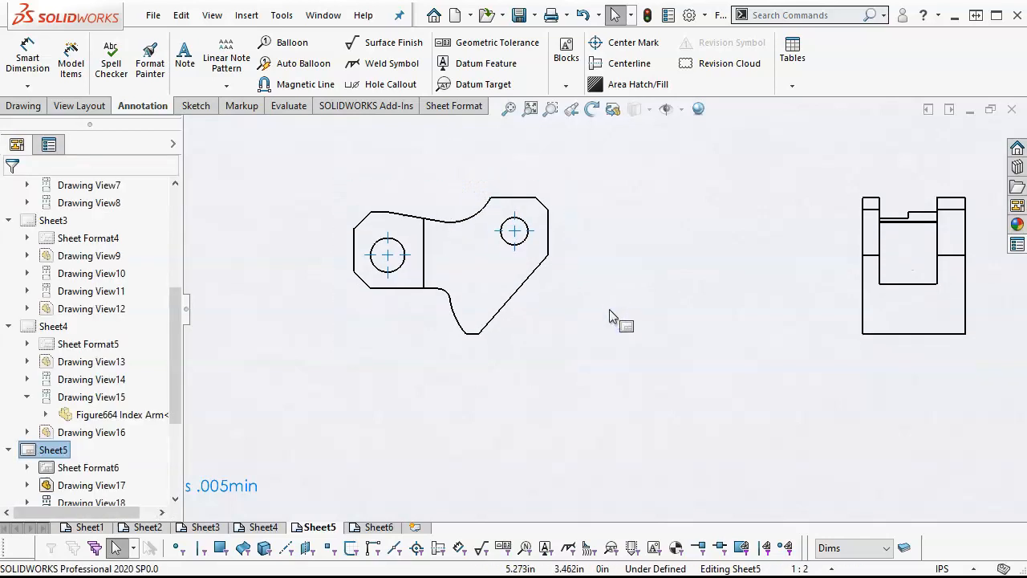
scroll(767, 273, "up", 3)
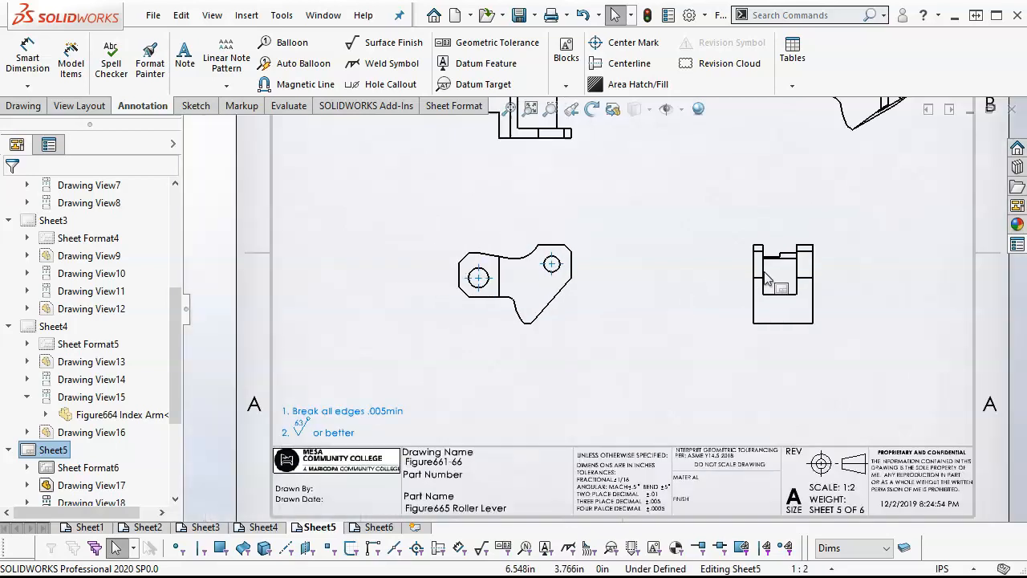
scroll(768, 256, "down", 2)
left_click_drag(769, 235, 771, 217)
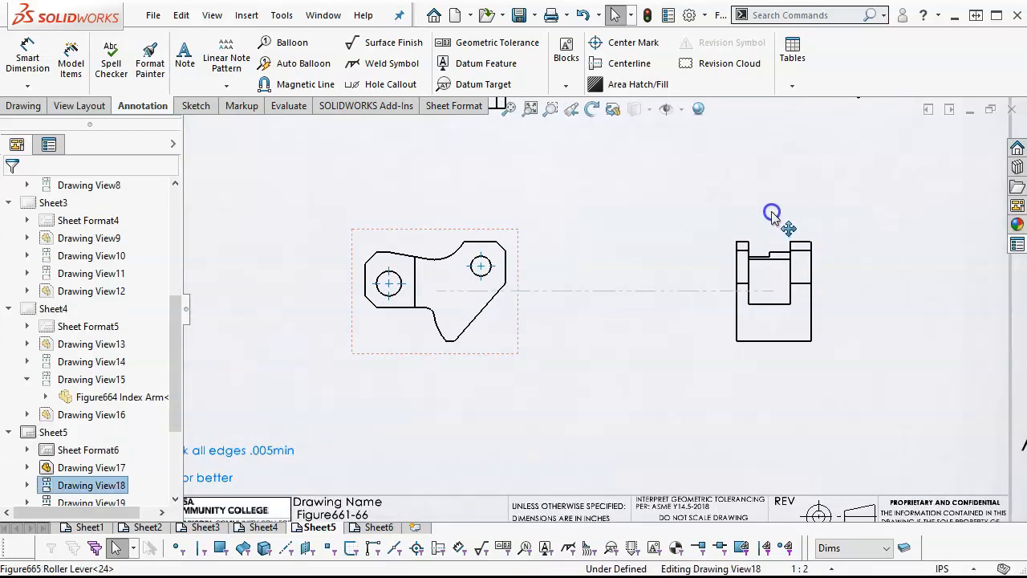
left_click(667, 257)
key("f")
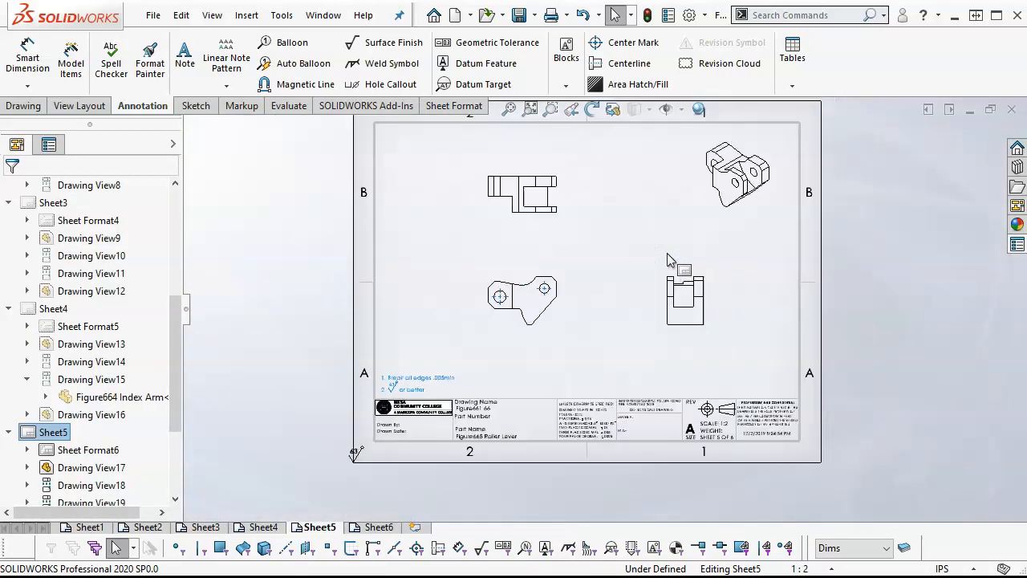
- Move the roller lever's top view up, and raise the front view slightly below it
scroll(559, 244, "down", 2)
scroll(559, 244, "down", 1)
left_click(542, 224)
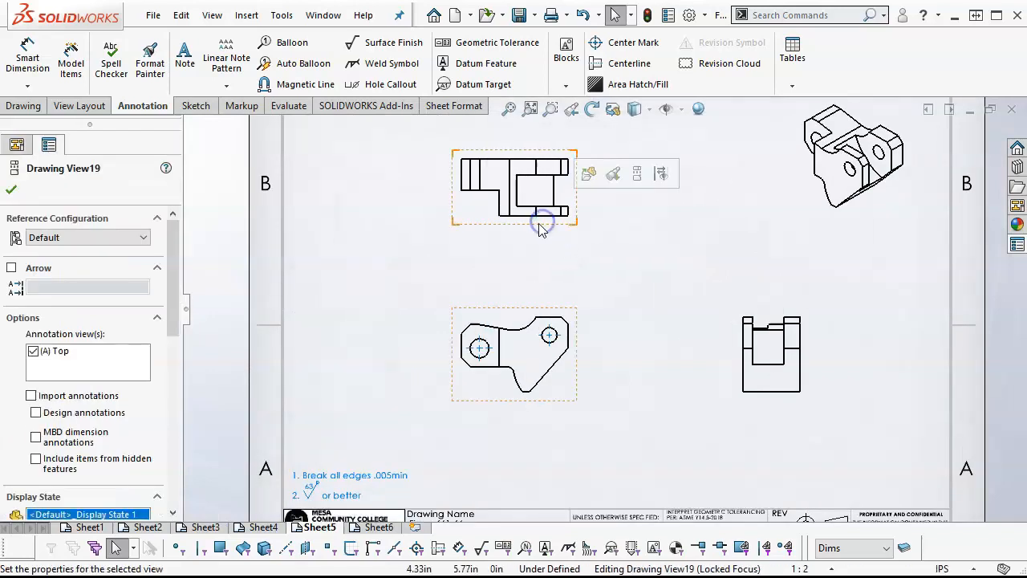
left_click_drag(542, 223, 536, 206)
left_click(572, 269)
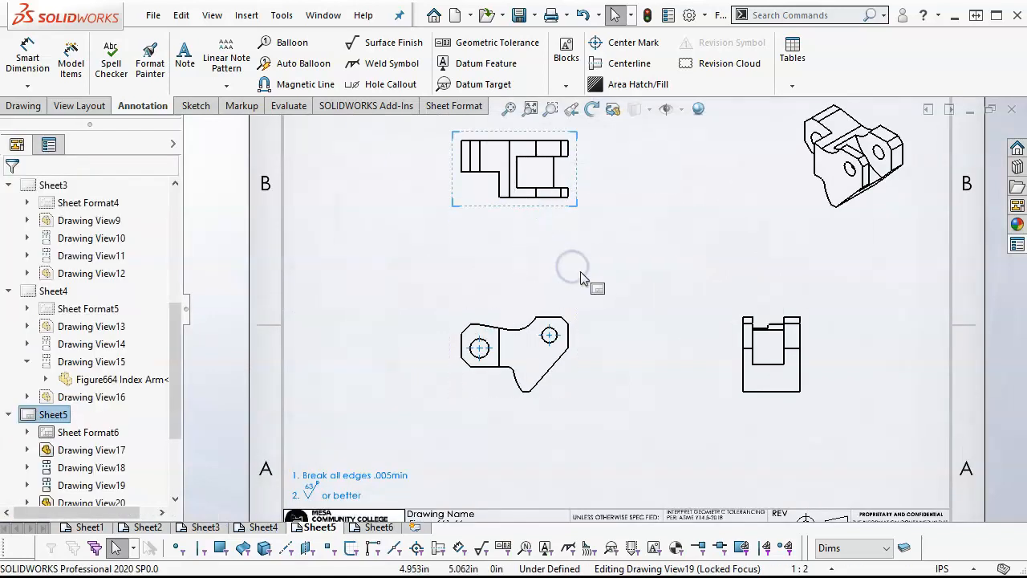
left_click(522, 315)
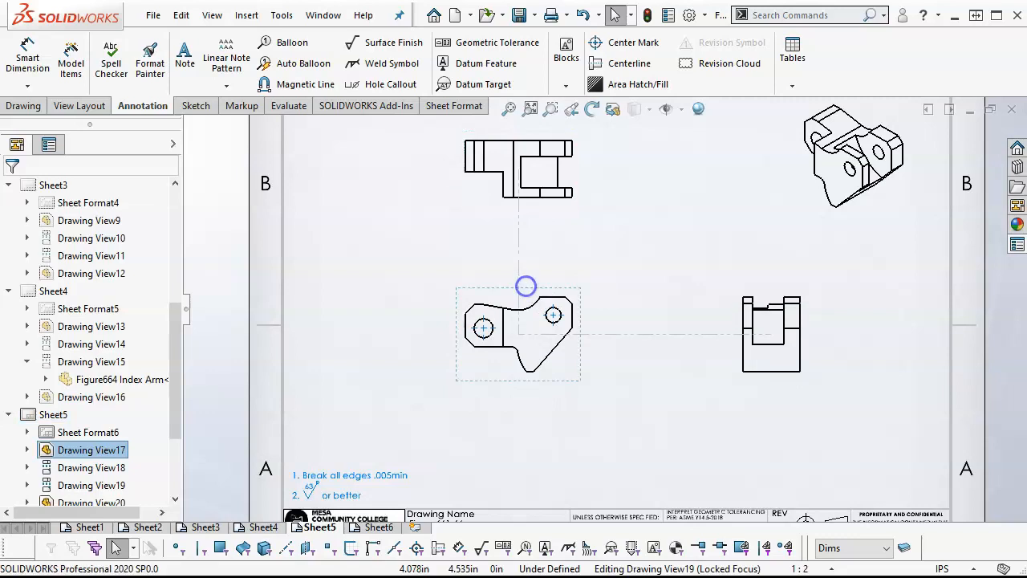
- Start an ordinate dimension set below the roller lever's front view, with zero at the lever's right vertical edge
scroll(594, 373, "down", 1)
scroll(594, 373, "down", 1)
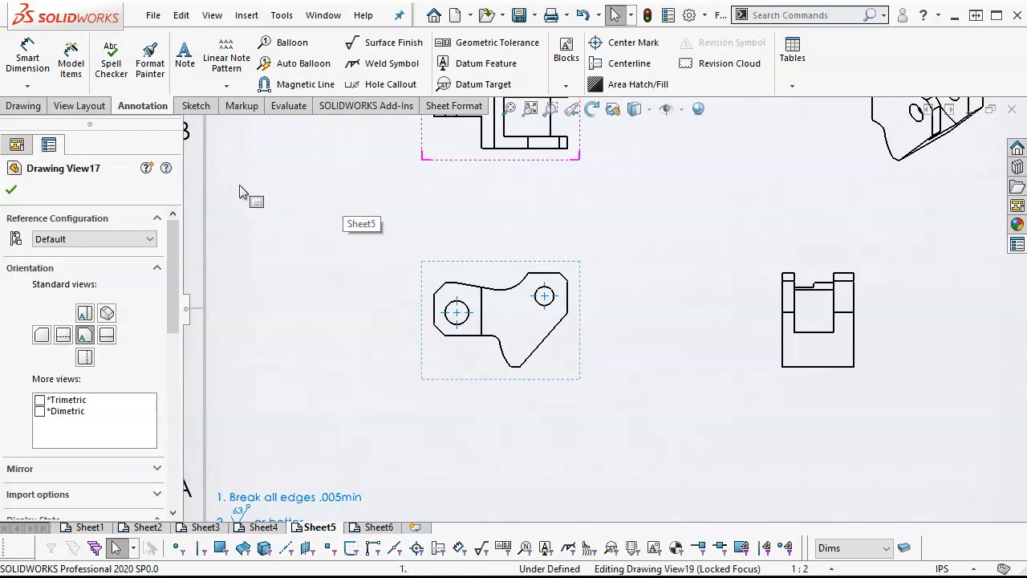
left_click(27, 86)
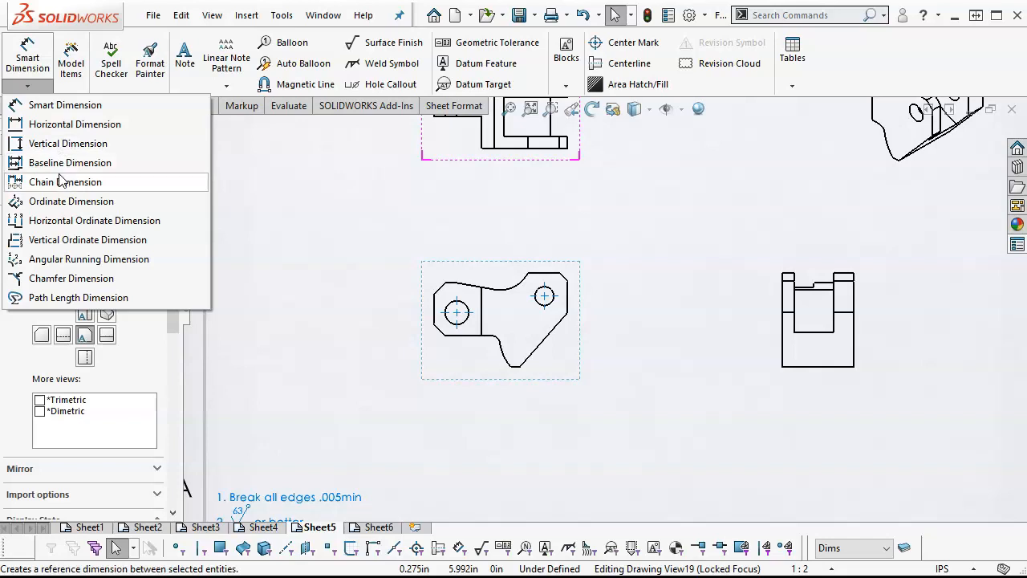
left_click(61, 201)
scroll(592, 385, "down", 2)
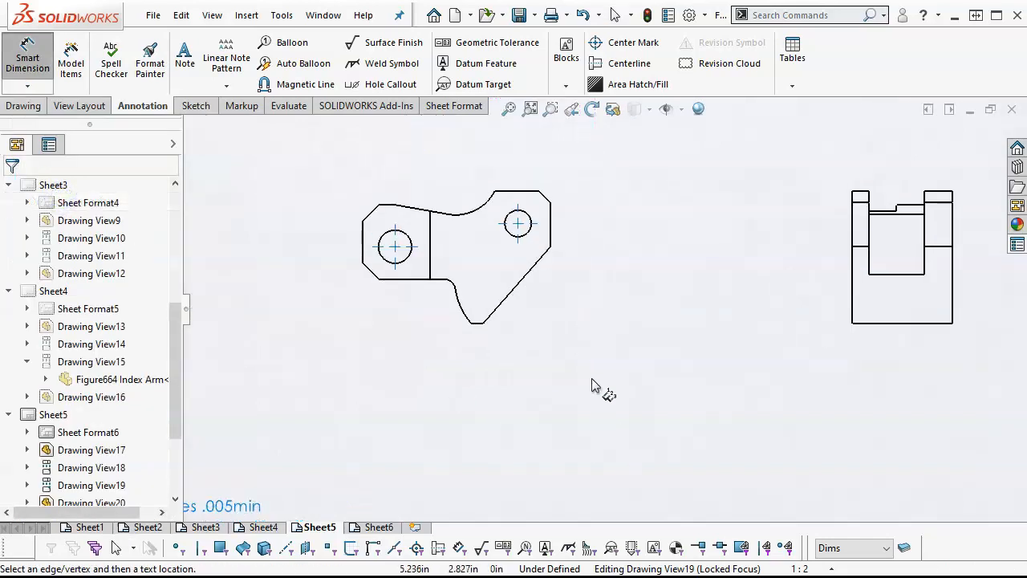
left_click(552, 252)
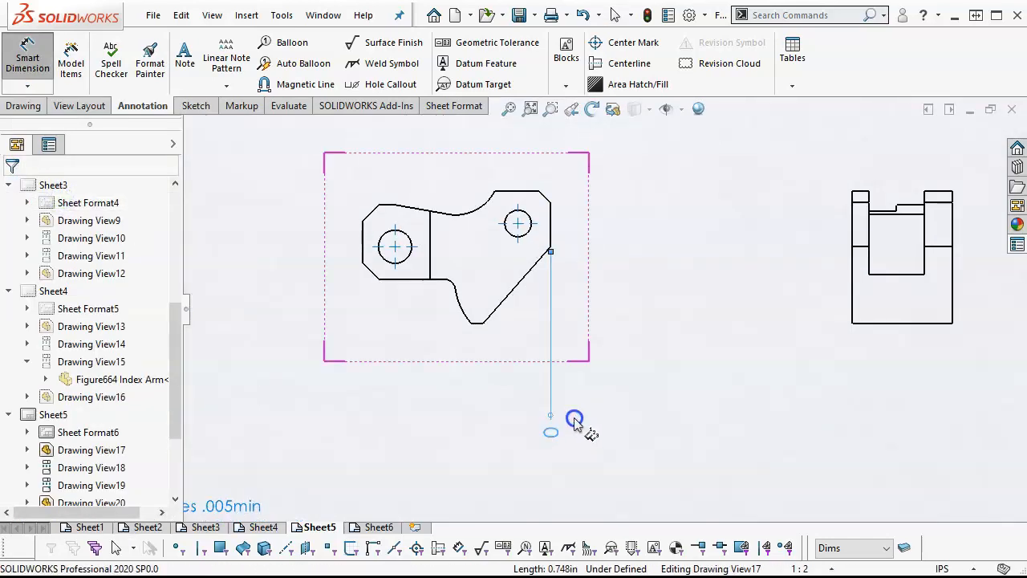
left_click(574, 424)
- Add ordinates for the small hole, lower tip, inner step edge, large hole and left edge, and move the front view up with its dimensions
left_click(520, 240)
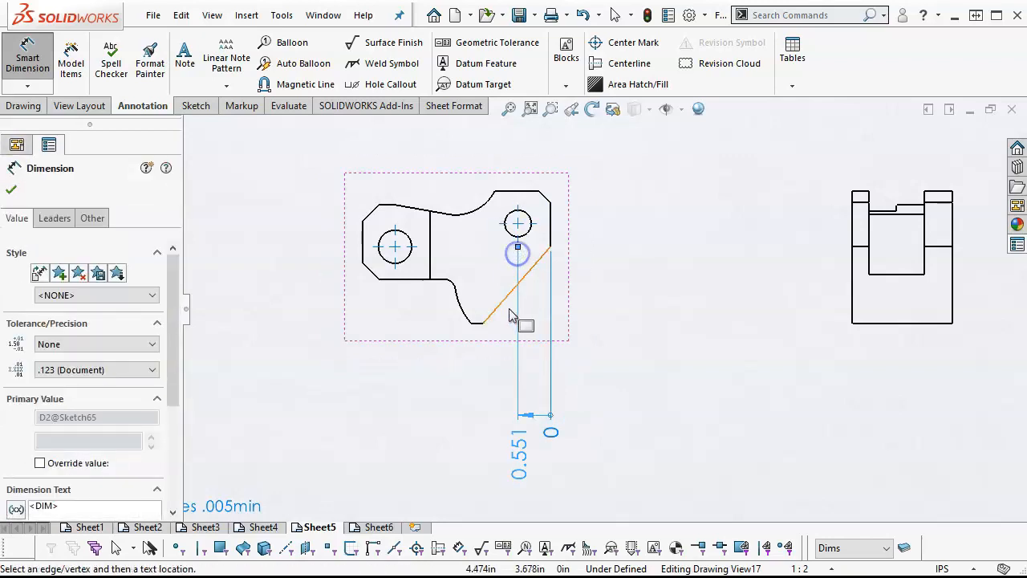
left_click(483, 325)
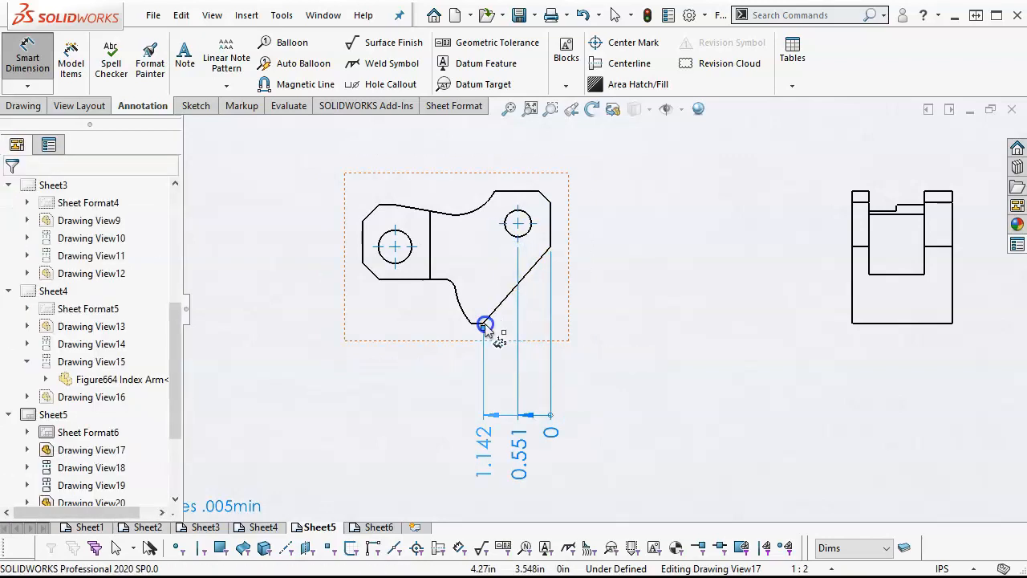
left_click(433, 279)
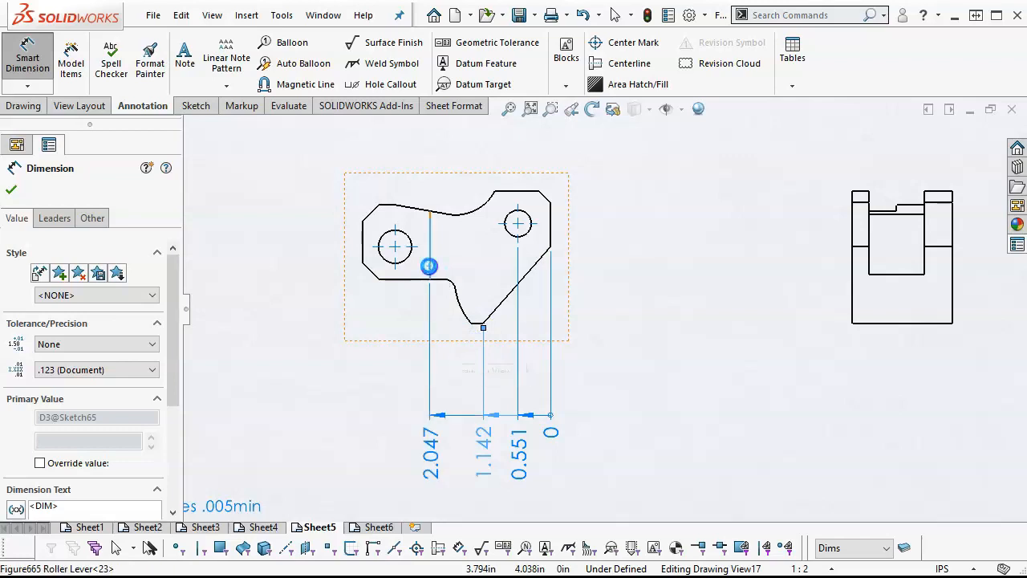
left_click(392, 266)
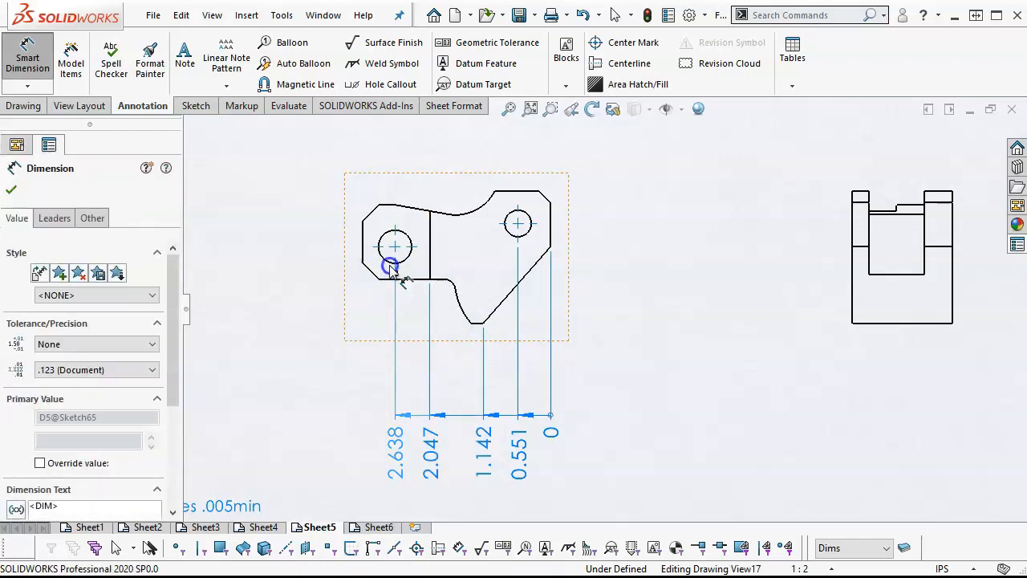
left_click(365, 248)
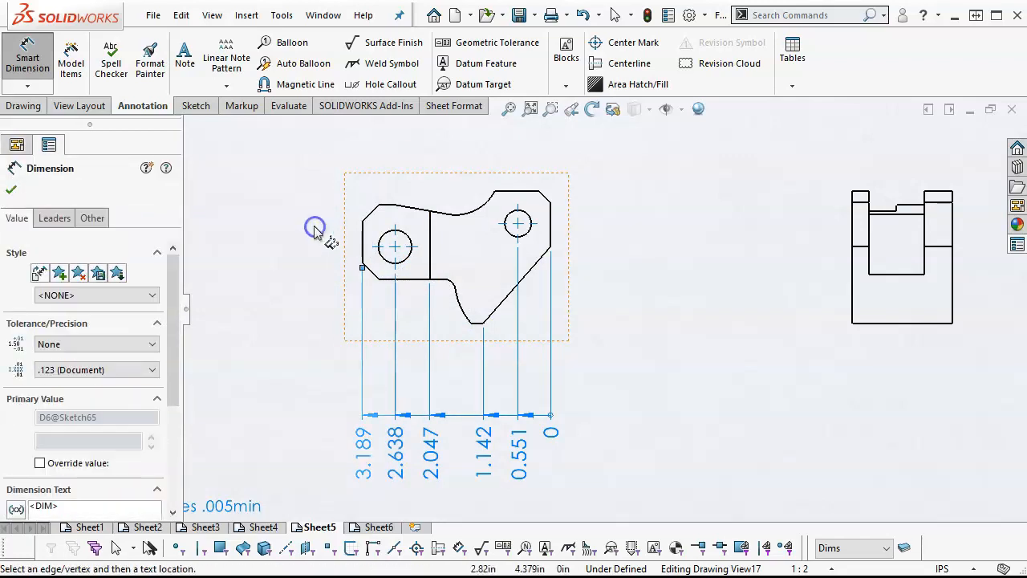
scroll(674, 277, "up", 3)
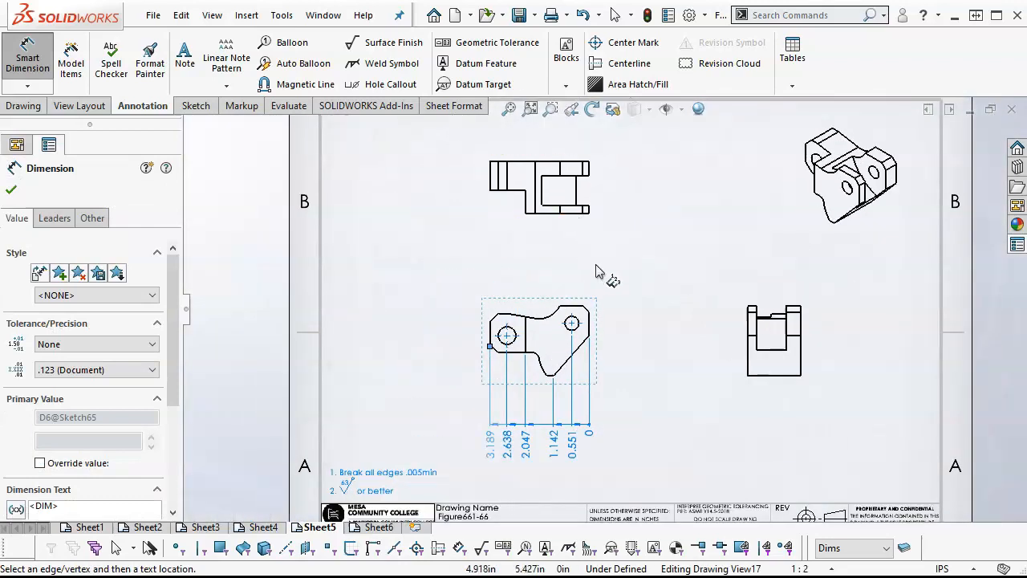
right_click(647, 281)
left_click(687, 328)
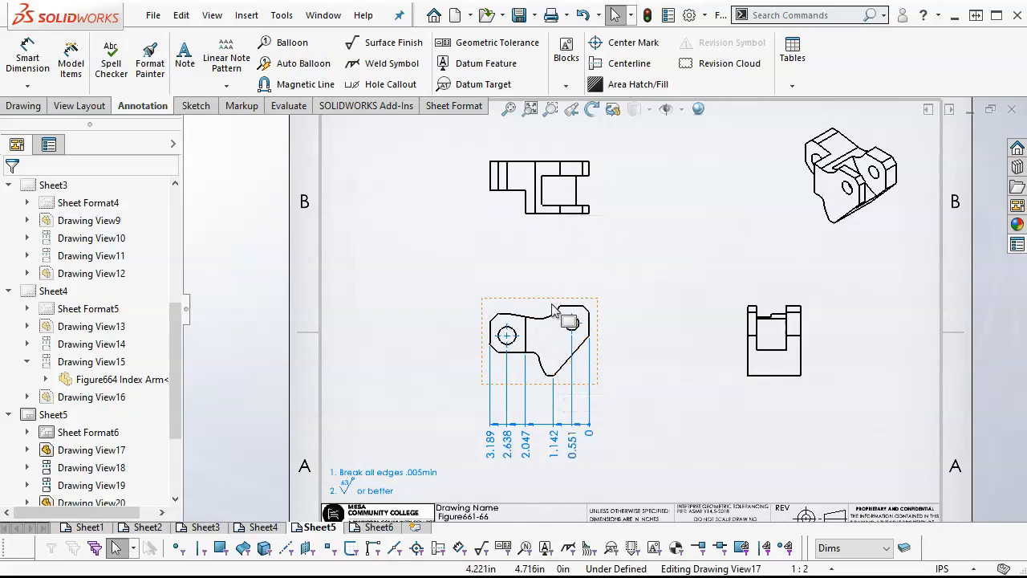
left_click_drag(557, 321, 546, 267)
left_click(649, 366)
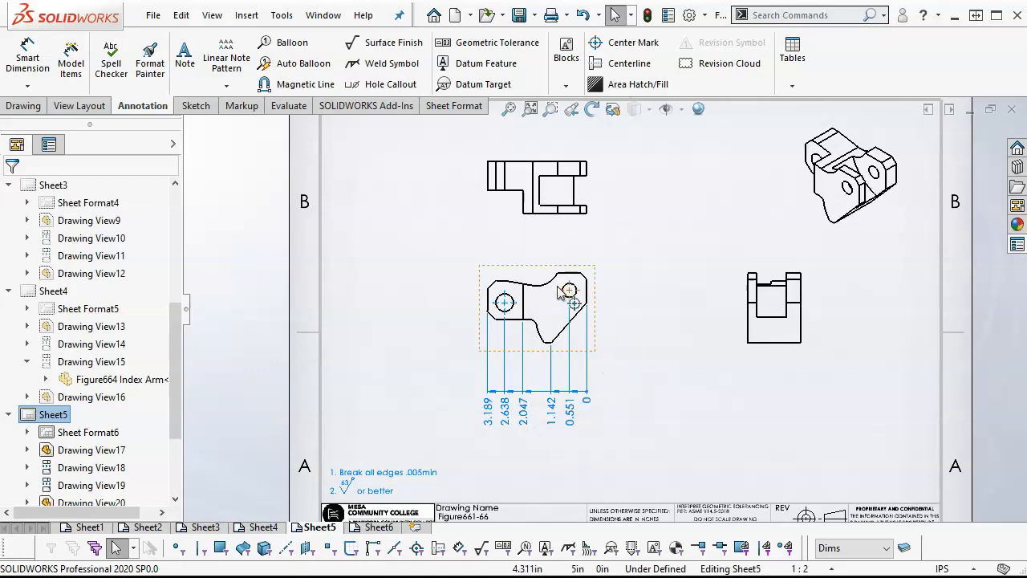
- Open Sheet6 and set its scale to 1:2
left_click(379, 528)
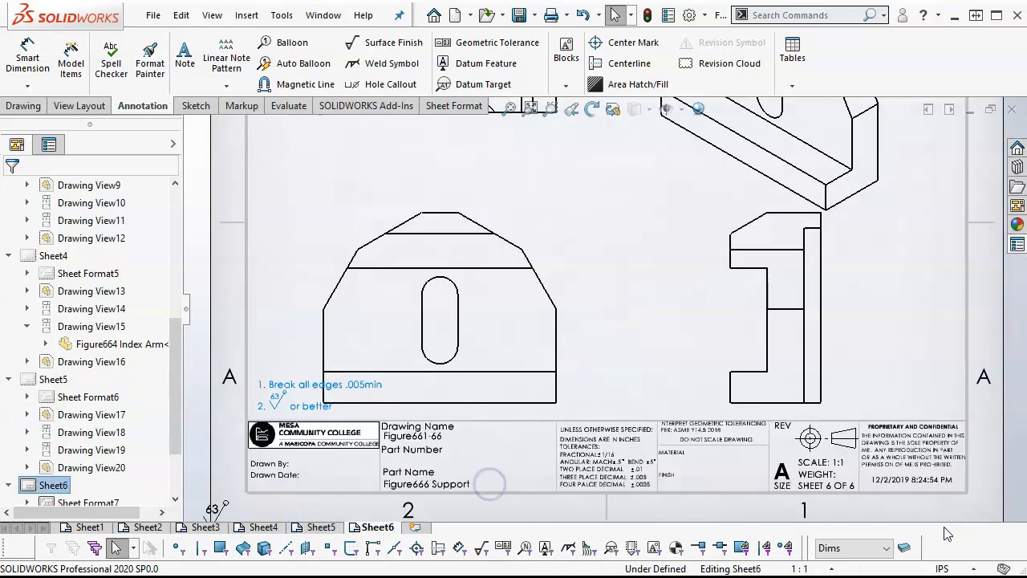
left_click(821, 569)
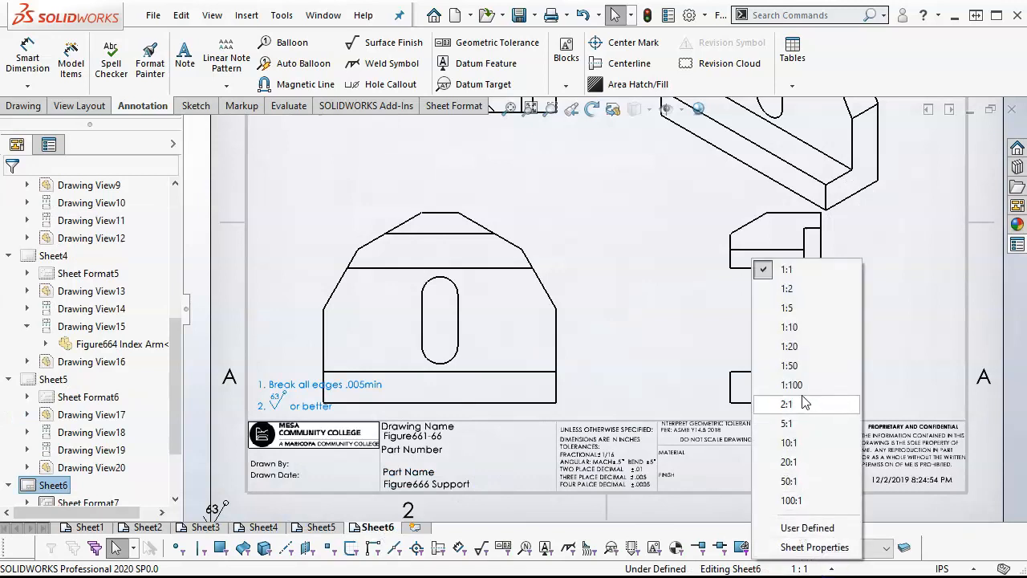
left_click(785, 289)
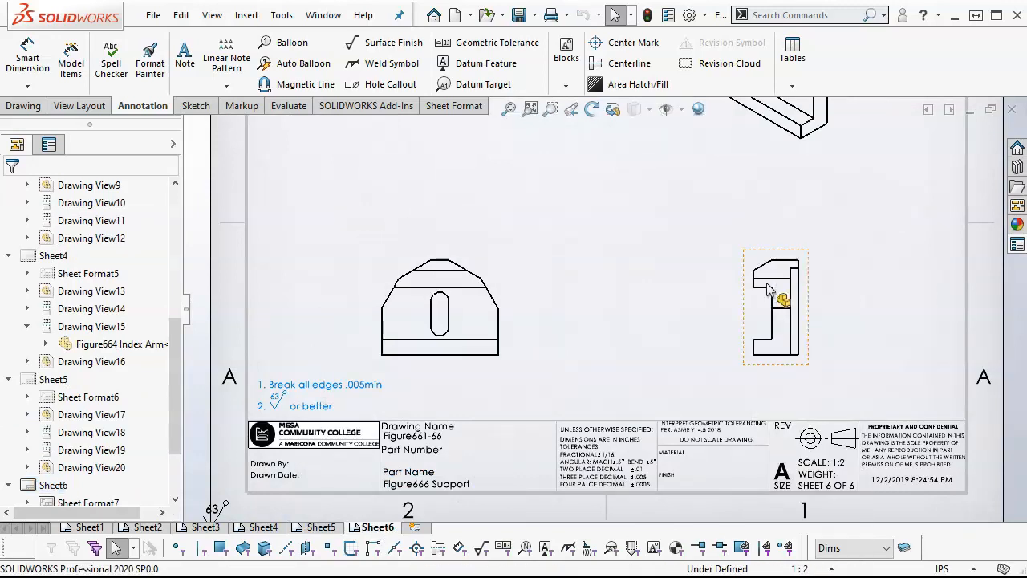
- Move the support's front view up and right from the notes, and shift the isometric view outward from the other views
mouse_move(512, 273)
left_mouse_down()
mouse_move(552, 206)
mouse_move(589, 192)
left_mouse_up()
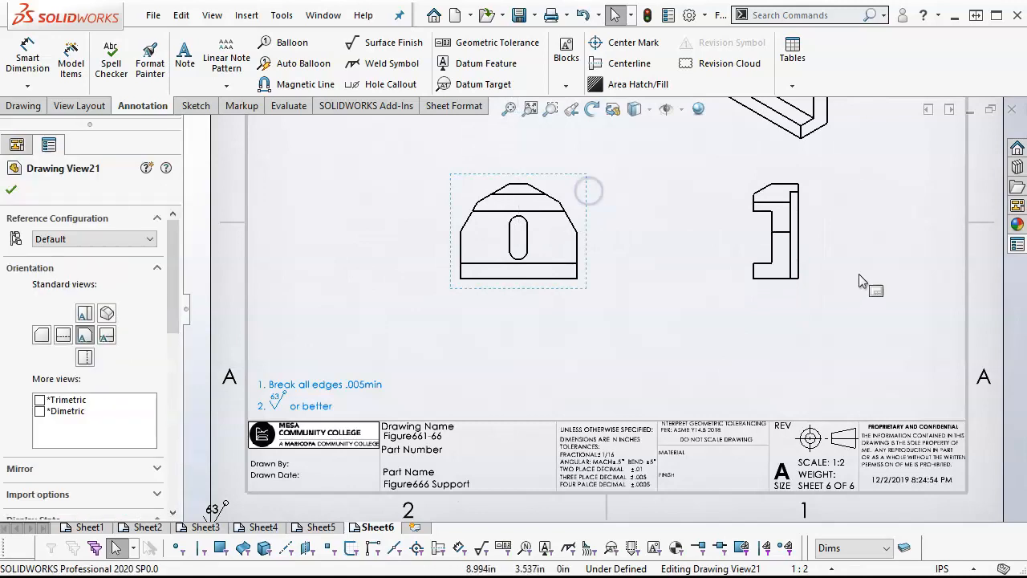
left_click(624, 233)
key("f")
mouse_move(643, 244)
left_mouse_down()
mouse_move(673, 252)
mouse_move(717, 239)
mouse_move(700, 227)
left_mouse_up()
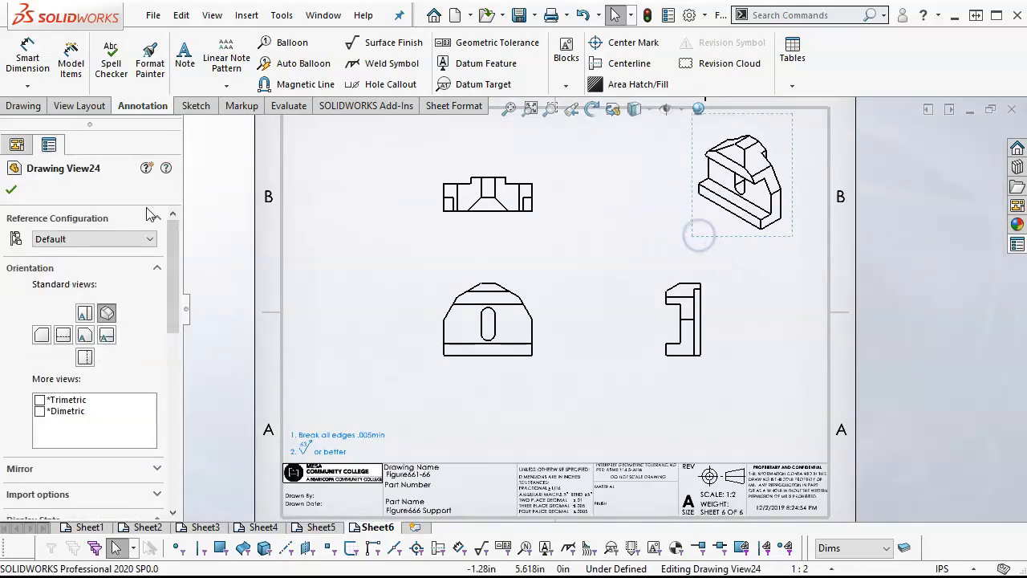
- Try to insert the entire model's dimensions into the support's isometric view with Model Items
left_click(71, 66)
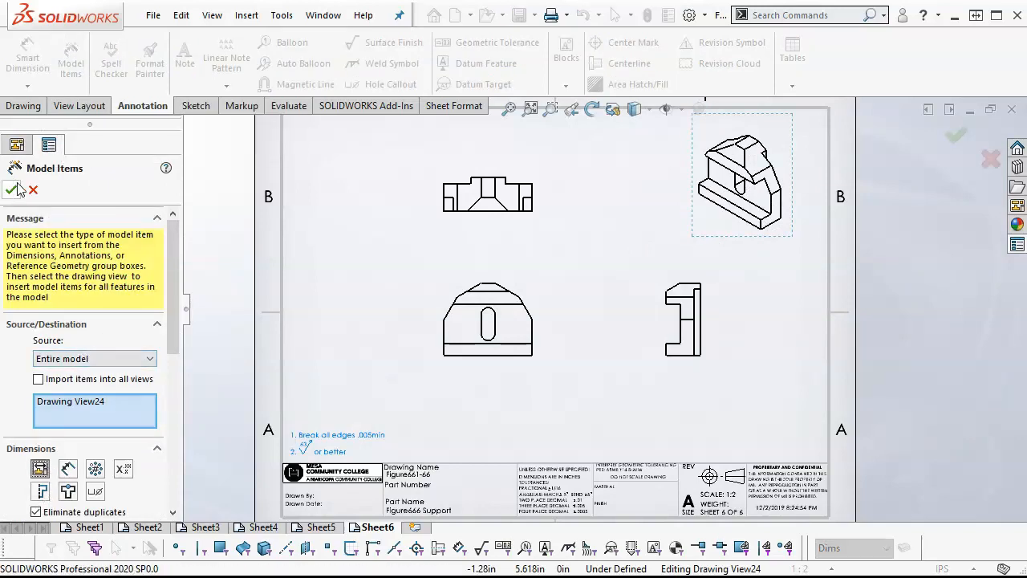
left_click(12, 189)
left_click(682, 435)
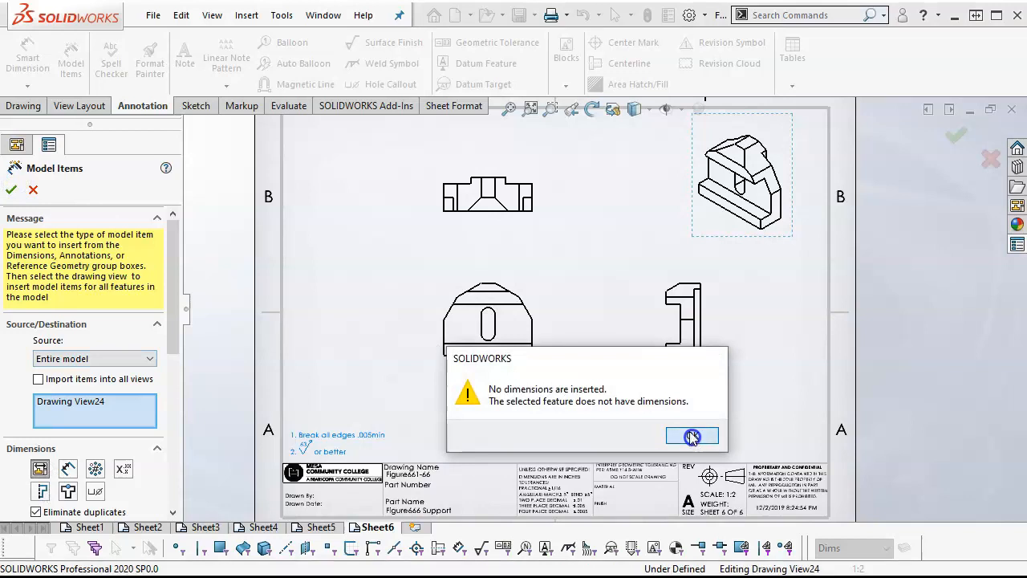
- Open the Figure666 Support part from the front view on Sheet6
left_click(528, 283)
right_click(529, 239)
left_click(541, 248)
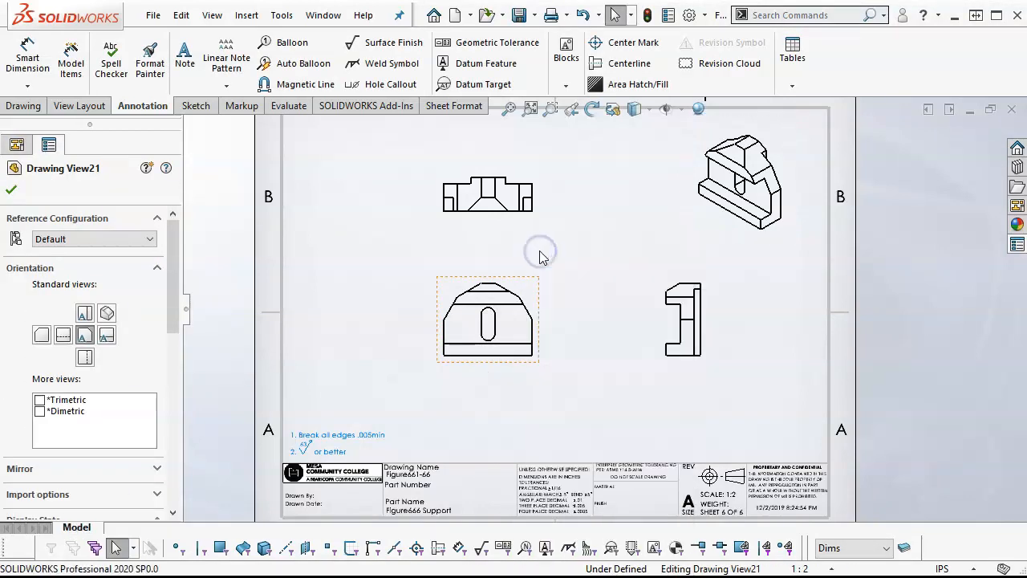
- Display the dimensions of Sketch1 under Boss-Extrude1 to review how the support's profile is defined
left_click(9, 326)
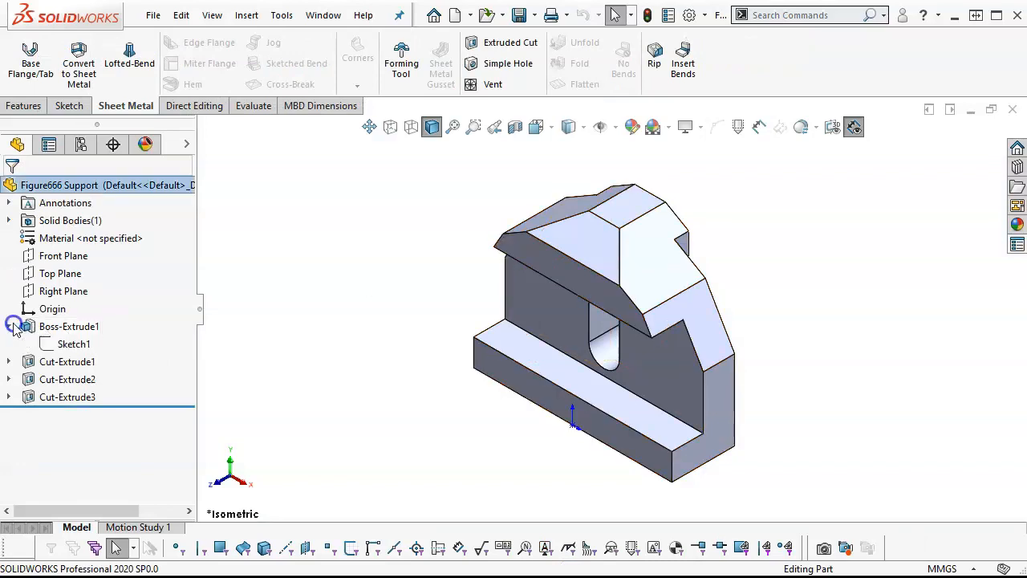
left_click(66, 344)
key("z")
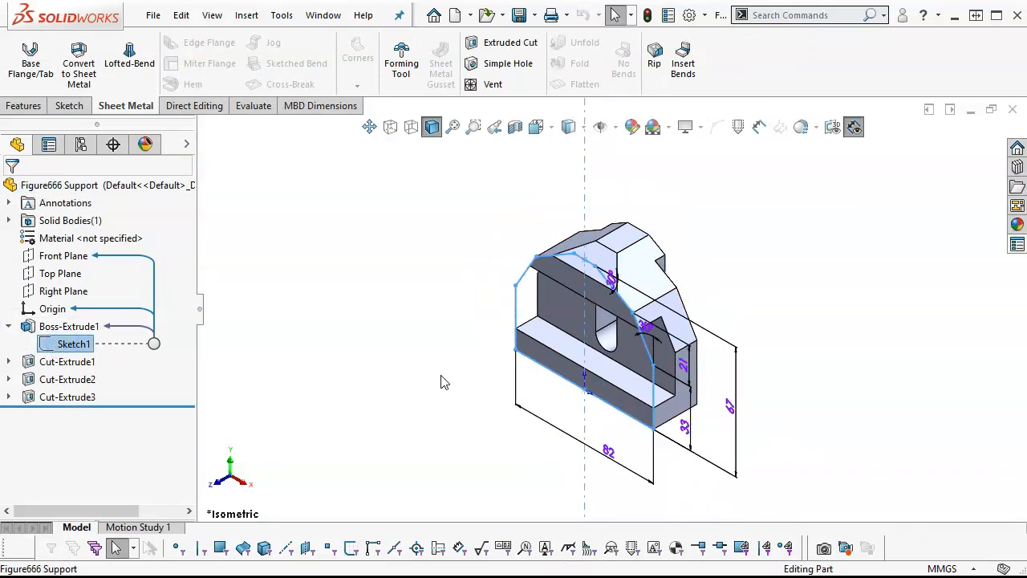
left_click(442, 340)
- Mark the 36.53/36.47 mm limit dimension of Sketch2 under Cut-Extrude1 for use in the drawing
left_click(9, 362)
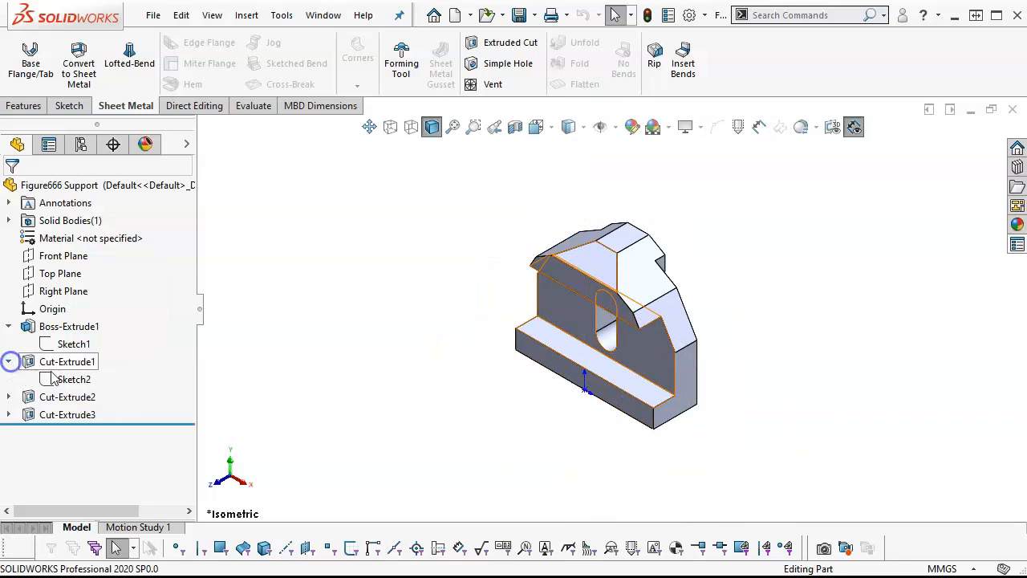
left_click(60, 379)
middle_click_drag(272, 410, 449, 321)
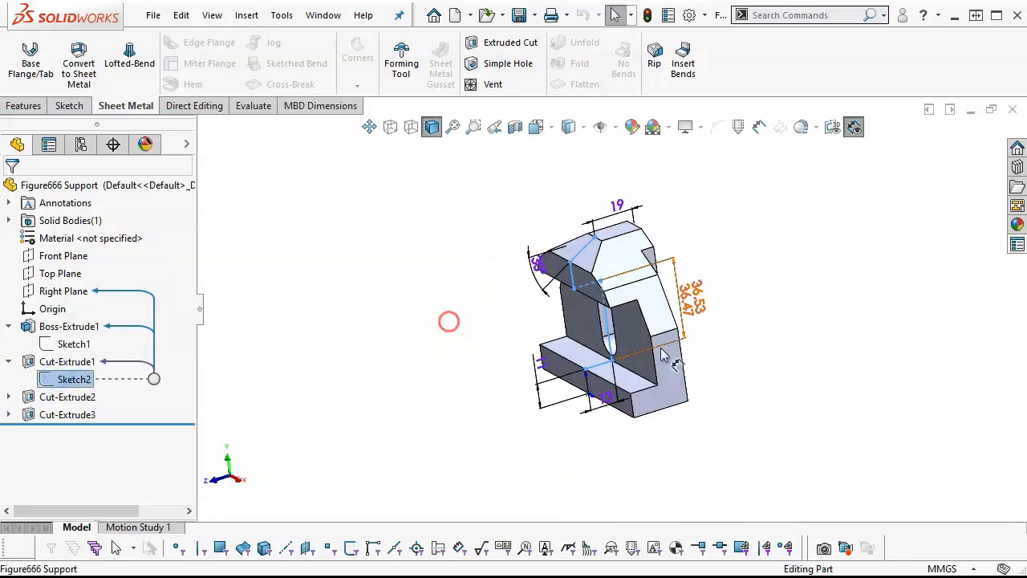
left_click(695, 299)
right_click(695, 300)
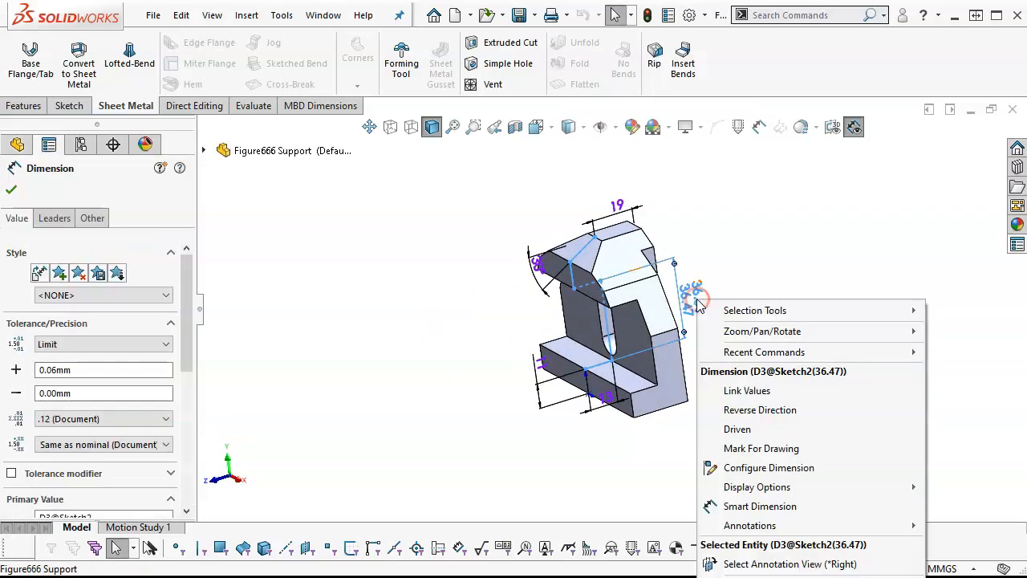
left_click(744, 447)
left_click(458, 437)
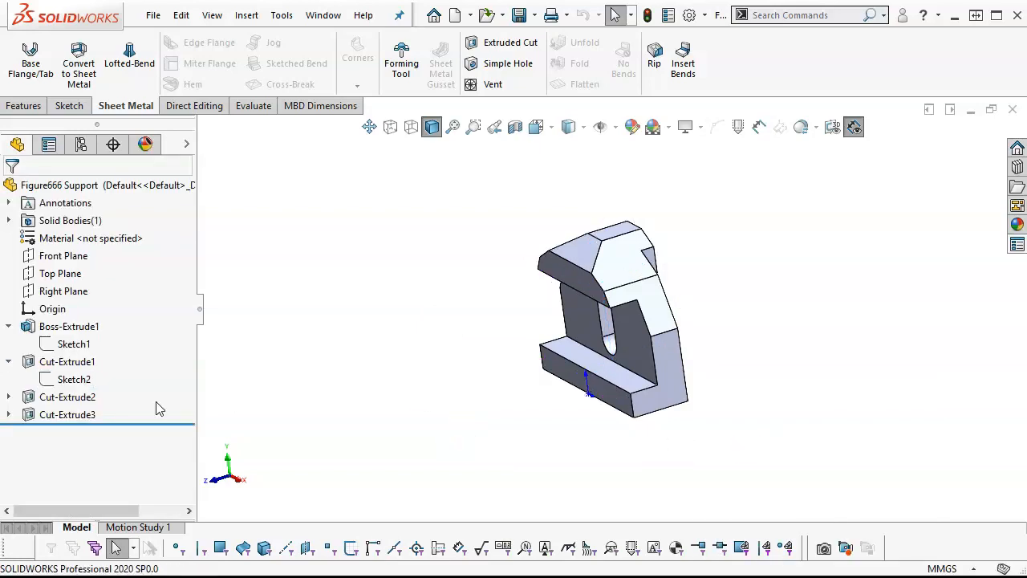
- Mark the slot's 12.70/12.65 mm width dimension in Sketch3 under Cut-Extrude2 for use in the drawing
left_click(8, 396)
left_click(73, 414)
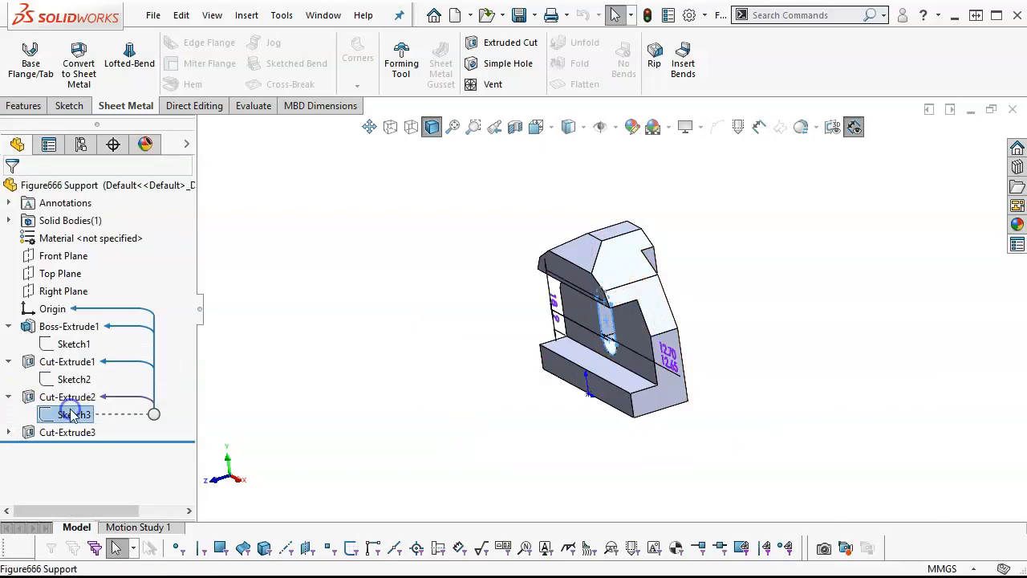
right_click(678, 361)
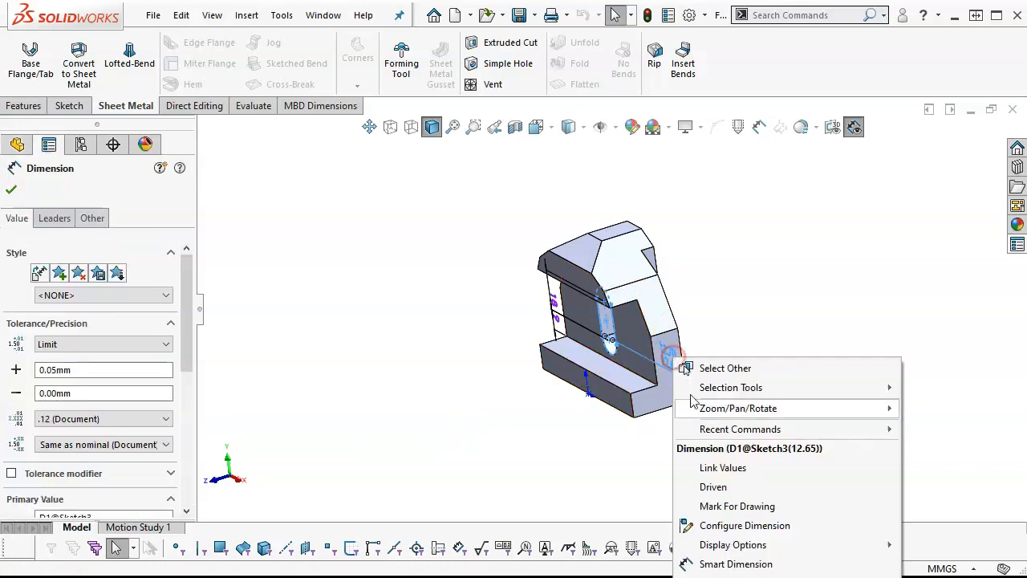
left_click(729, 506)
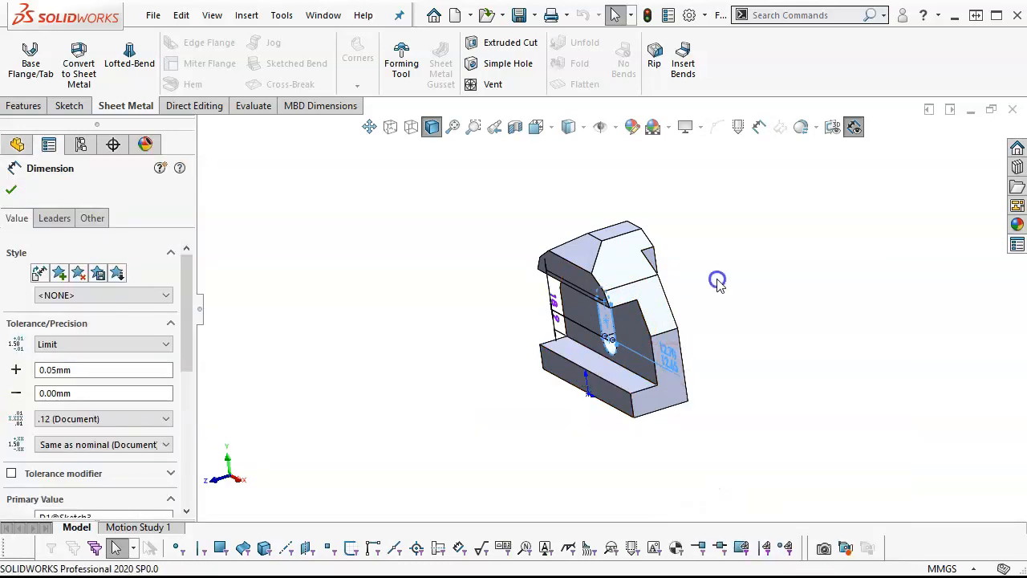
- Rebuild and close the support part, and import the entire model's marked dimensions into all views on Sheet6
left_click(647, 15)
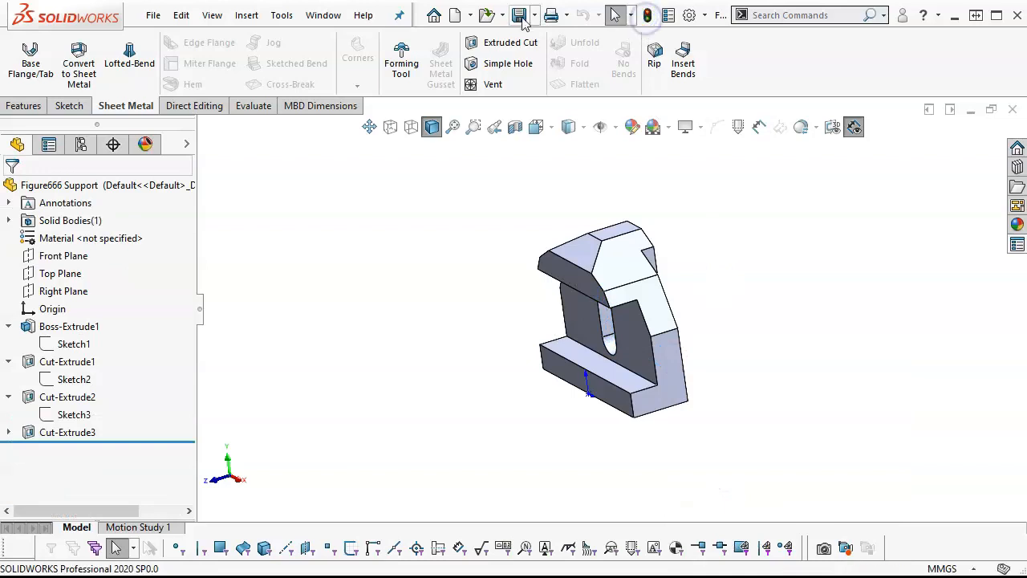
left_click(1015, 109)
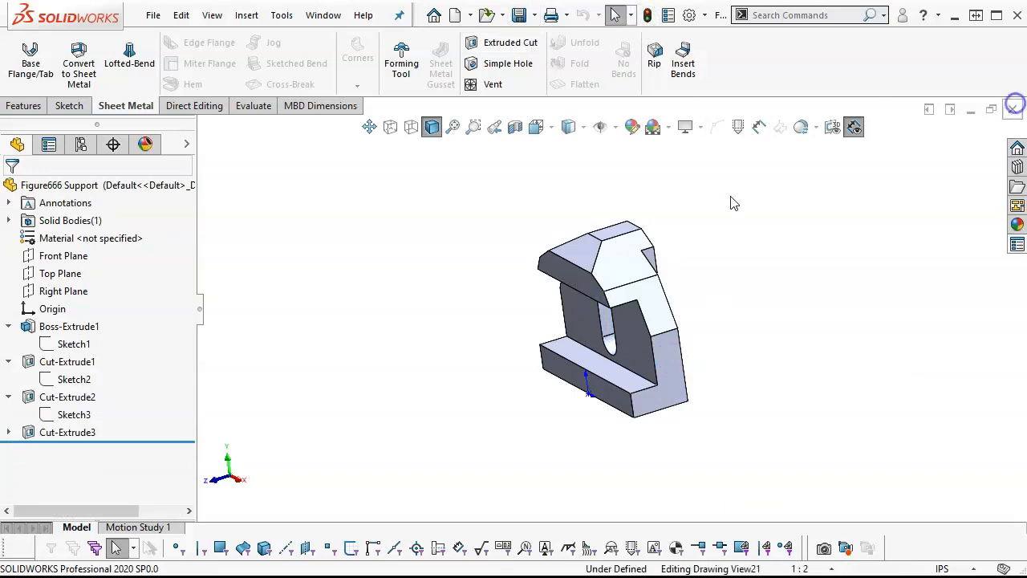
left_click(71, 58)
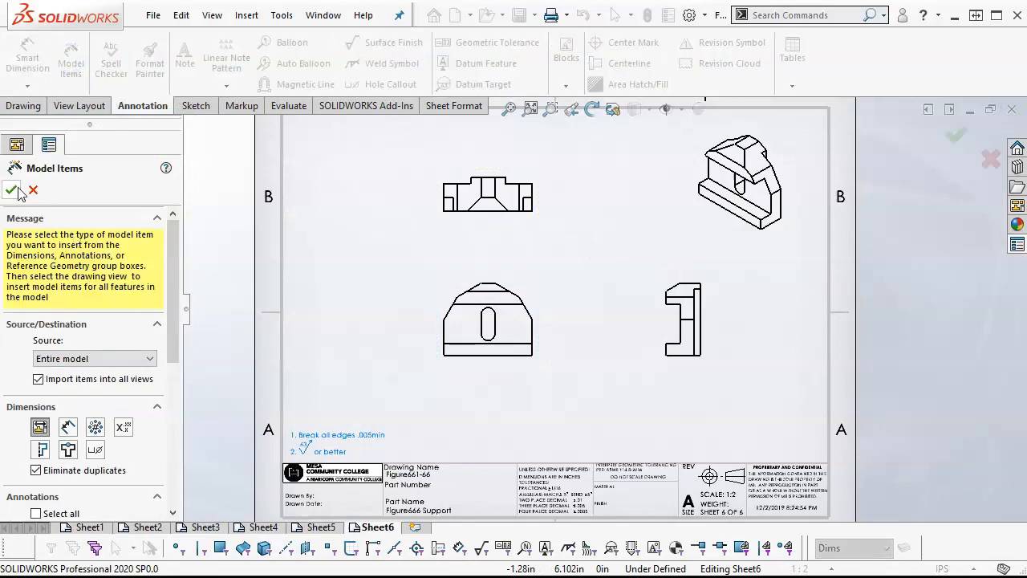
left_click(12, 191)
- Place the slot-width dimension below the front view and the notch-height dimension to the left of the side view
left_click_drag(552, 339, 560, 377)
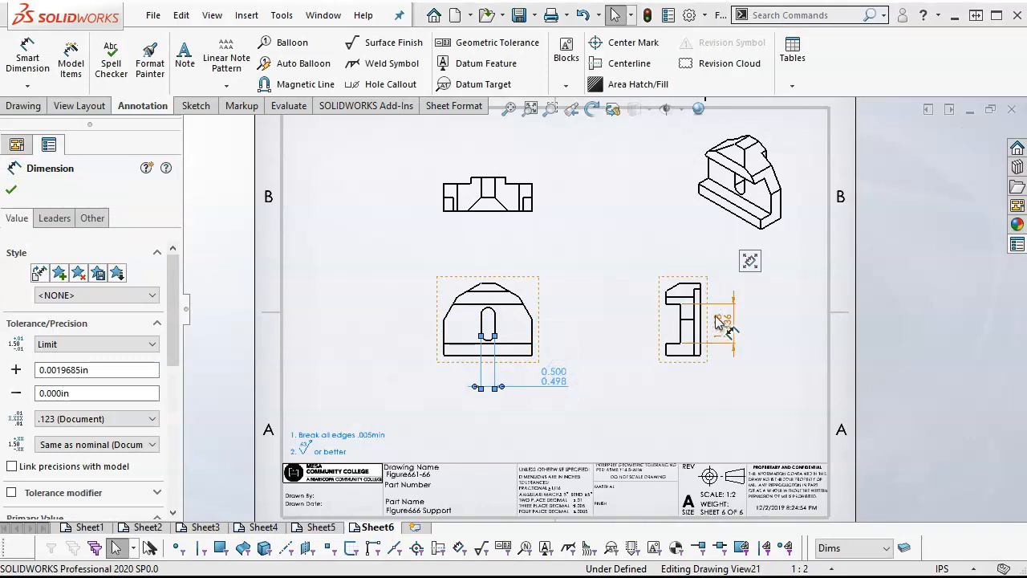
left_click_drag(722, 324, 634, 325)
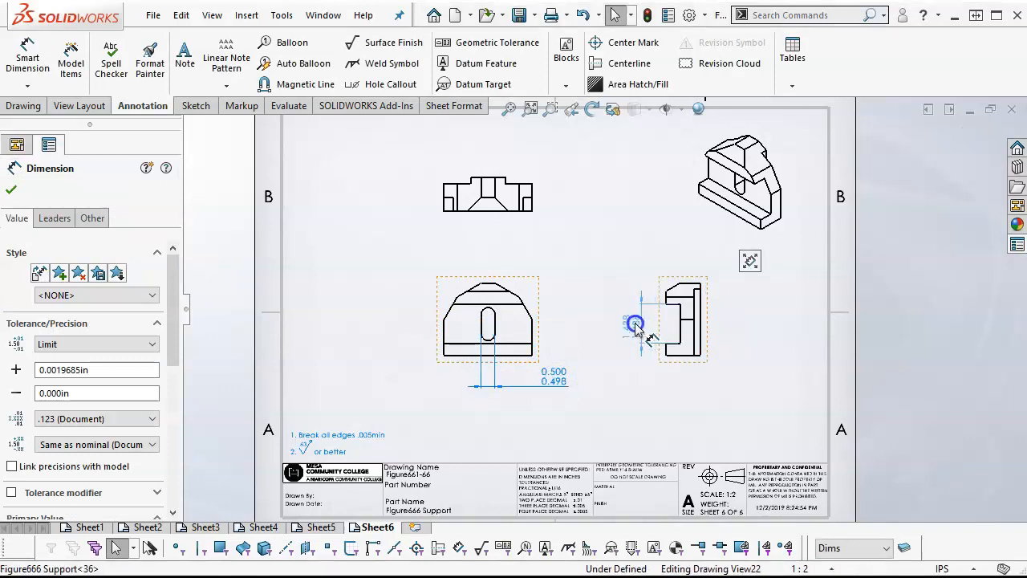
left_click(652, 391)
- Shorten both extension lines of the side view's notch-height dimension so they start at the notch's outer corners
scroll(661, 308, "down", 6)
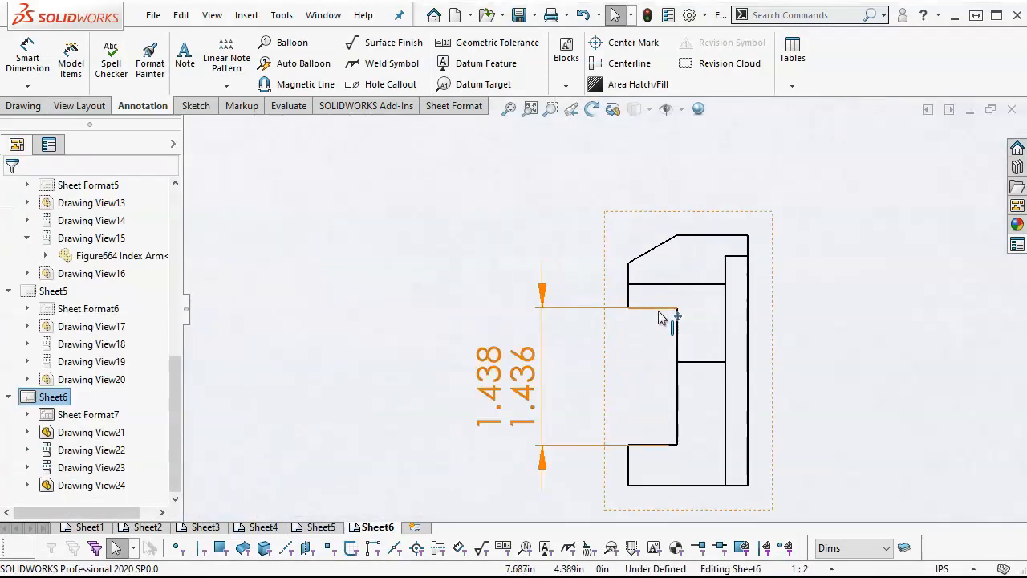
left_click(619, 307)
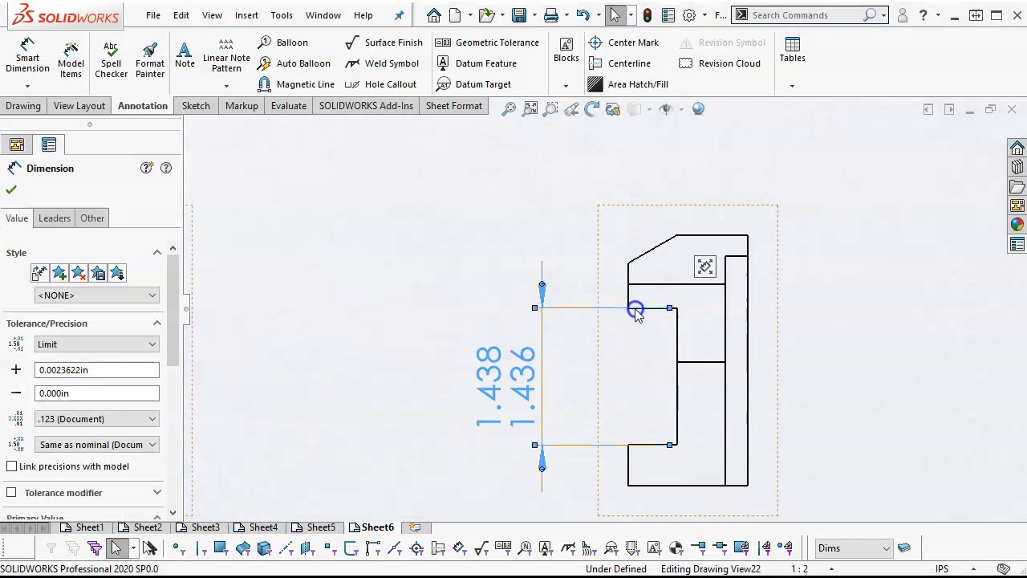
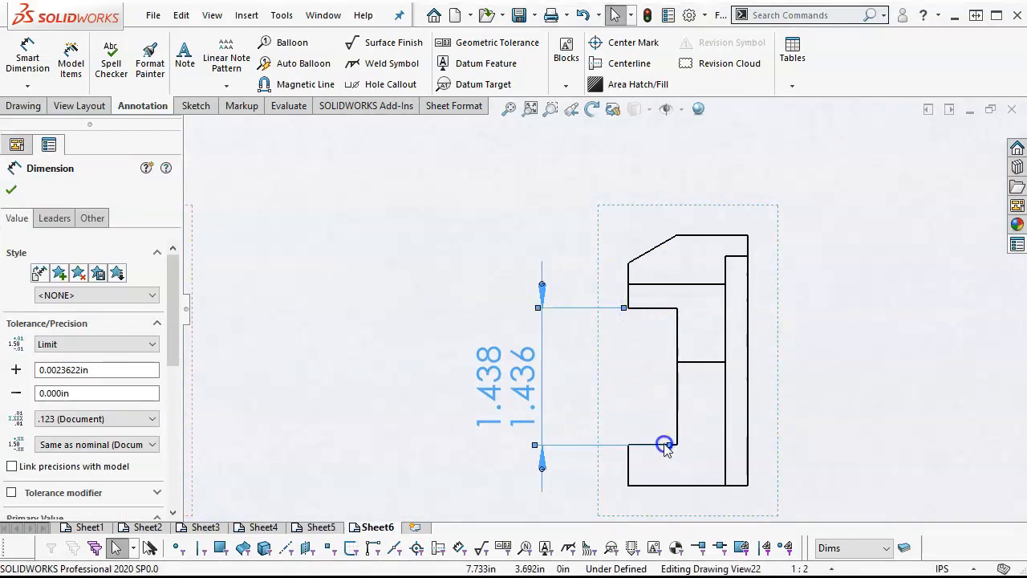
left_click(635, 407)
scroll(531, 313, "up", 5)
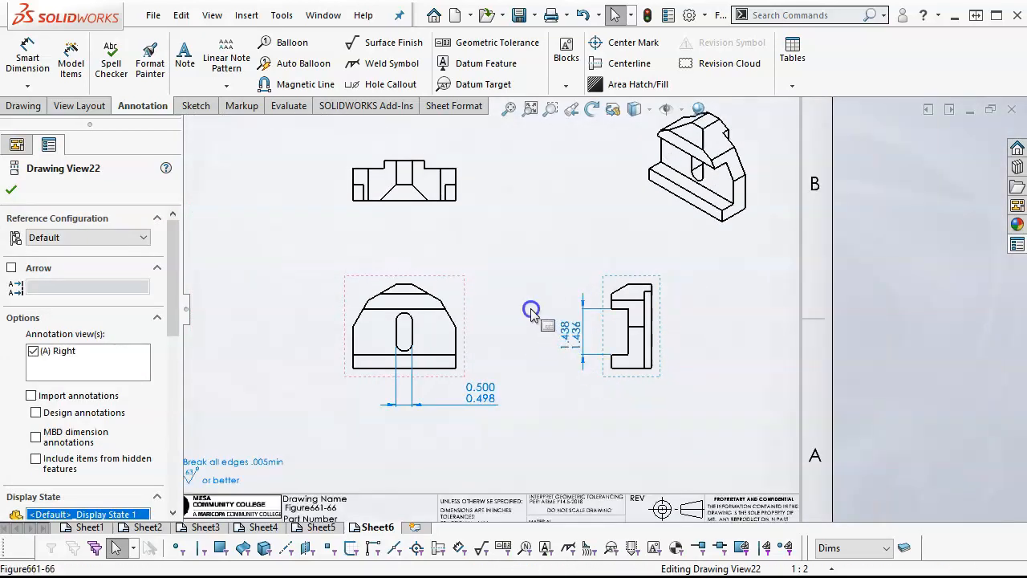
left_click(532, 310)
- Dimension the height of the side view's lower lip, placing the text below and in line with the notch-height dimension
left_click(10, 62)
scroll(642, 408, "down", 1)
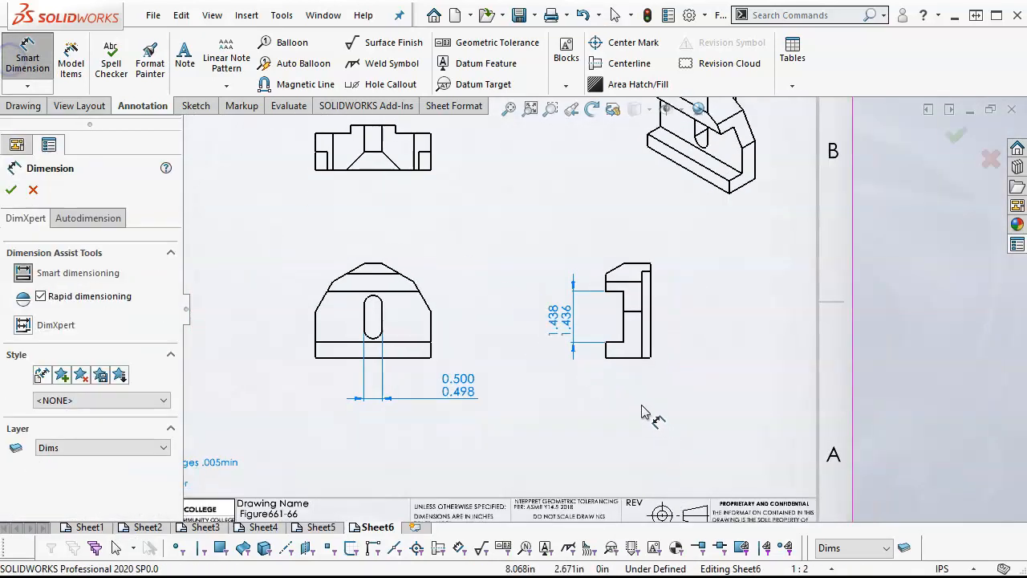
scroll(642, 412, "down", 3)
left_click(580, 297)
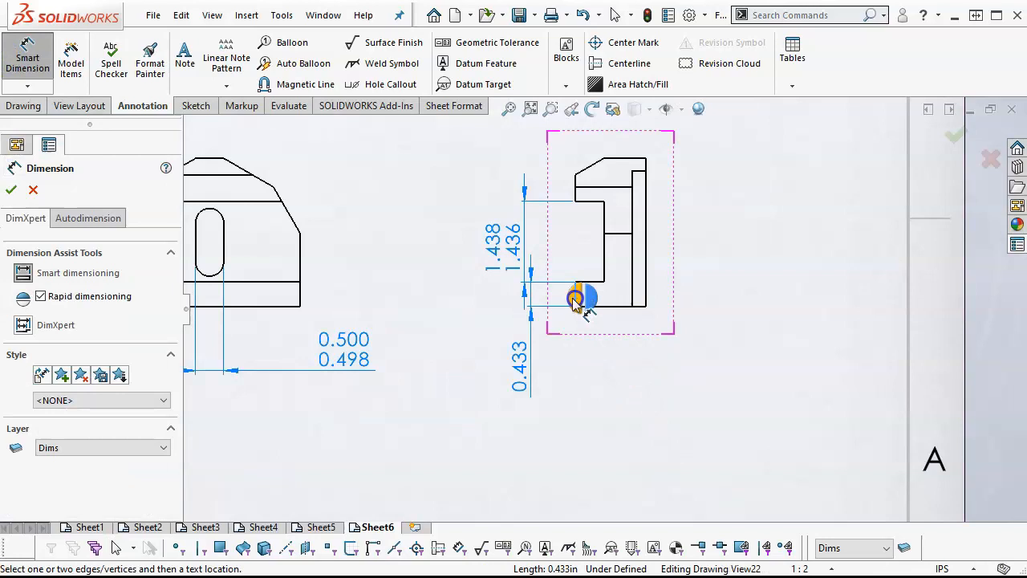
left_click(527, 363)
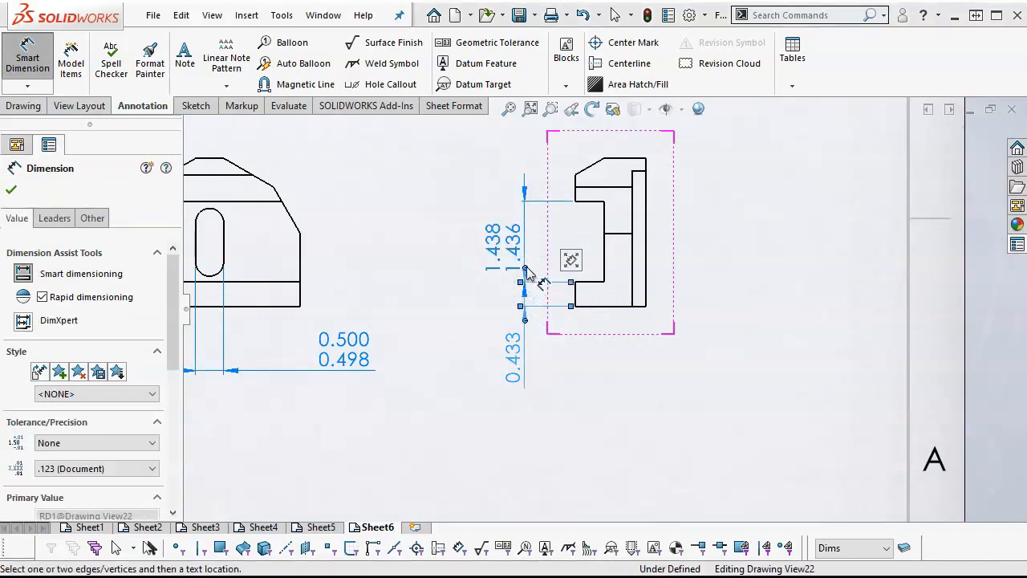
left_click(560, 357)
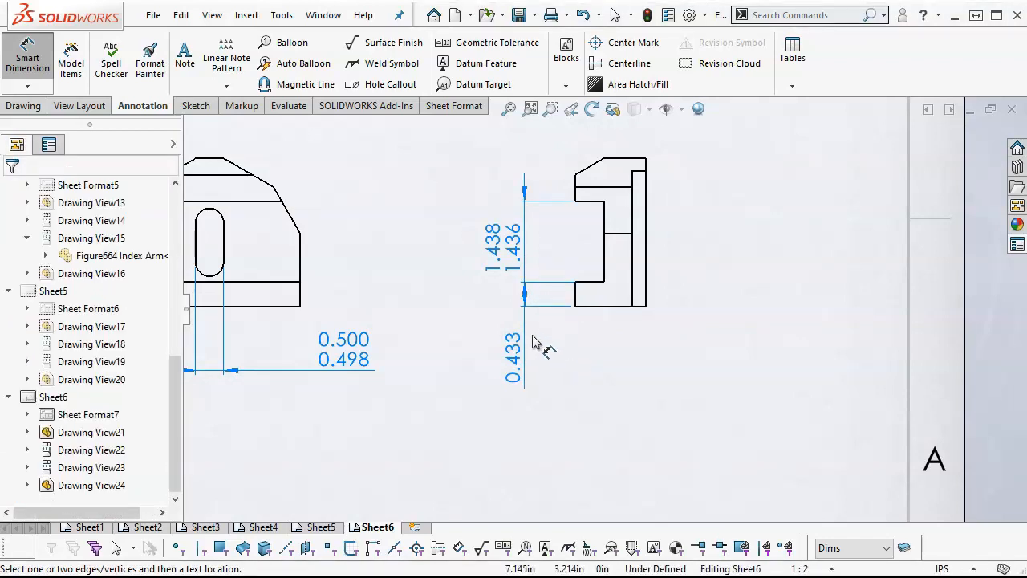
- Try flipping the notch-height dimension's arrows to the inside of its extension lines
scroll(536, 344, "down", 2)
left_click(537, 278)
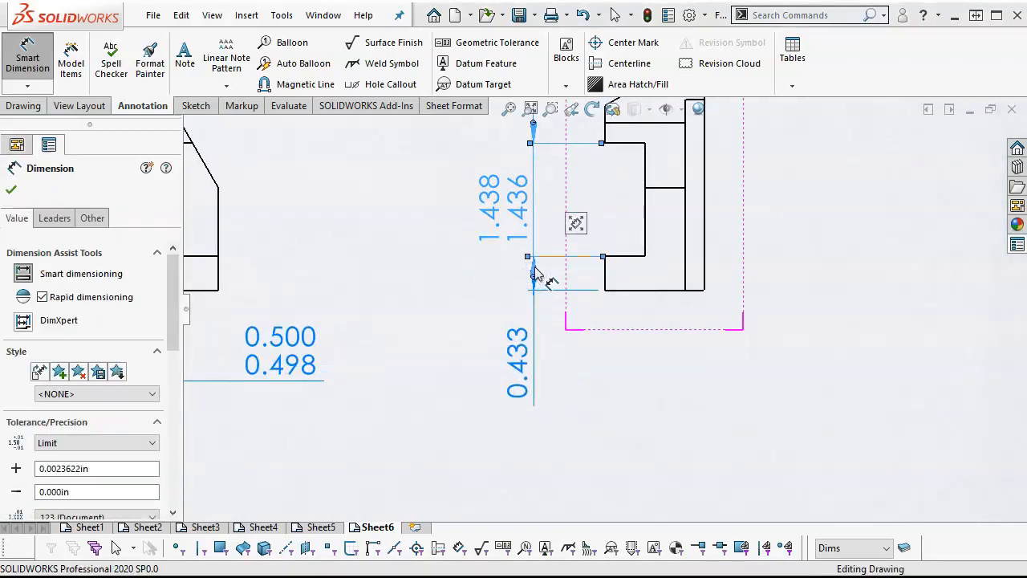
left_click(534, 275)
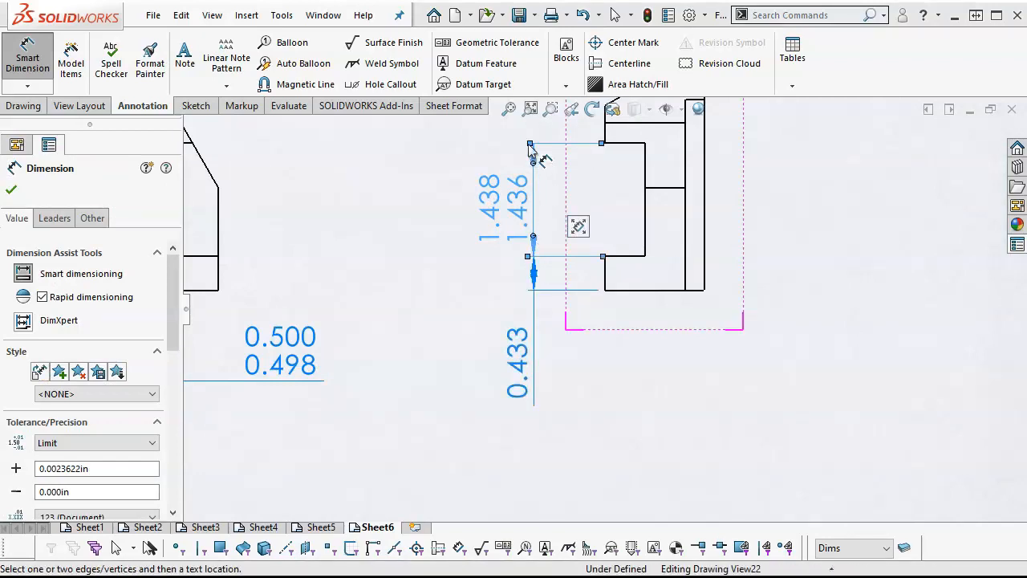
left_click(533, 163)
left_click(557, 166)
left_click(406, 233)
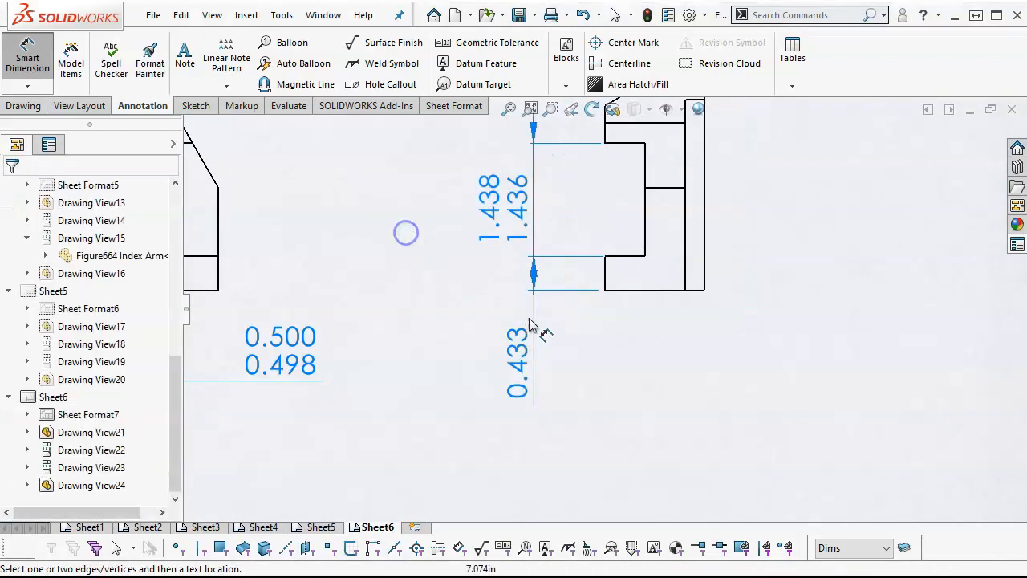
- Flip the lower lip height dimension's arrows to the outside of its extension lines
scroll(542, 324, "down", 2)
left_click(508, 378)
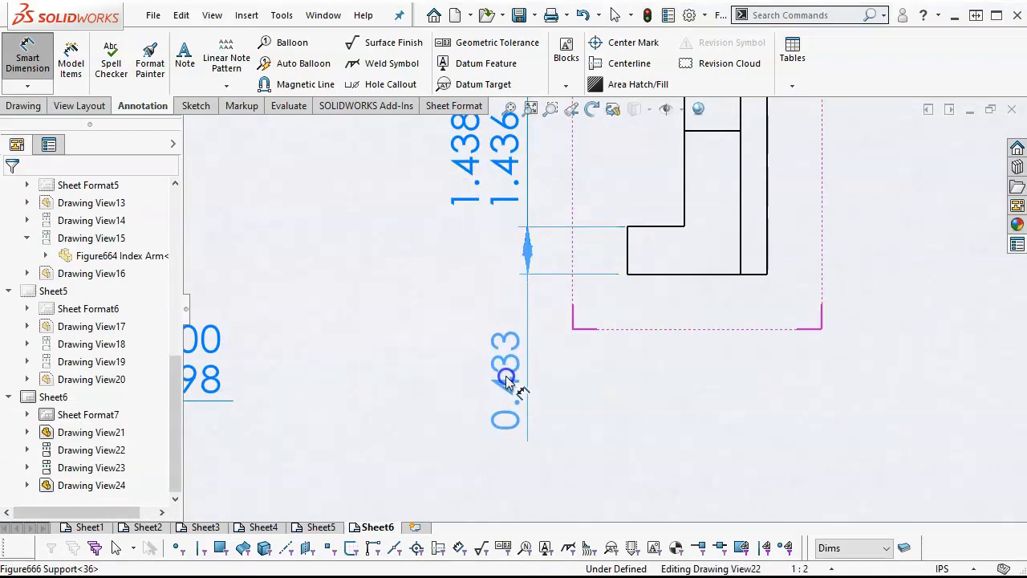
left_click(527, 266)
left_click(570, 322)
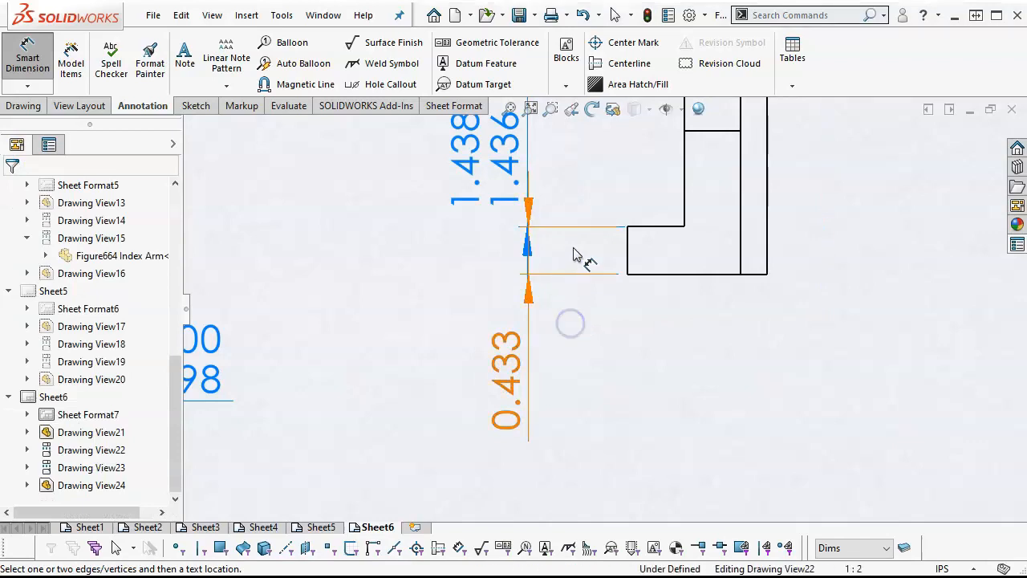
- Flip the notch-height limit dimension's arrows to the inside of its extension lines
scroll(583, 226, "up", 2)
left_click(551, 203)
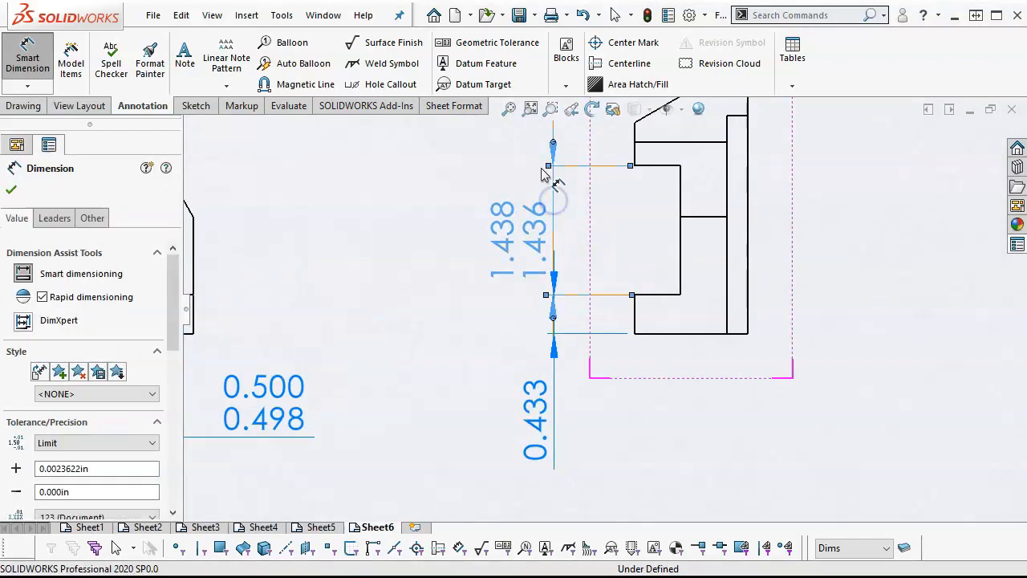
left_click(553, 144)
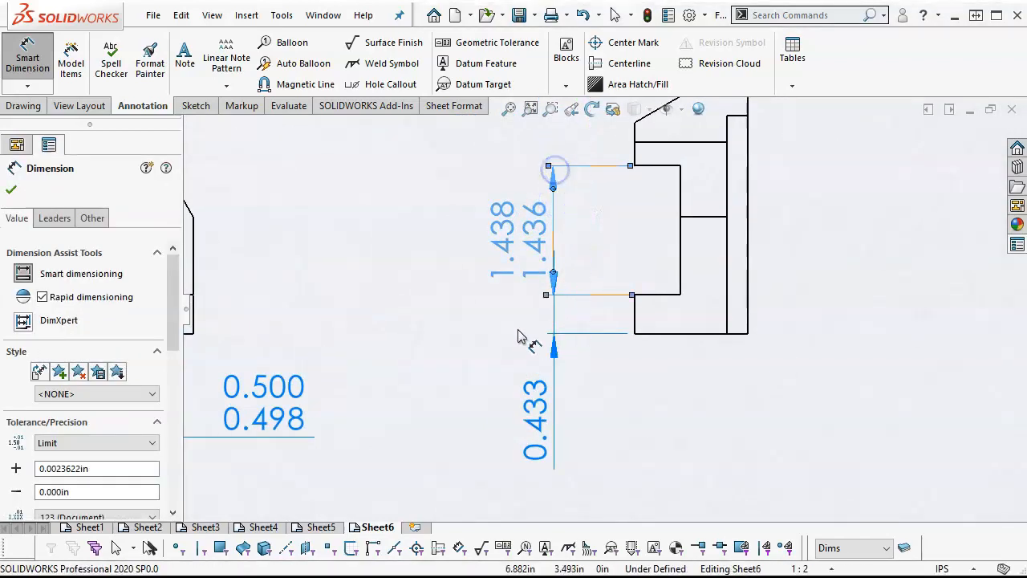
left_click(518, 319)
- Align the lip-height dimension with the notch-height dimension, shift both texts slightly upward, and end Smart Dimension
scroll(523, 286, "down", 1)
left_click(538, 438)
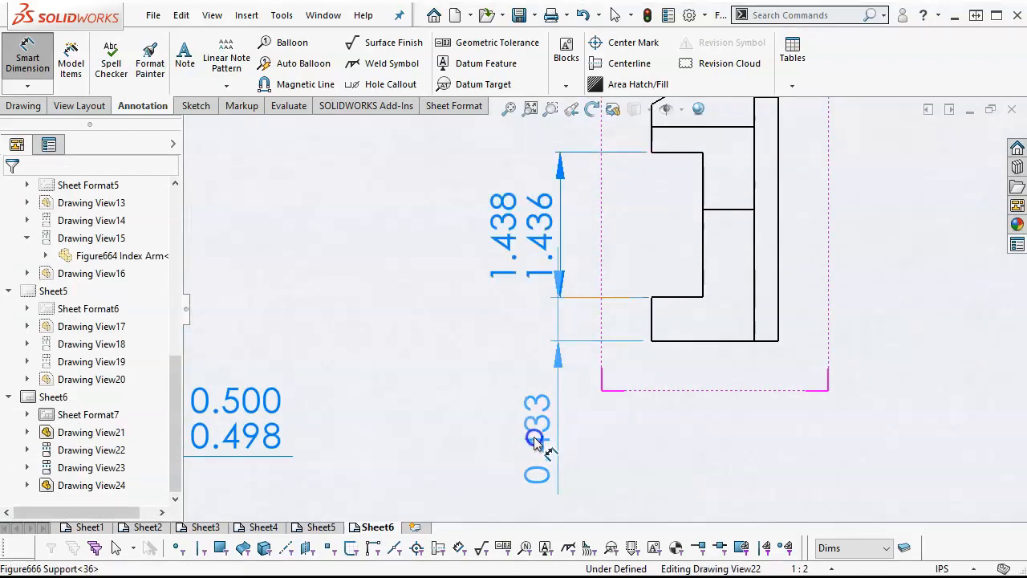
left_click(501, 345)
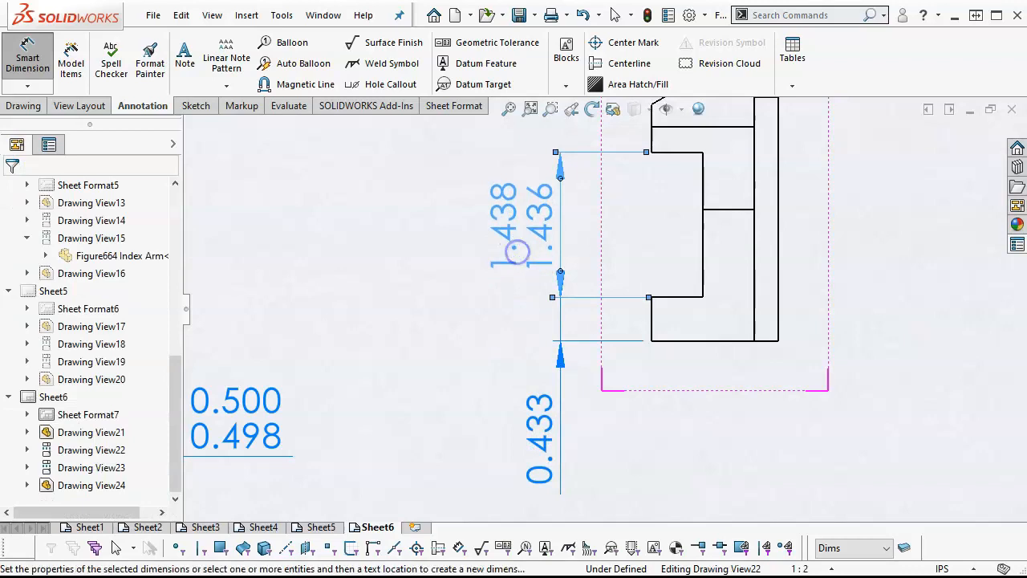
left_click_drag(549, 447, 548, 436)
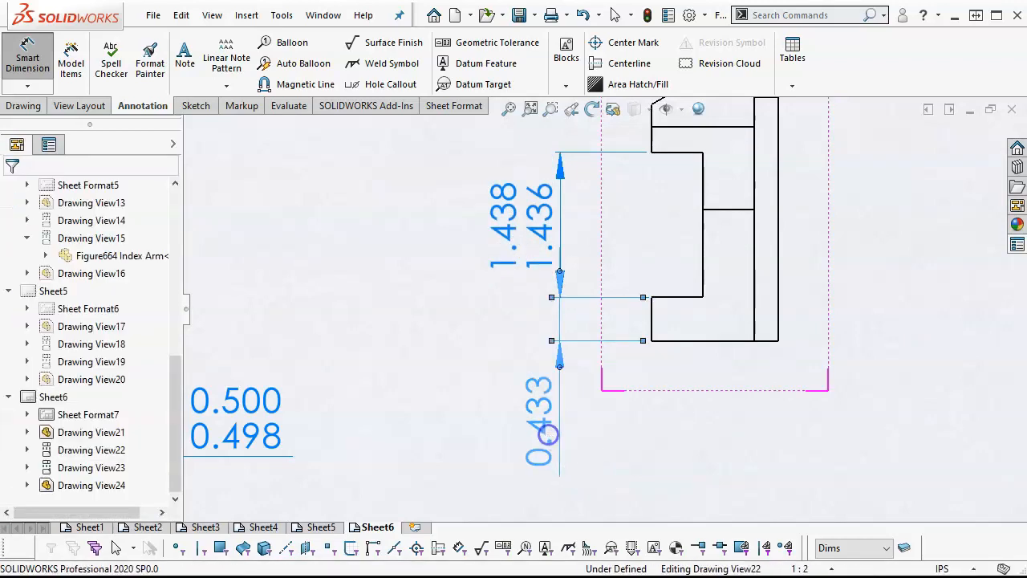
left_click(658, 426)
scroll(690, 335, "up", 5)
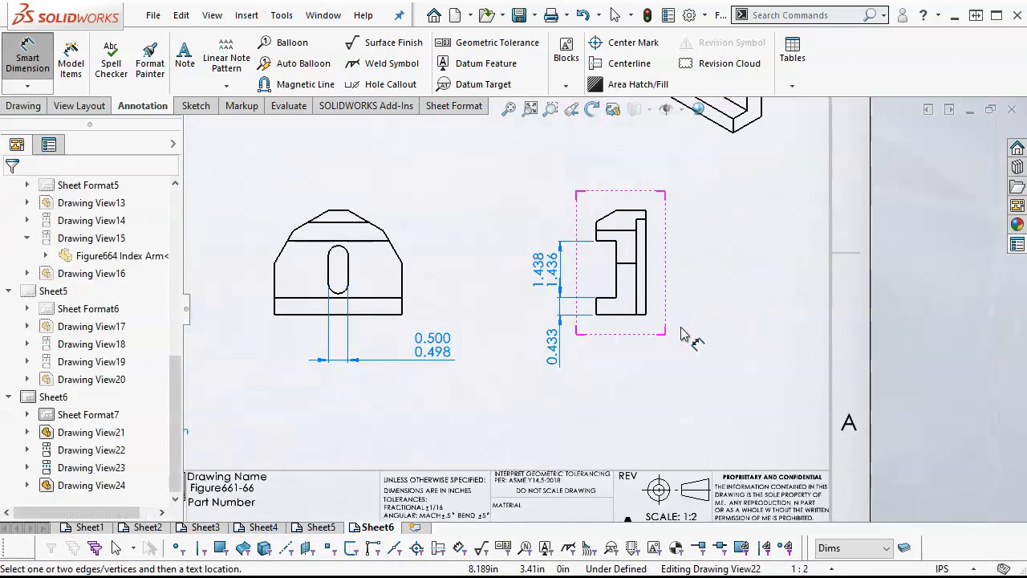
scroll(674, 319, "up", 5)
scroll(633, 261, "down", 2)
scroll(498, 296, "down", 1)
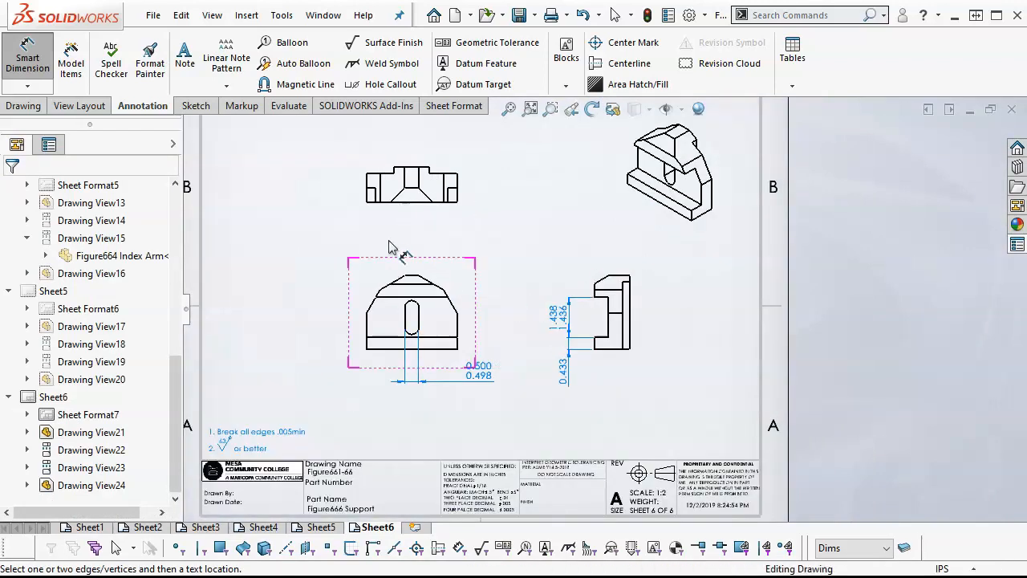
left_click(28, 57)
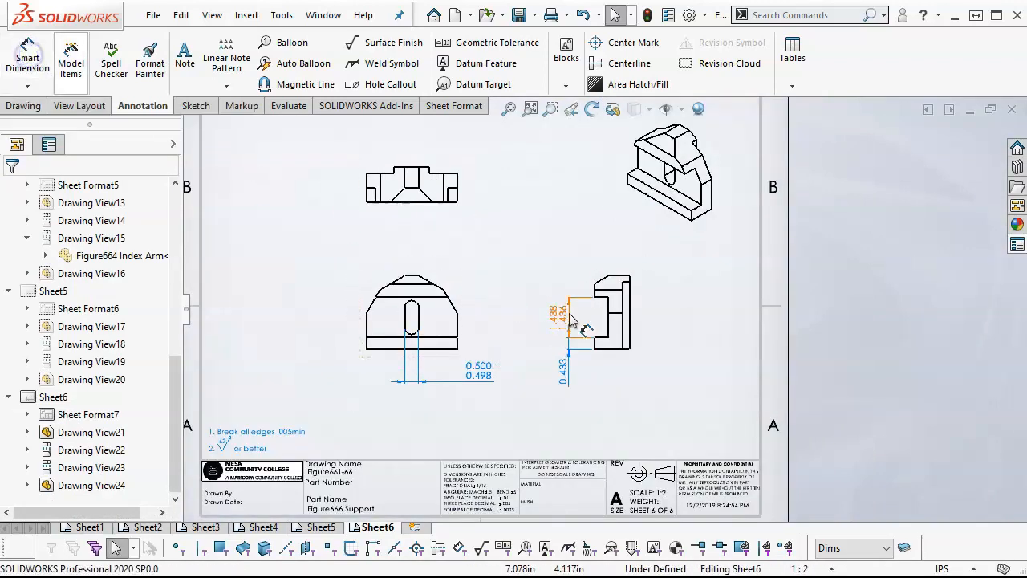
- Dimension the support's overall height in the right side view, placing the dimension outside its rear edge
scroll(615, 332, "down", 2)
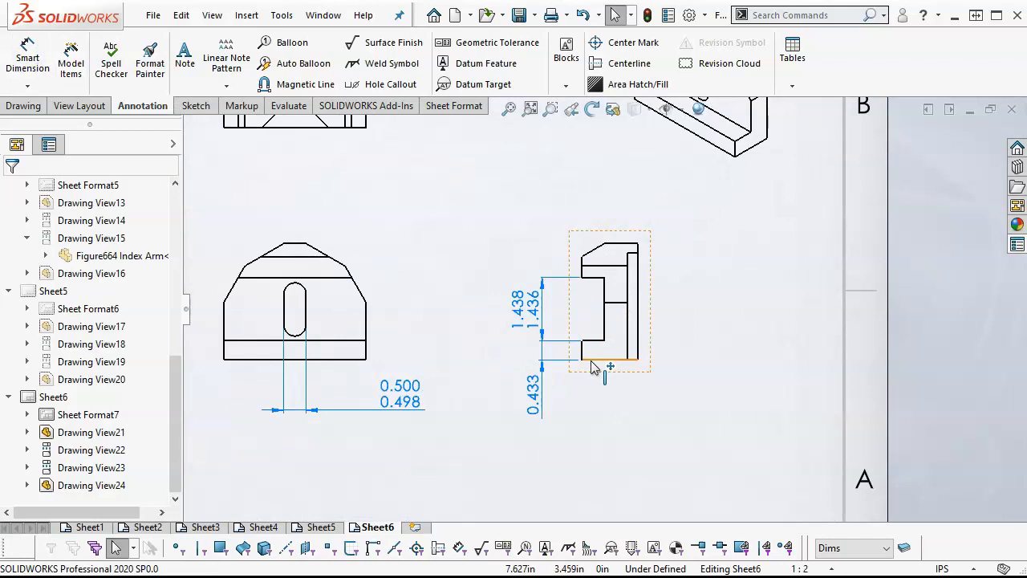
left_click(592, 362)
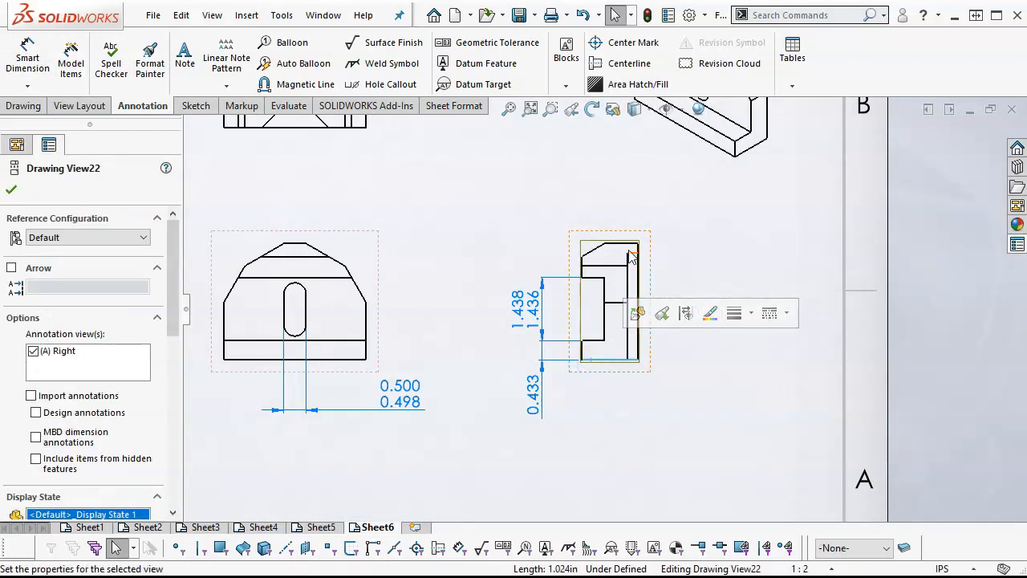
left_click(44, 64)
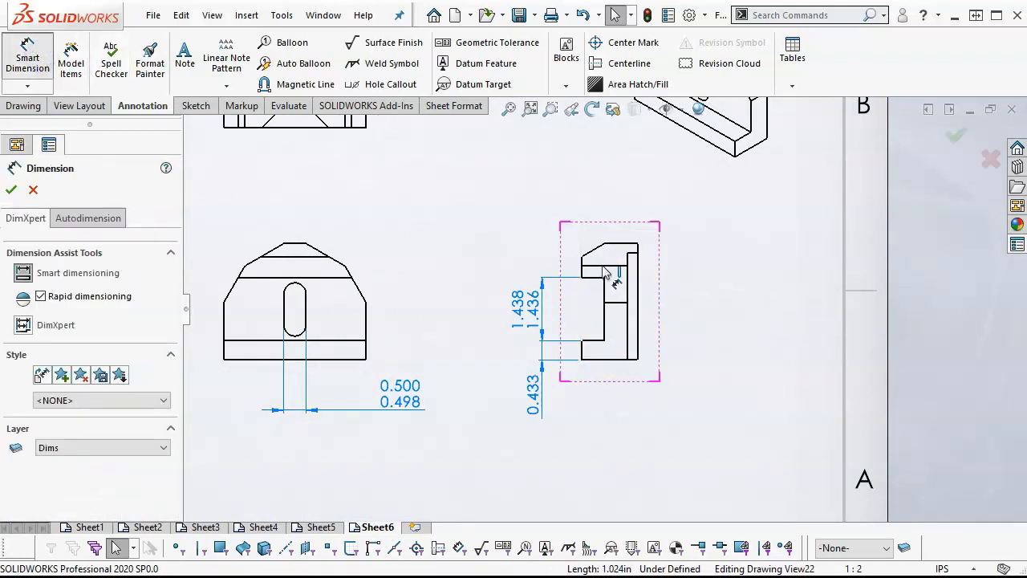
left_click(627, 359)
left_click(617, 361)
left_click(709, 300)
- Dimension the angle between the front view's top edge and its upper-left sloped edge, placing it outside the outline
scroll(247, 300, "up", 1)
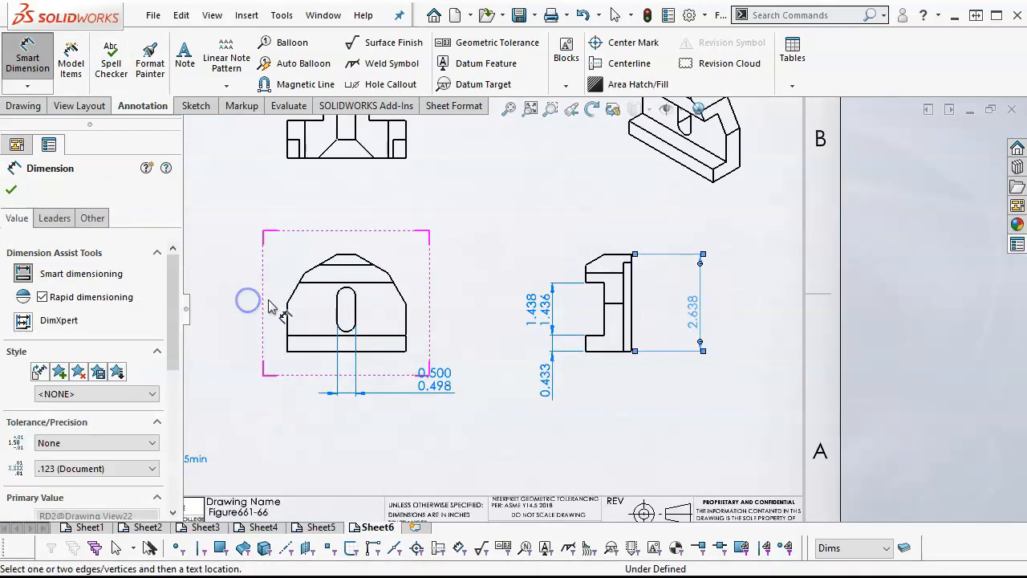
scroll(271, 307, "down", 2)
left_click(504, 227)
left_click(477, 231)
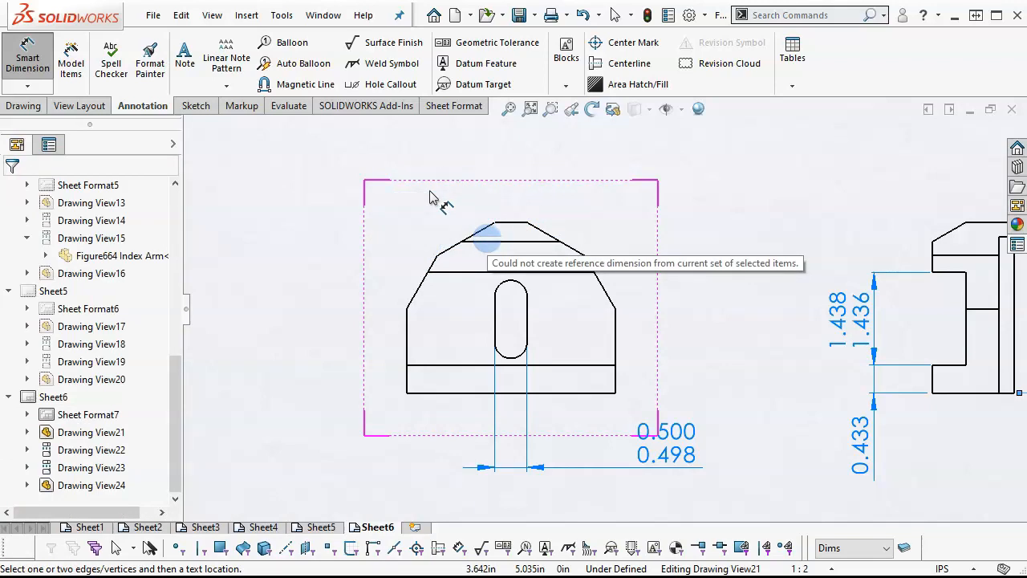
left_click(503, 224)
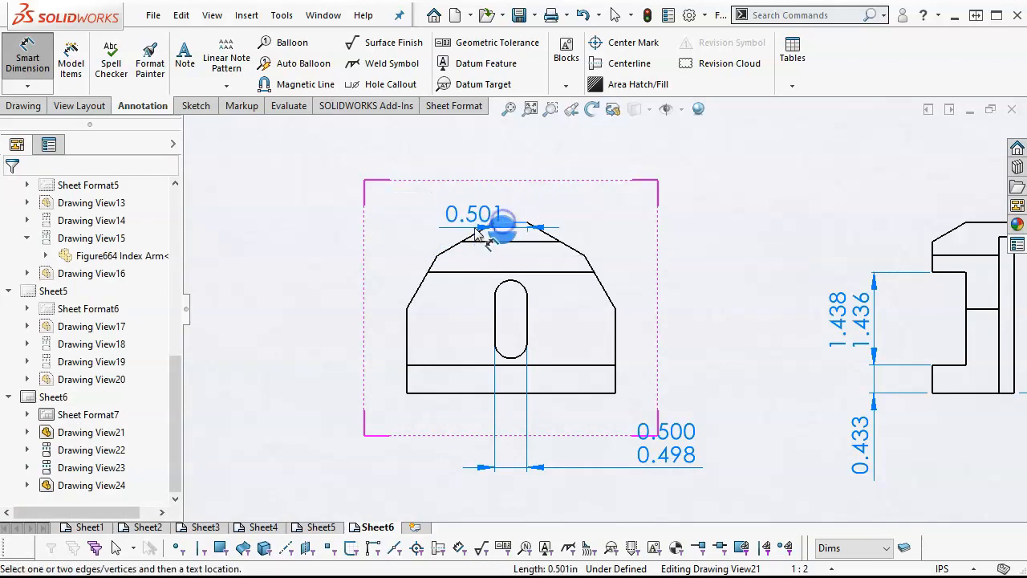
left_click(474, 239)
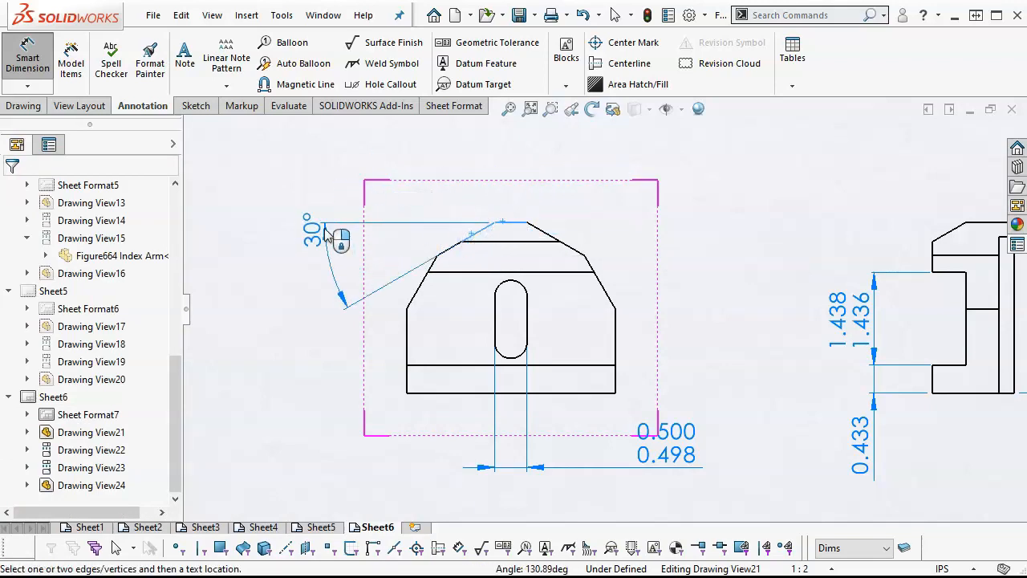
left_click(327, 261)
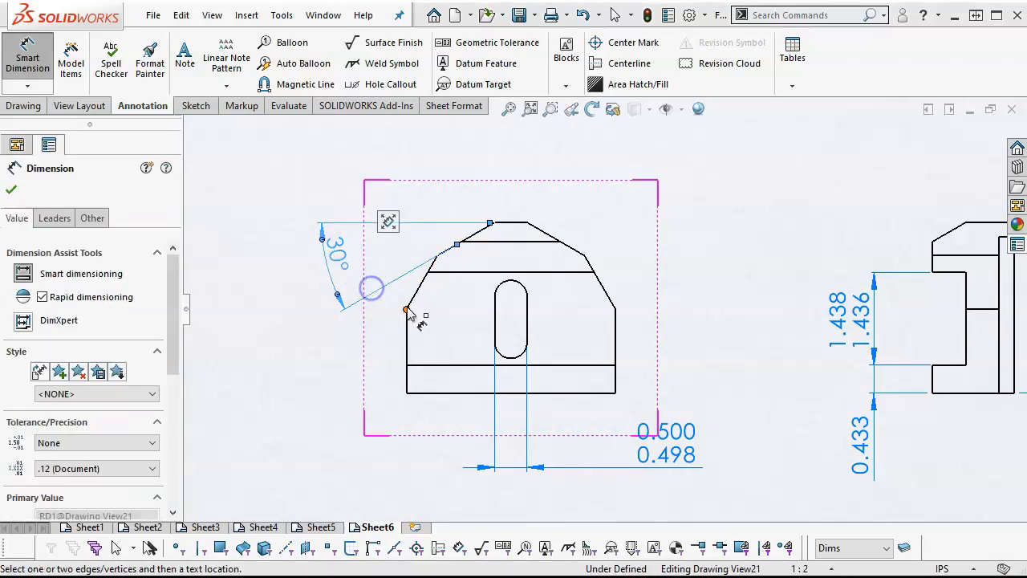
- Dimension the angle between the front view's lower-left sloped edge and left vertical edge, placing it above the outline, and adjust both angle texts
left_click(415, 293)
left_click(407, 317)
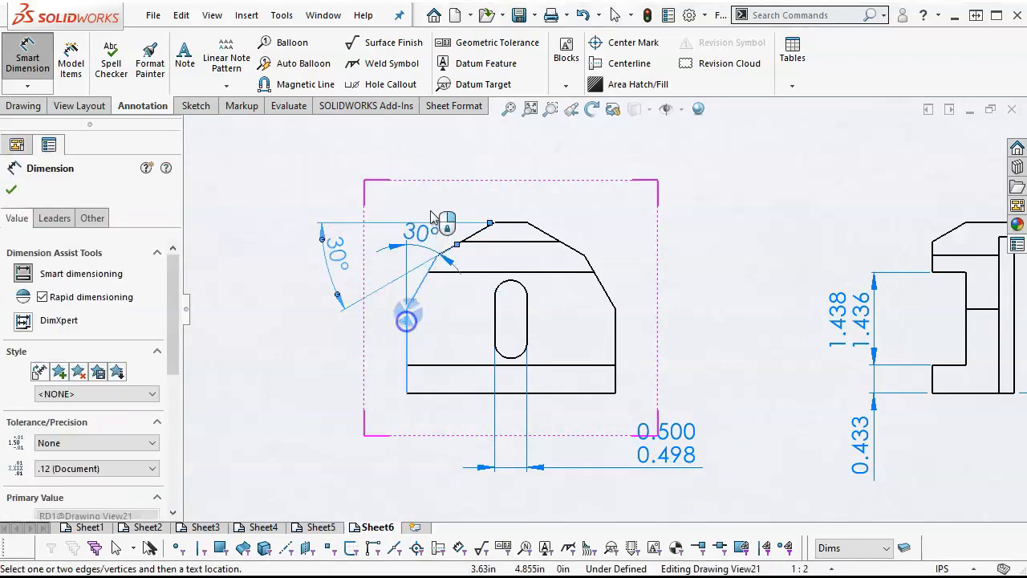
left_click(447, 184)
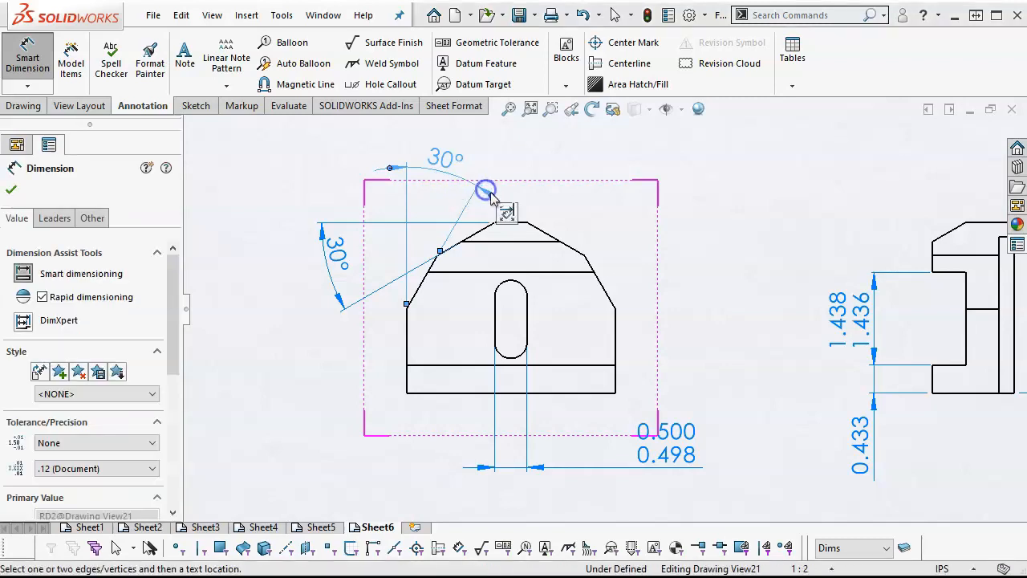
left_click_drag(446, 161, 454, 164)
left_click_drag(343, 259, 341, 259)
left_click(596, 306)
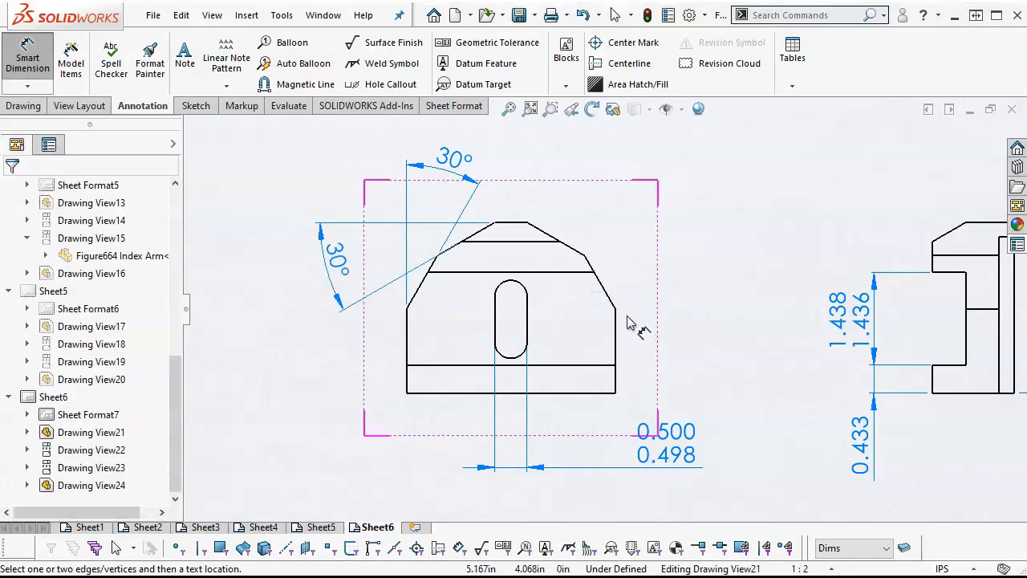
- End Smart Dimension and add a vertical centerline midway between the top view's outer side edges, extending it beyond the raised section
scroll(699, 358, "up", 1)
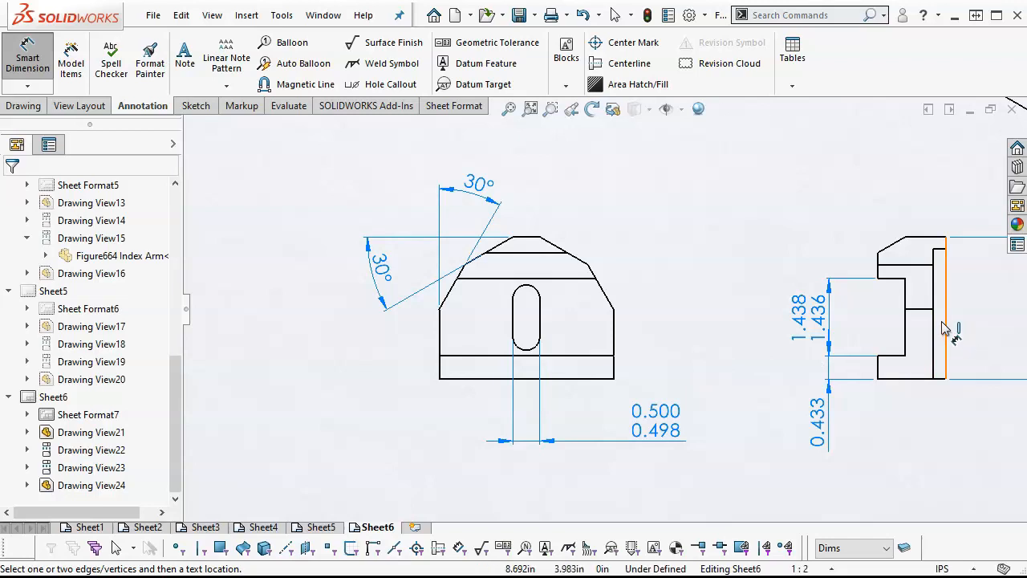
scroll(945, 327, "up", 1)
scroll(943, 327, "down", 1)
scroll(565, 257, "up", 5)
scroll(554, 239, "down", 3)
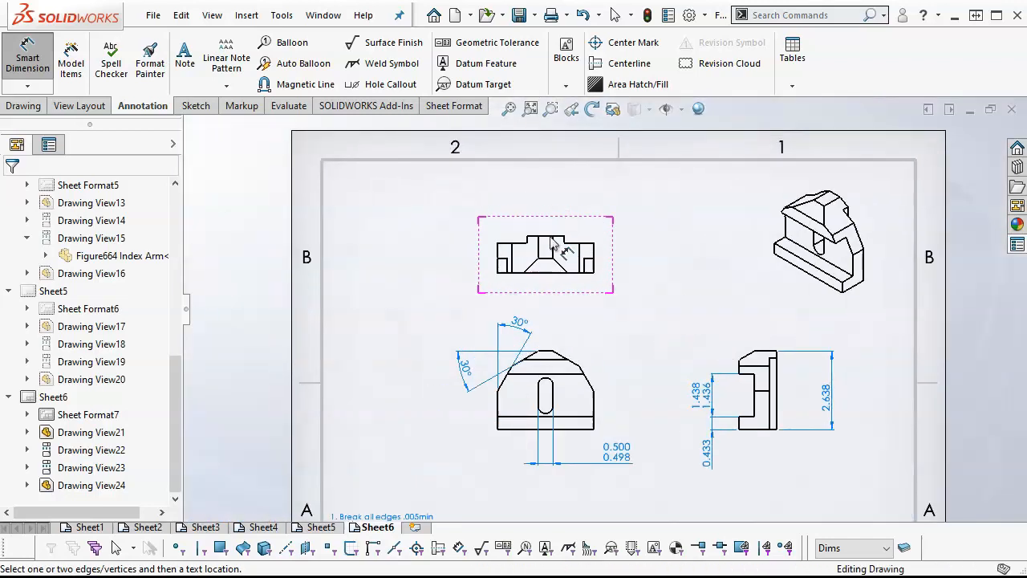
scroll(554, 249, "down", 4)
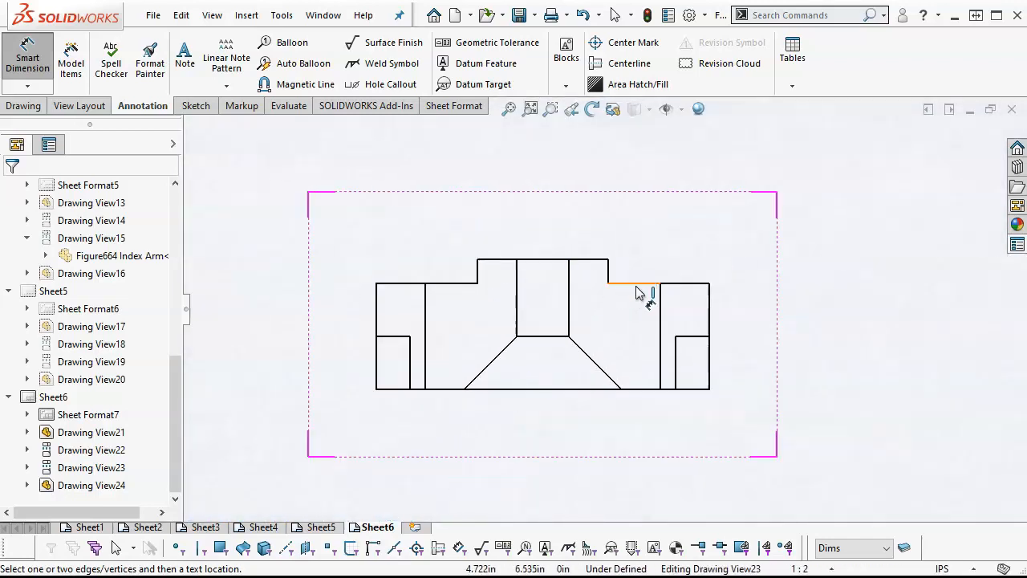
right_click(667, 220)
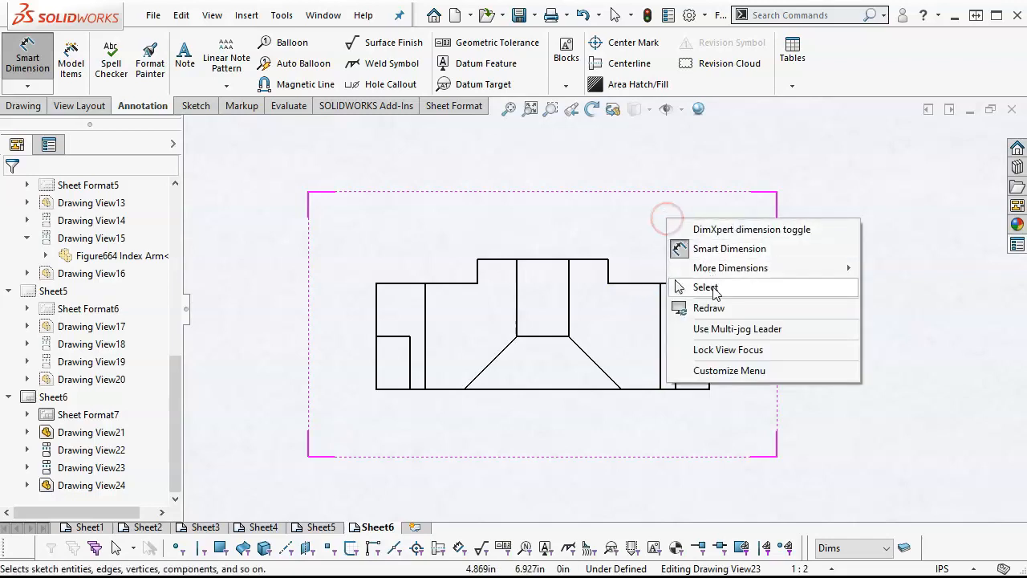
left_click(713, 287)
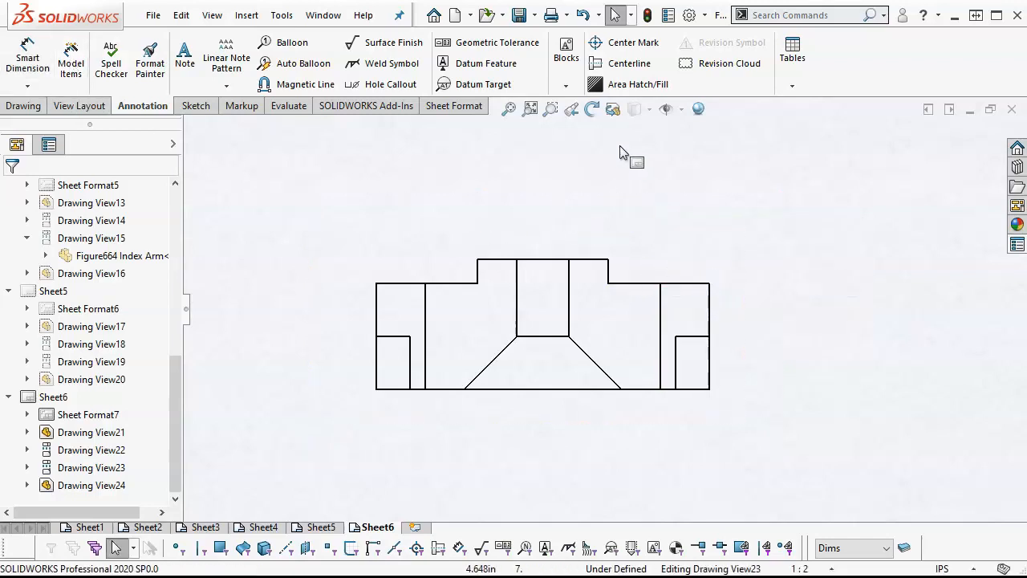
left_click(618, 61)
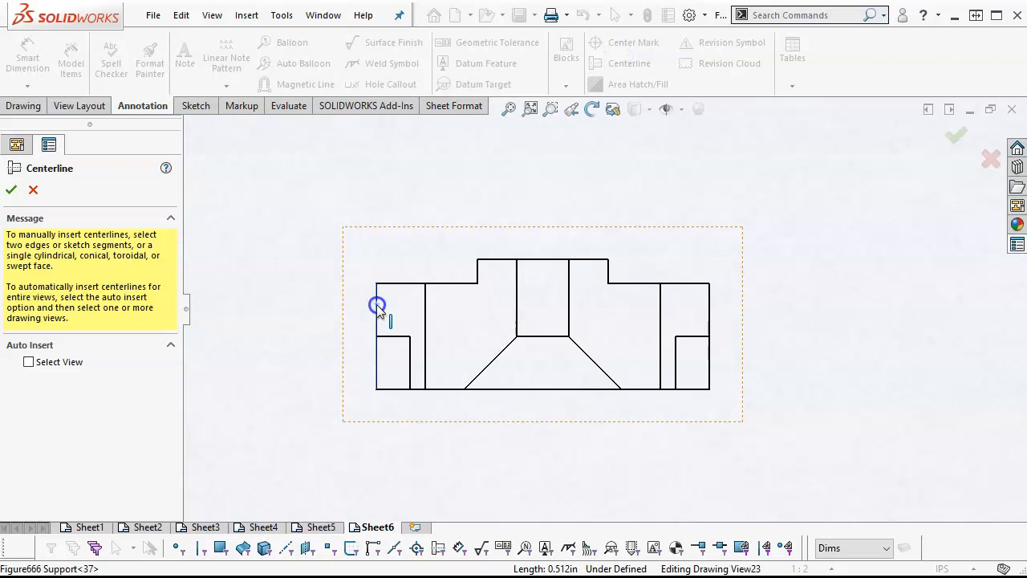
left_click(709, 325)
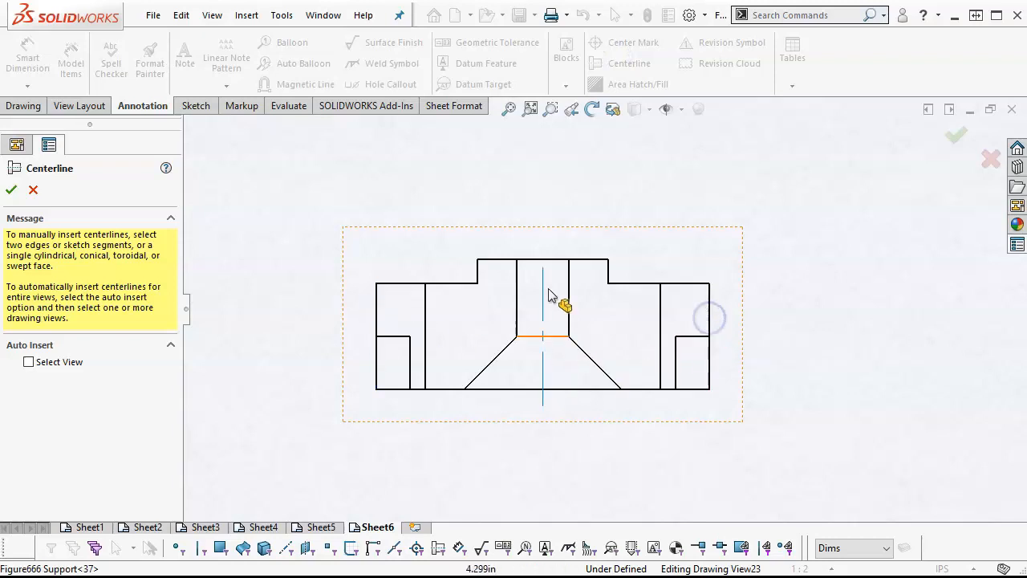
left_click_drag(544, 270, 542, 241)
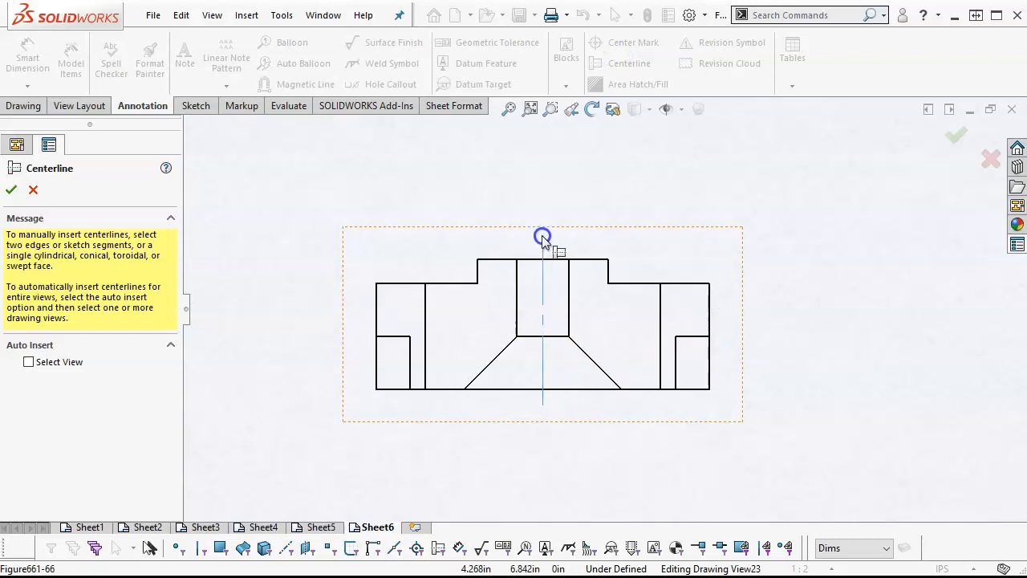
left_click(642, 419)
left_click(543, 366)
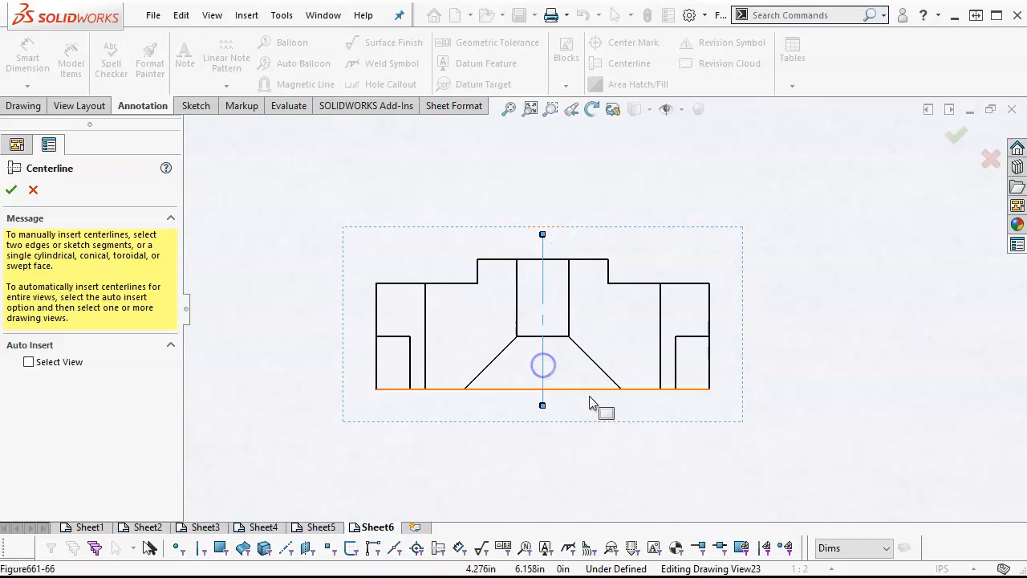
- Add a vertical centerline between the front view's outer side edges, stretch it past the whole outline, and end the Centerline command
scroll(489, 386, "up", 5)
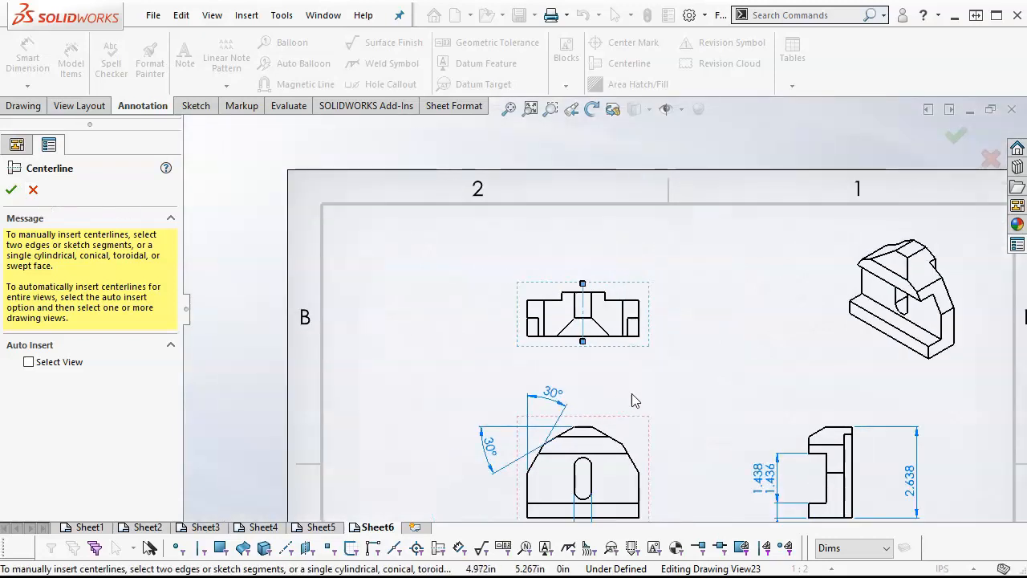
scroll(648, 485, "down", 3)
left_click(626, 462)
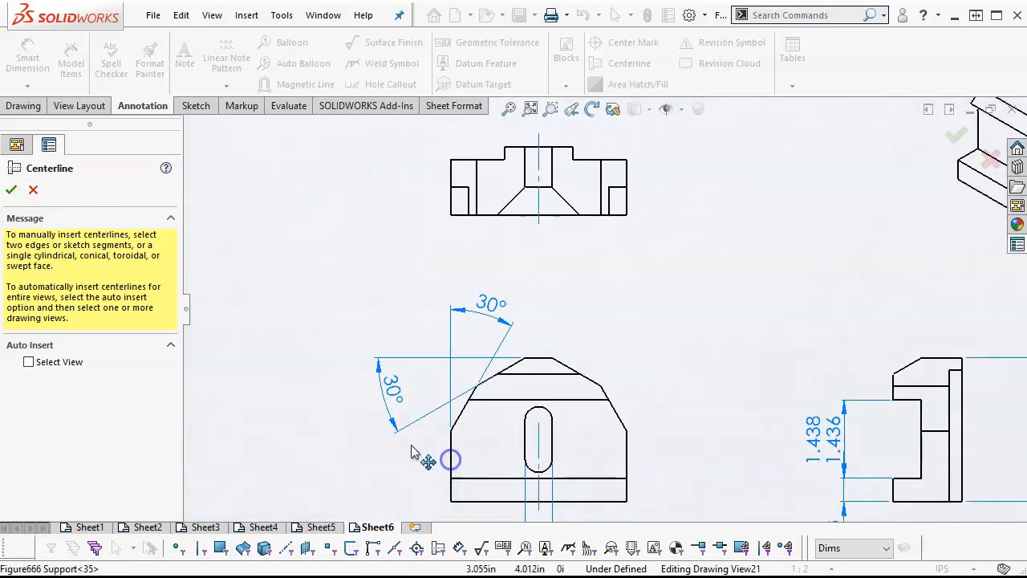
left_click(313, 399)
left_click(540, 443)
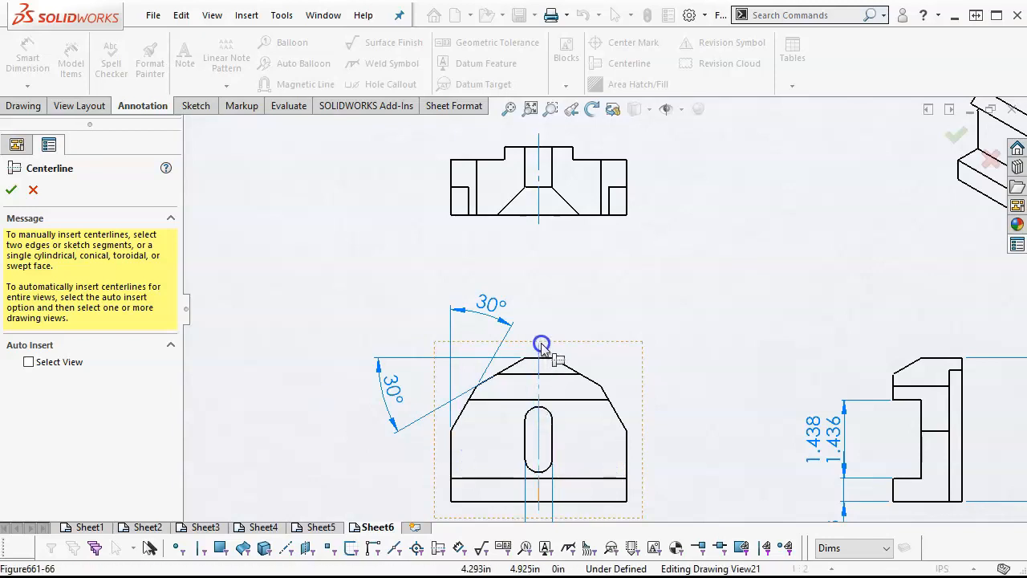
left_click(34, 190)
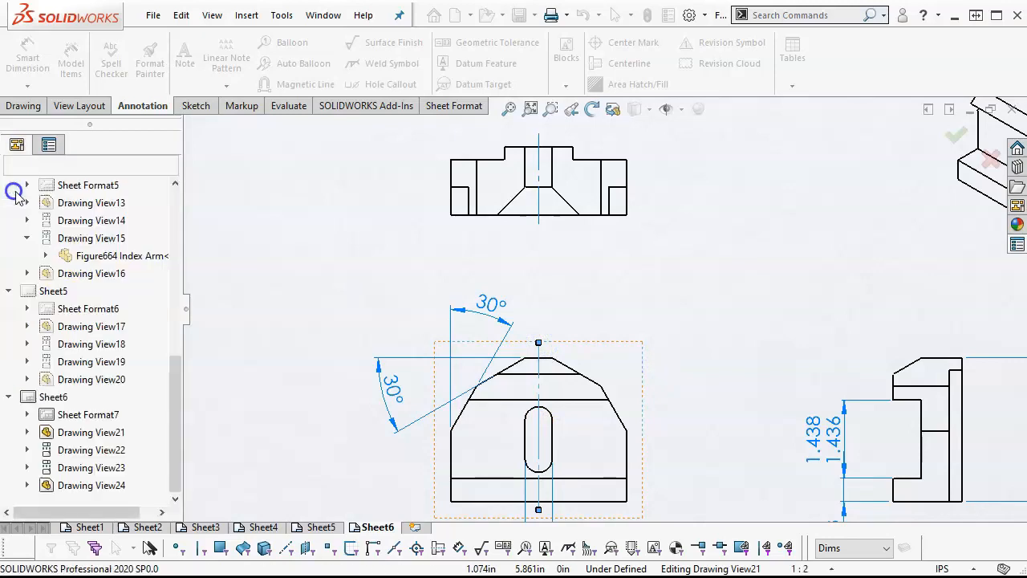
- Move the centerlines of the top and front views to the Center layer
left_click(538, 424, "ctrl")
left_click(861, 552)
left_click(843, 575)
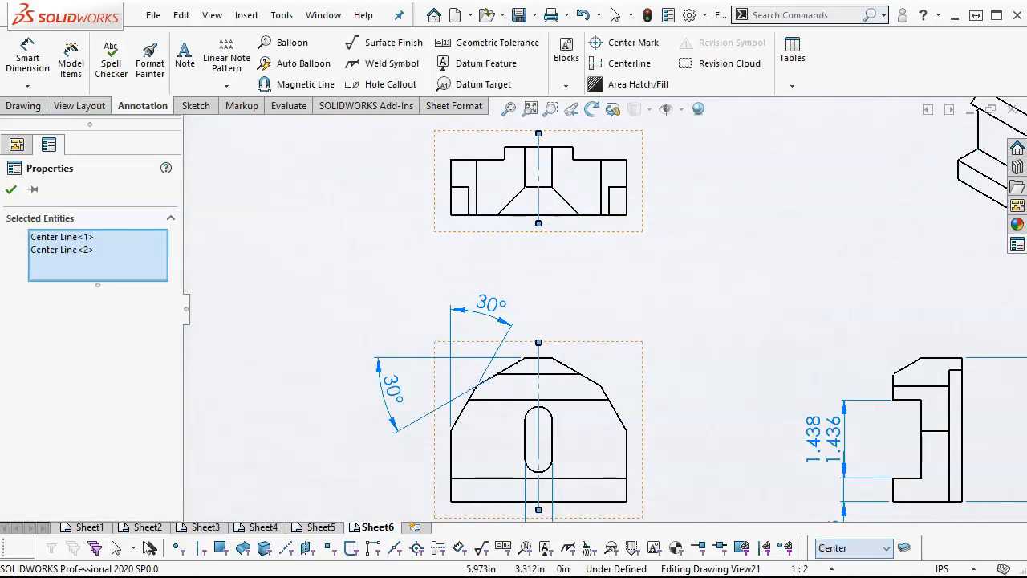
left_click(703, 369)
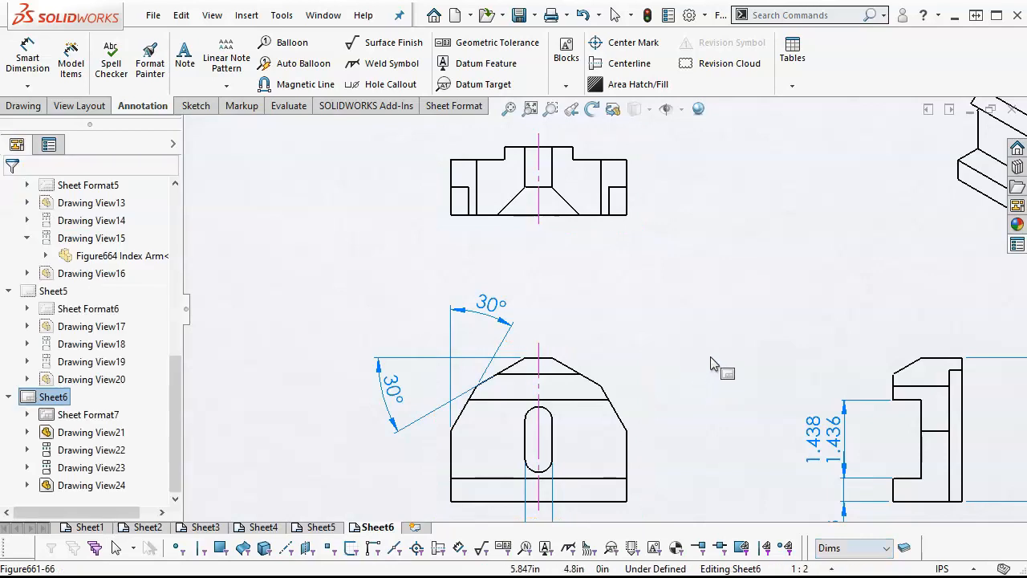
- Dimension the height of the raised section's left step in the top view, placing it outside the left edge
key("f")
scroll(592, 325, "down", 1)
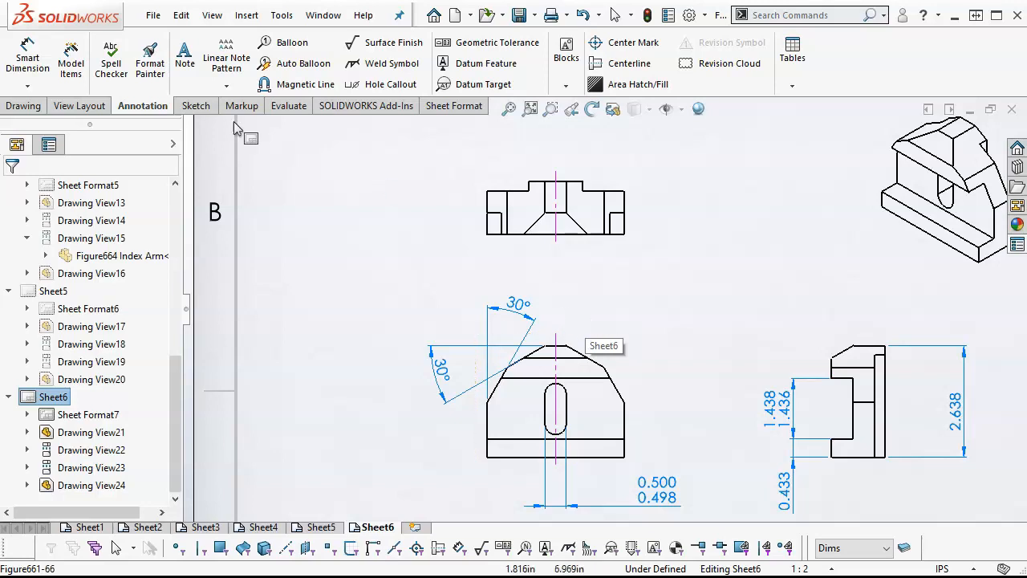
left_click(27, 58)
scroll(523, 212, "down", 2)
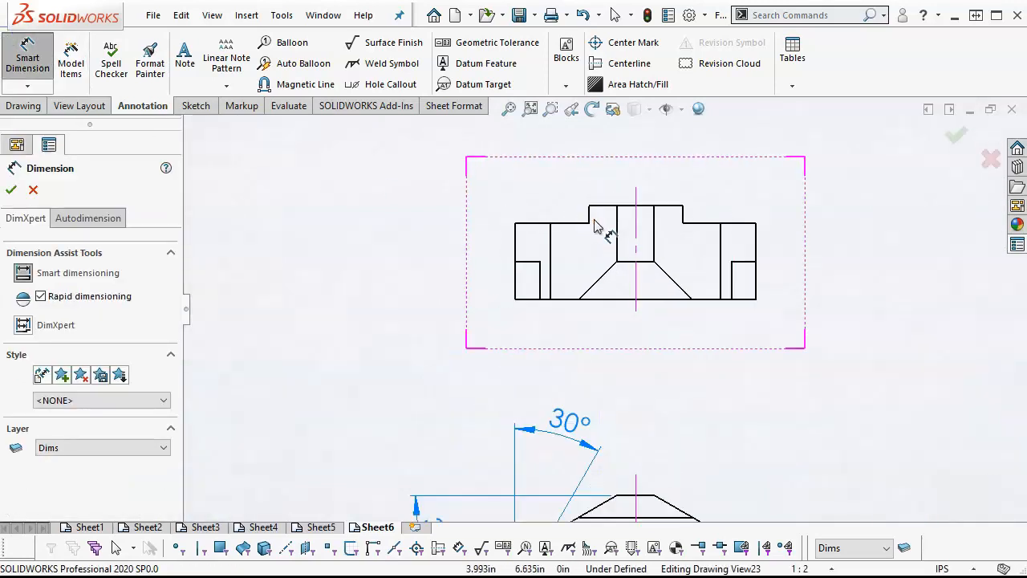
left_click(590, 217)
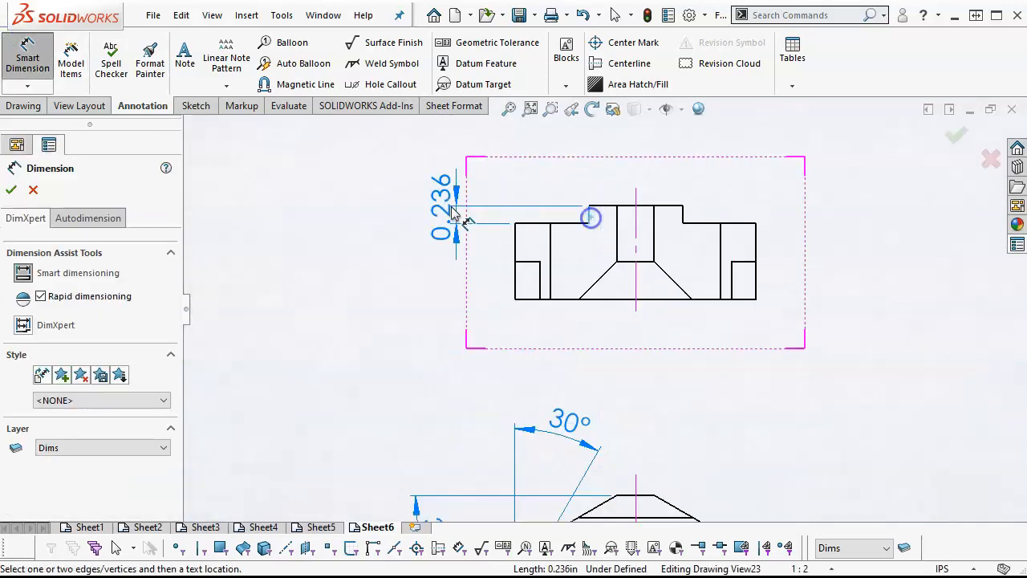
left_click(447, 152)
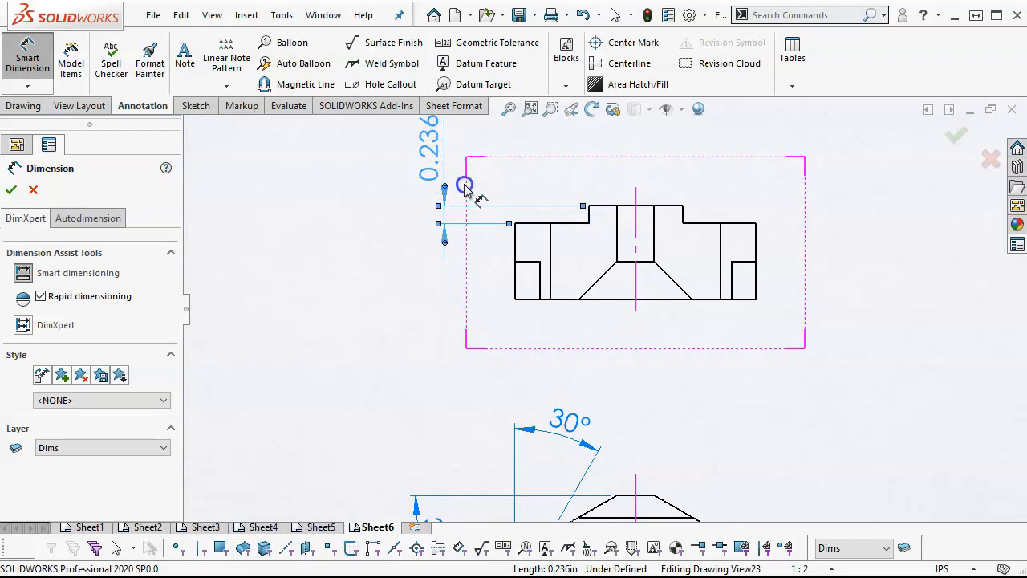
- Try dimensioning the short upper edge segment at the top view's left end
left_click(533, 223)
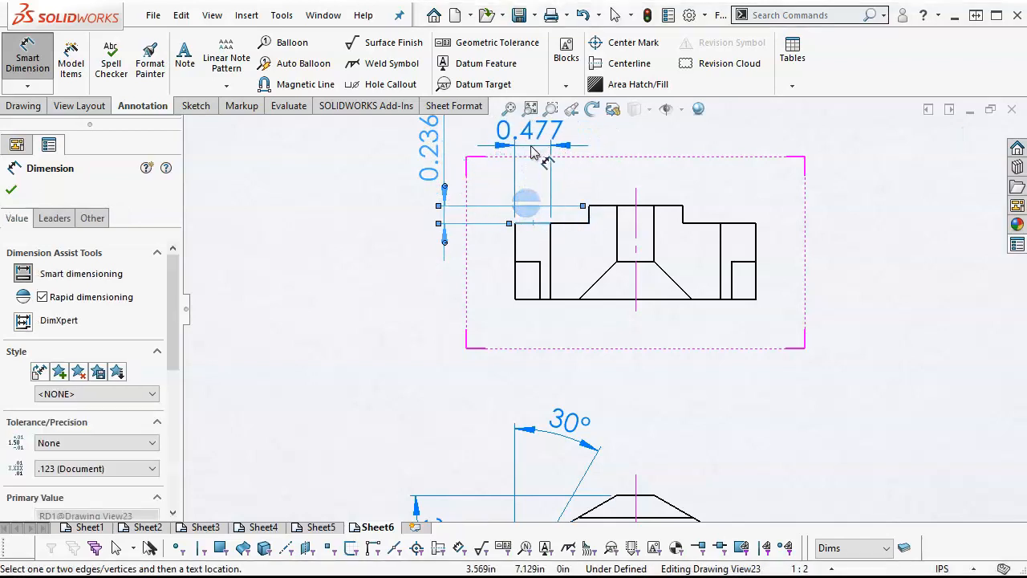
left_click(534, 153)
scroll(711, 259, "up", 3)
scroll(722, 224, "down", 1)
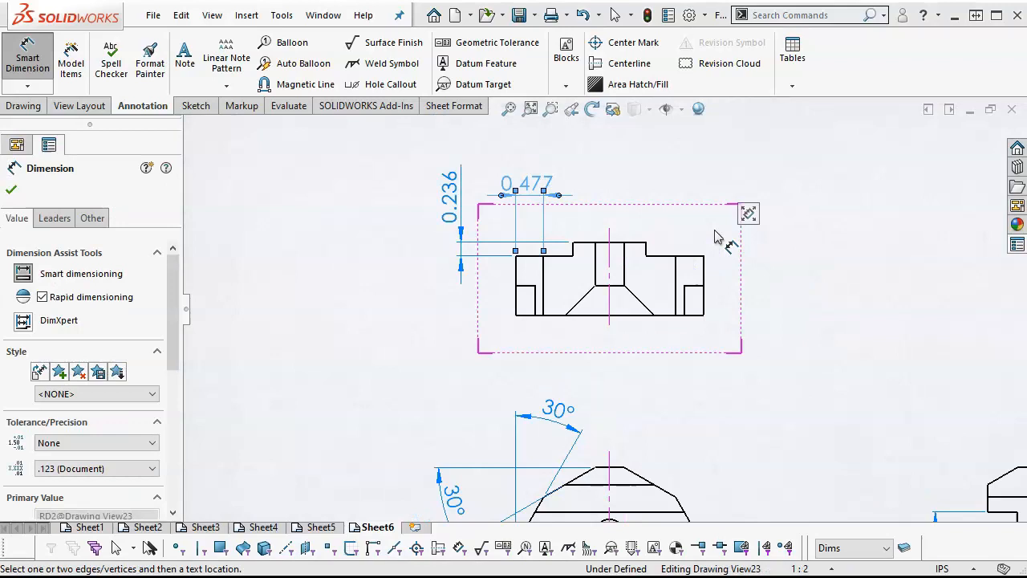
key("Escape")
- Dimension the horizontal distance from the top view's left outer edge to the raised section's left side, placing it above the view
left_click(28, 58)
scroll(546, 249, "up", 2)
left_click(505, 305)
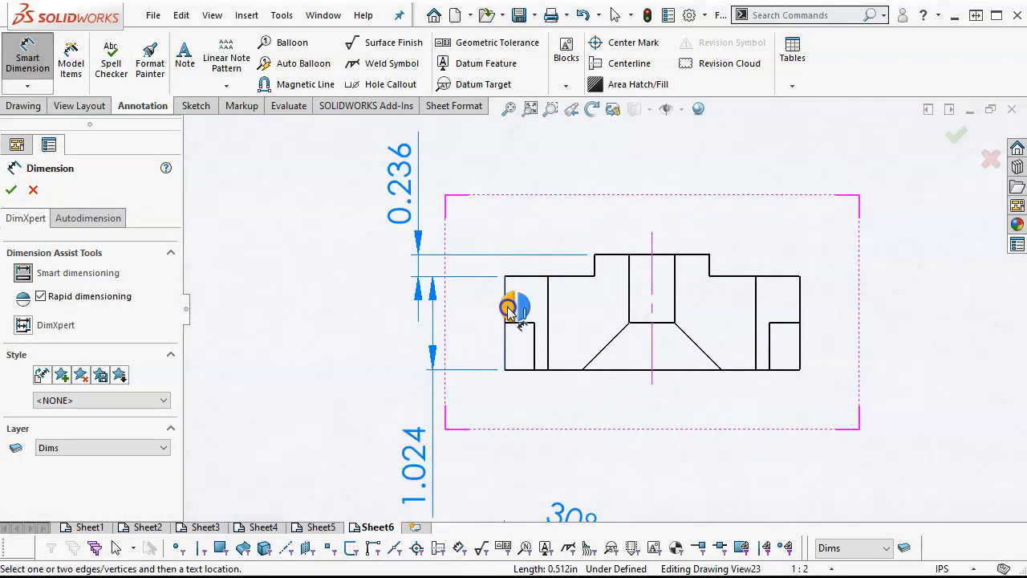
left_click(595, 264)
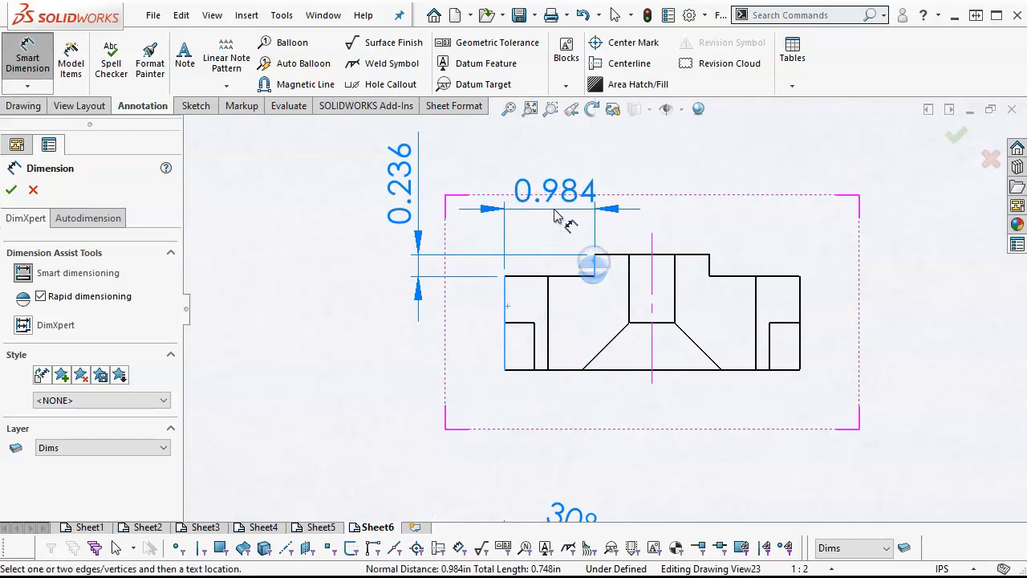
left_click(548, 207)
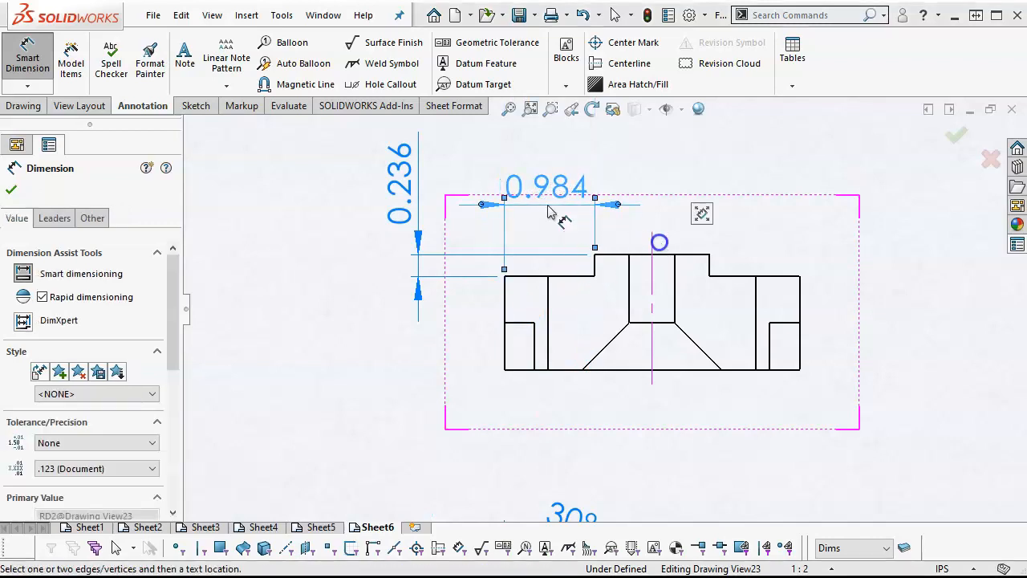
left_click(762, 238)
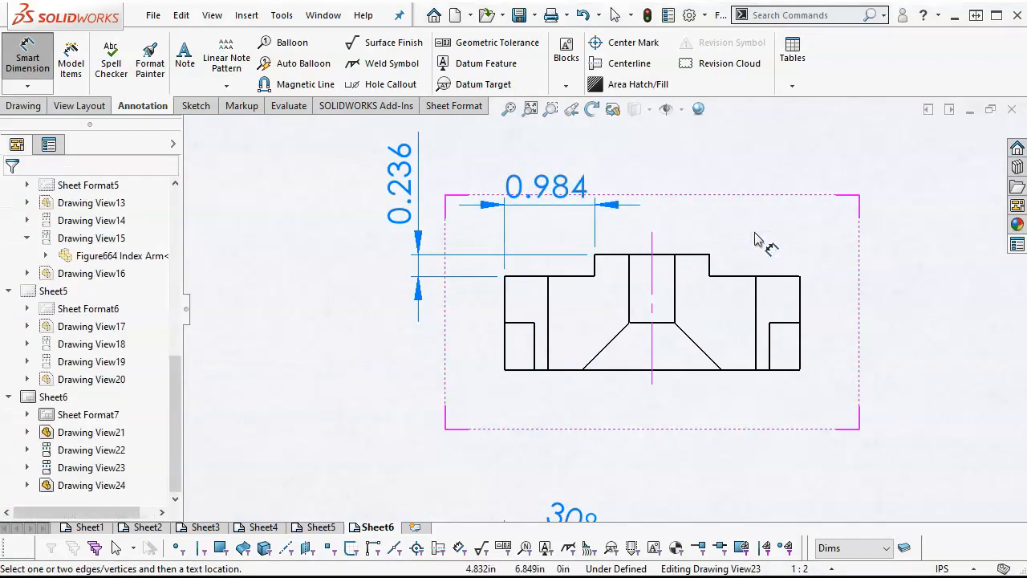
scroll(722, 242, "up", 4)
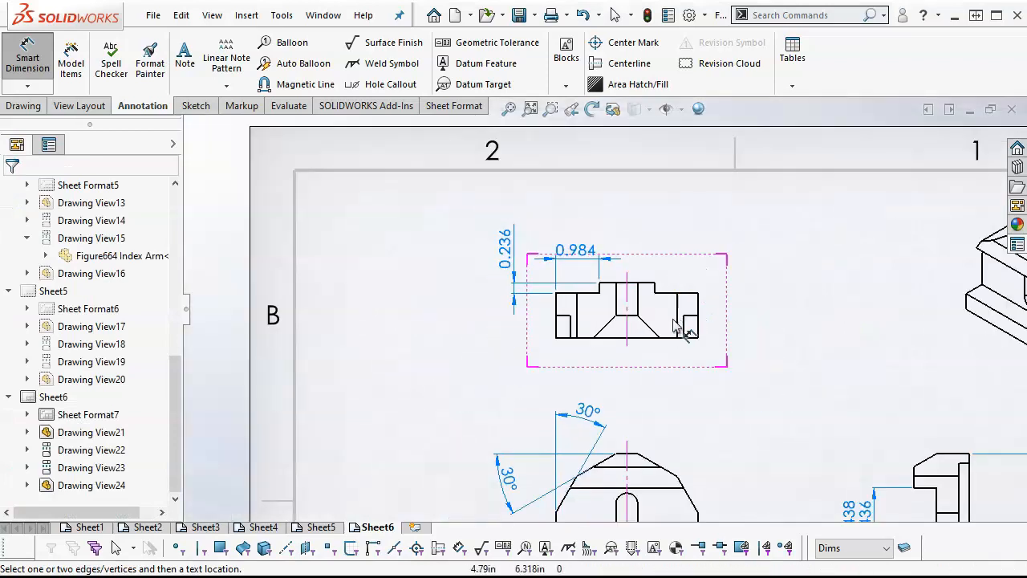
scroll(658, 355, "up", 3)
scroll(786, 406, "down", 5)
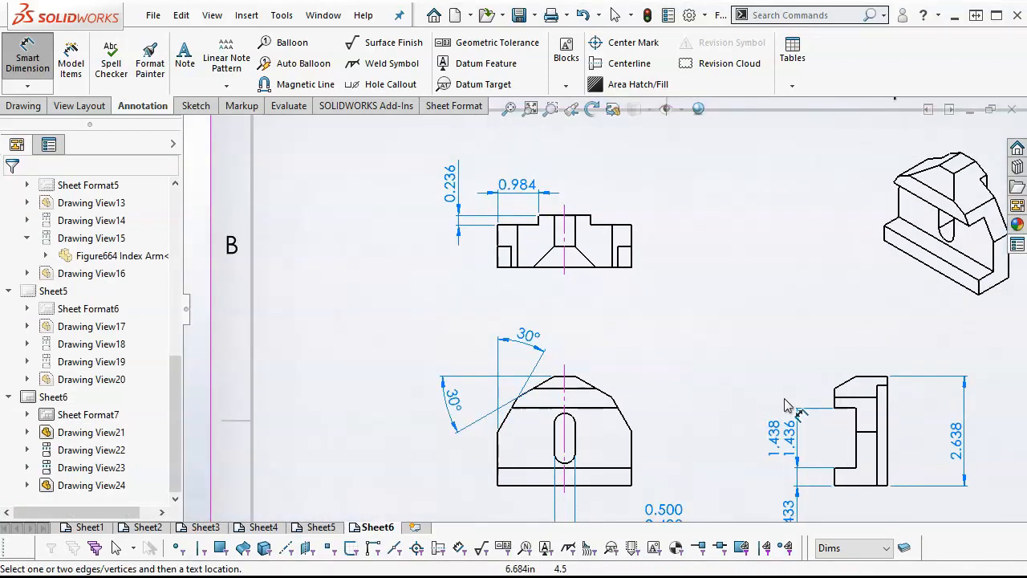
scroll(786, 405, "down", 3)
left_click(811, 346)
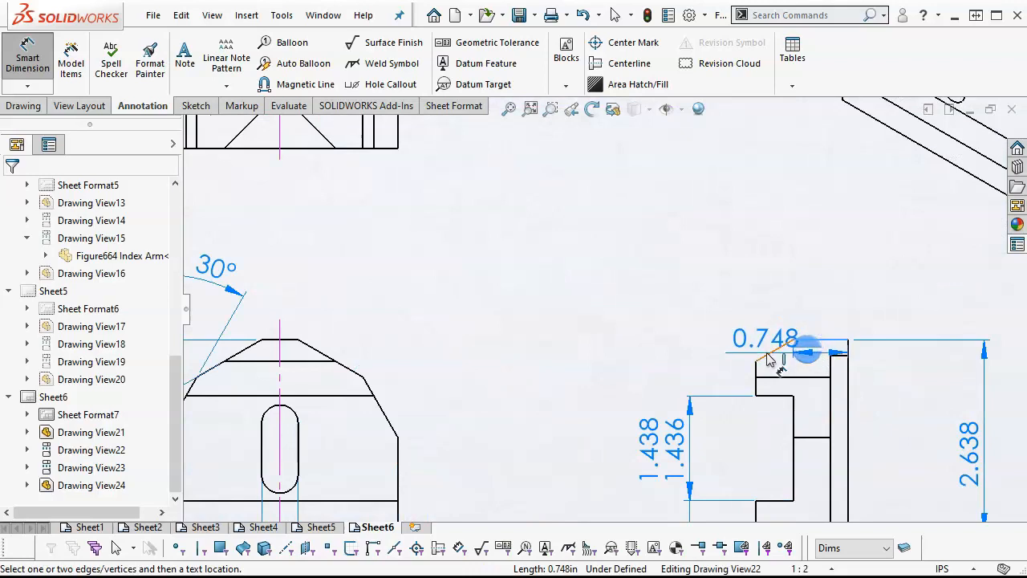
left_click(770, 352)
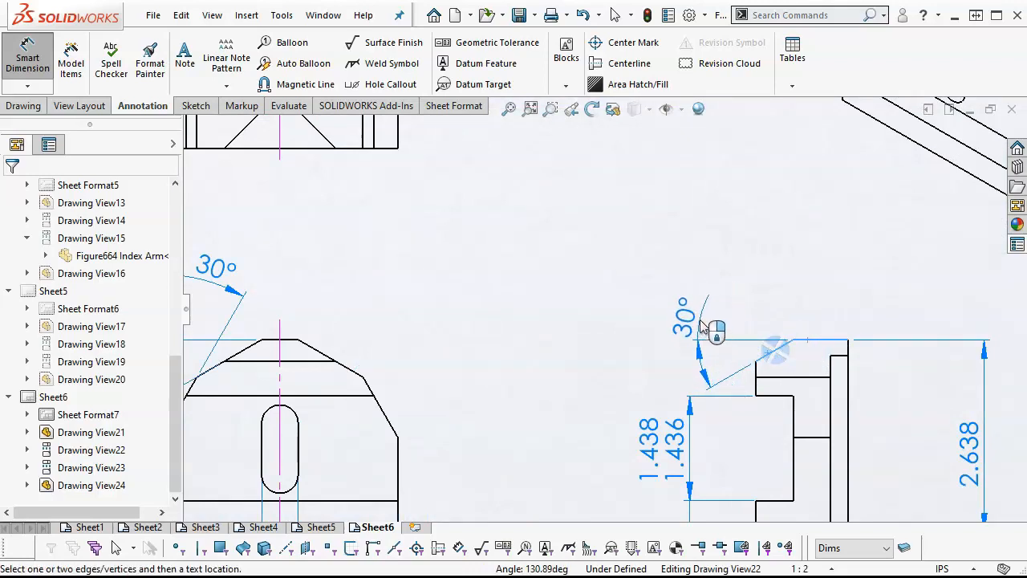
left_click(702, 318)
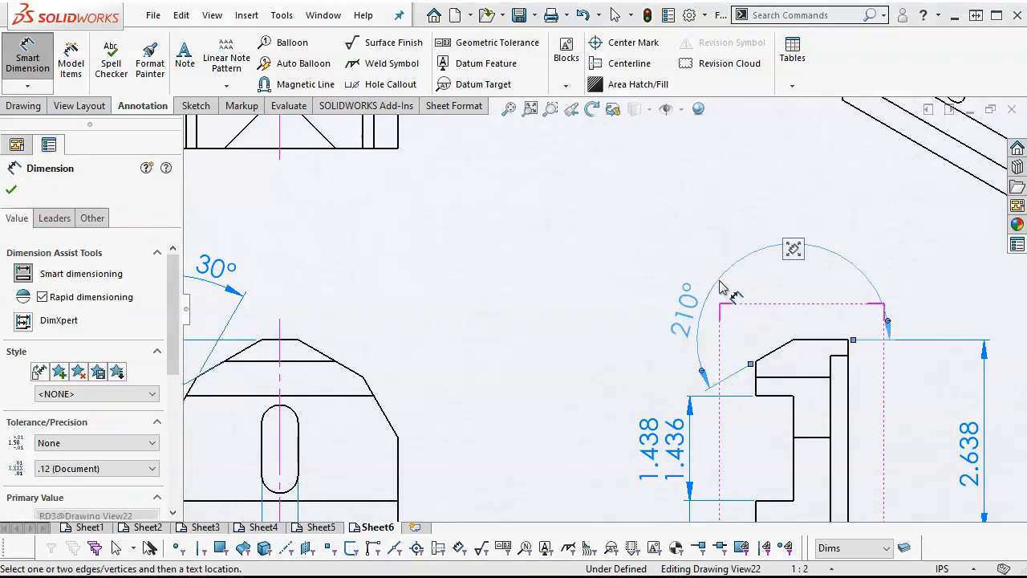
key("Escape")
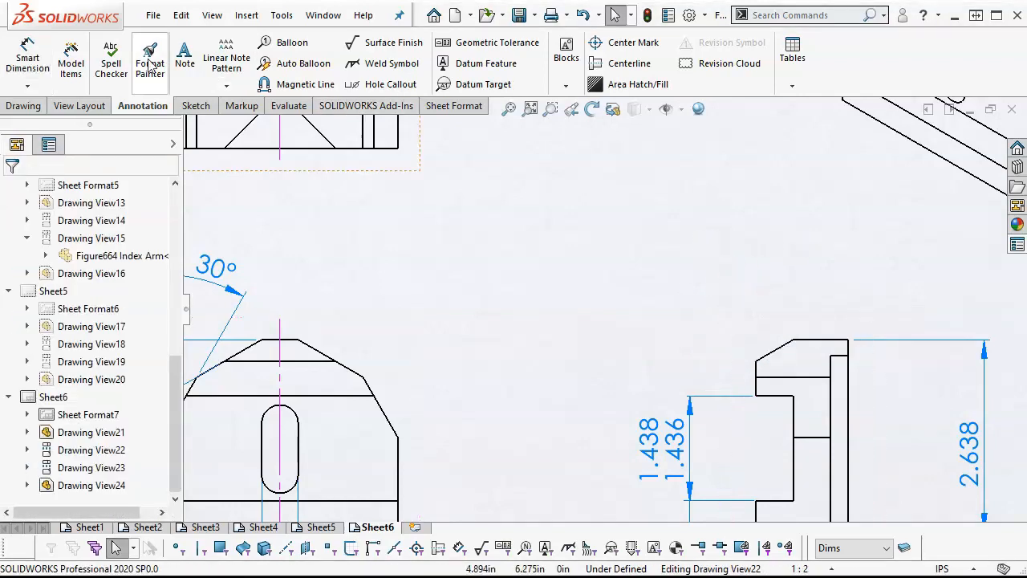
- Dimension the 30° angle between the side view's top edge and its sloped upper edge, placing it outside the view's upper left
left_click(26, 46)
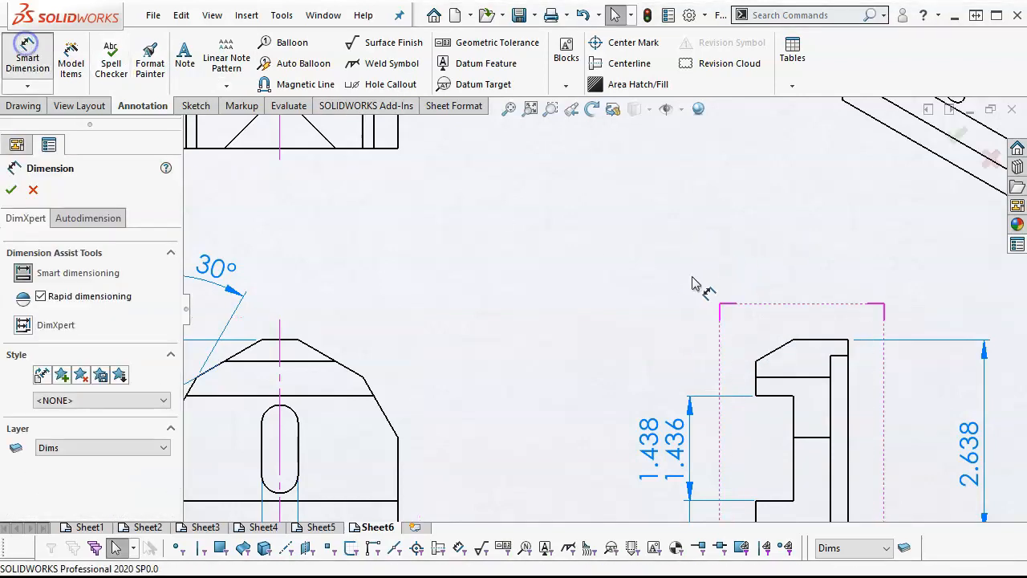
left_click(807, 344)
left_click(774, 351)
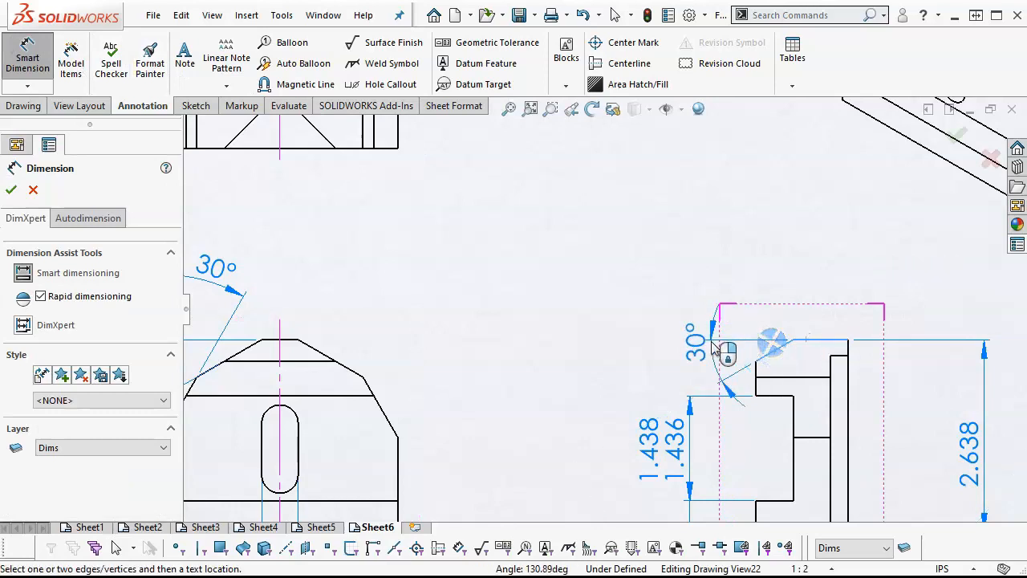
left_click(714, 348)
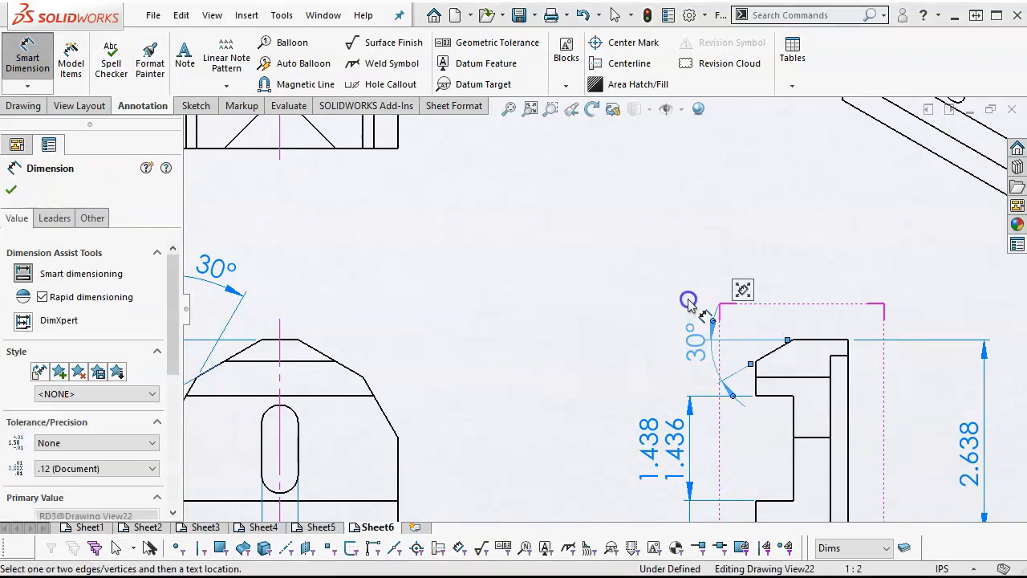
mouse_move(699, 303)
left_mouse_down()
mouse_move(717, 304)
mouse_move(703, 307)
left_mouse_up()
scroll(615, 294, "up", 3)
left_click(660, 309)
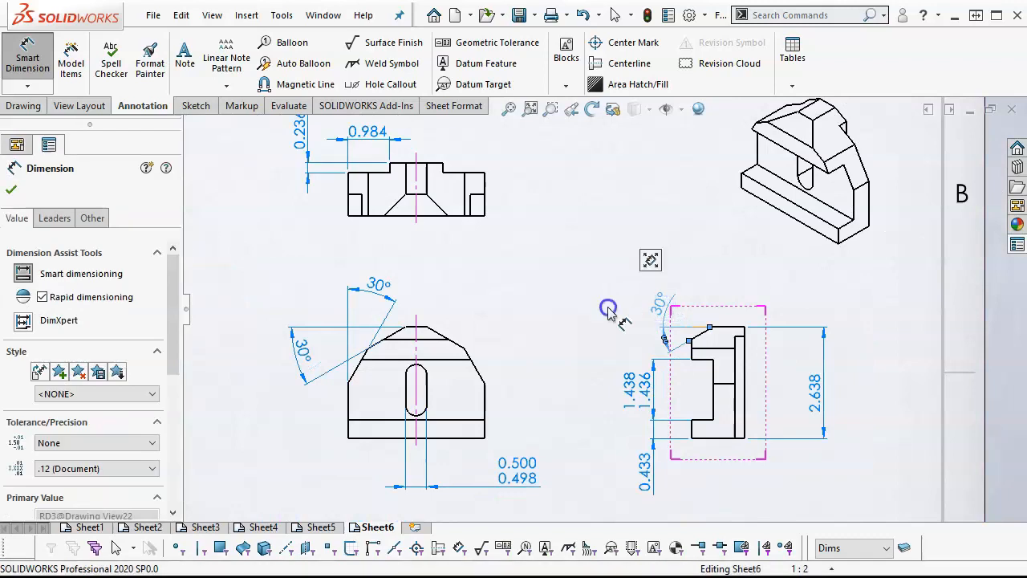
left_click(607, 313)
- Set up the Center Mark tool to auto-insert marks for all slots, using the slot ends option for straight slots
scroll(607, 312, "up", 3)
scroll(578, 358, "down", 3)
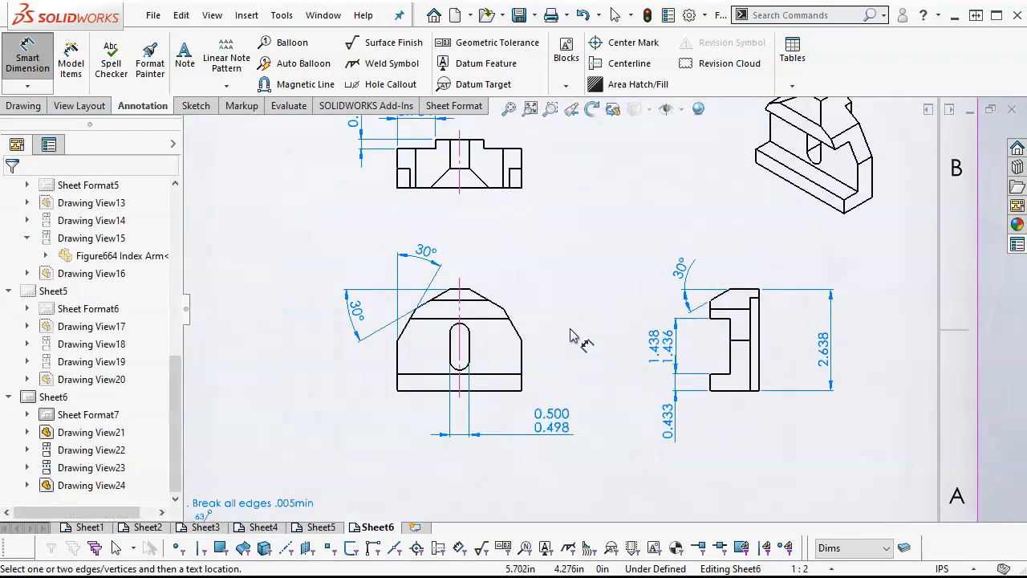
scroll(421, 405, "down", 2)
right_click(677, 205)
left_click(716, 270)
left_click(625, 46)
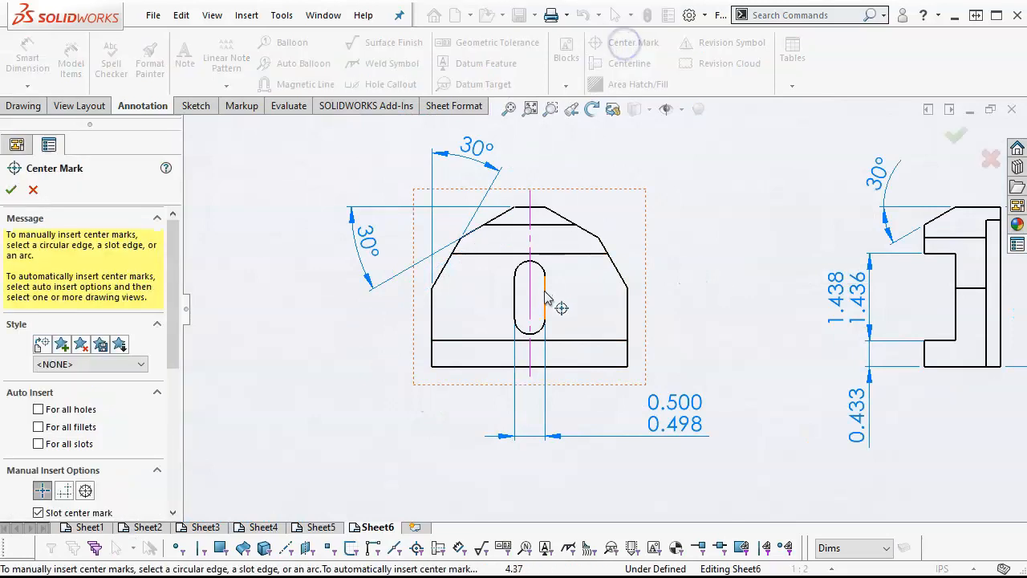
left_click(39, 444)
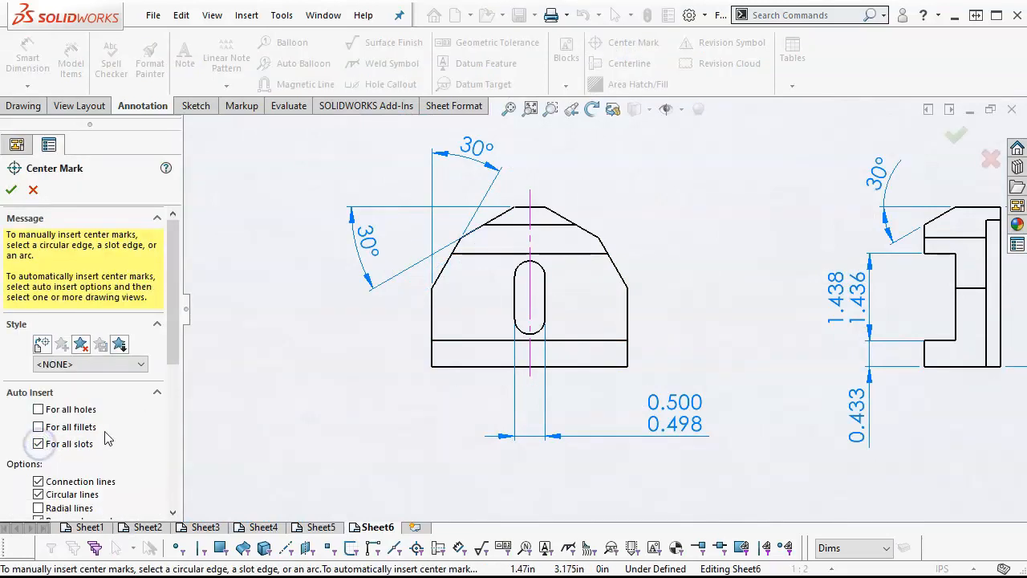
left_click_drag(168, 351, 172, 413)
left_click(67, 419)
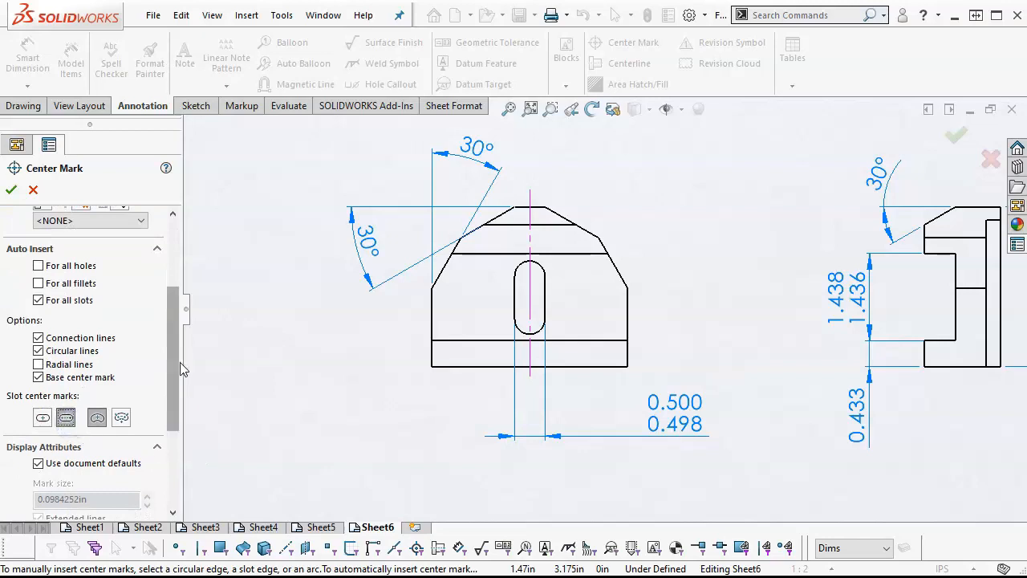
- Insert center marks at both ends of the front view's vertical slot
scroll(173, 353, "up", 5)
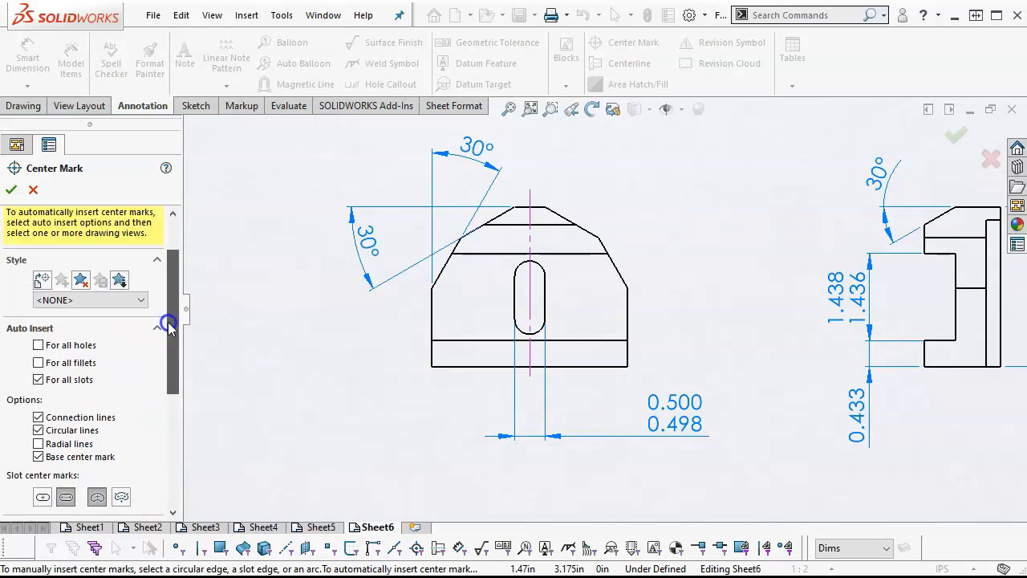
left_click(523, 330)
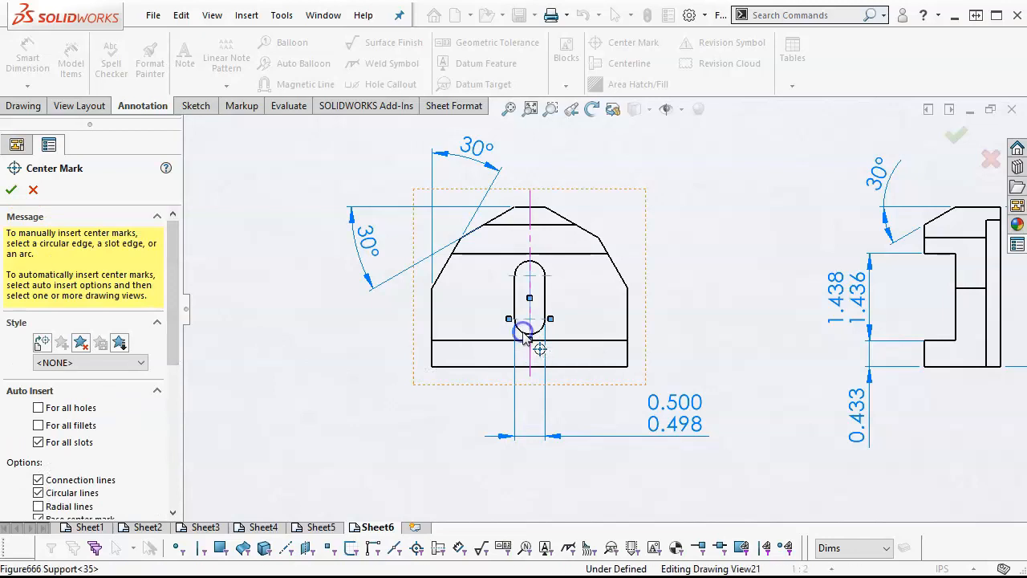
left_click_drag(170, 271, 158, 426)
left_click(138, 499)
left_click(72, 546)
left_click(11, 192)
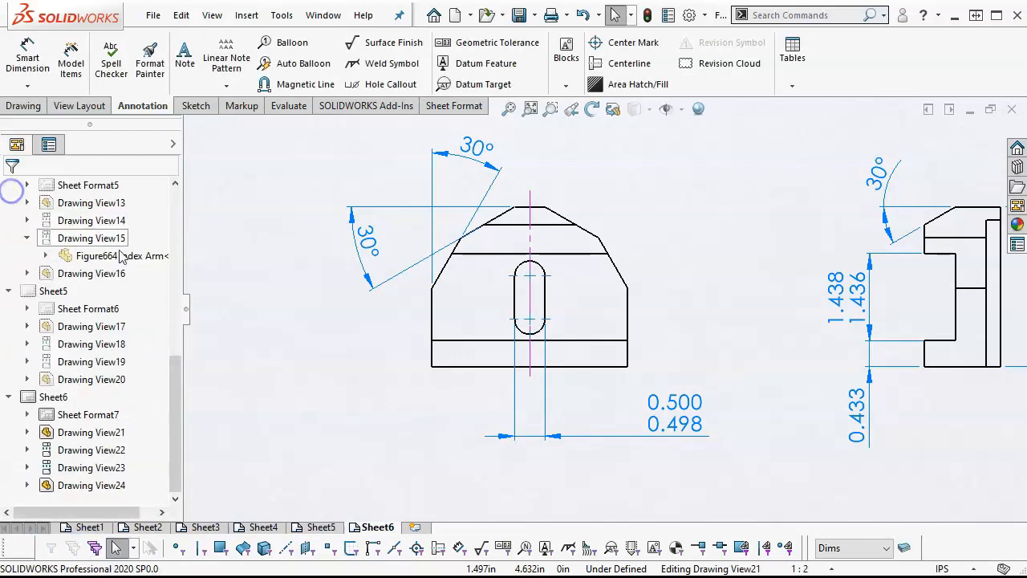
- Move both slot center marks in the front view to the Center layer
left_click(515, 280)
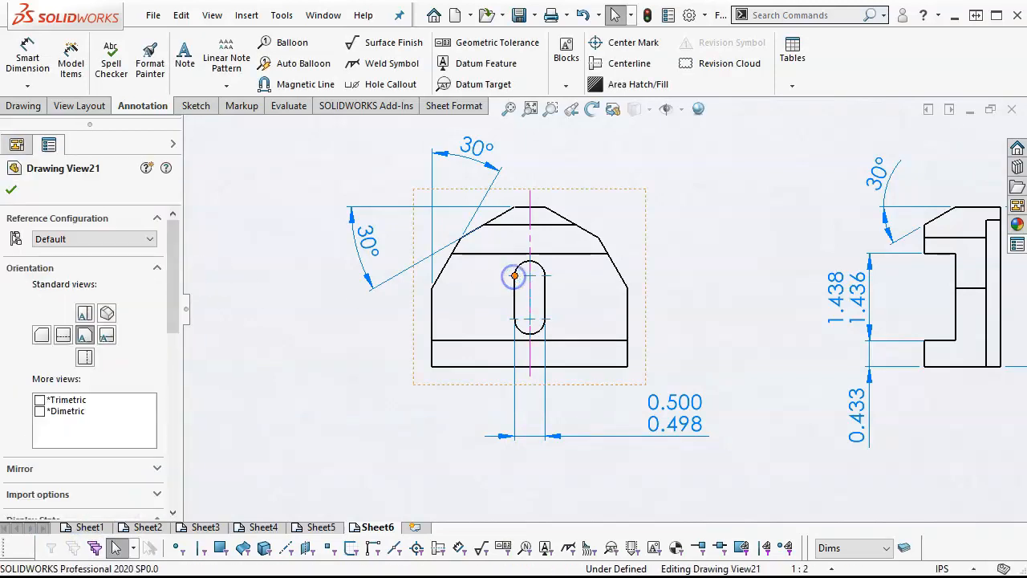
scroll(521, 289, "down", 2)
left_click(573, 258)
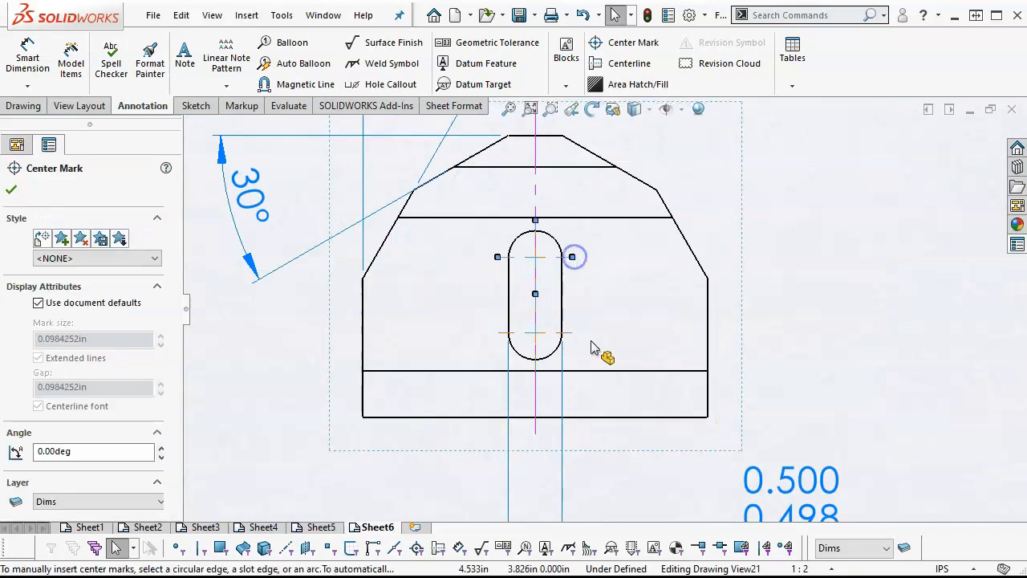
left_click(574, 341)
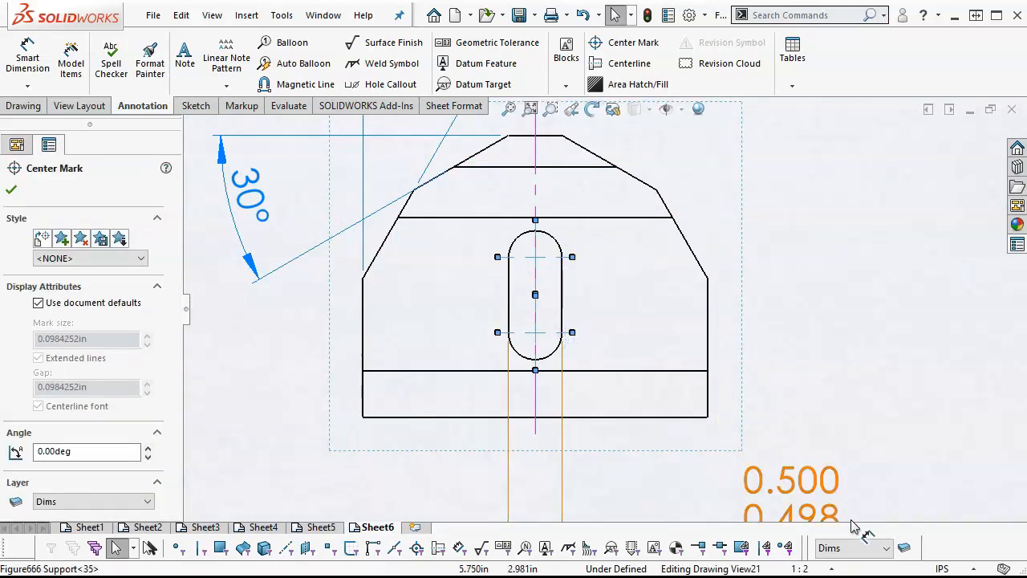
left_click(886, 548)
left_click(843, 577)
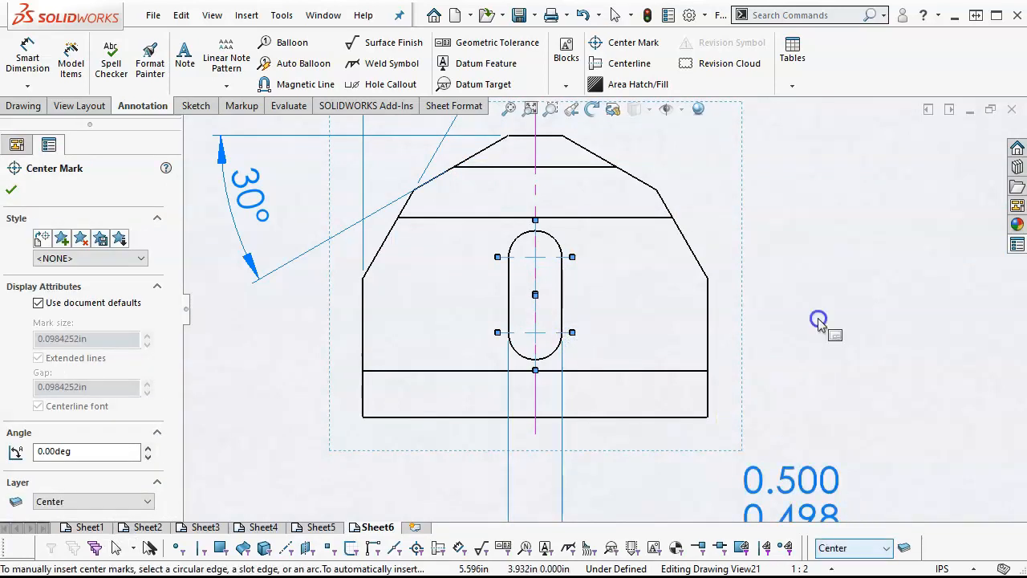
left_click(819, 319)
scroll(818, 319, "up", 5)
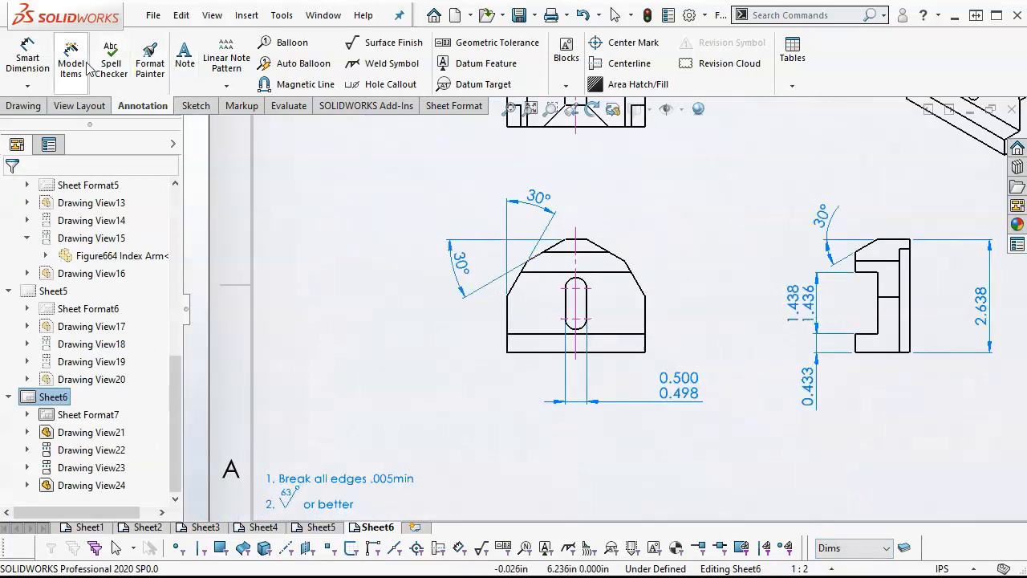
- Dimension the height from the front view's bottom edge to the slot's lower center mark, placing it outside the left edge
left_click(28, 58)
scroll(642, 361, "down", 3)
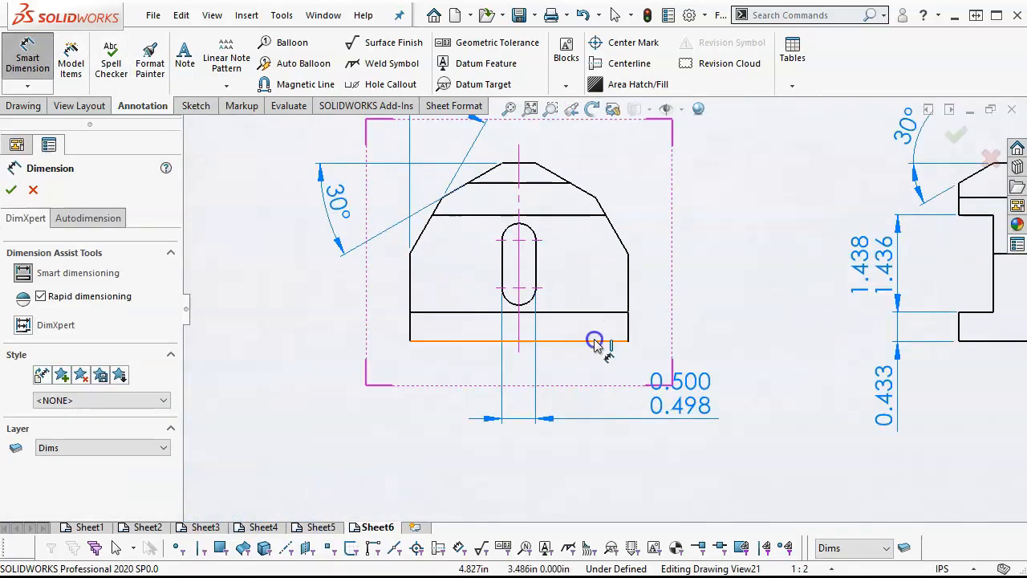
left_click(594, 341)
left_click(542, 287)
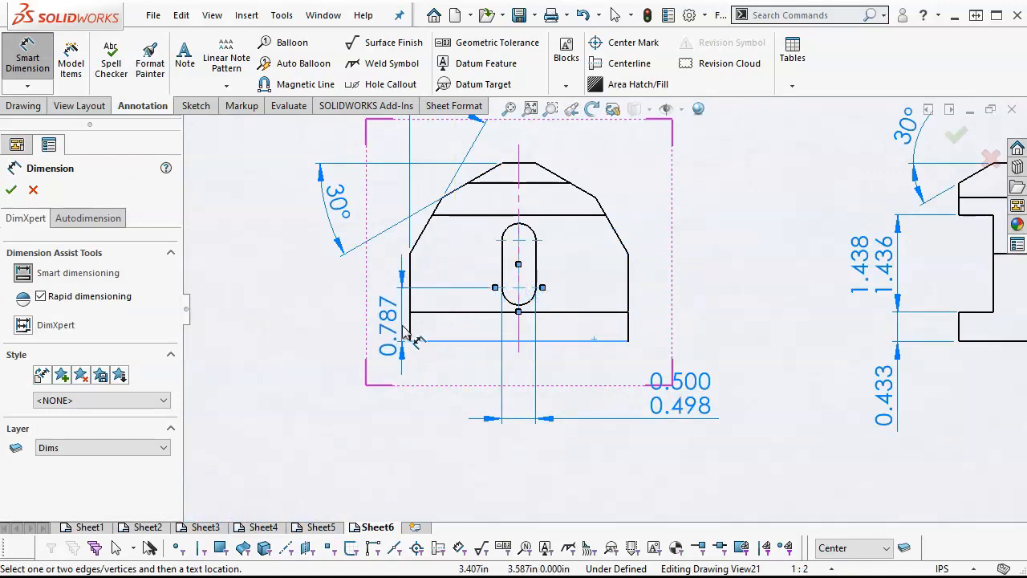
left_click(391, 320)
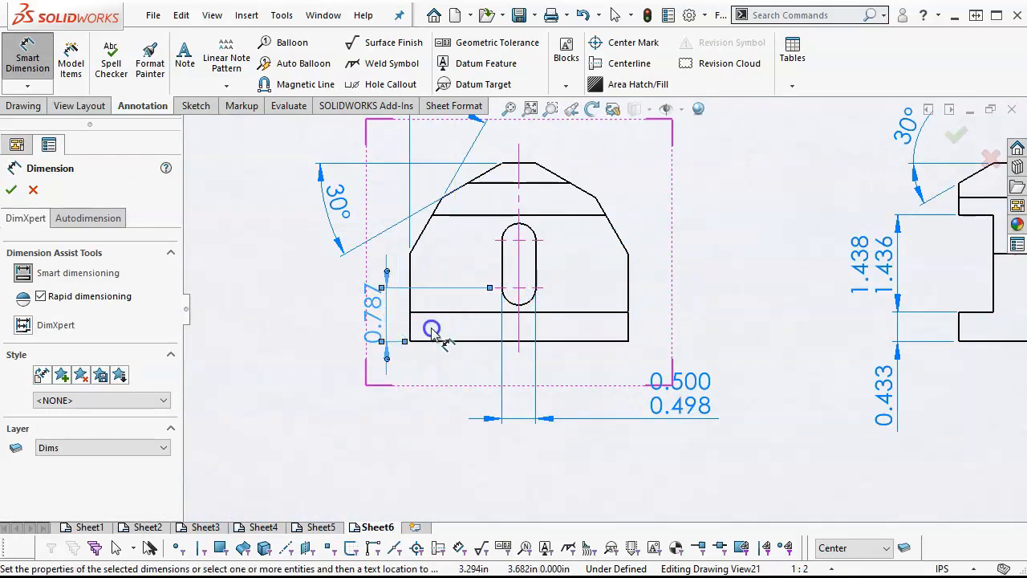
- Dimension the height from the front view's bottom edge to the slot's upper center mark on the right, and move the slot-width dimension clear of it
left_click(491, 343)
left_click(520, 233)
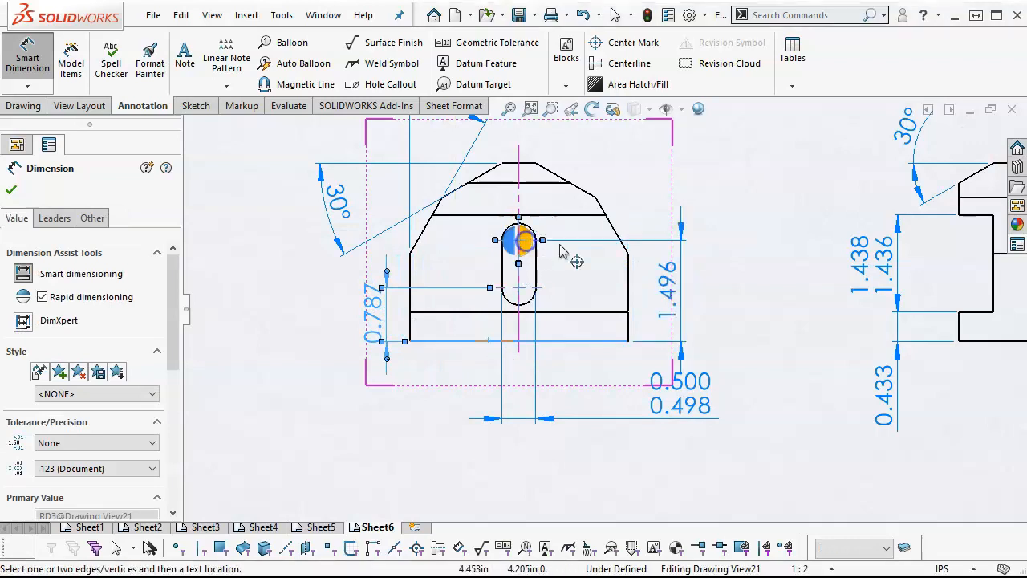
left_click(699, 269)
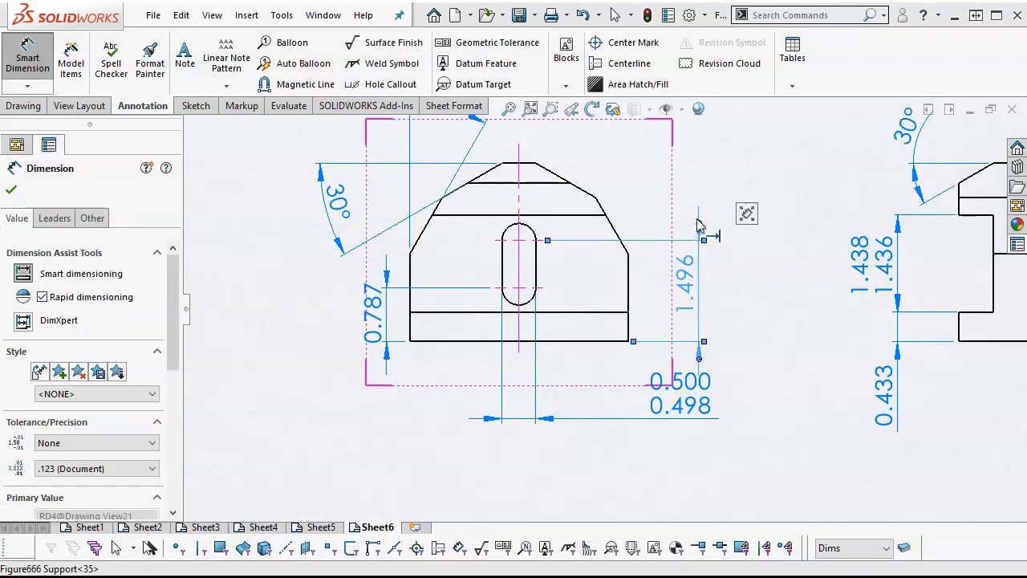
key("Escape")
left_click(684, 289)
left_click(699, 223)
left_click_drag(696, 274, 680, 291)
left_click_drag(689, 384, 612, 400)
left_click(715, 425)
scroll(706, 410, "up", 5)
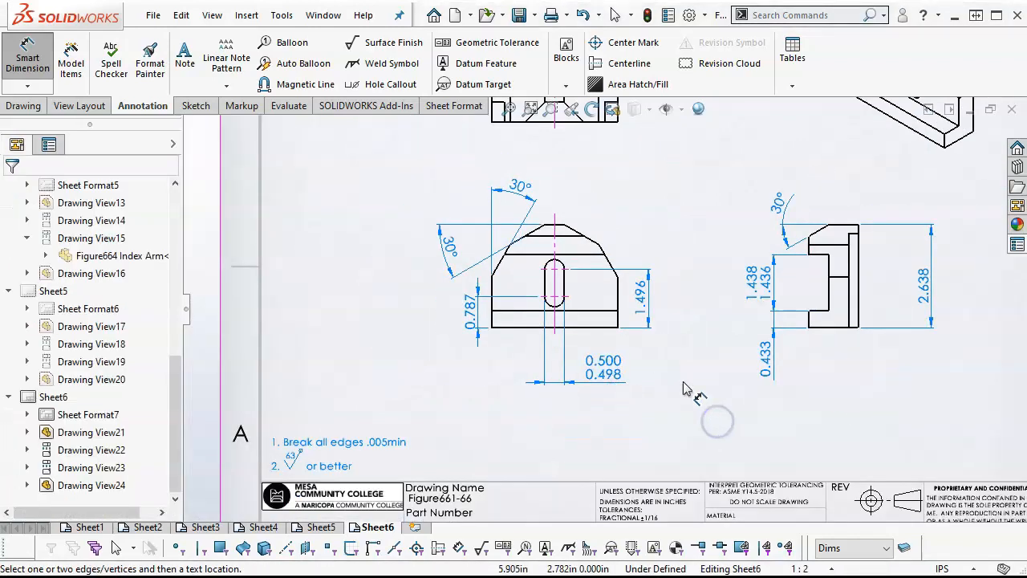
- Dimension the front view's overall width below the slot-width dimension, and shift the slot-width text past the view's right edge
scroll(673, 371, "down", 5)
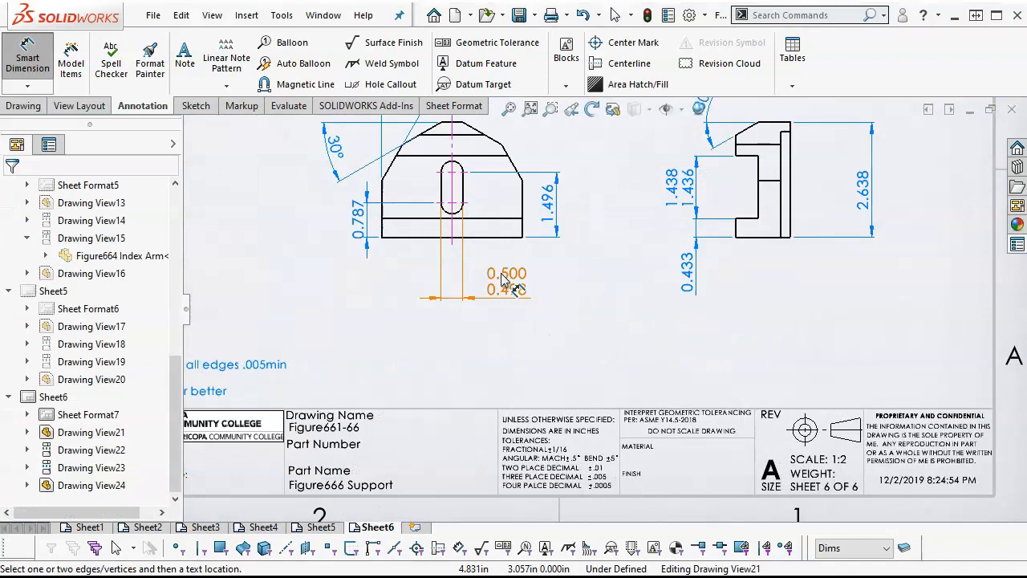
left_click(493, 239)
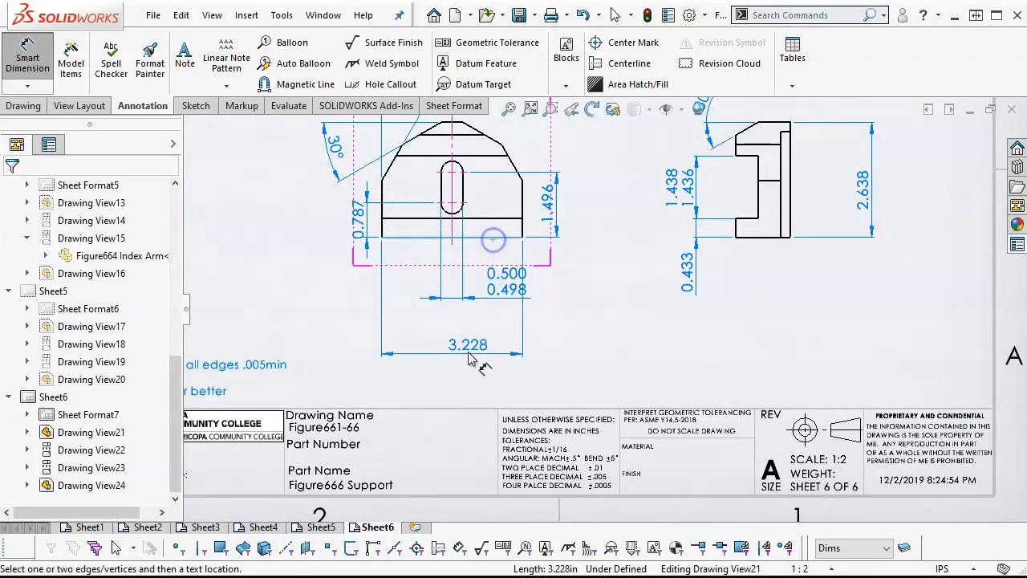
left_click(462, 345)
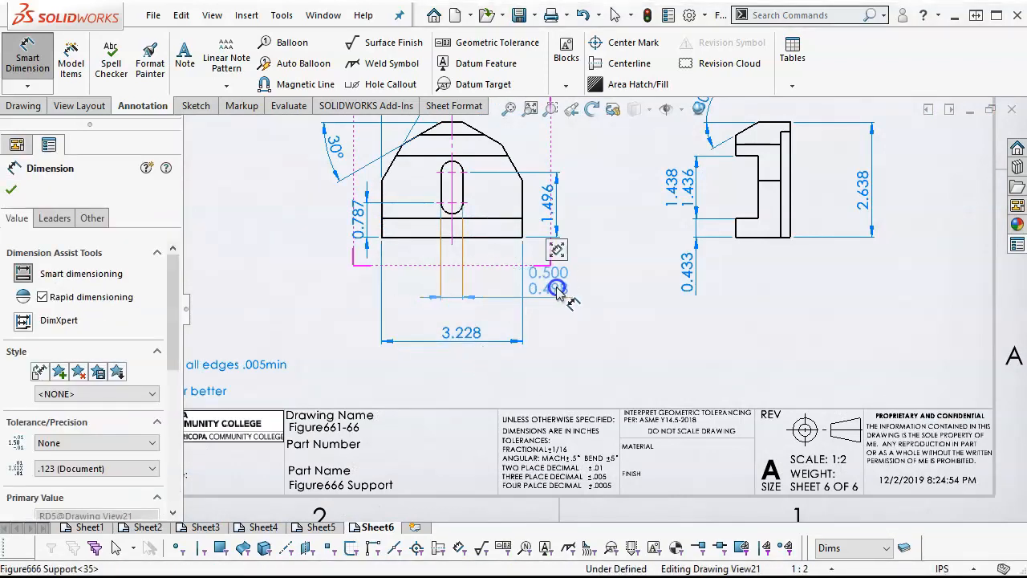
left_click(553, 297)
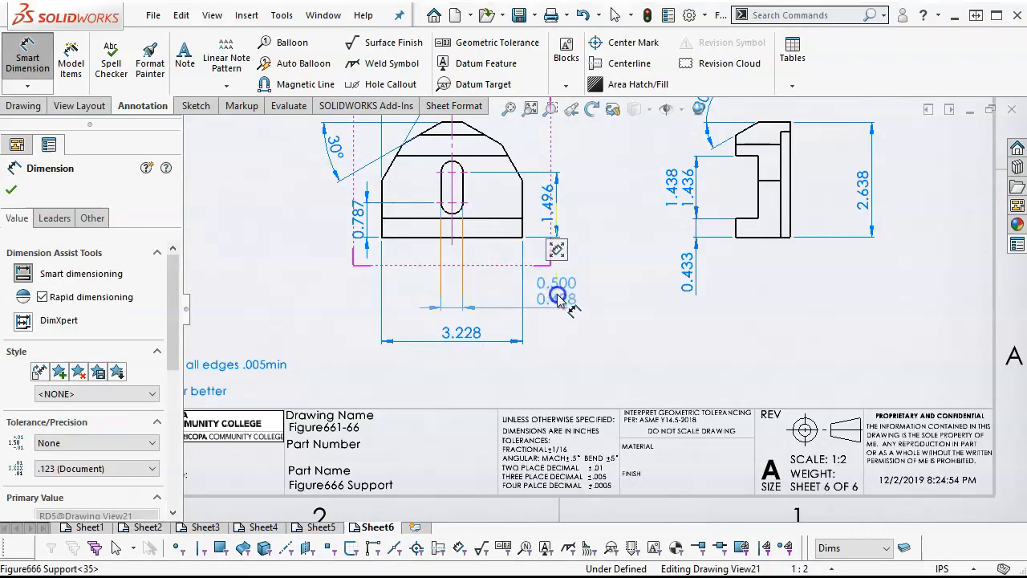
left_click(560, 295)
- Dimension the side view's overall bottom width, placing the text below and to the right of the view
left_click(766, 239)
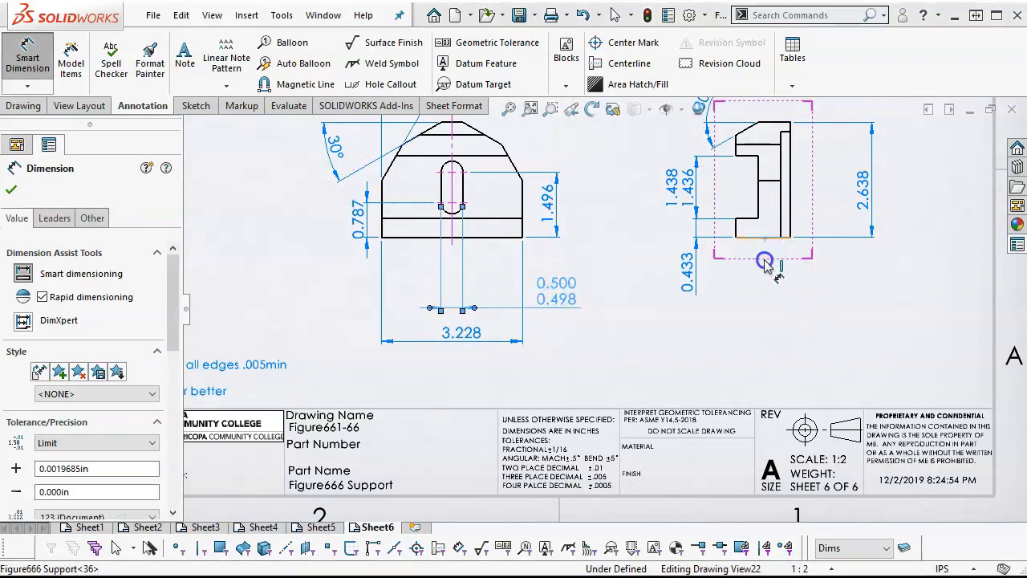
left_click(832, 318)
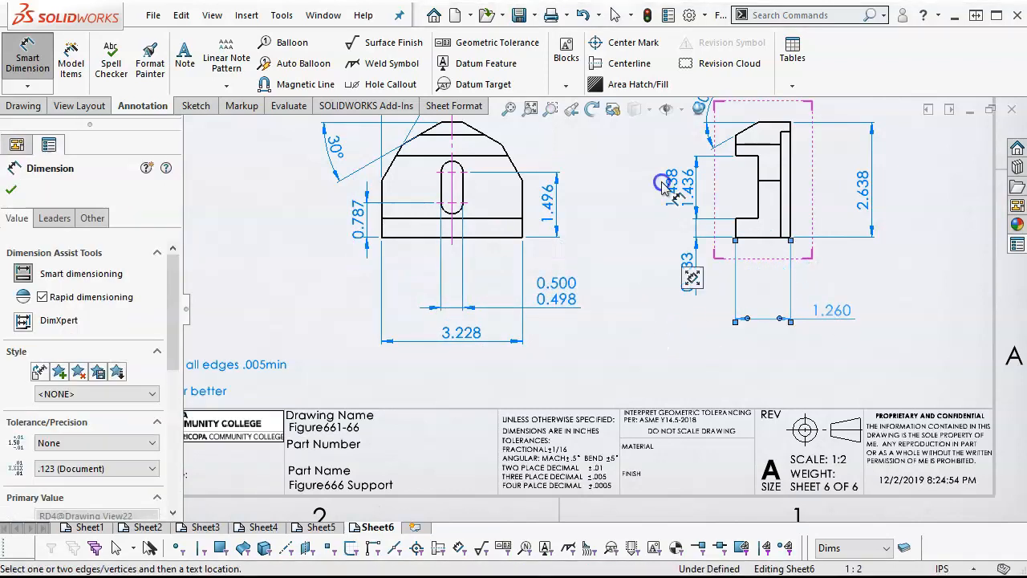
left_click(510, 108)
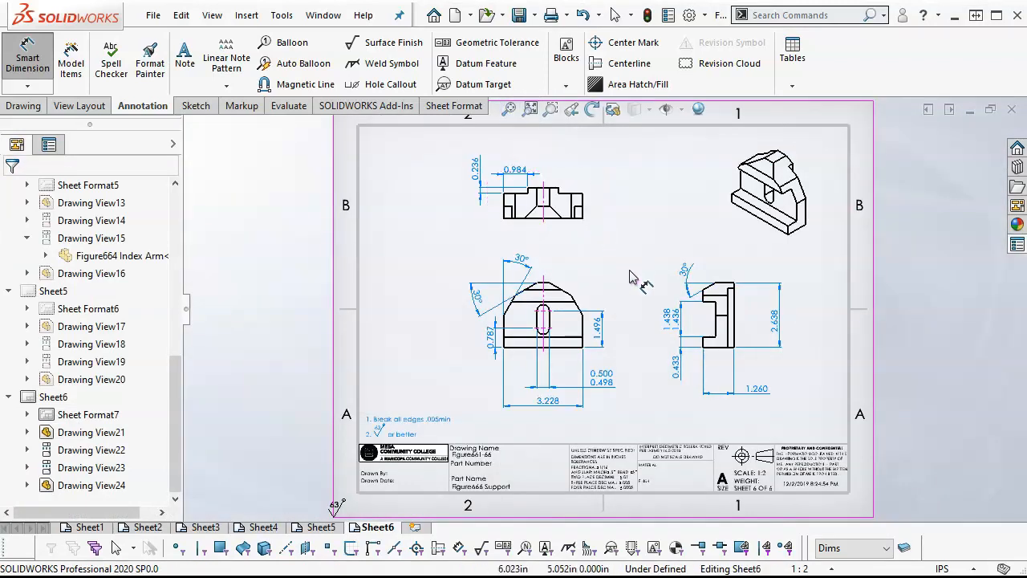